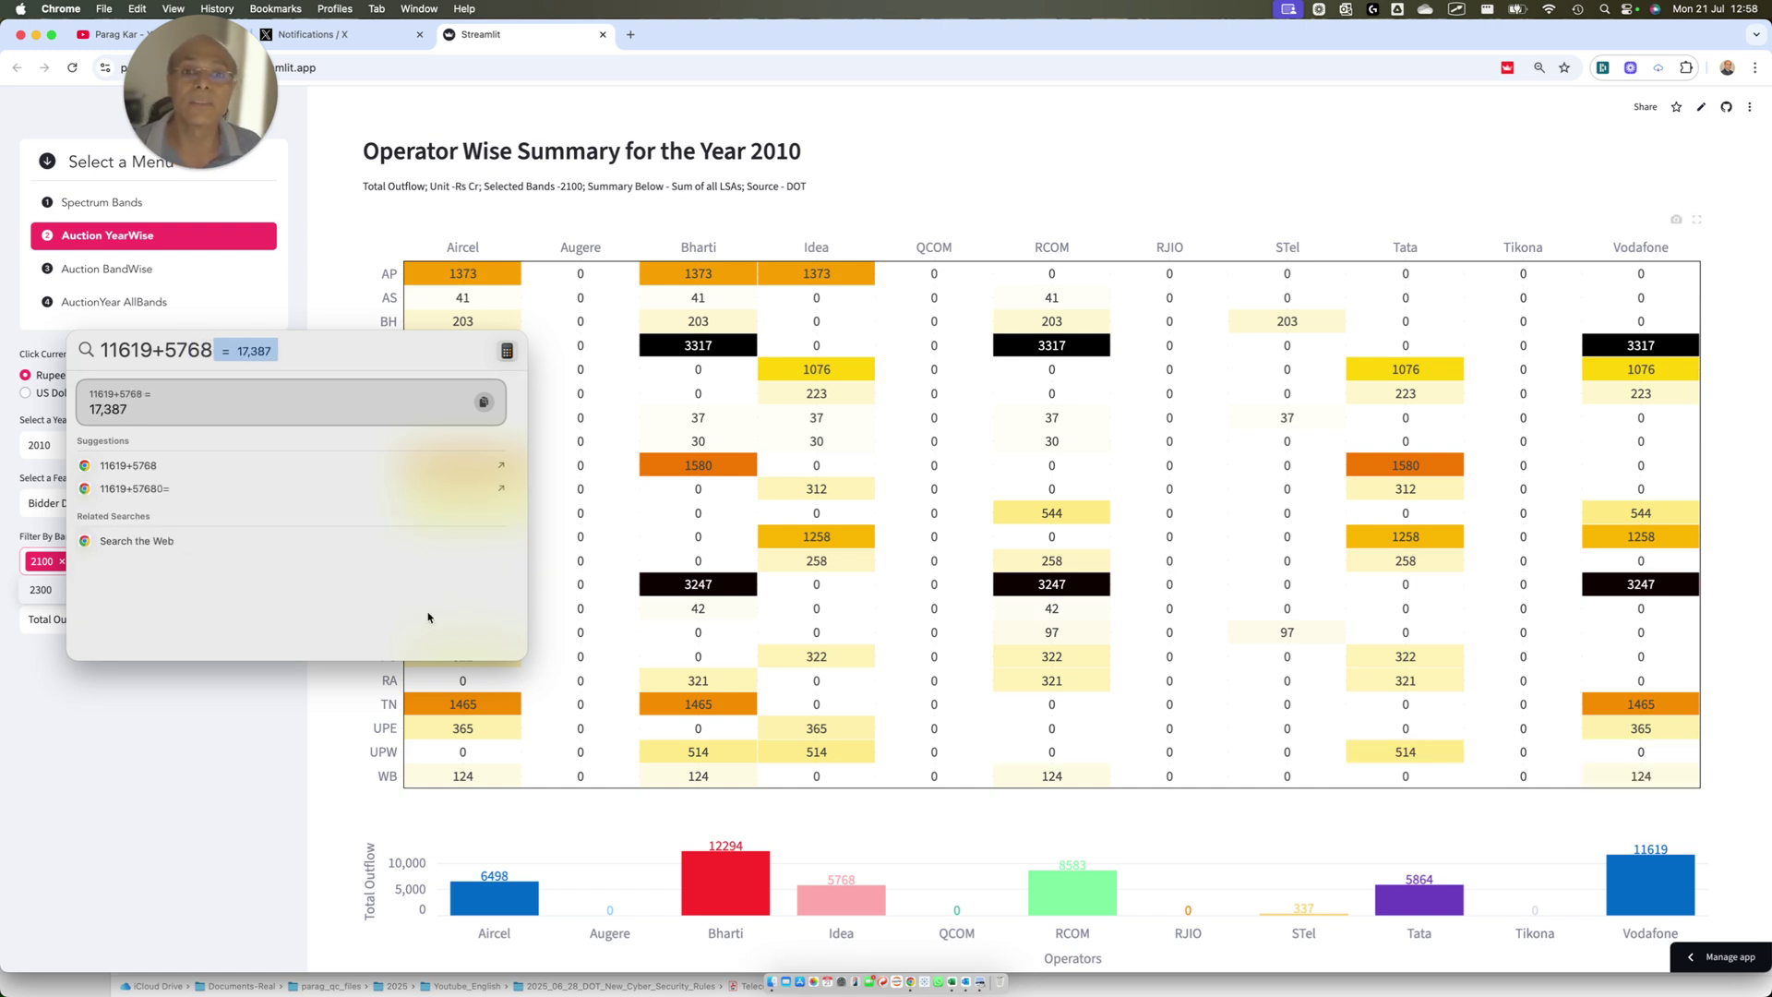
- Dismiss the calculation overlay and examine Bharti's total outflow and the Idea circle details in the 2010 operator summary
click(180, 321)
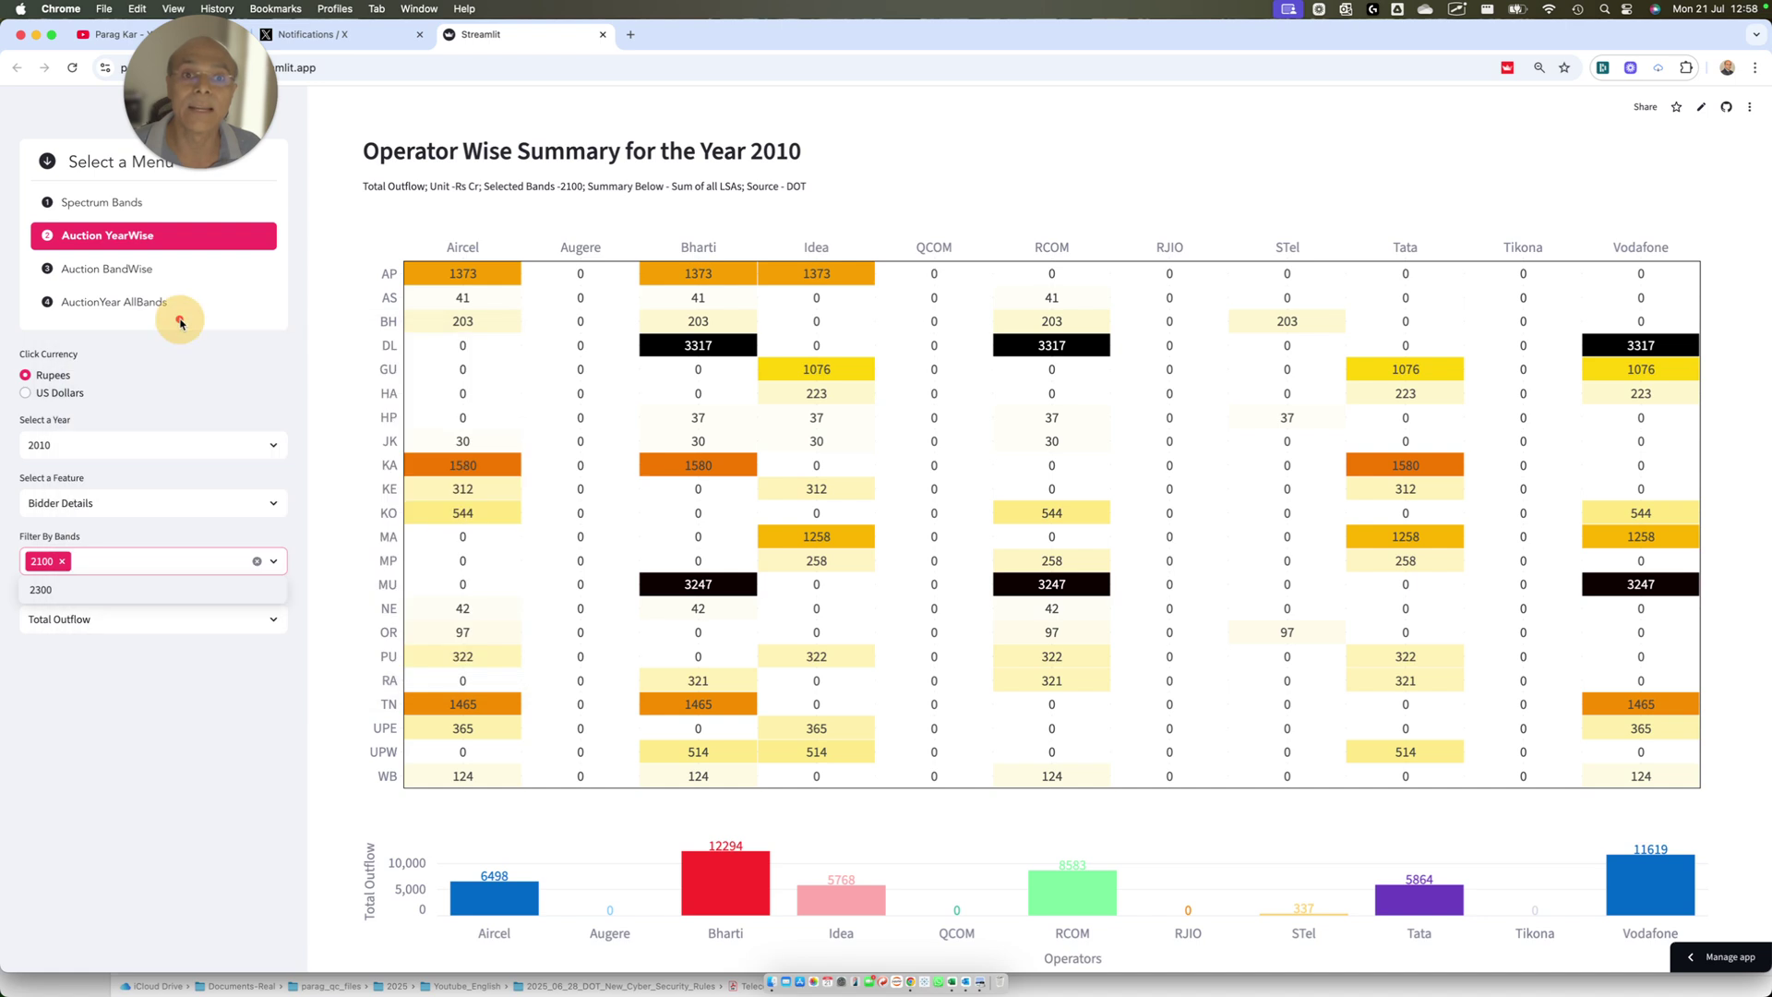
drag(612, 808, 786, 882)
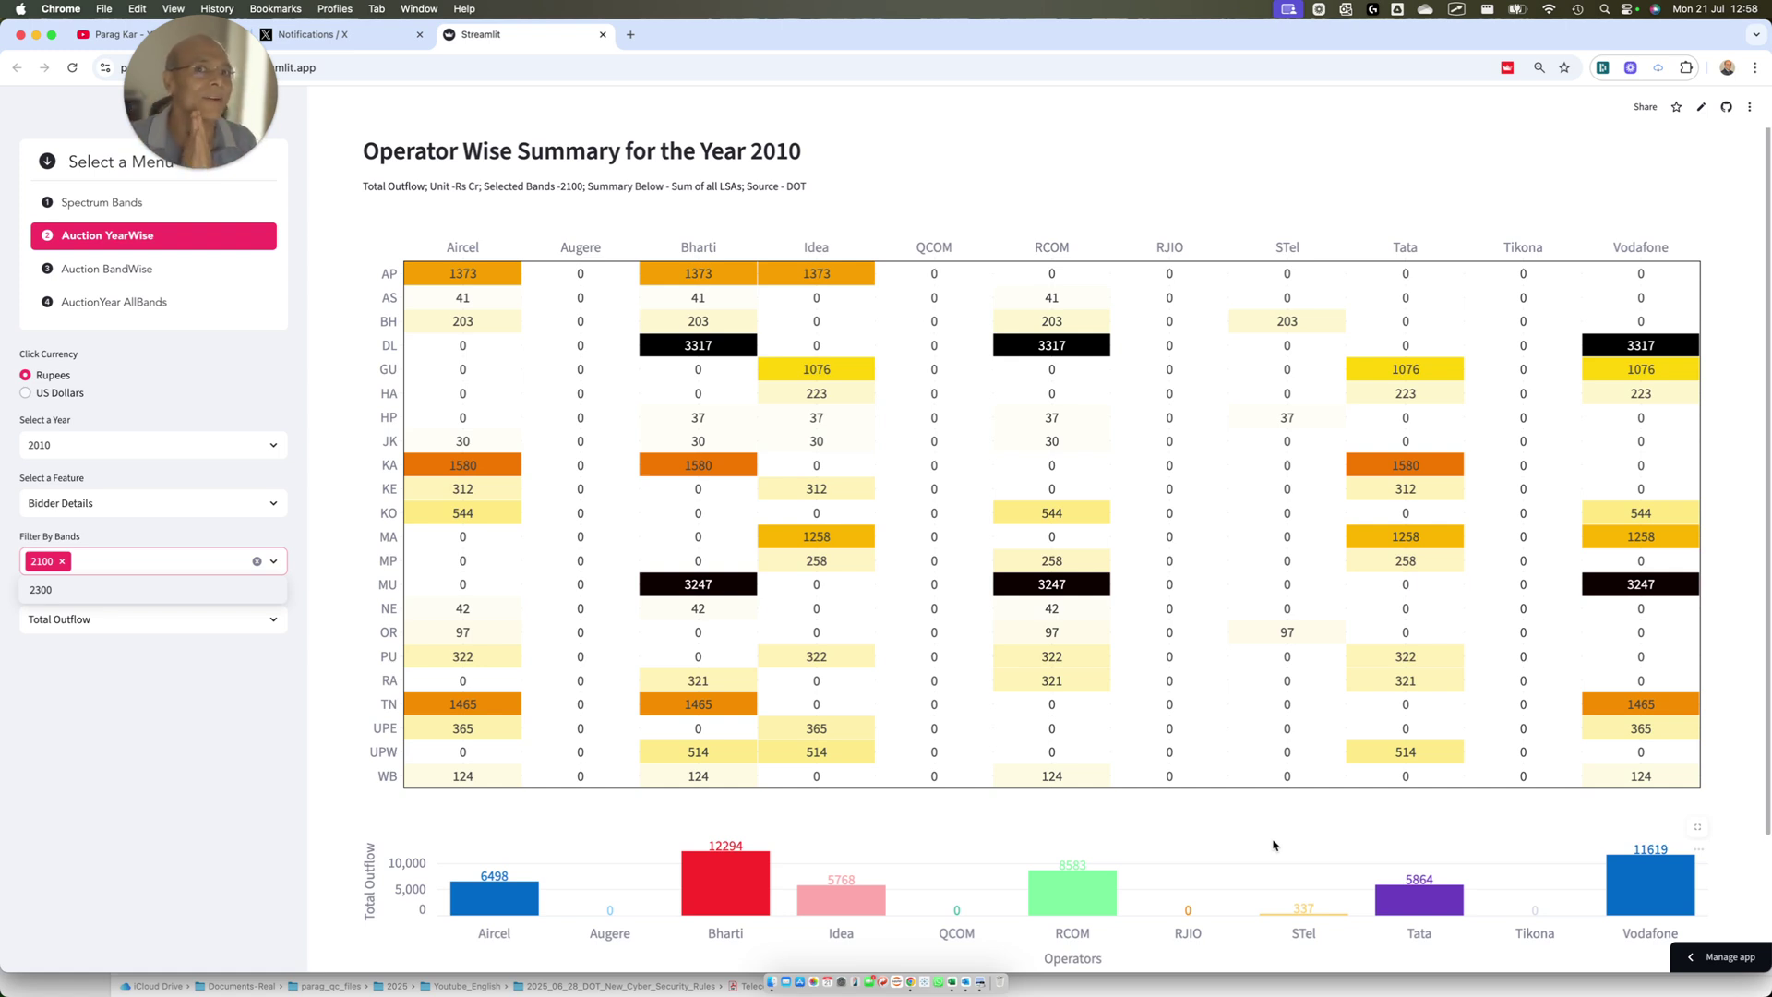
mouse_move(621, 811)
mouse_down()
mouse_move(802, 930)
mouse_move(795, 916)
mouse_up()
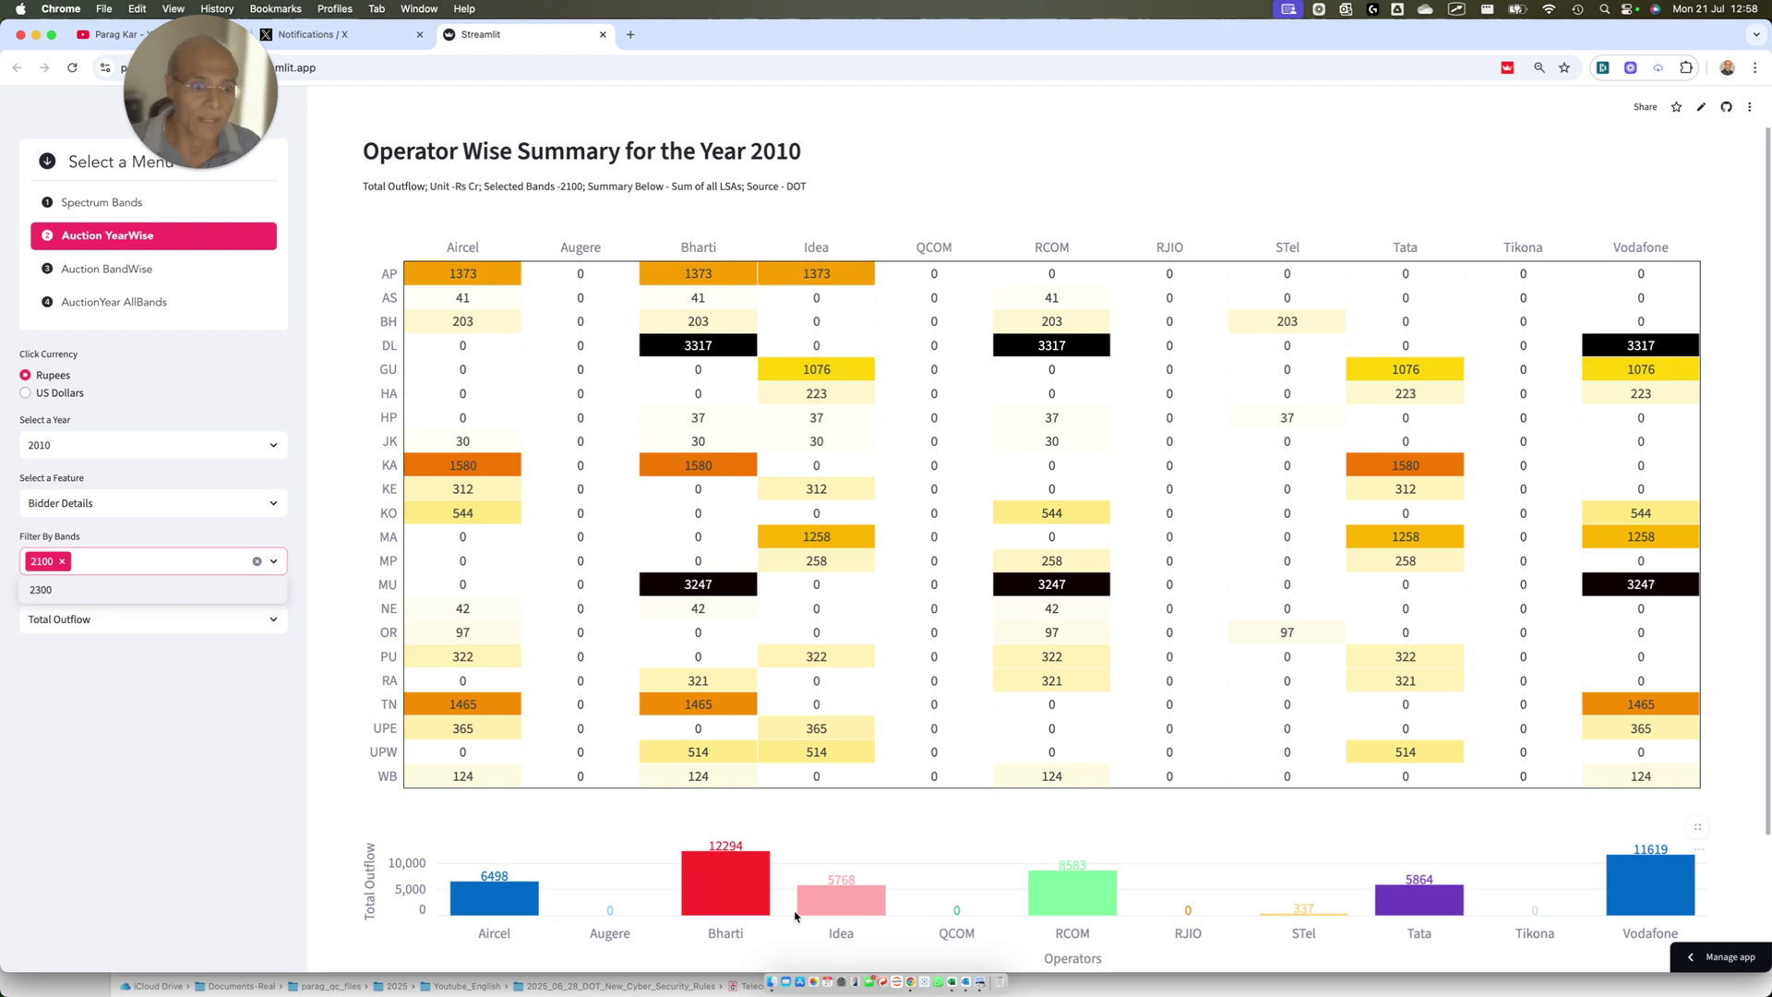
drag(621, 804, 812, 873)
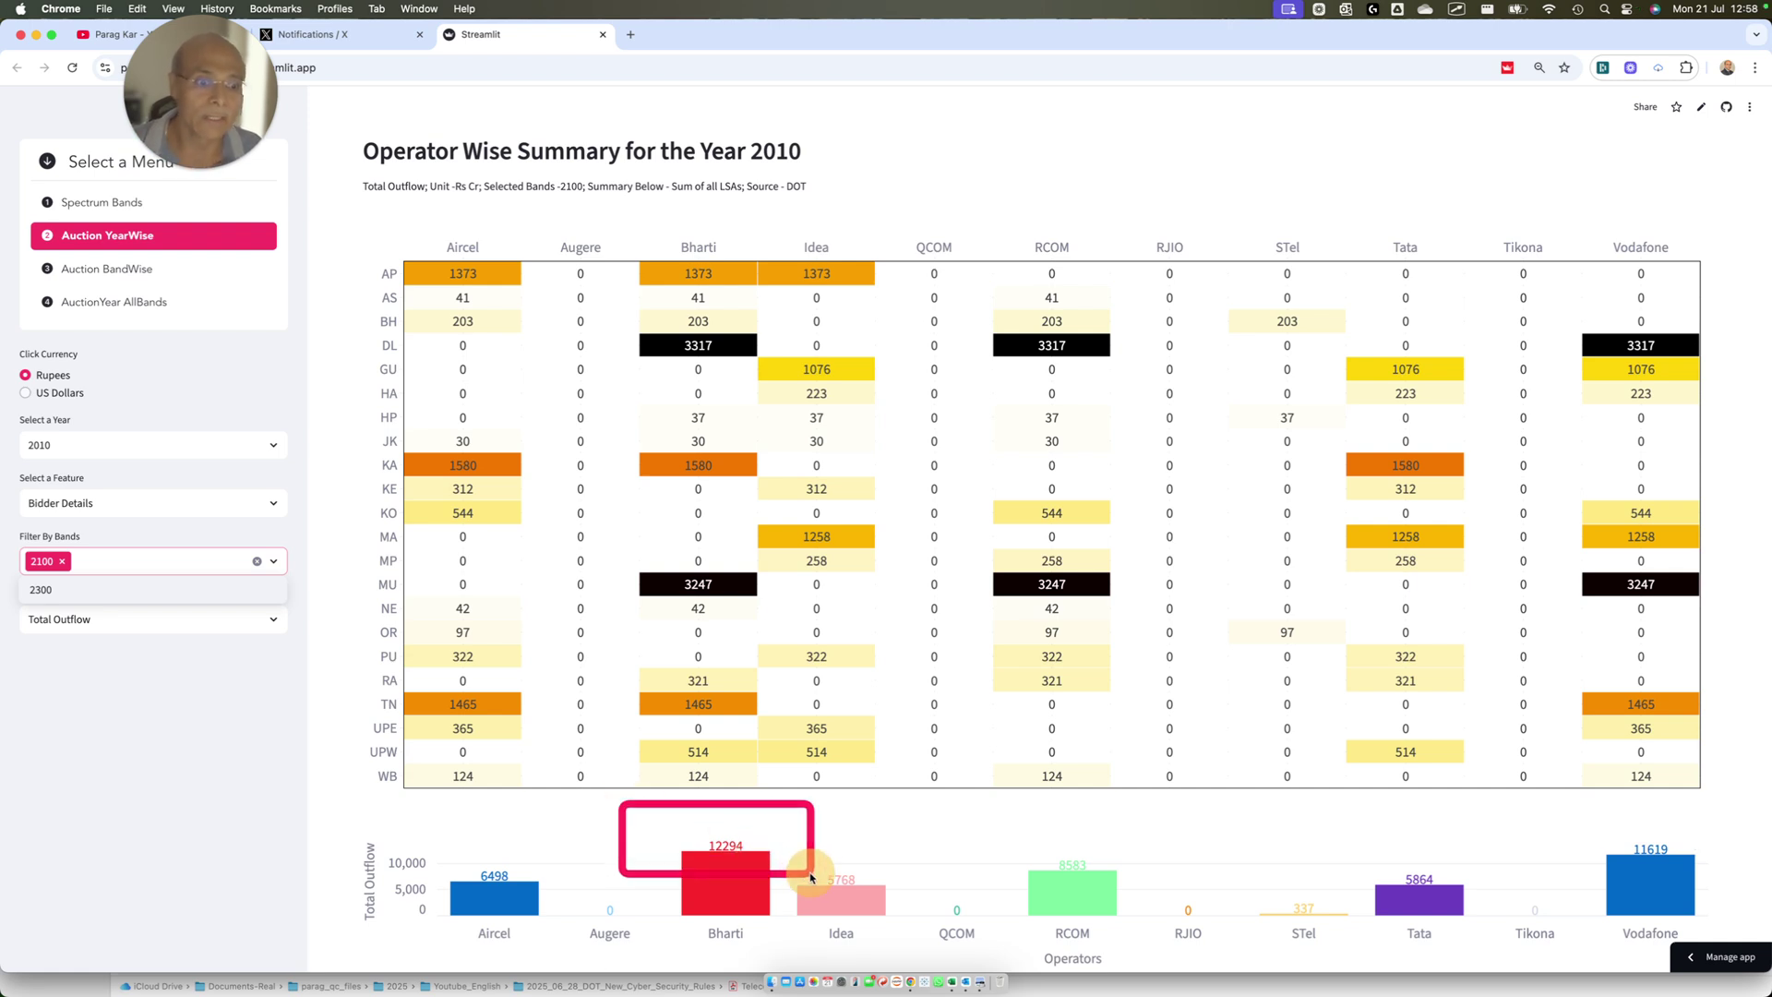
mouse_move(799, 556)
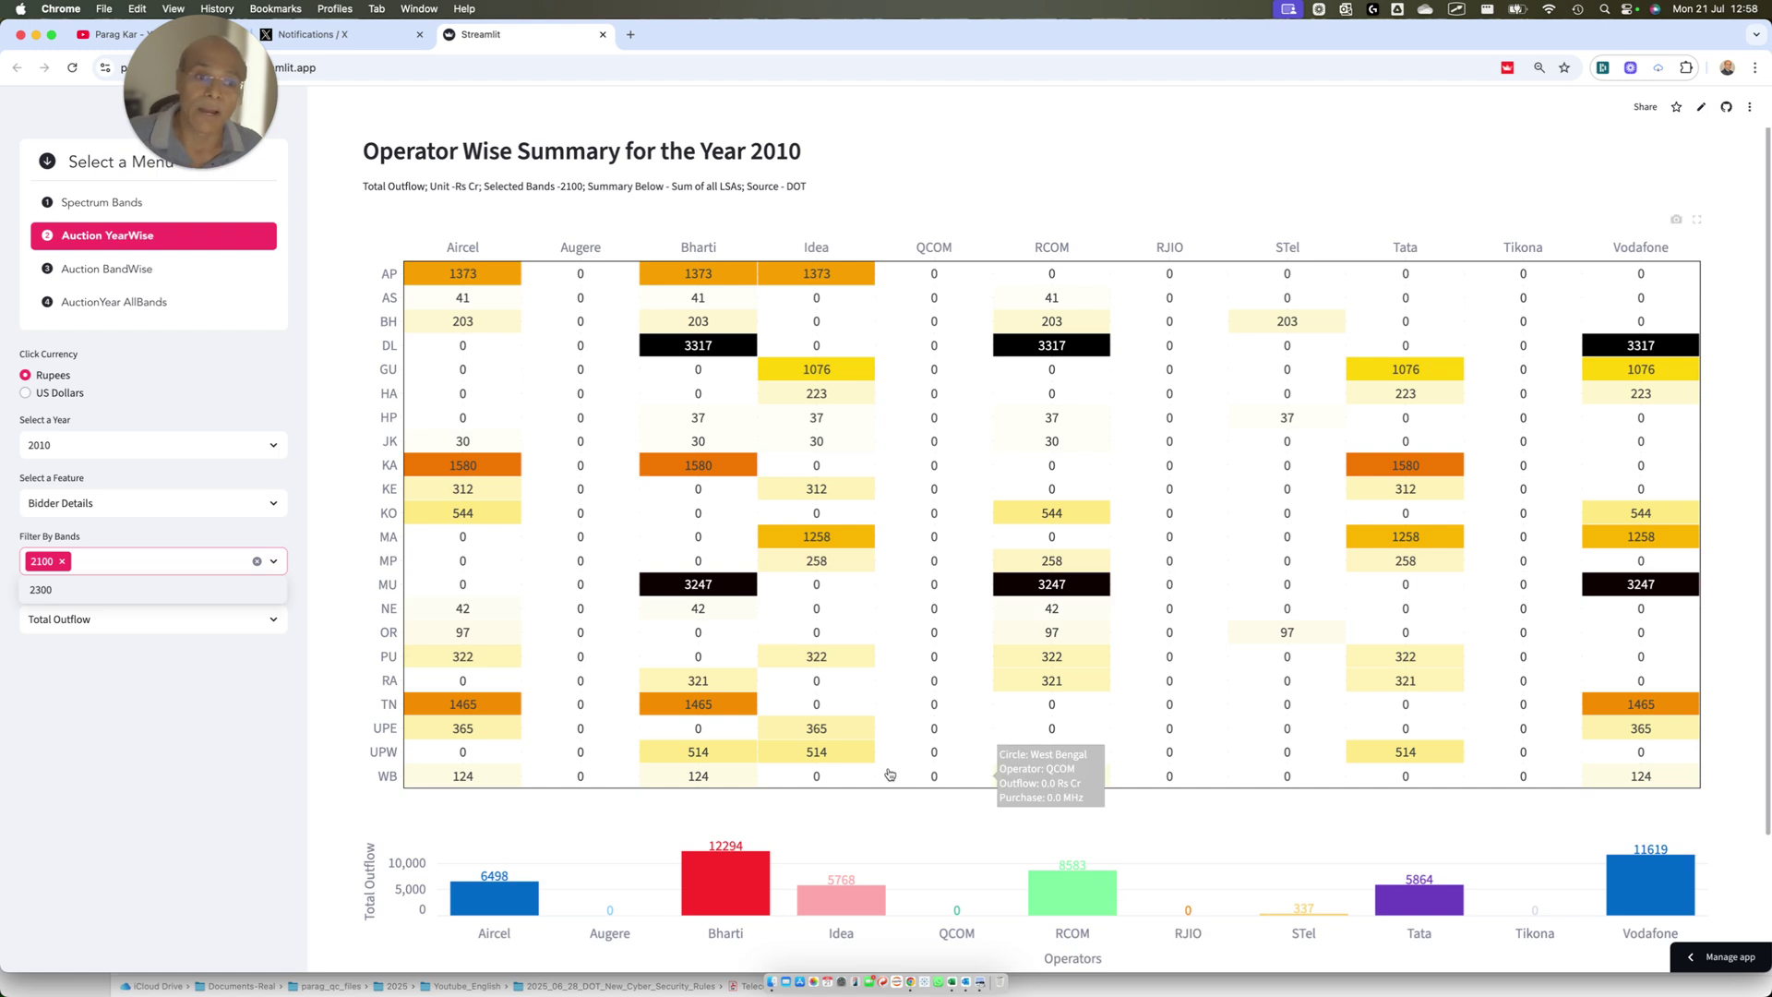
mouse_move(841, 758)
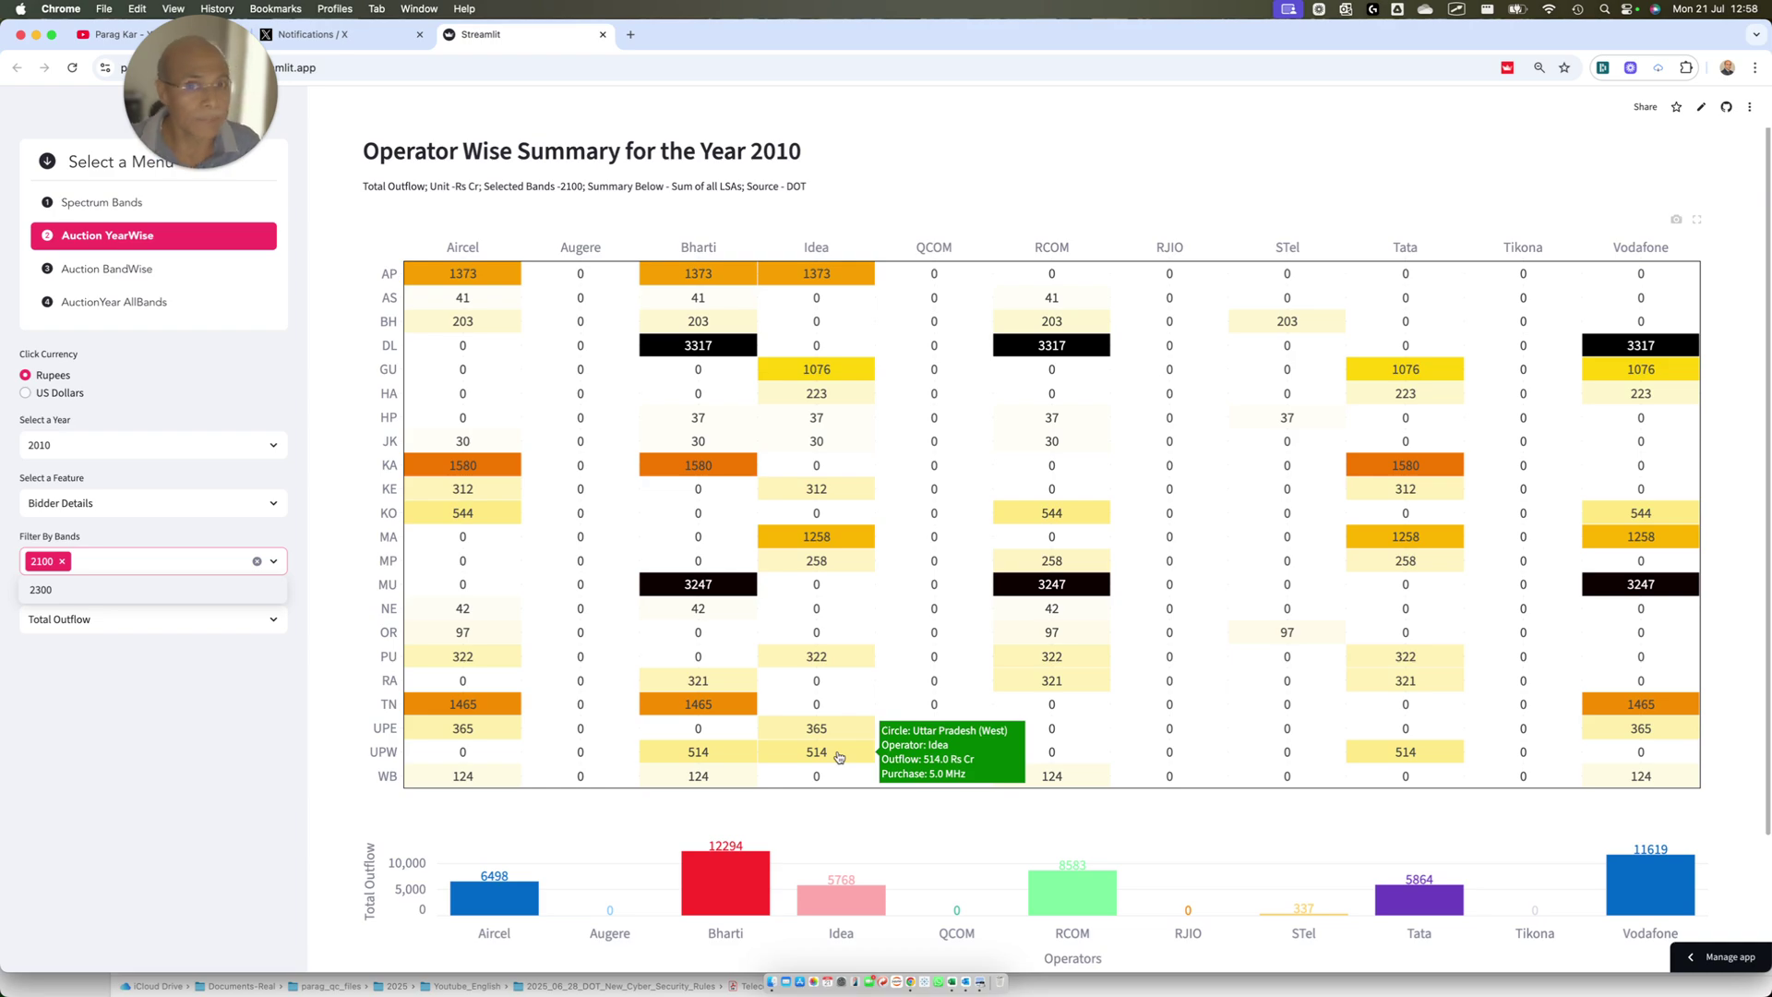
- Switch to the Bharti_Spectrum workbook in Excel and examine its old operator, new operator, year and band columns
key(ctrl+Up)
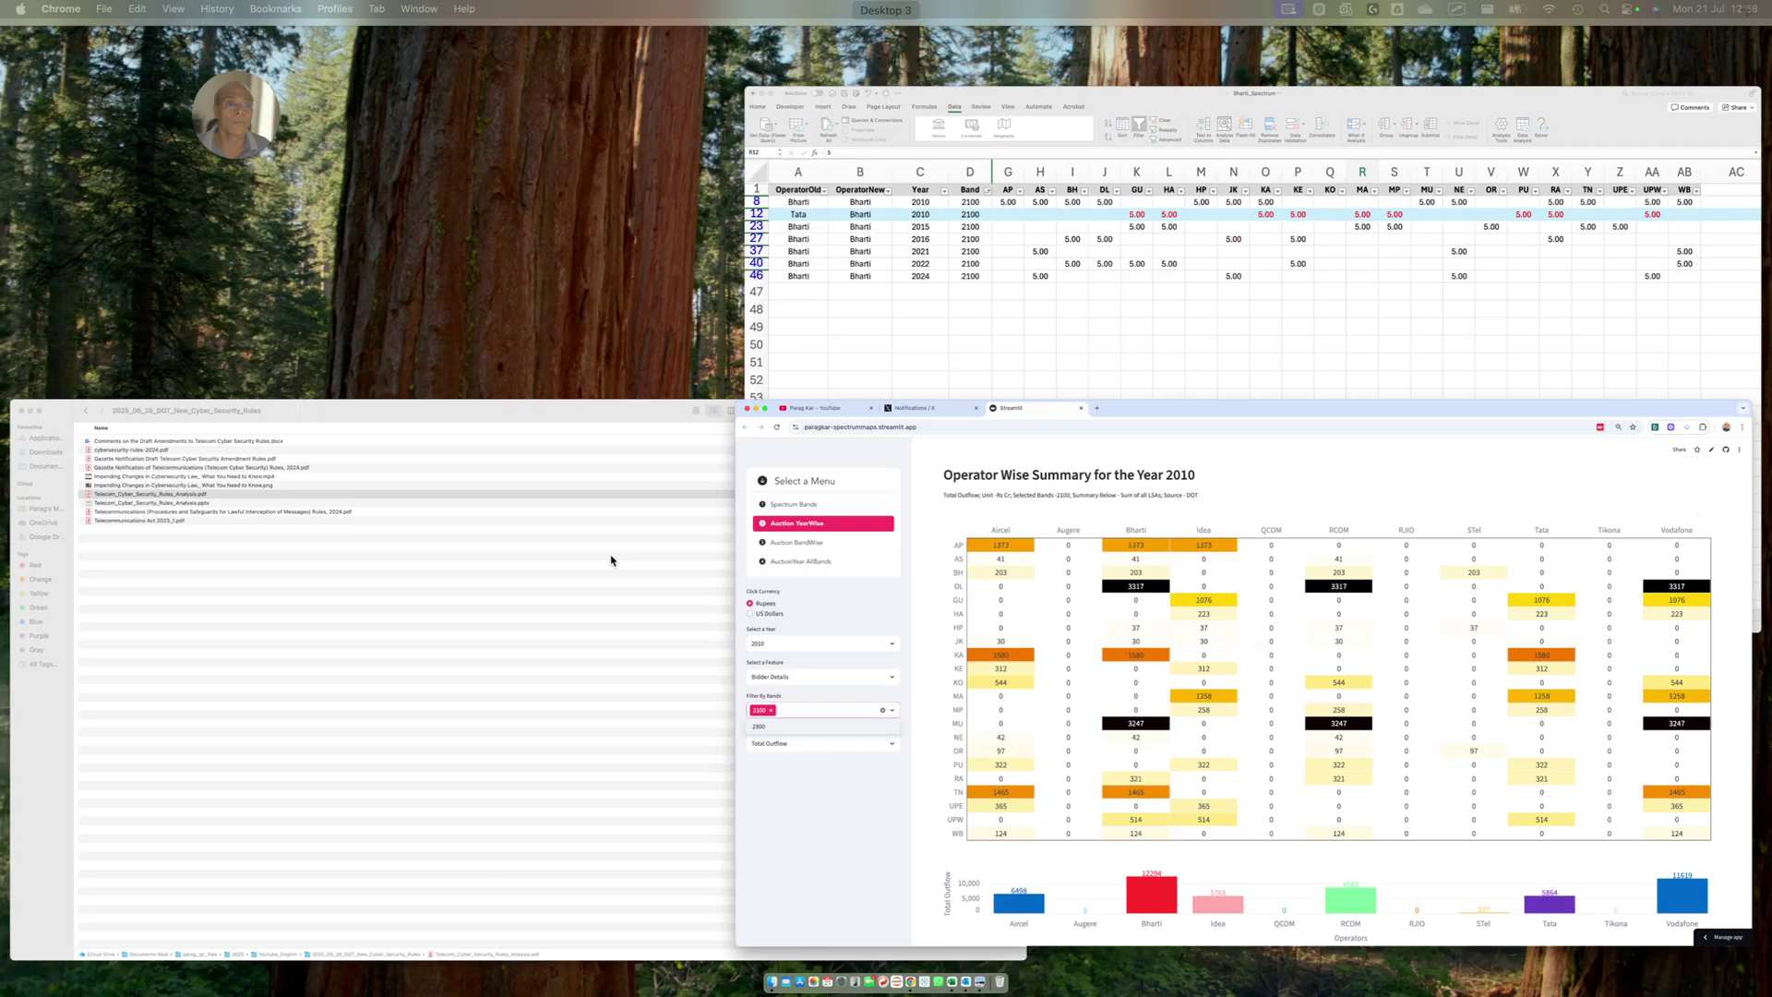
click(1407, 333)
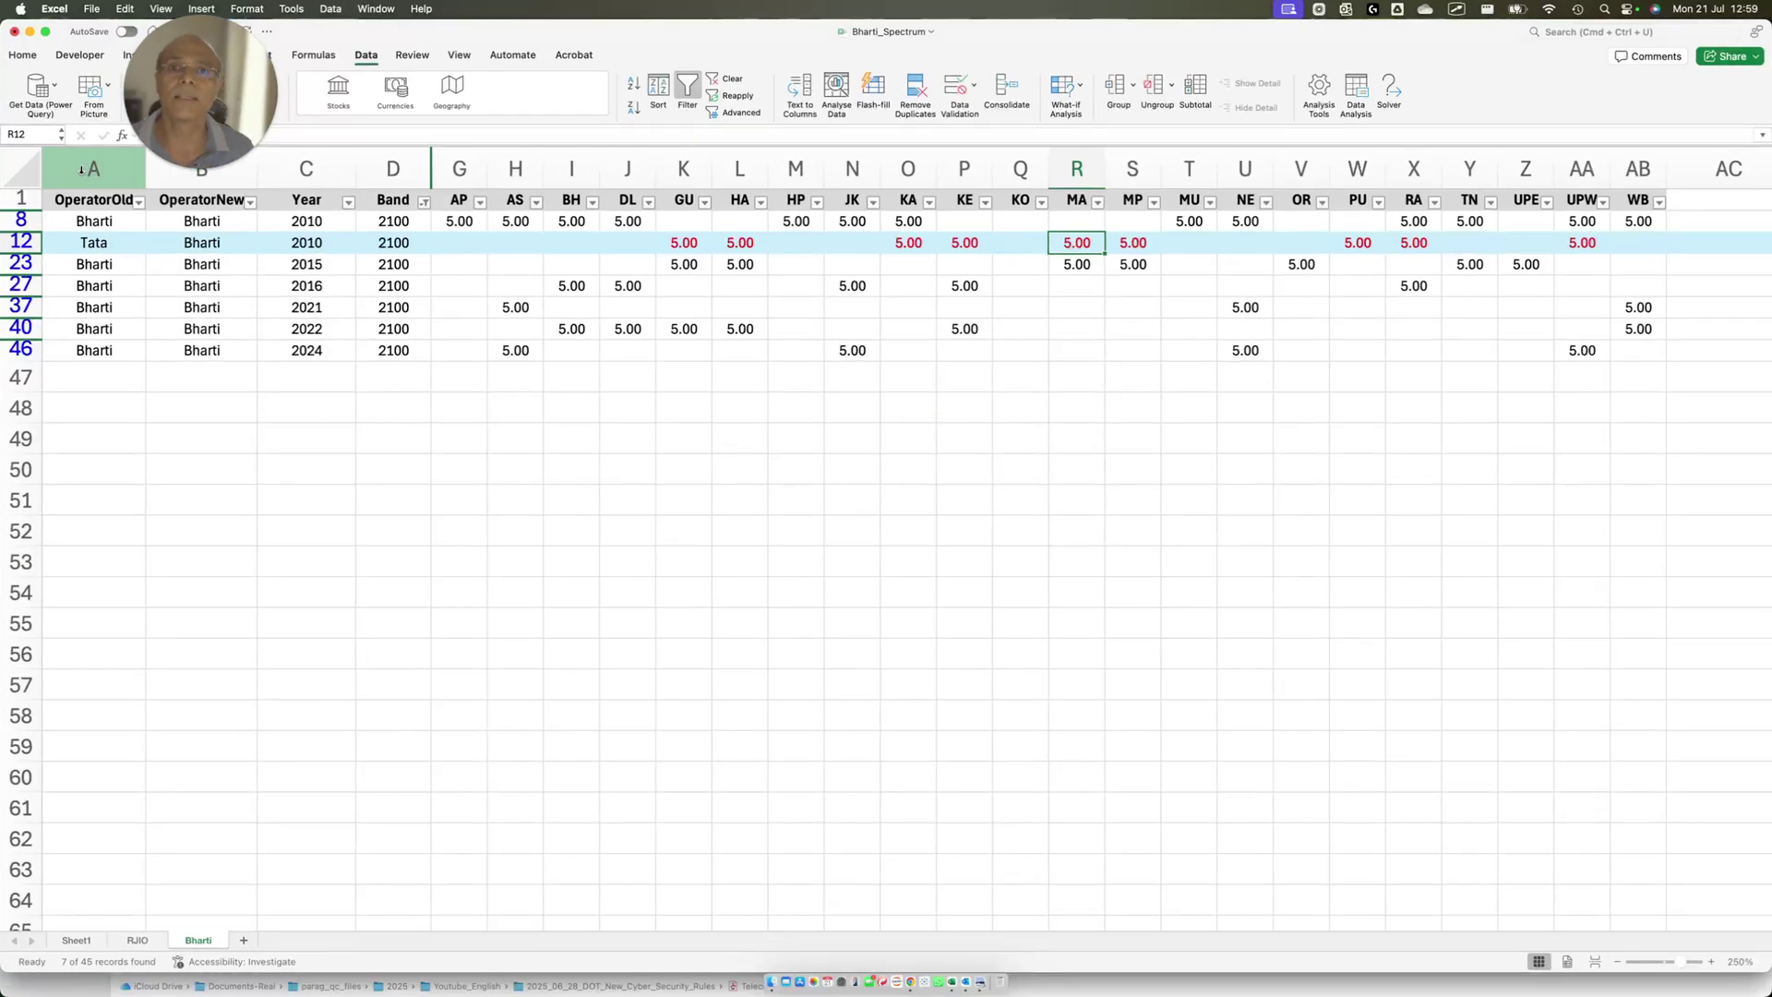
mouse_move(44, 153)
mouse_down()
mouse_move(139, 384)
mouse_move(141, 532)
mouse_up()
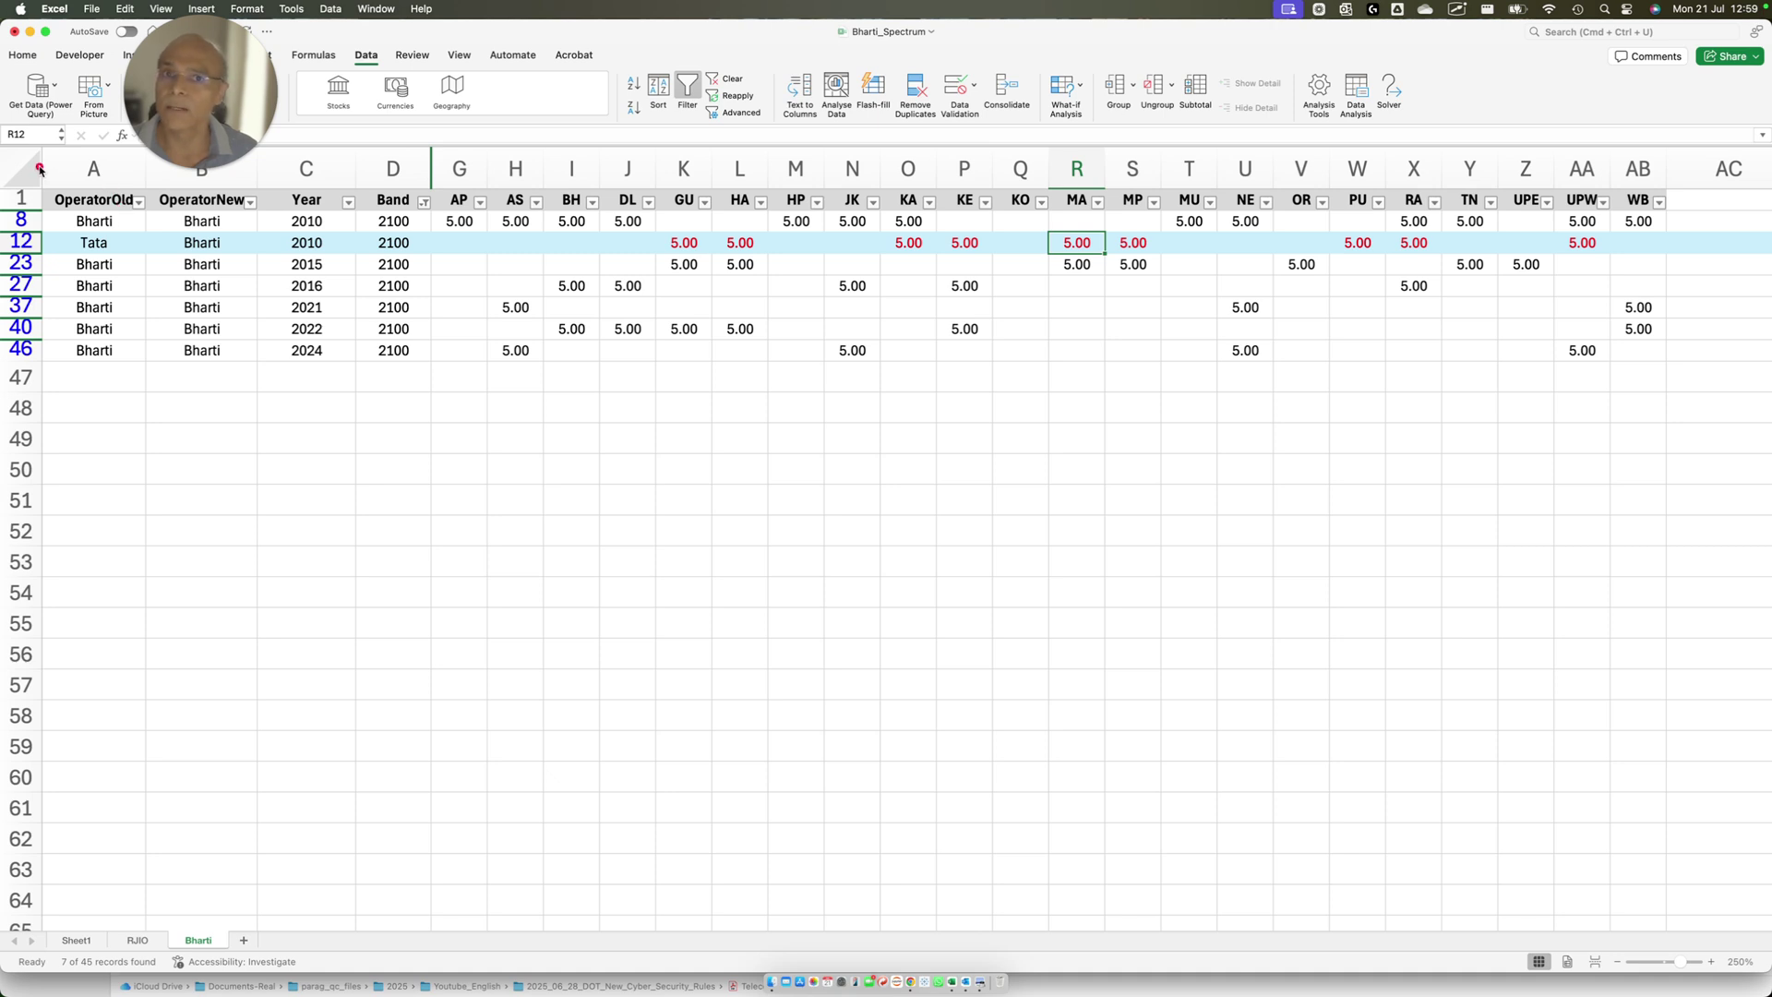
mouse_move(139, 180)
mouse_down()
mouse_move(214, 354)
mouse_move(261, 284)
mouse_move(479, 174)
mouse_up()
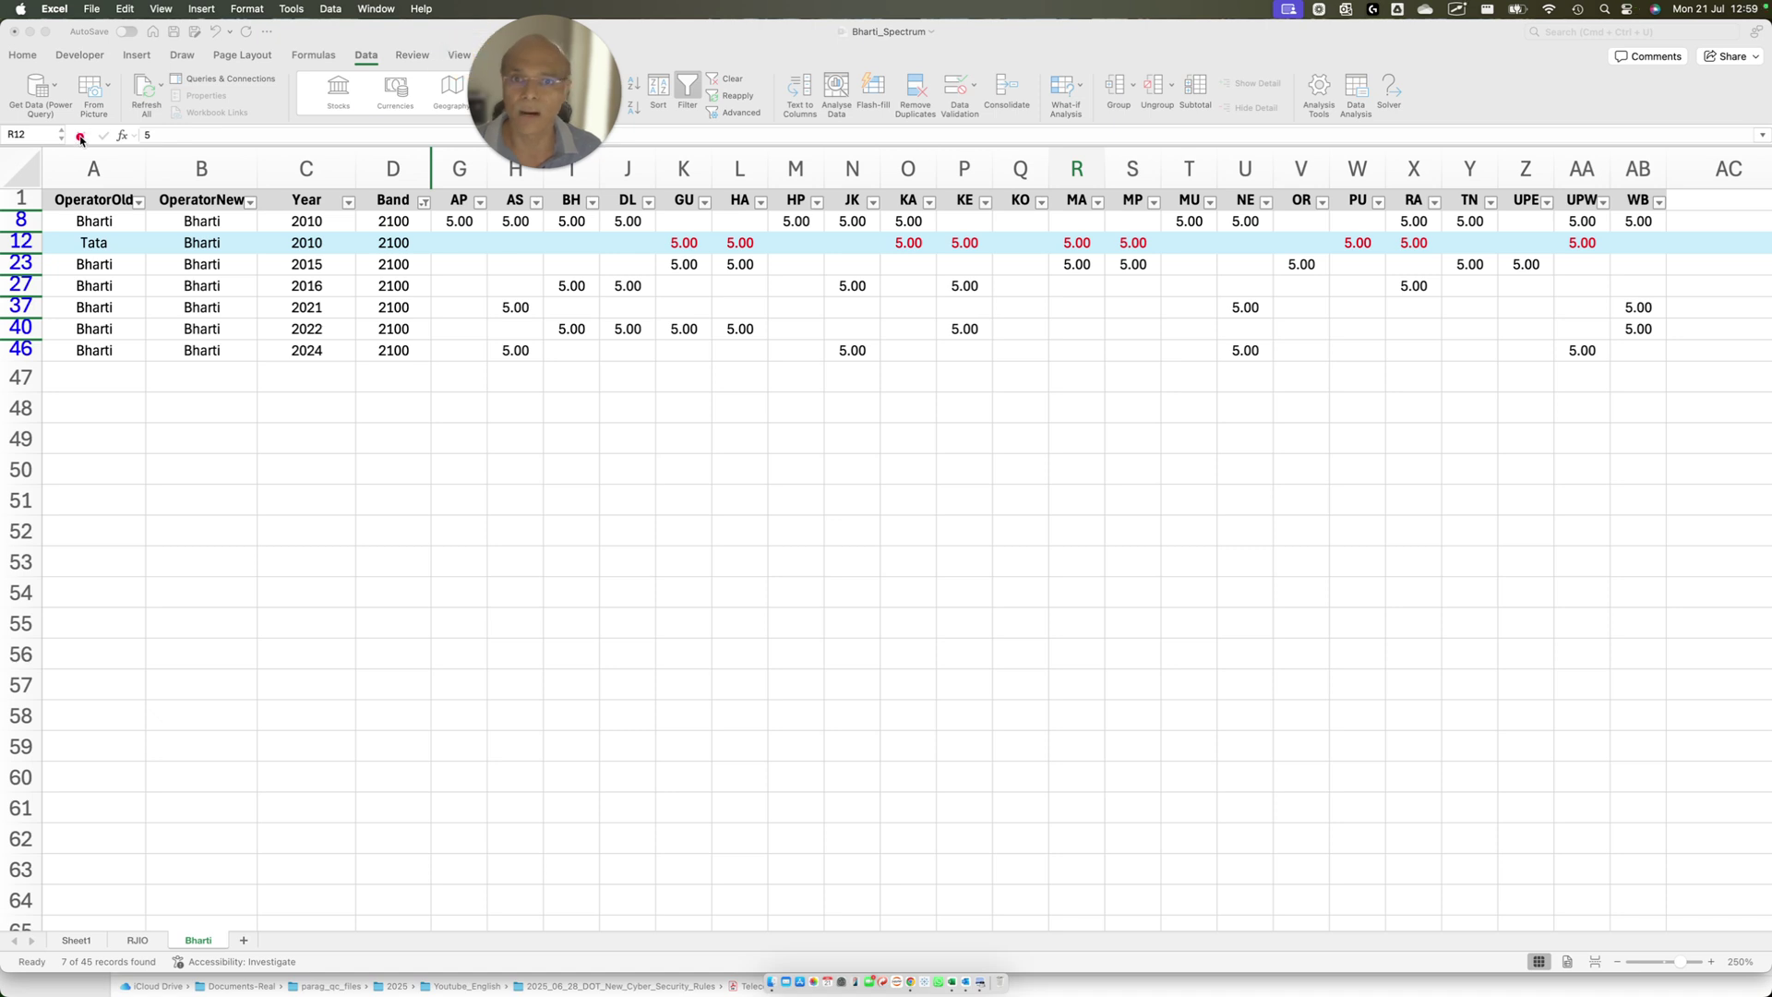
drag(59, 149, 128, 374)
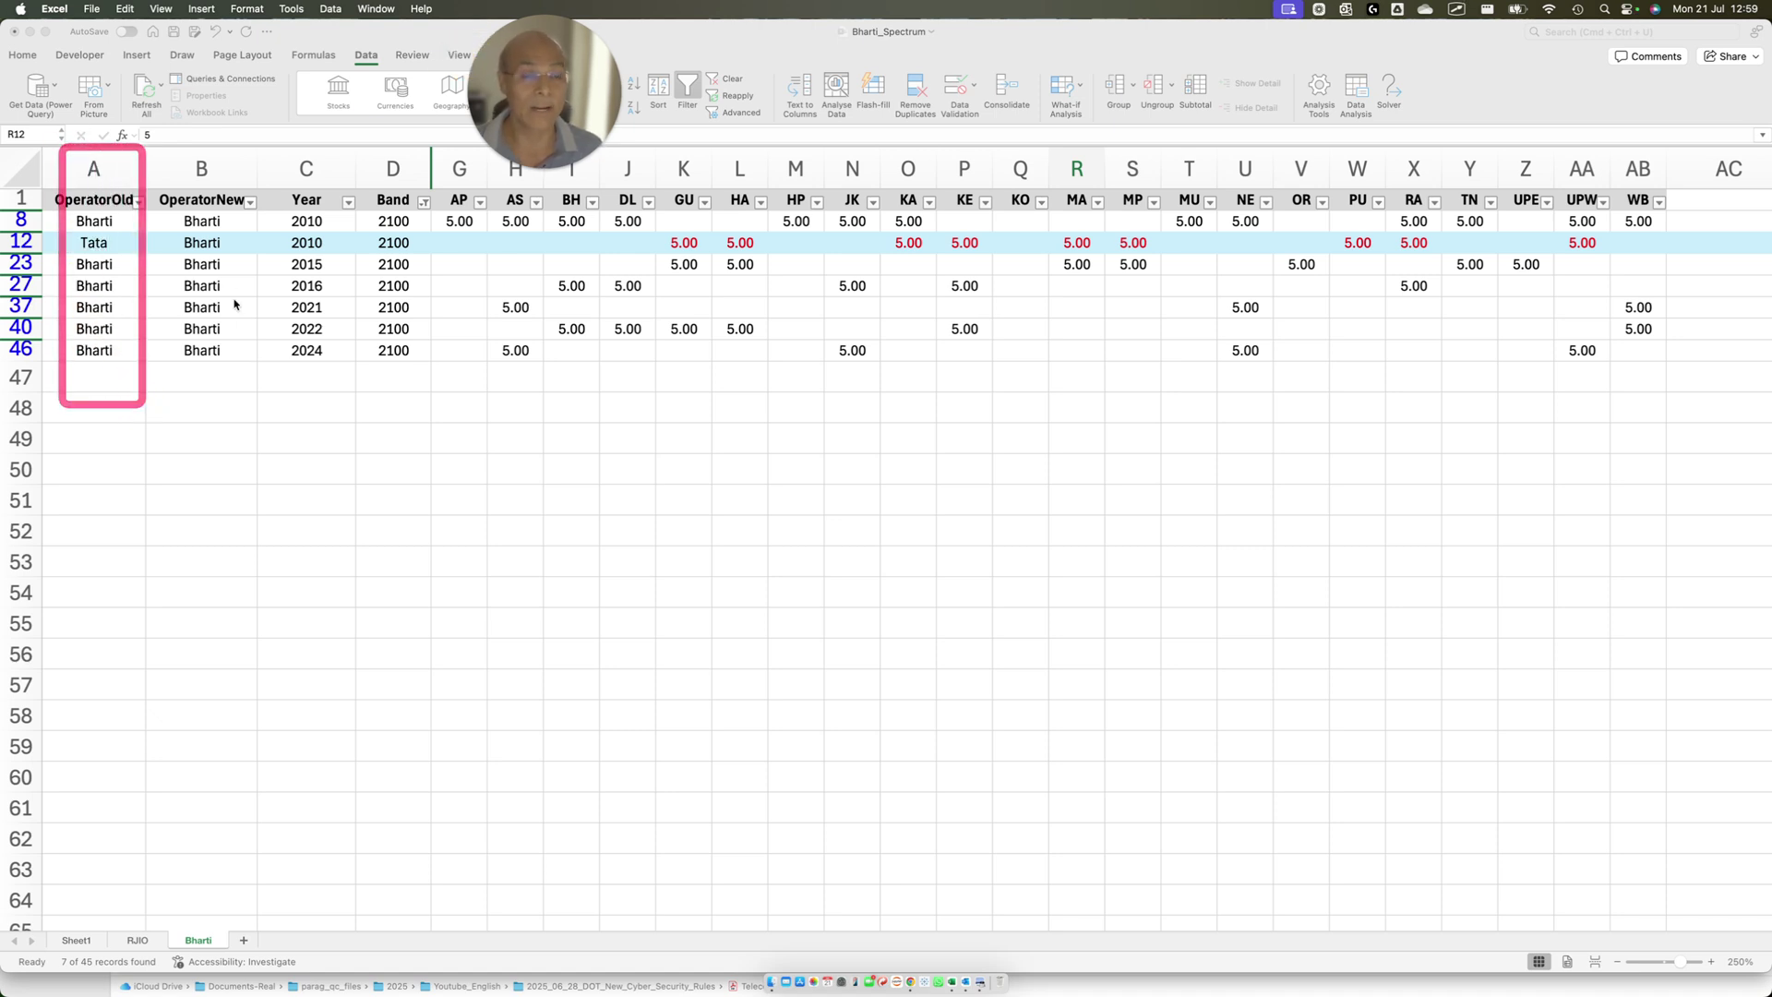
drag(143, 145, 249, 426)
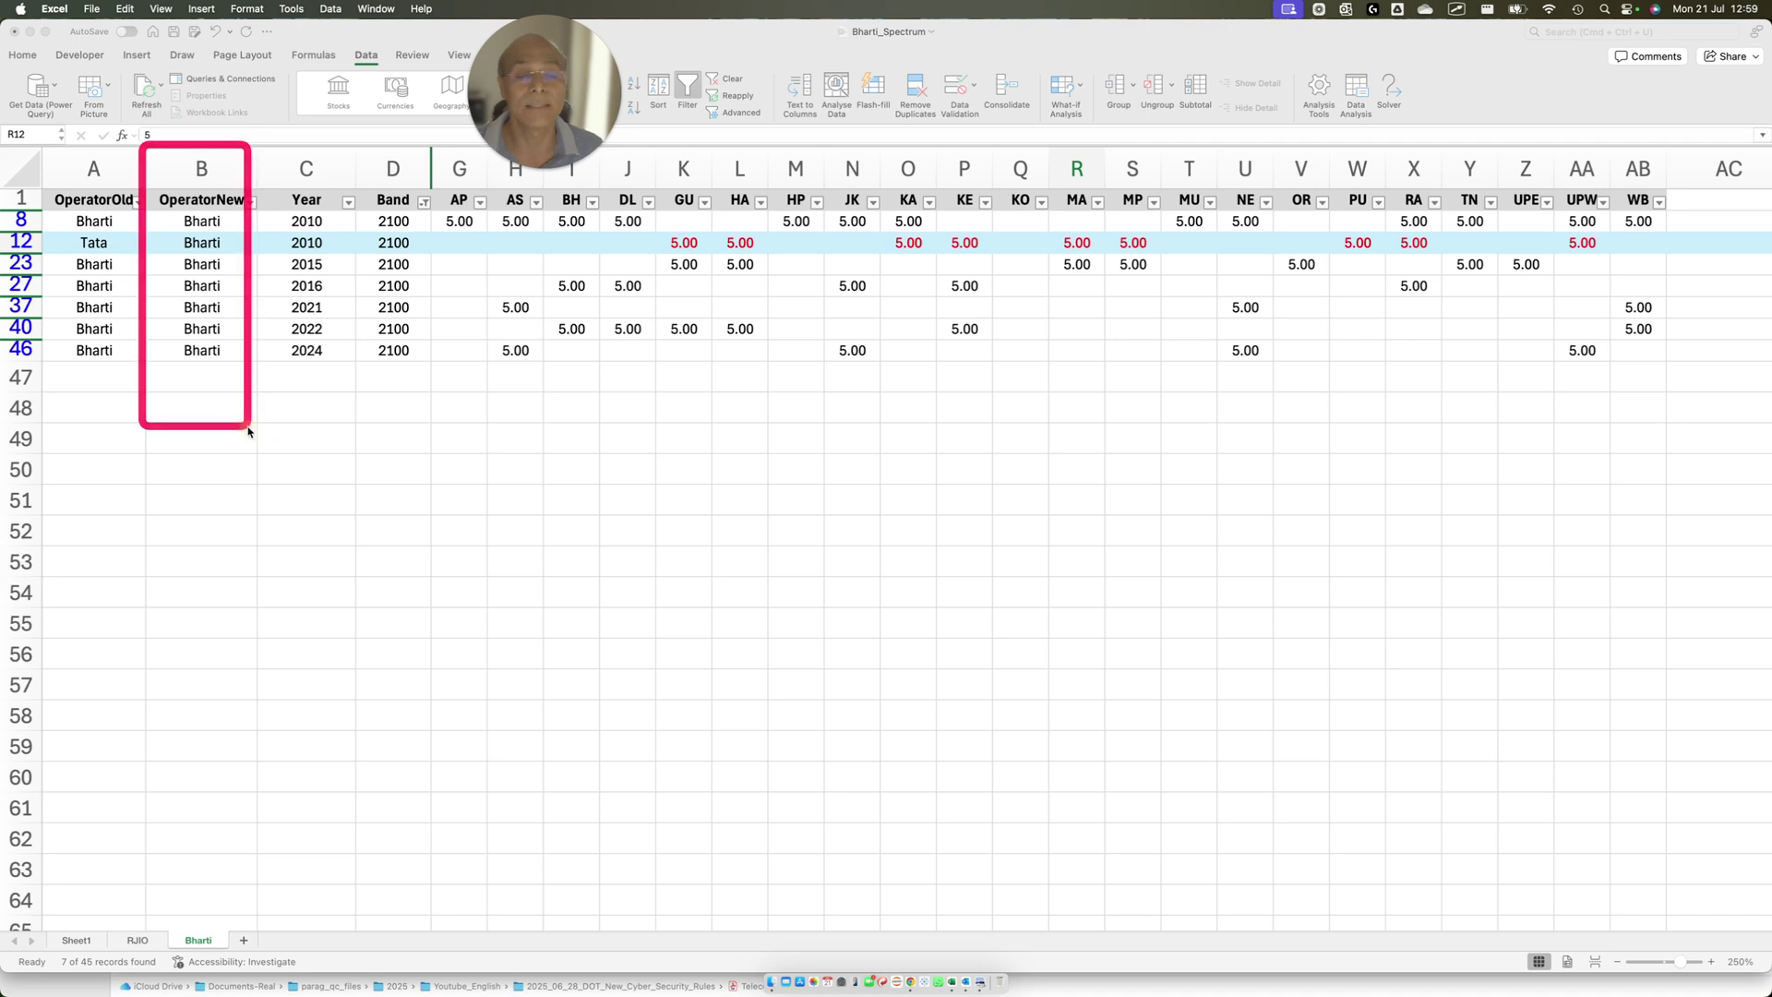
drag(50, 220, 103, 258)
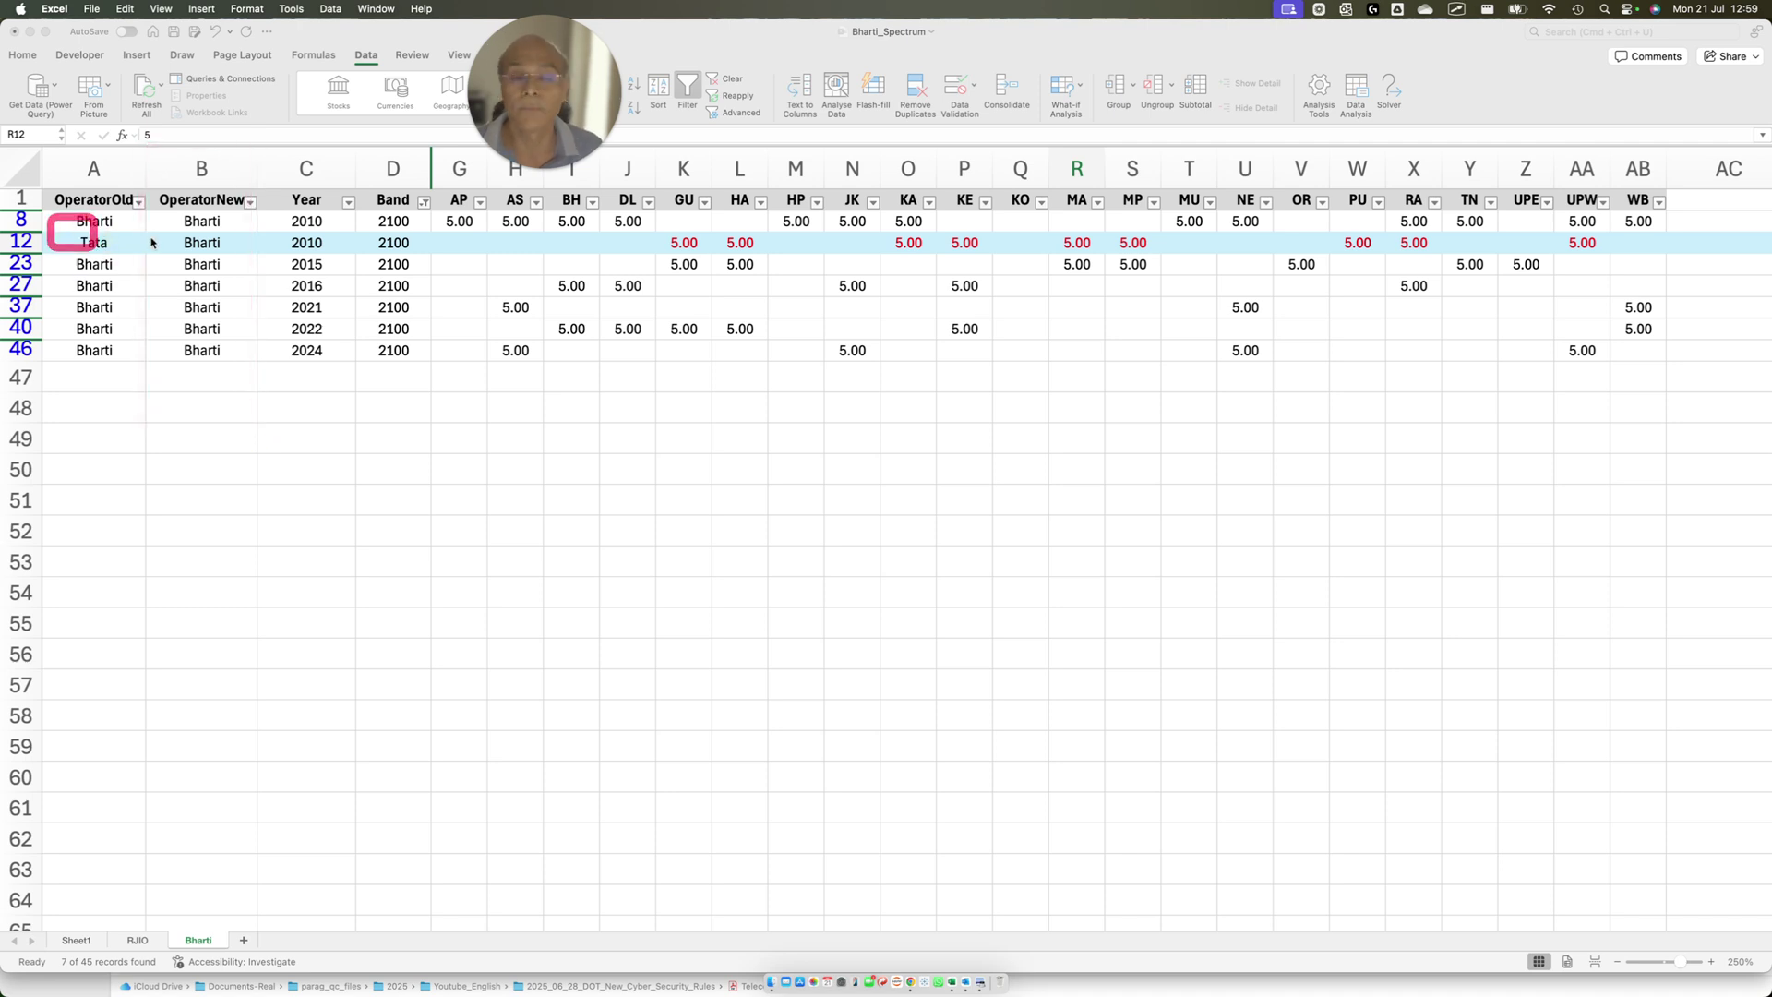
mouse_move(145, 144)
mouse_down()
mouse_move(248, 354)
mouse_move(245, 415)
mouse_up()
drag(271, 166, 346, 423)
drag(369, 166, 425, 420)
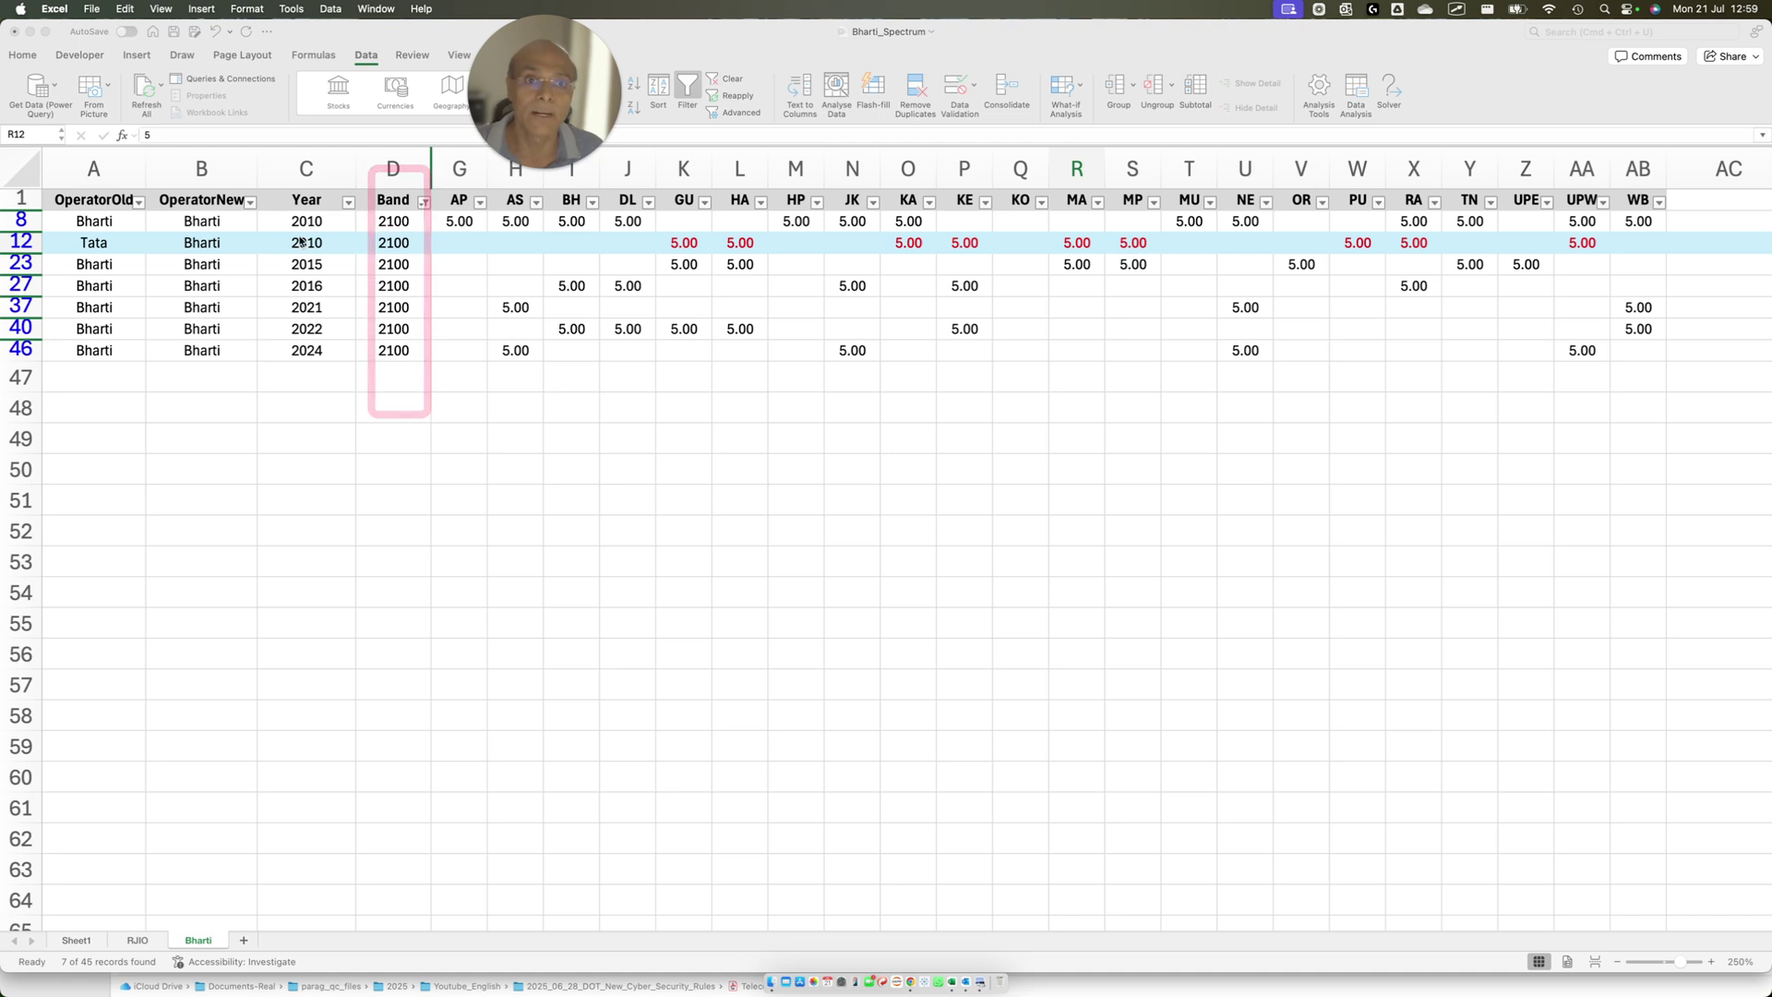
- Review the purchase years and the circle-wise spectrum holdings in the 2010 Bharti and Tata rows
mouse_move(264, 195)
mouse_down()
mouse_move(348, 250)
mouse_move(344, 276)
mouse_move(383, 285)
mouse_up()
mouse_move(268, 307)
mouse_down()
mouse_move(363, 310)
mouse_move(374, 329)
mouse_up()
drag(256, 348, 322, 373)
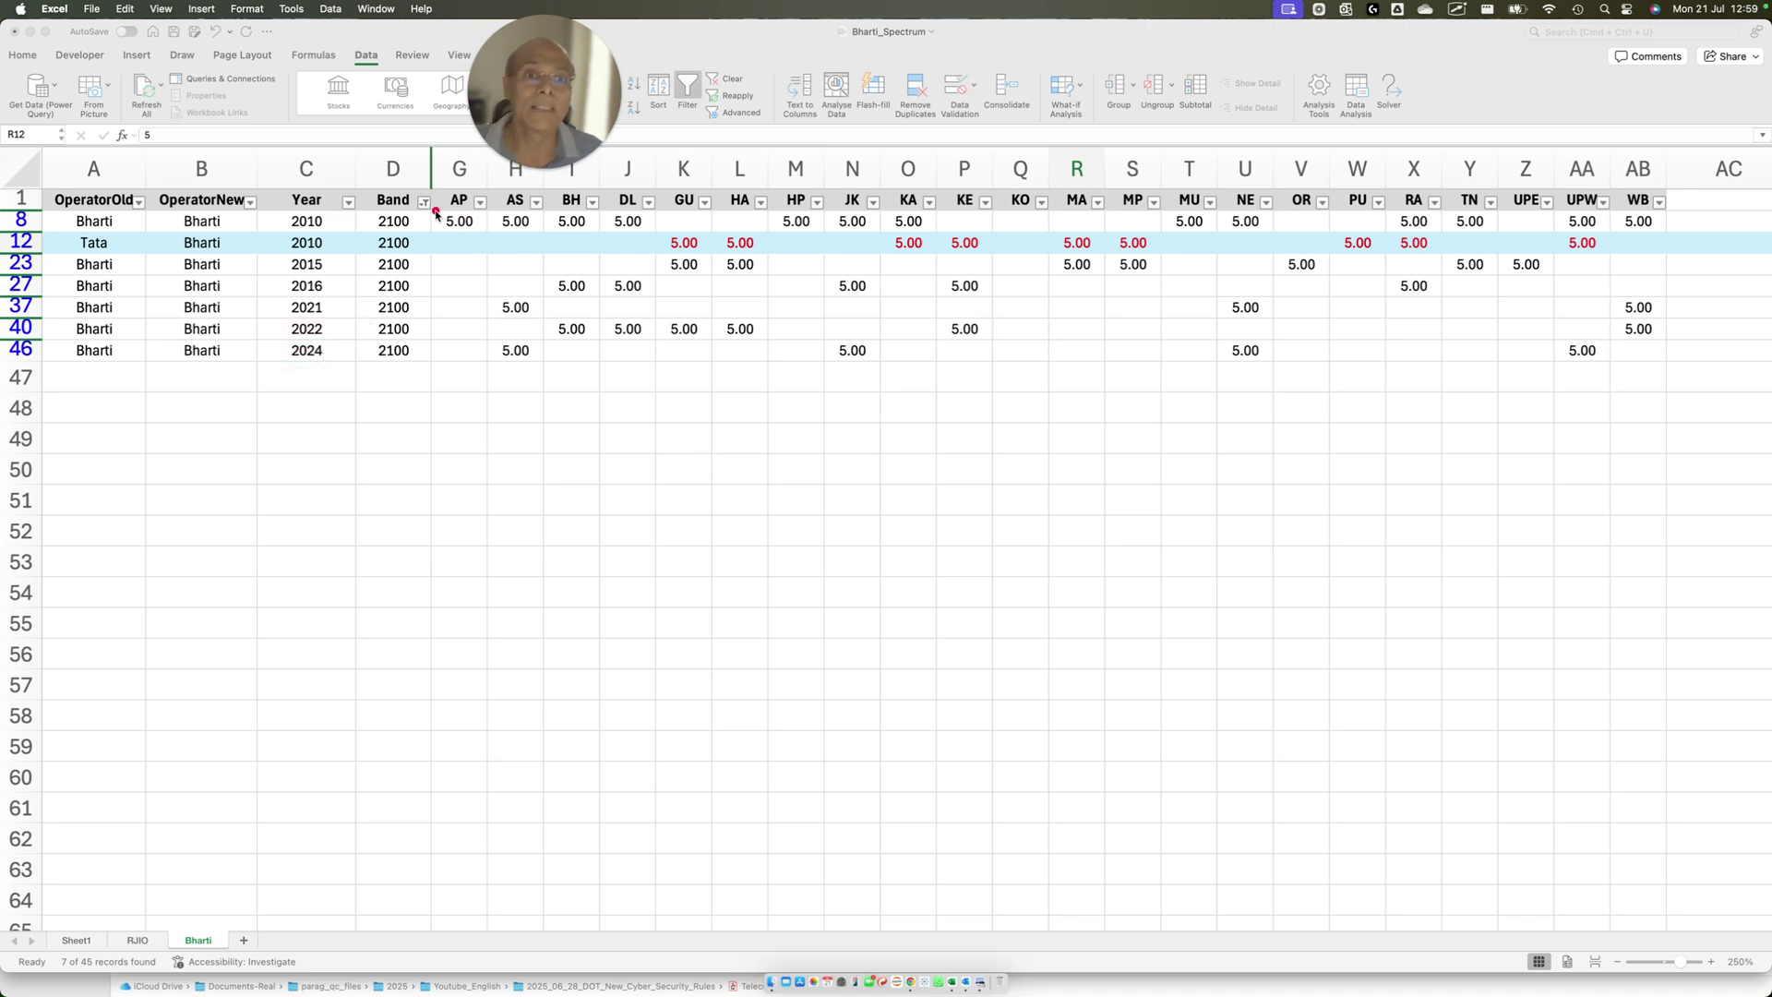
mouse_move(421, 198)
mouse_down()
mouse_move(811, 225)
mouse_move(1698, 226)
mouse_up()
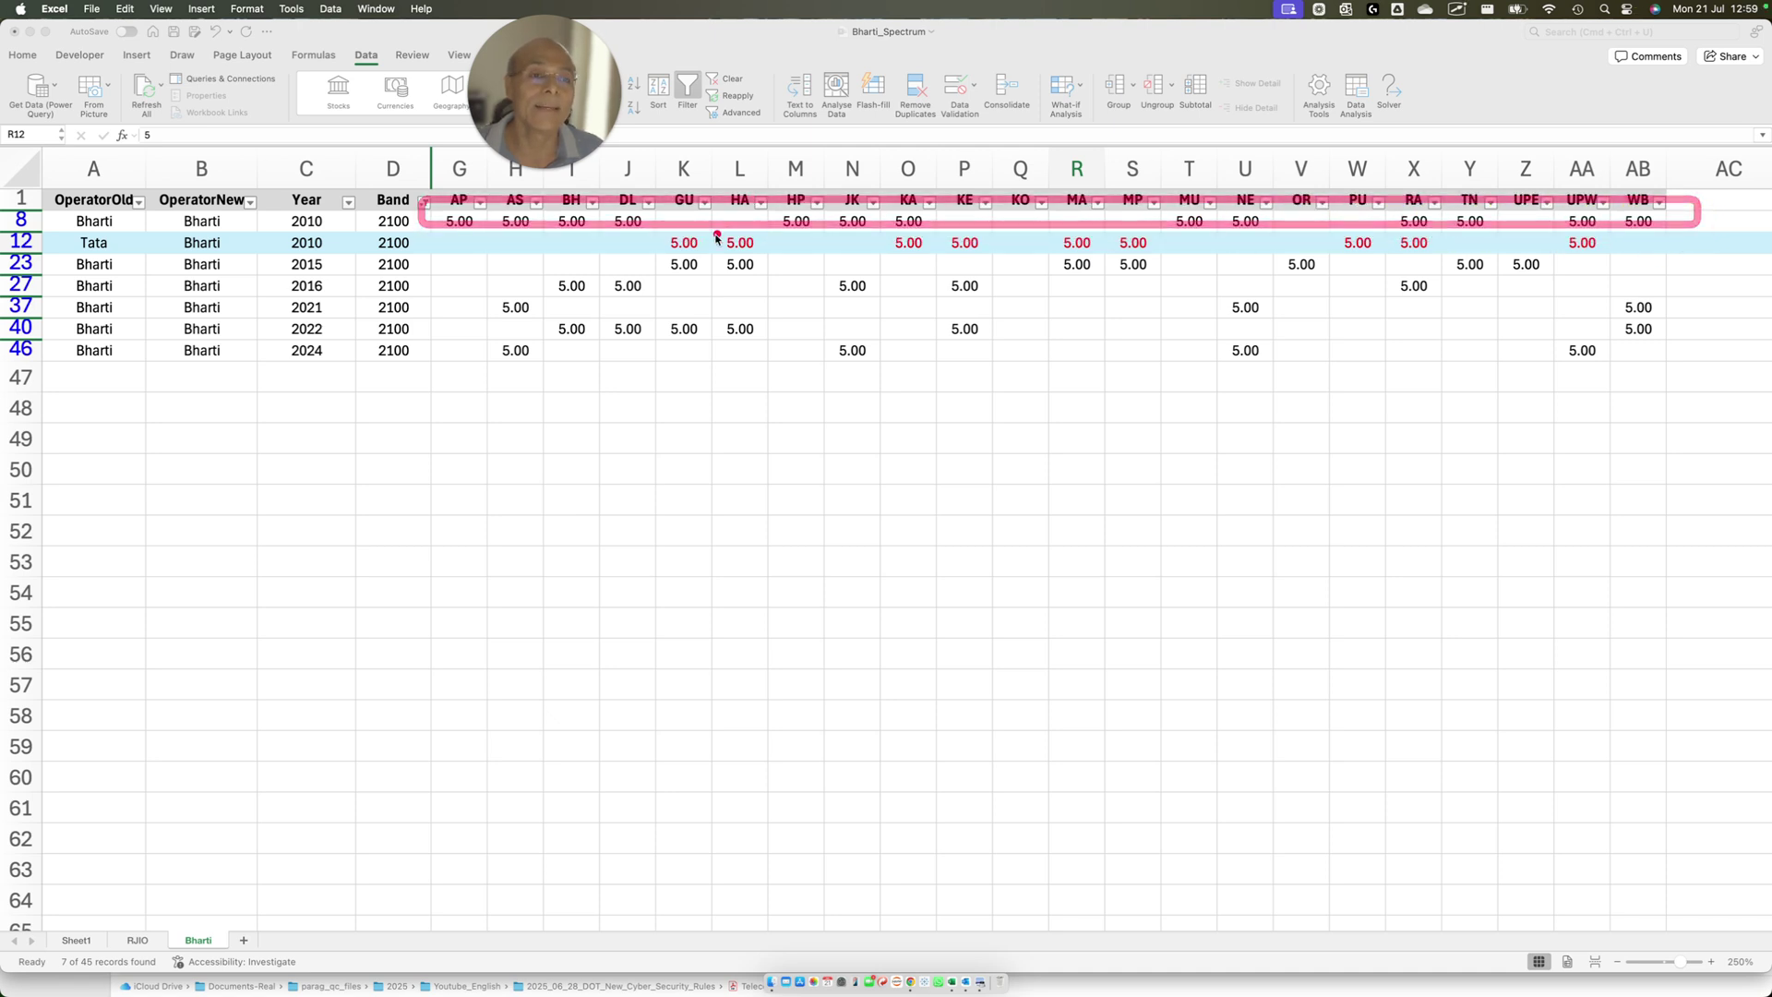
mouse_move(637, 228)
mouse_down()
mouse_move(750, 253)
mouse_move(901, 245)
mouse_up()
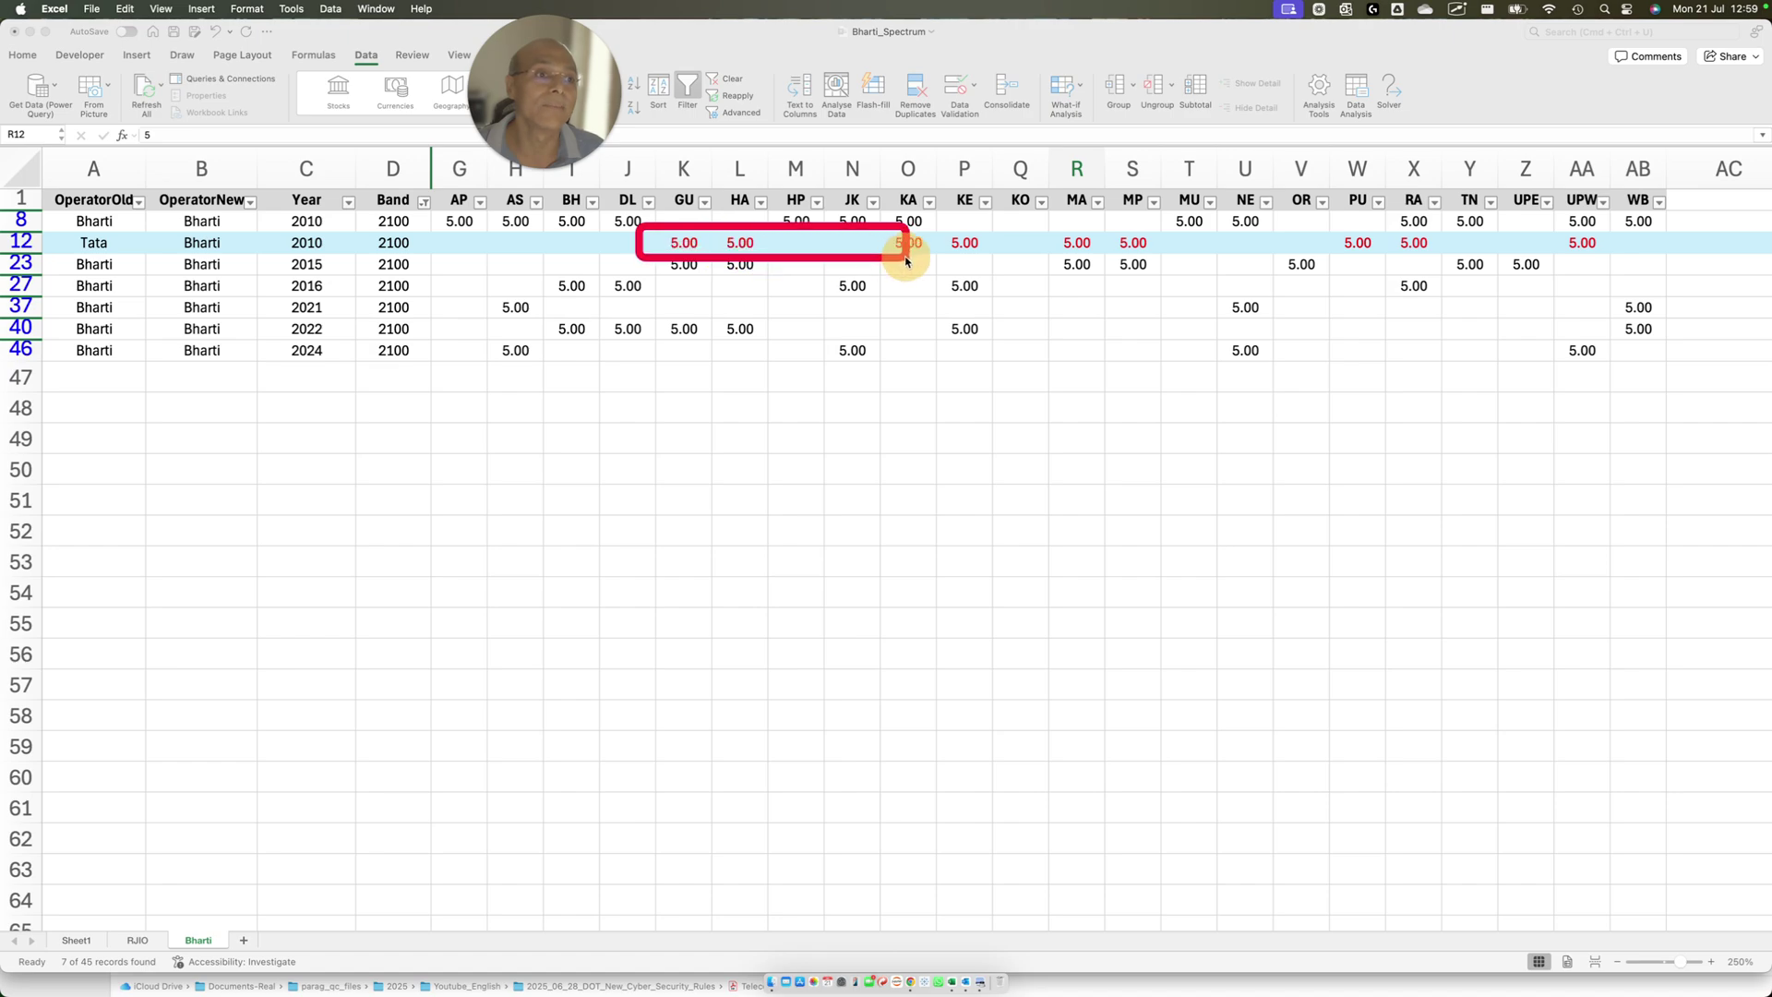
- Switch to the Streamlit dashboard in Chrome and check Tata's total outflow for the 2100 band in 2010
key(ctrl+Up)
click(911, 759)
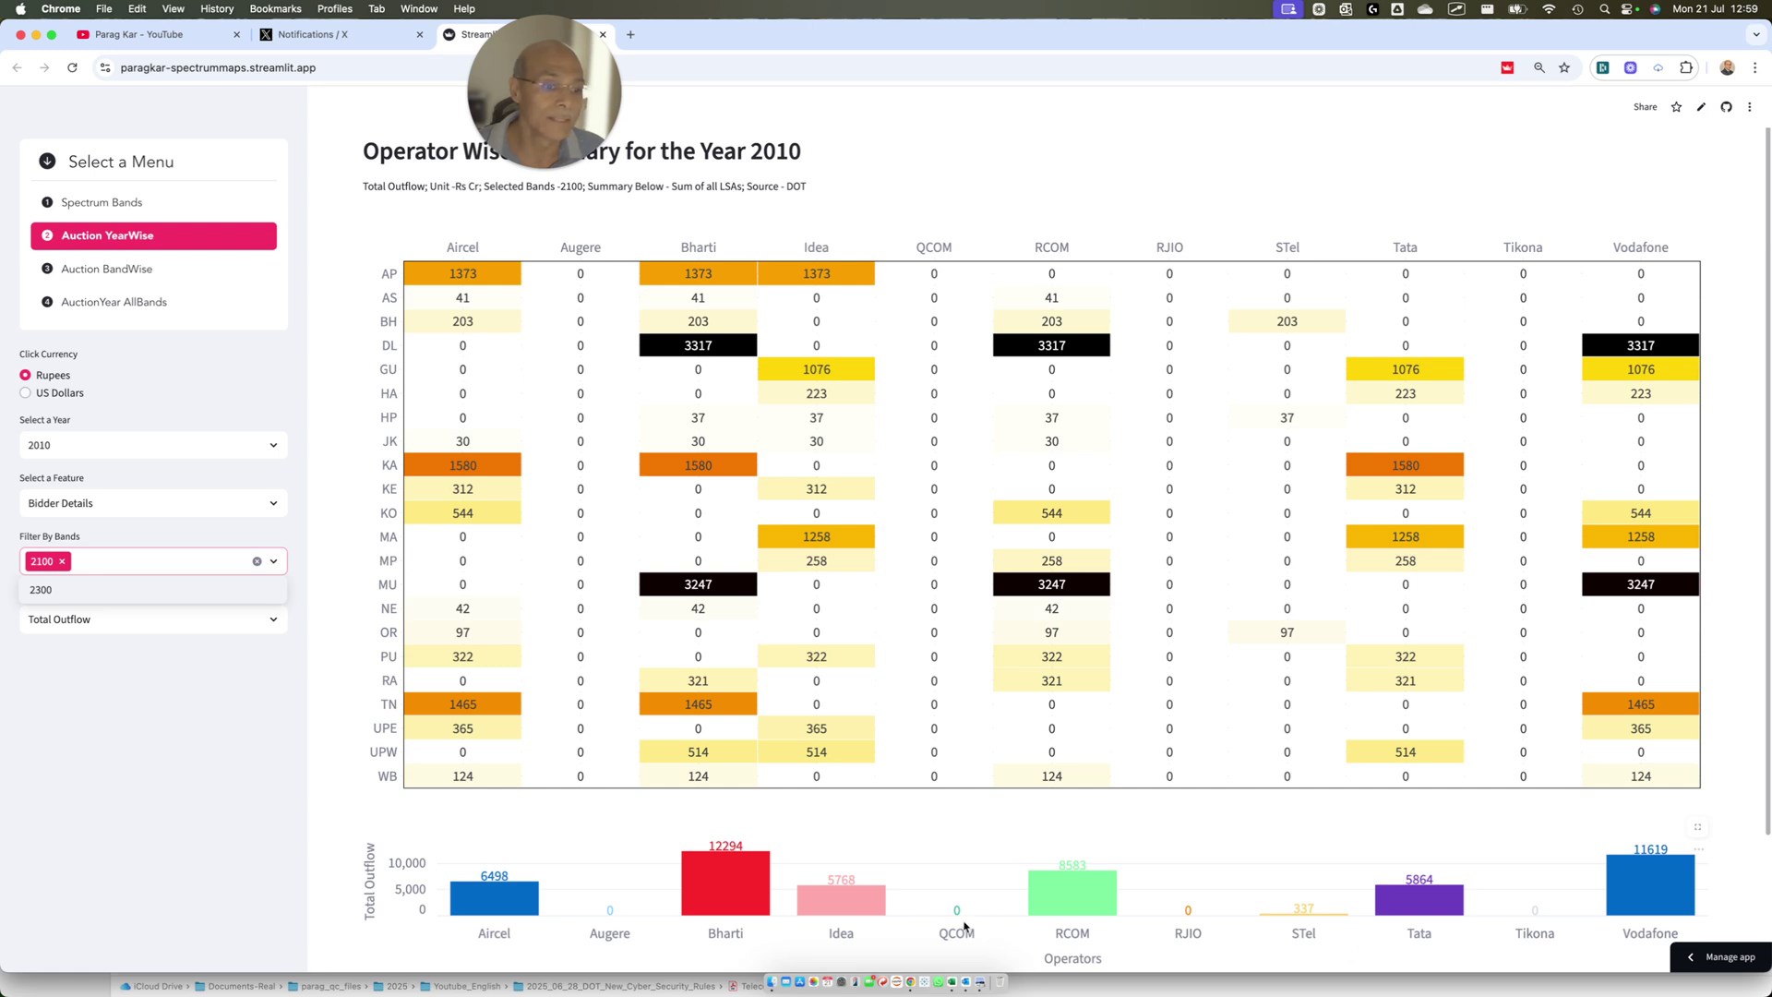
drag(1368, 847, 1461, 896)
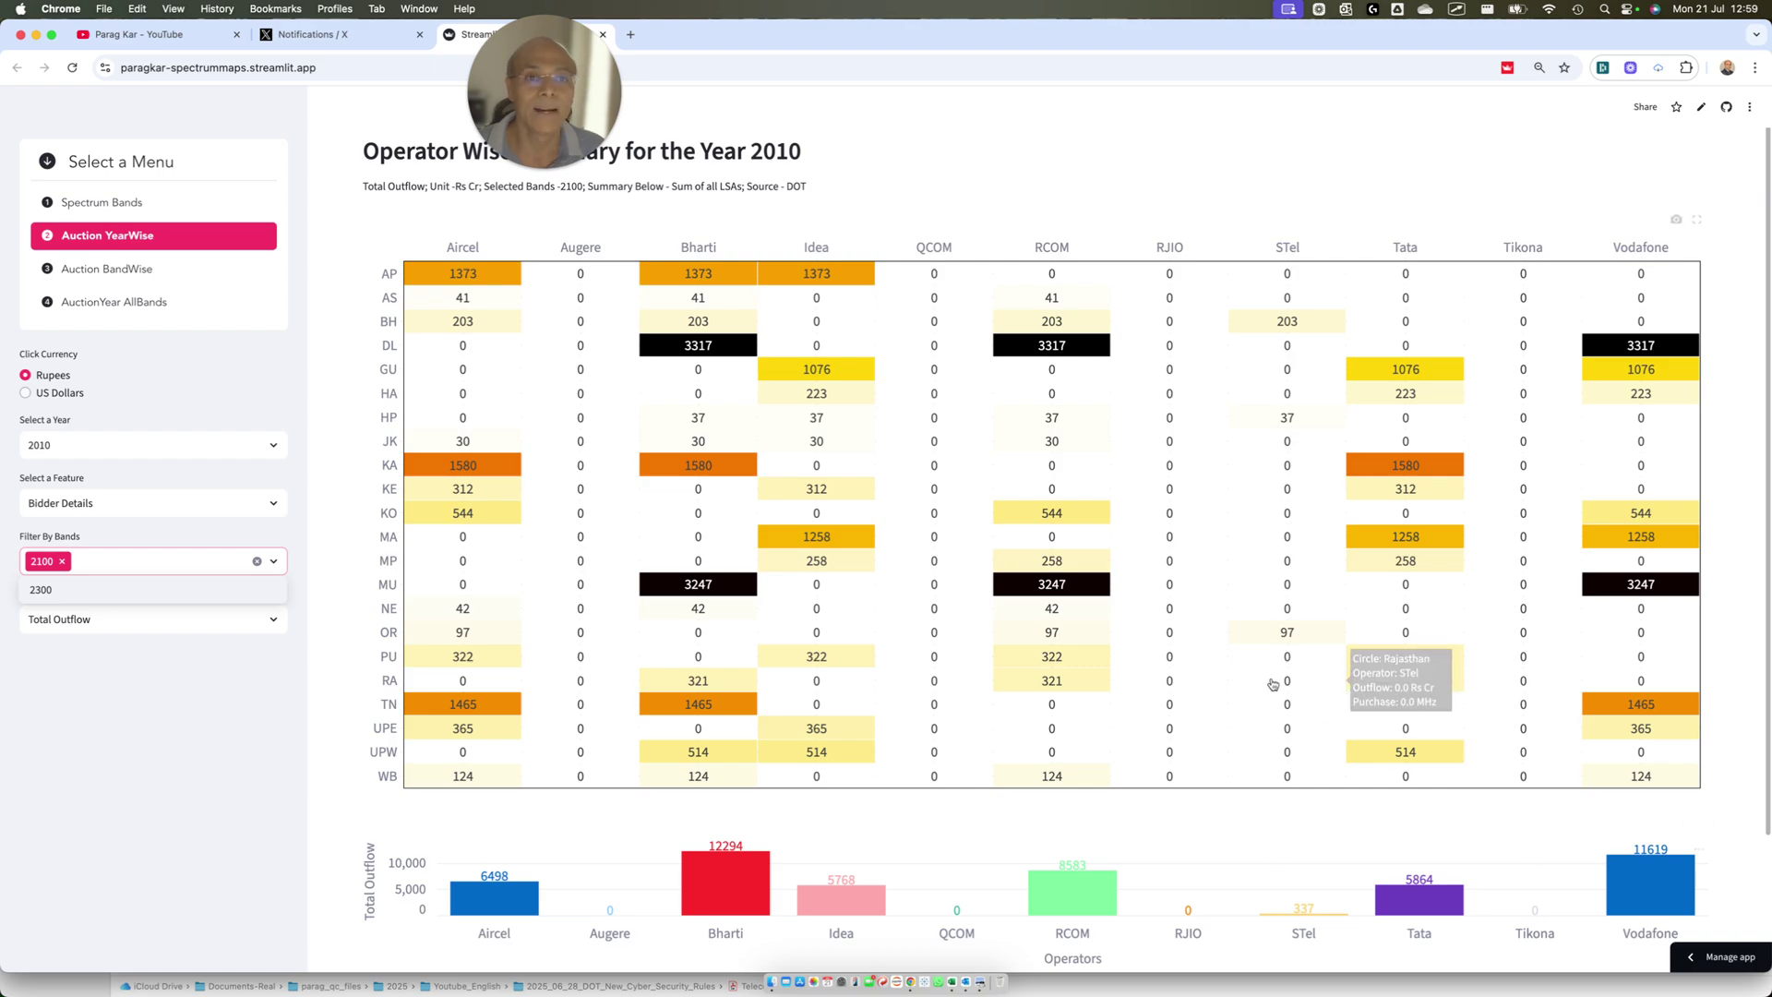
mouse_move(1059, 655)
- Return to the Bharti_Spectrum workbook and review the Tata row and Bharti's 2100 band purchases from 2015 to 2024
key(ctrl+Up)
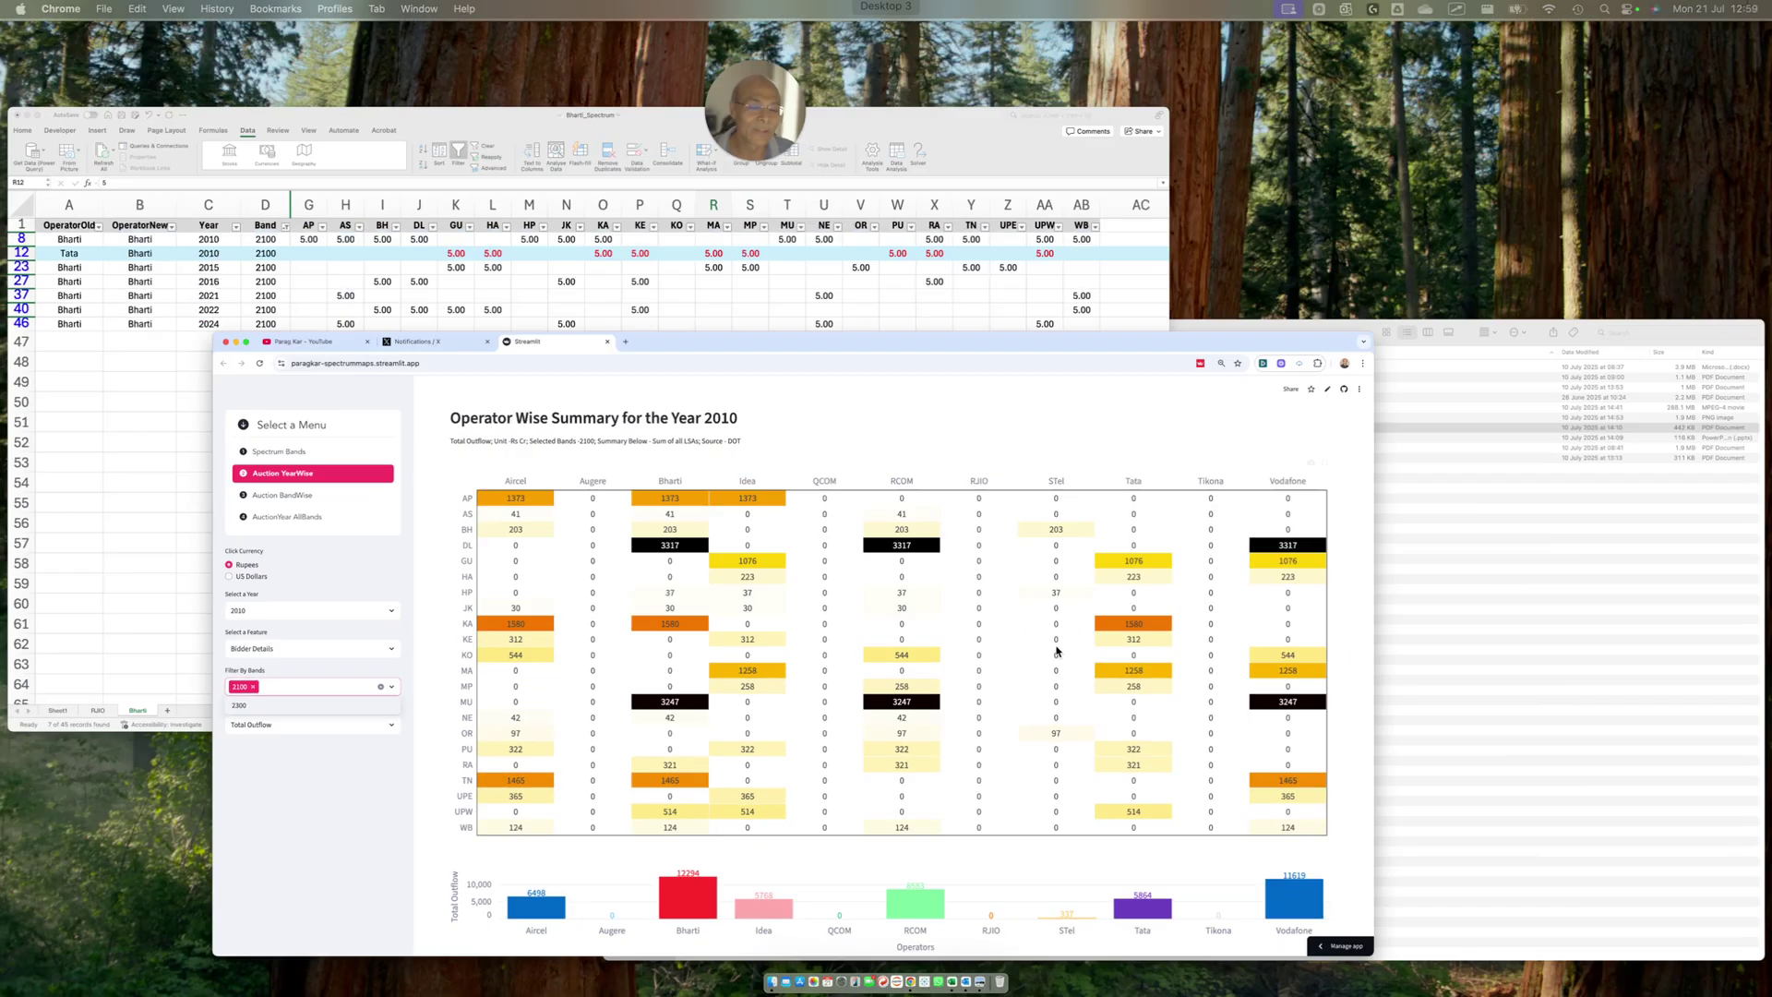
click(490, 368)
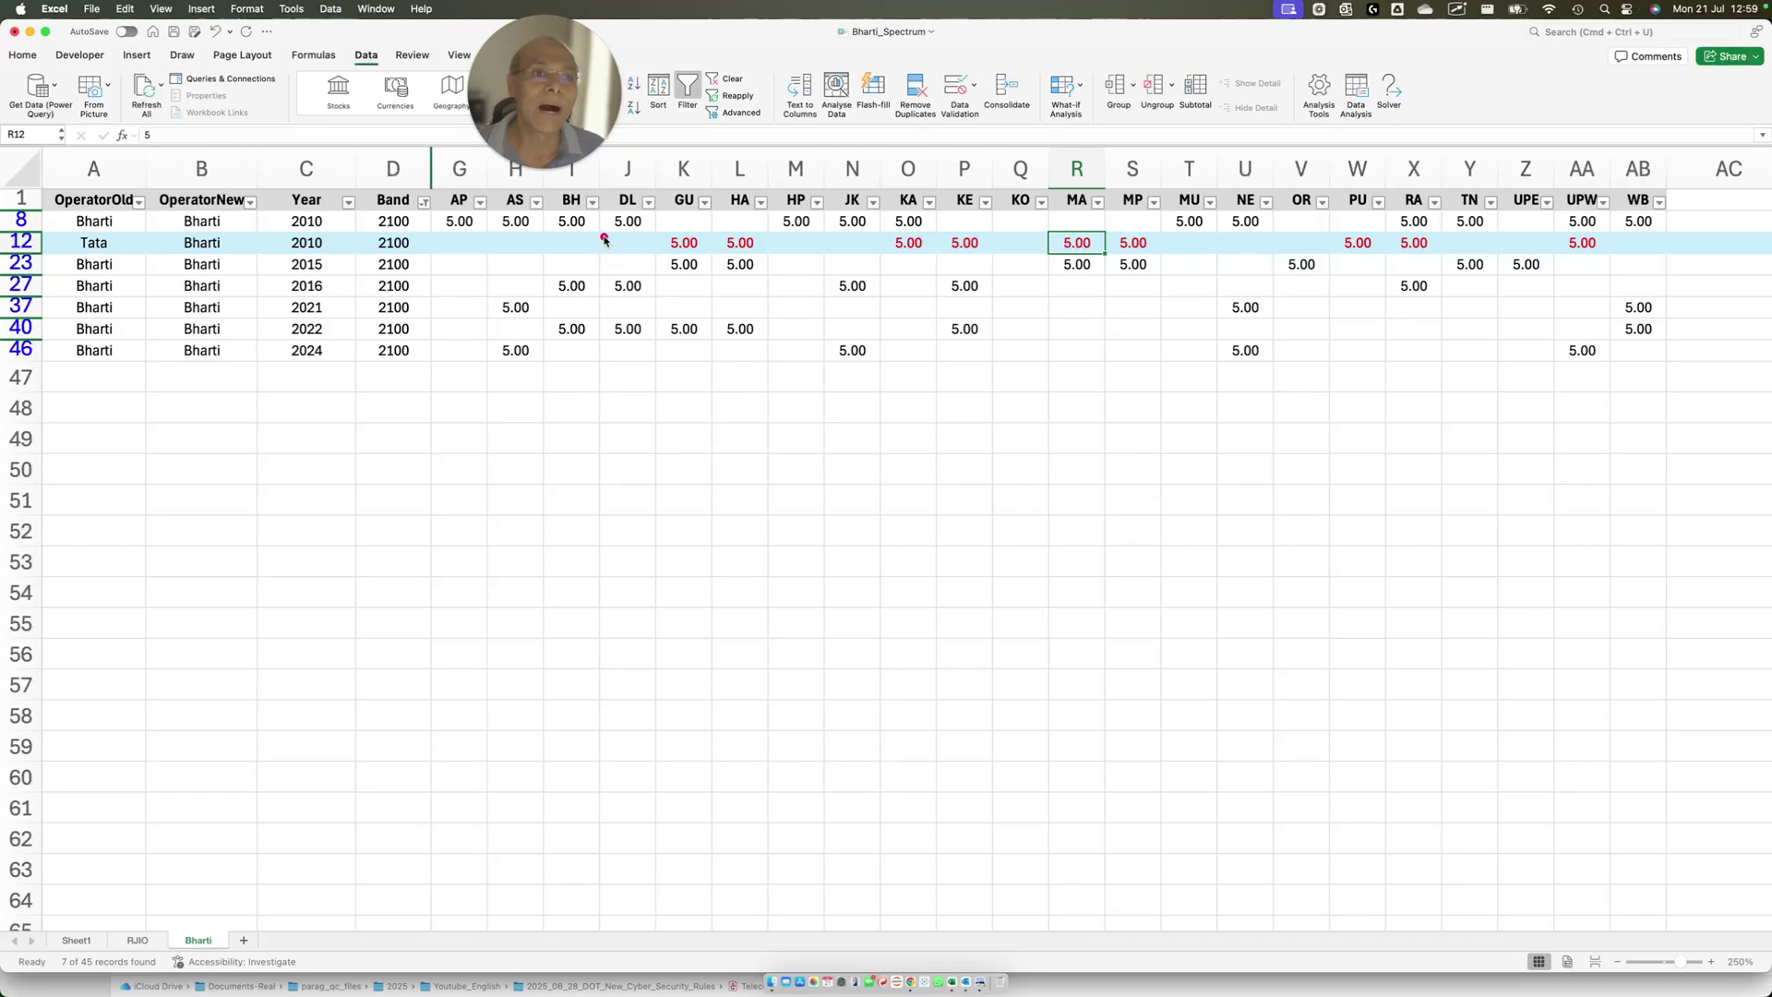
mouse_move(591, 222)
mouse_down()
mouse_move(909, 267)
mouse_move(1418, 270)
mouse_move(1722, 241)
mouse_up()
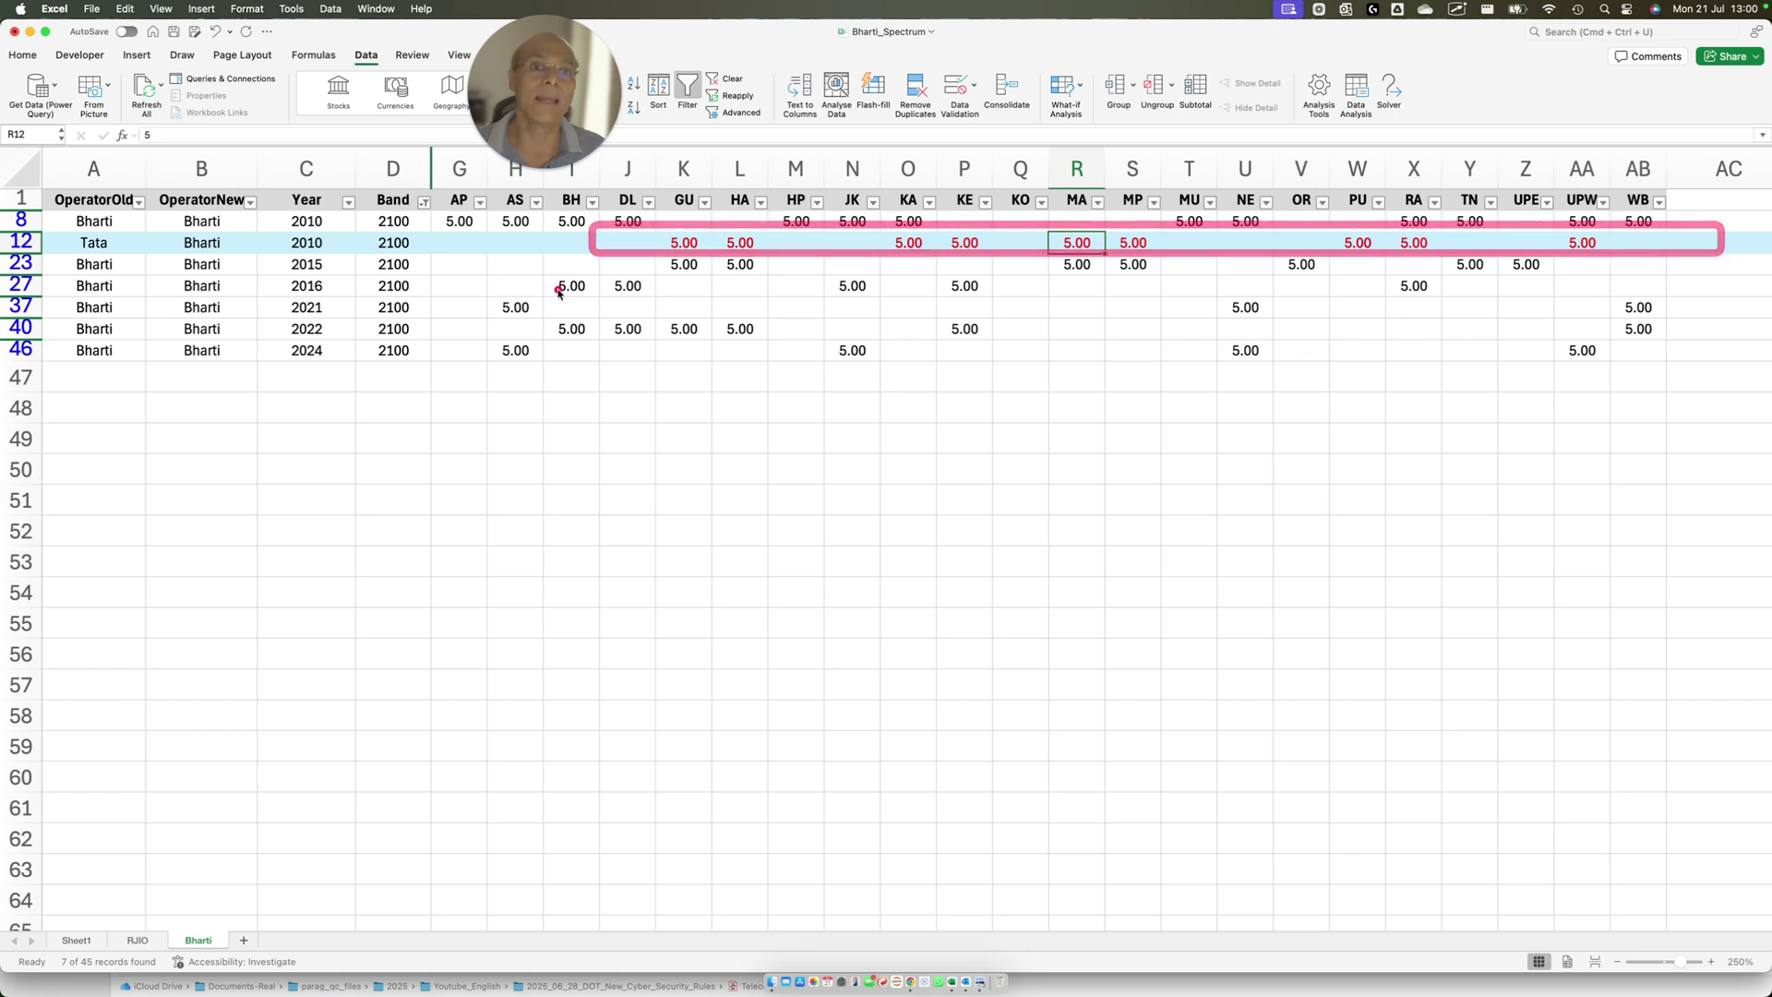
mouse_move(467, 249)
mouse_down()
mouse_move(531, 272)
mouse_move(1333, 364)
mouse_move(1709, 386)
mouse_up()
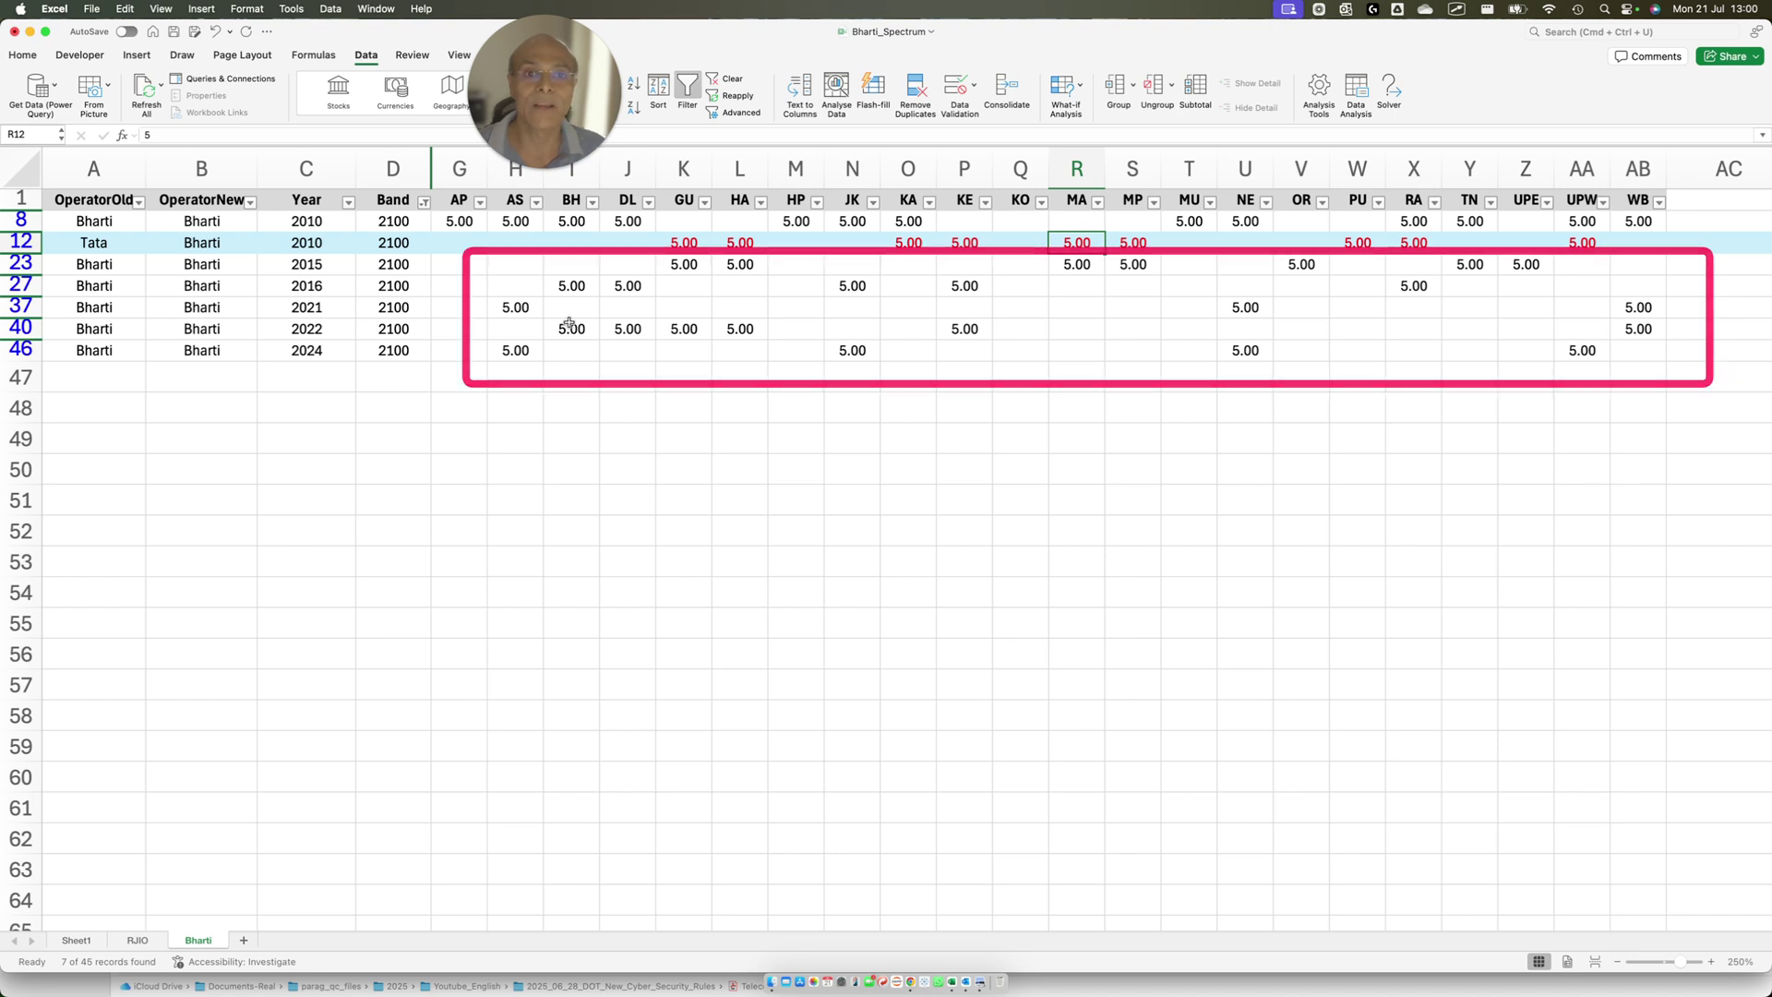
drag(266, 253, 380, 262)
drag(271, 286, 379, 285)
mouse_move(249, 305)
mouse_down()
mouse_move(352, 308)
mouse_move(318, 325)
mouse_move(342, 362)
mouse_up()
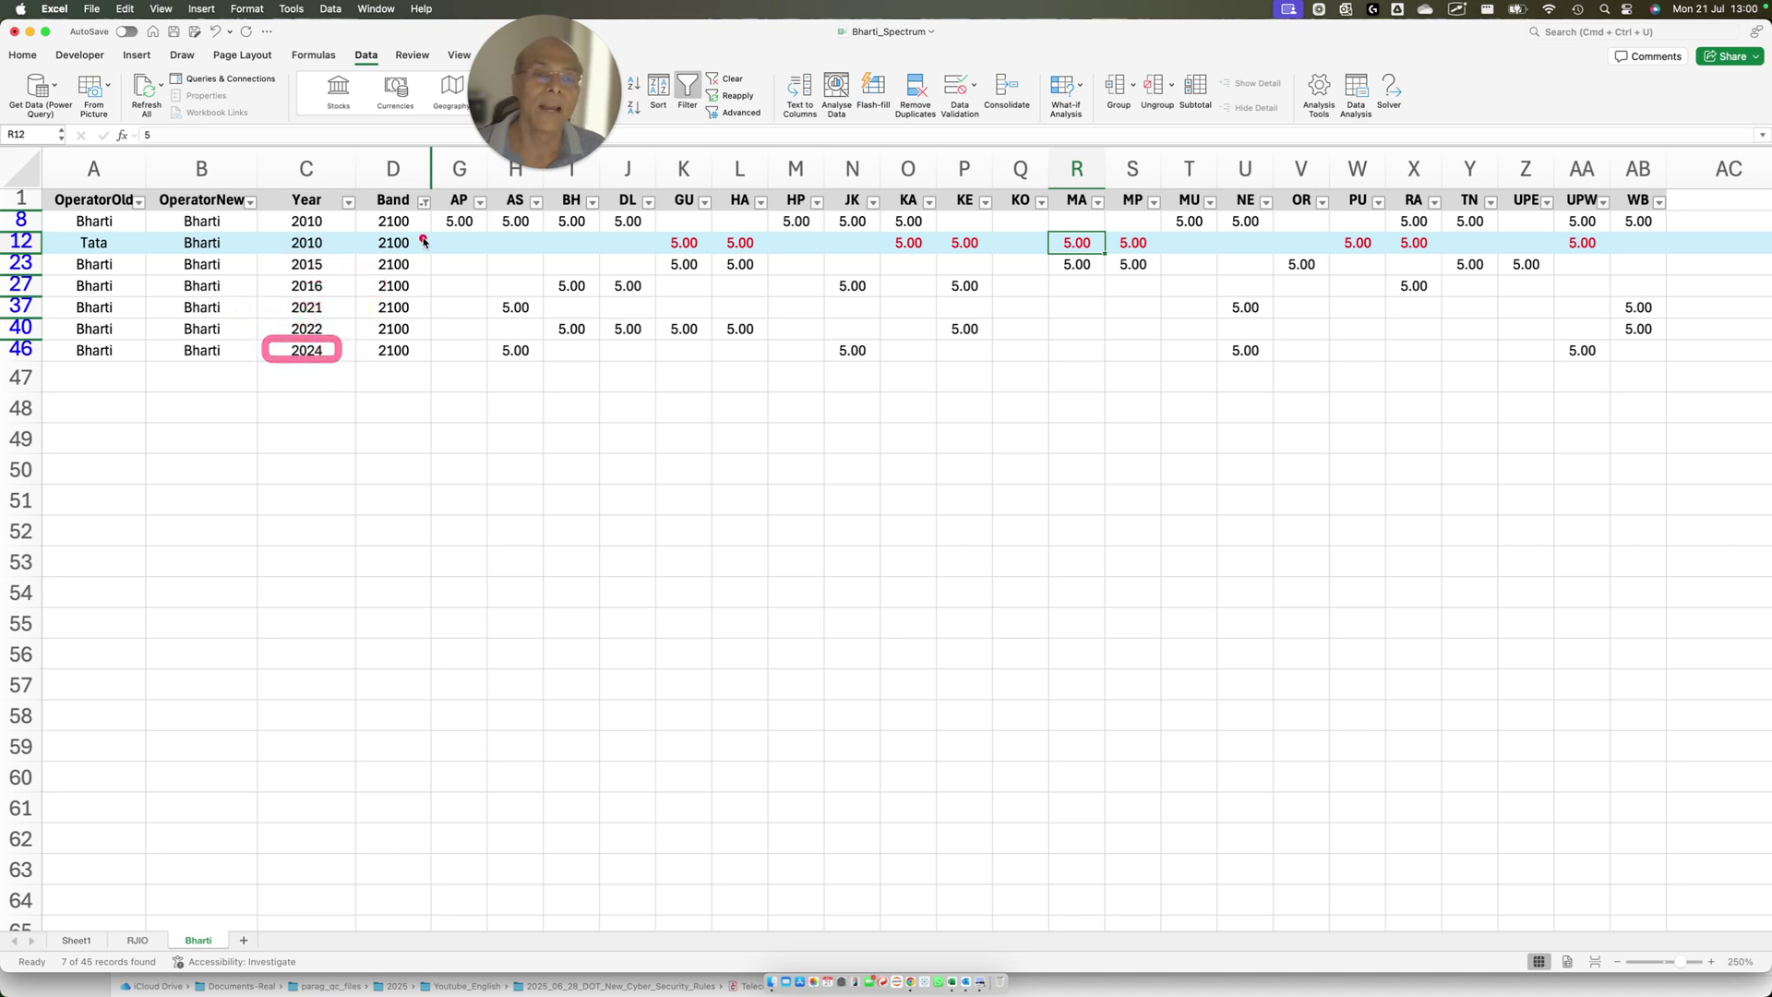
click(454, 409)
text(=s)
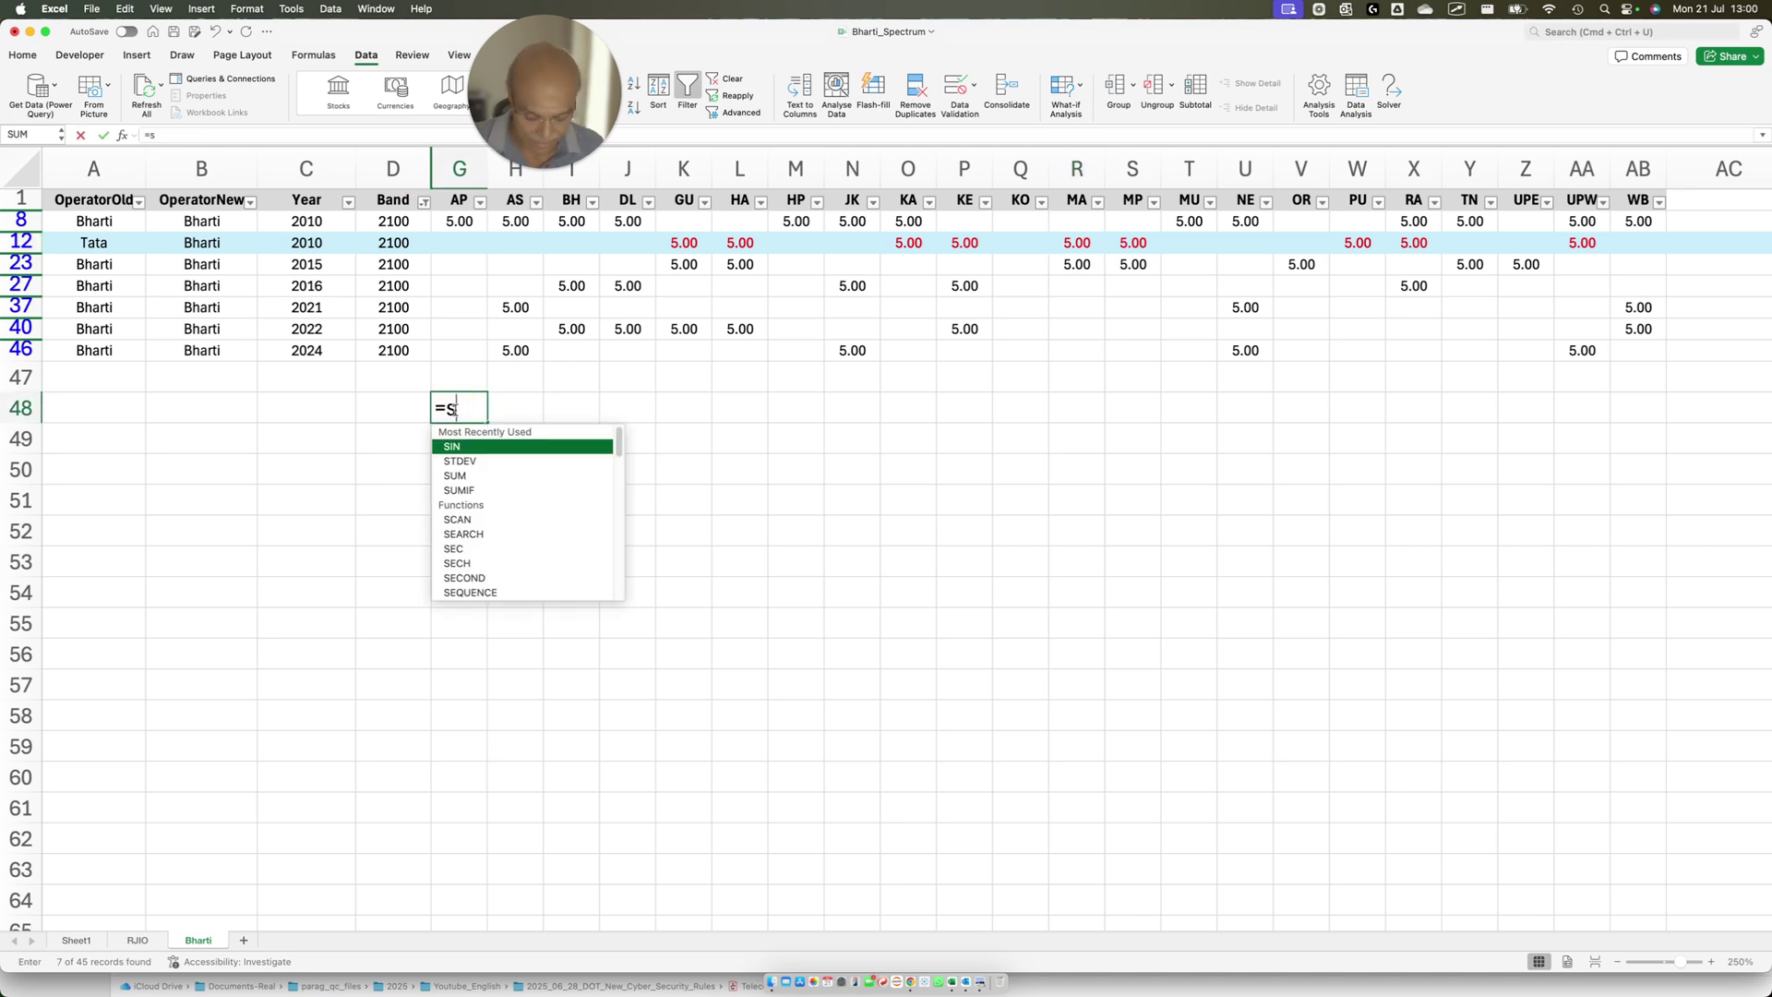
key(Escape)
key(Escape)
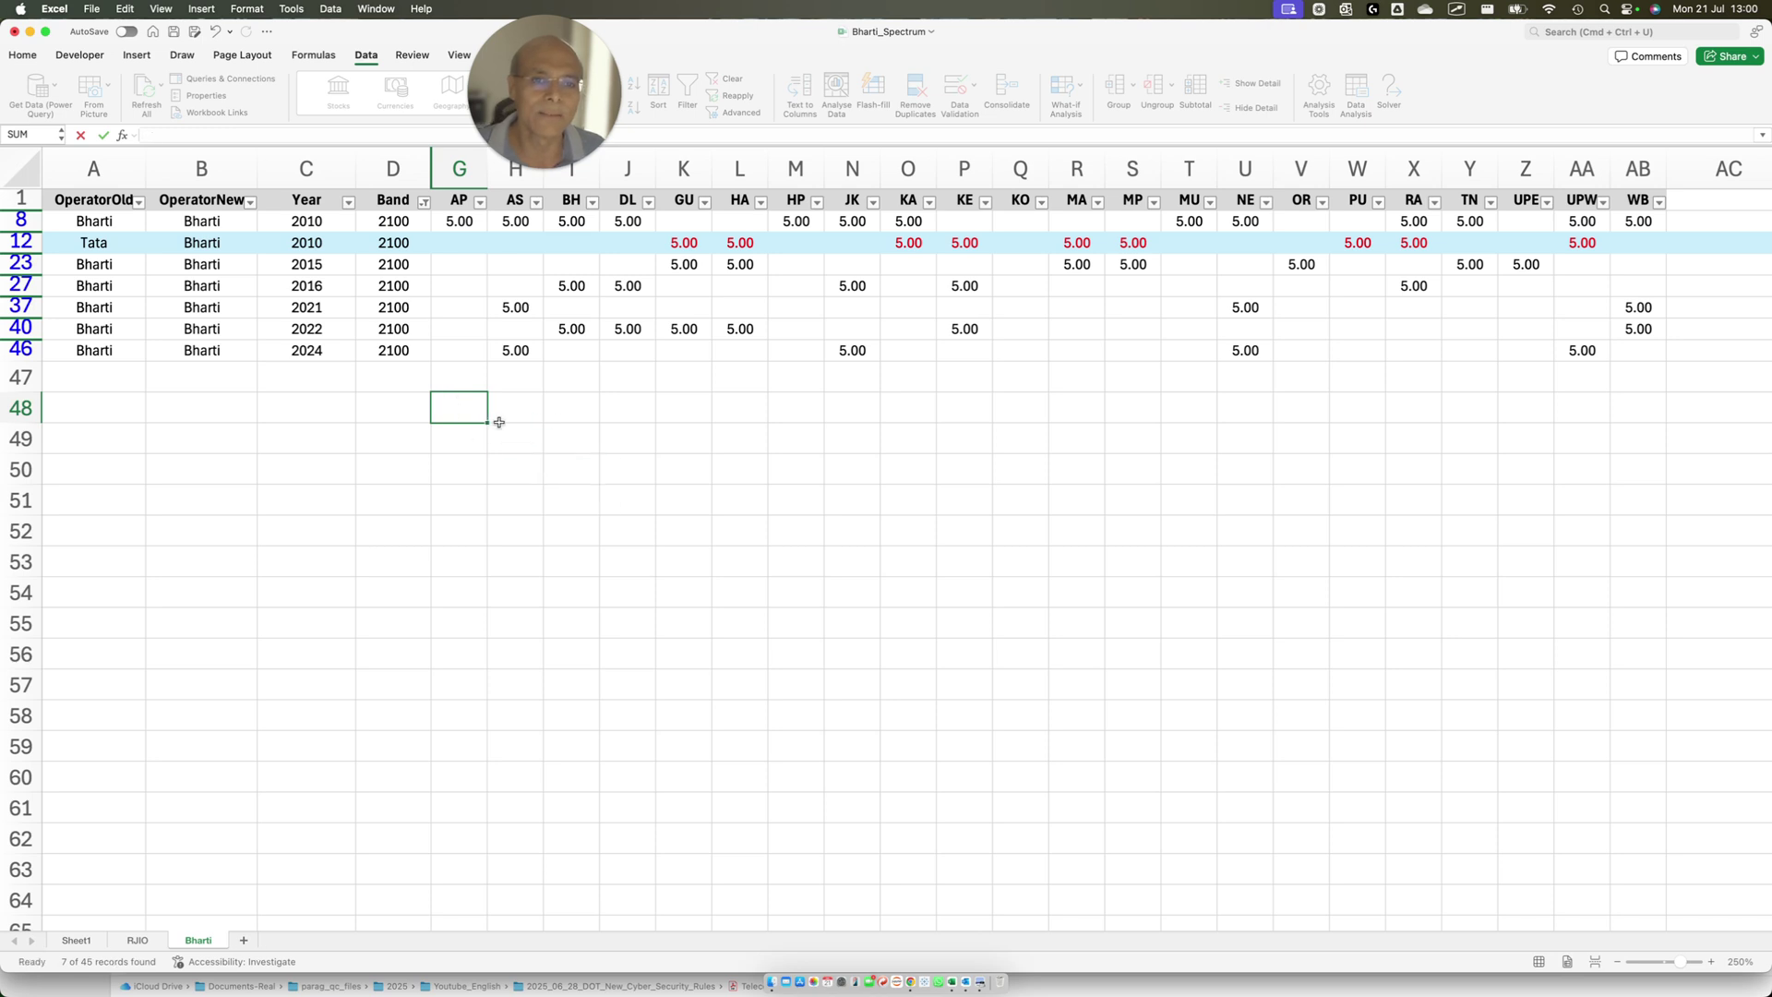
click(631, 506)
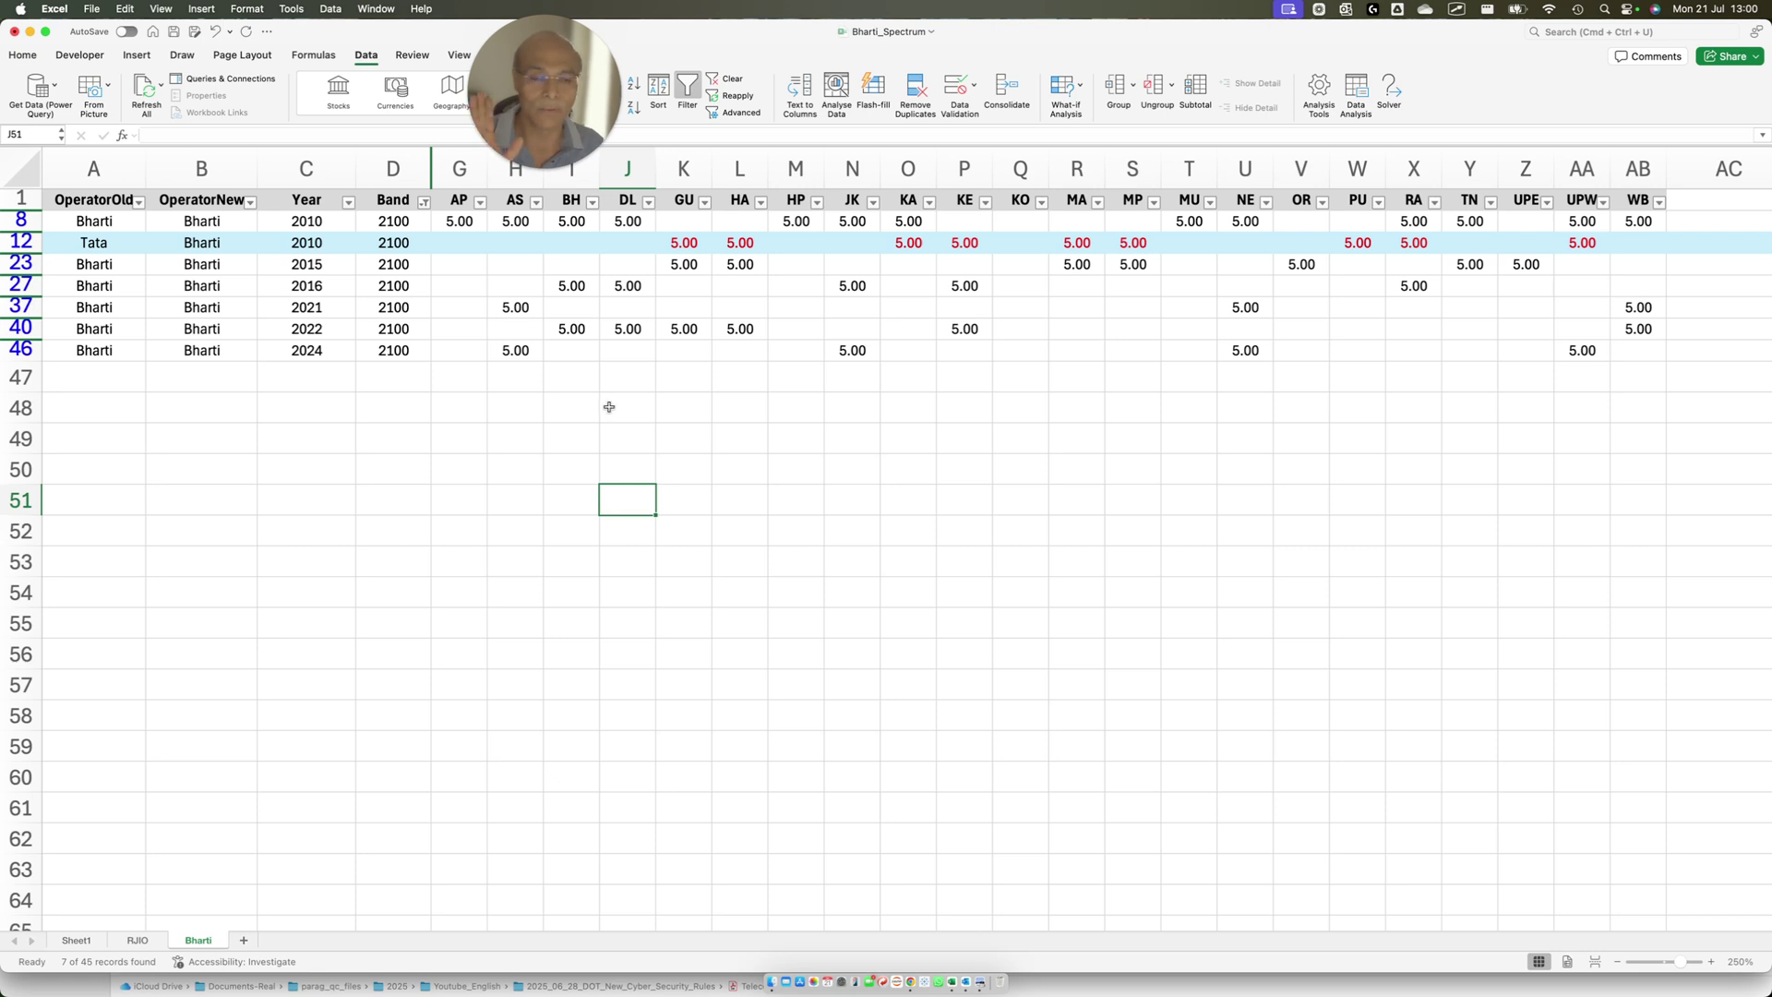
- Compare the circle-wise 2010 rows in the workbook with Tata's total outflow on the Streamlit dashboard in Chrome
drag(431, 187, 738, 263)
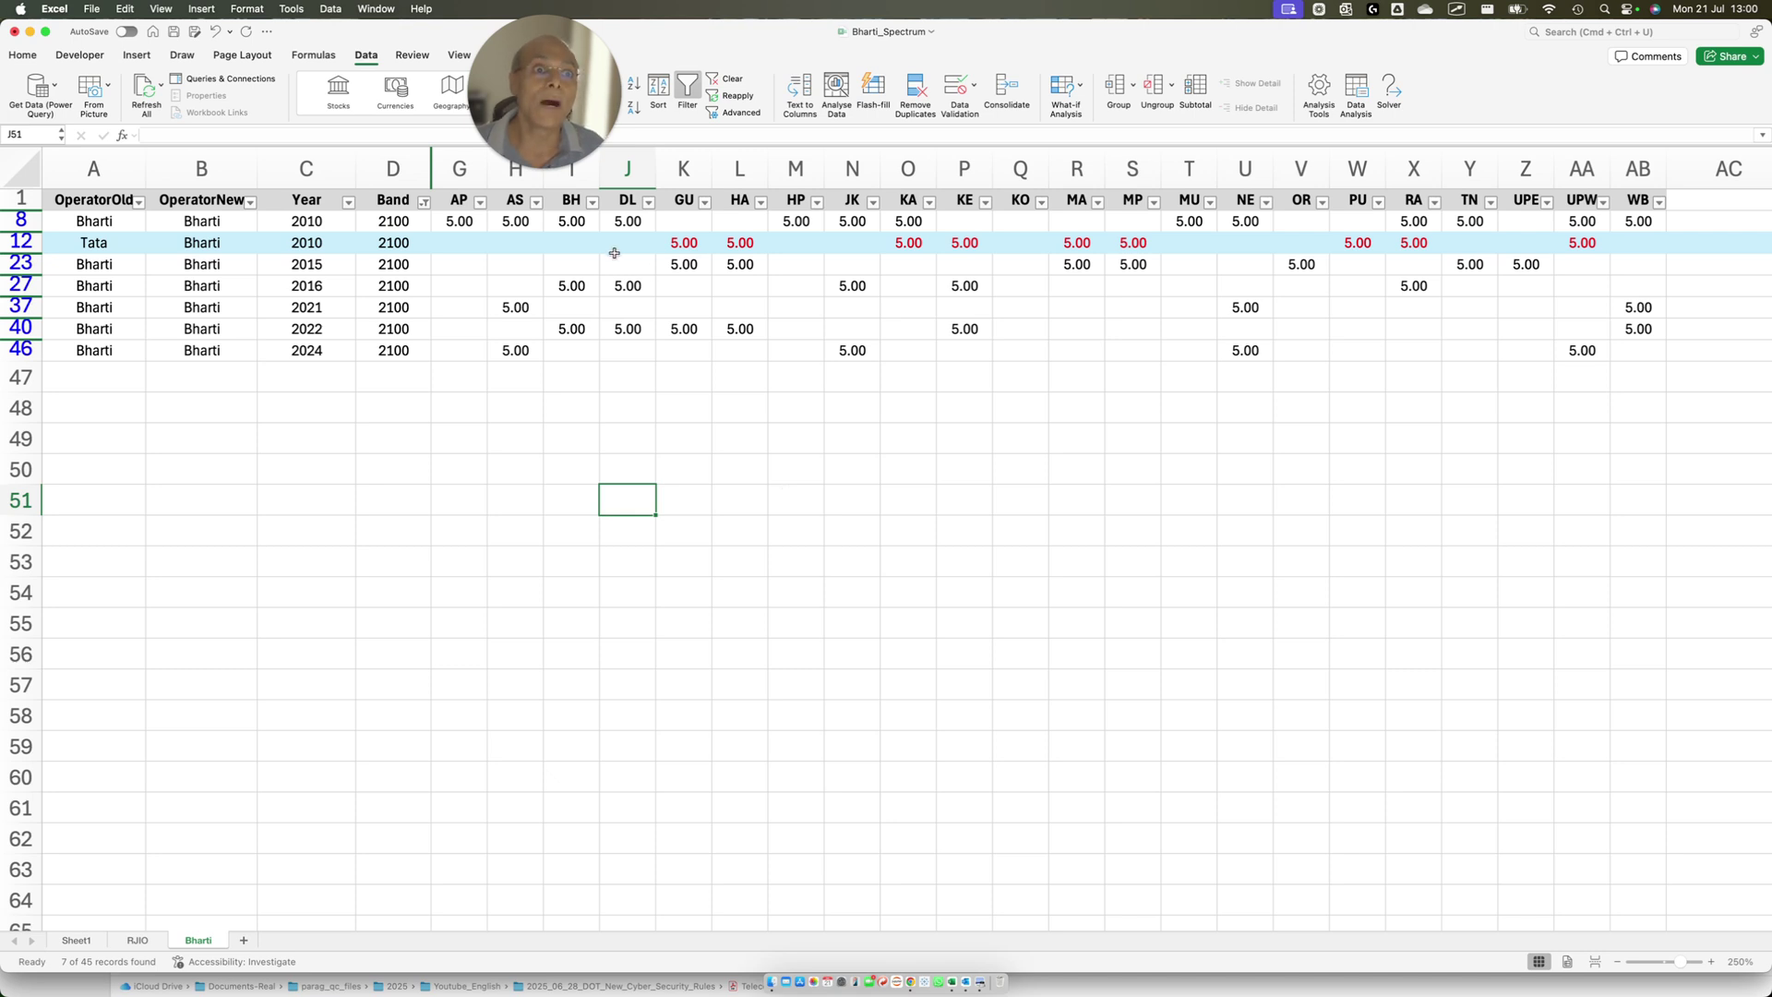
mouse_move(600, 212)
mouse_down()
mouse_move(1003, 268)
mouse_move(1665, 281)
mouse_up()
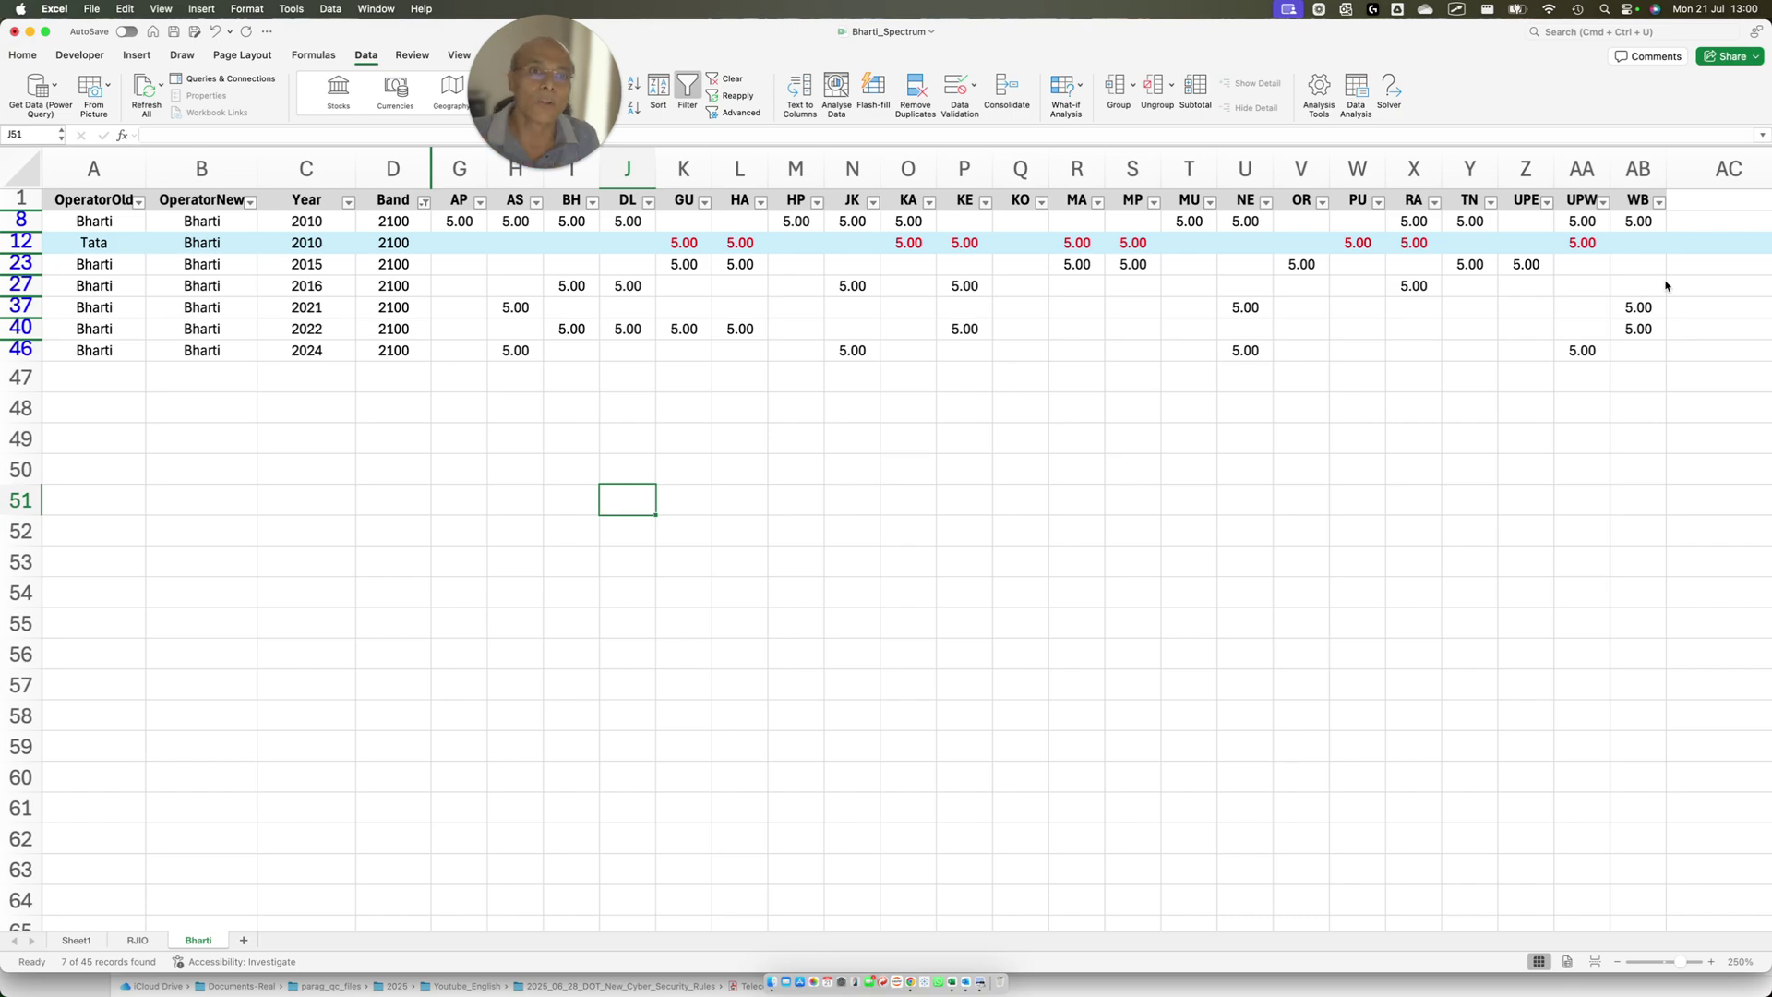
key(ctrl+Up)
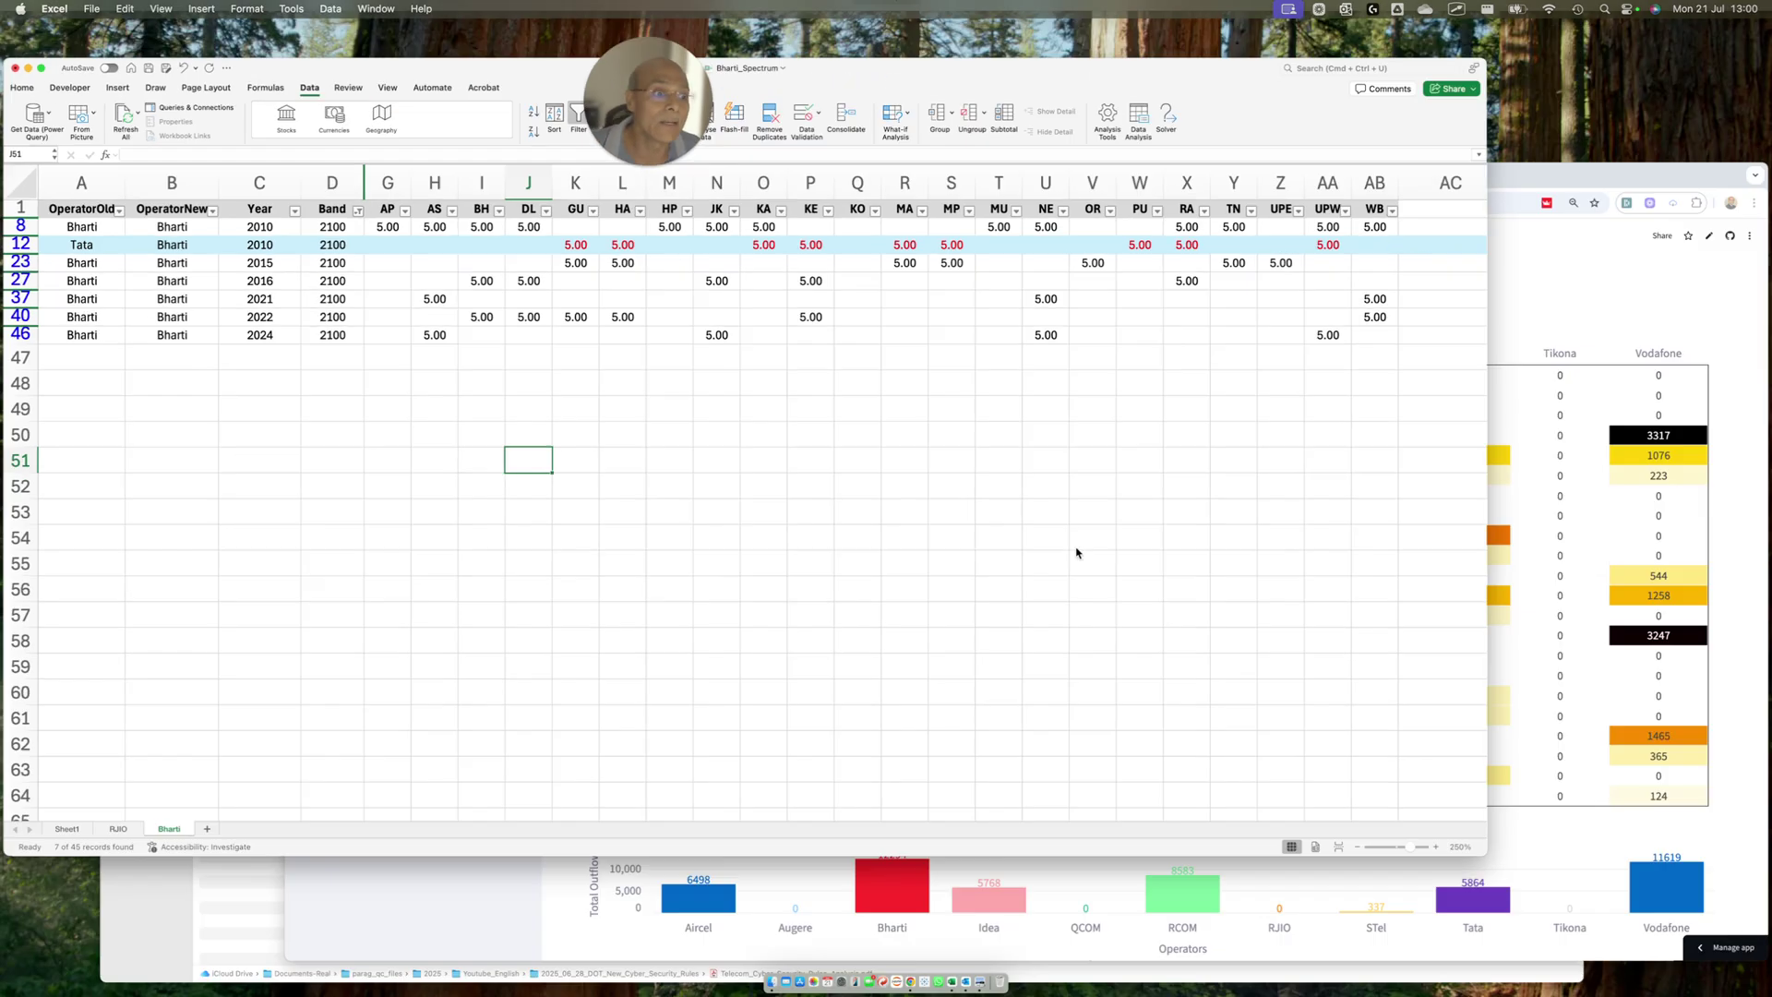
click(1389, 769)
mouse_move(1301, 833)
mouse_down()
mouse_move(1386, 893)
mouse_move(1517, 921)
mouse_up()
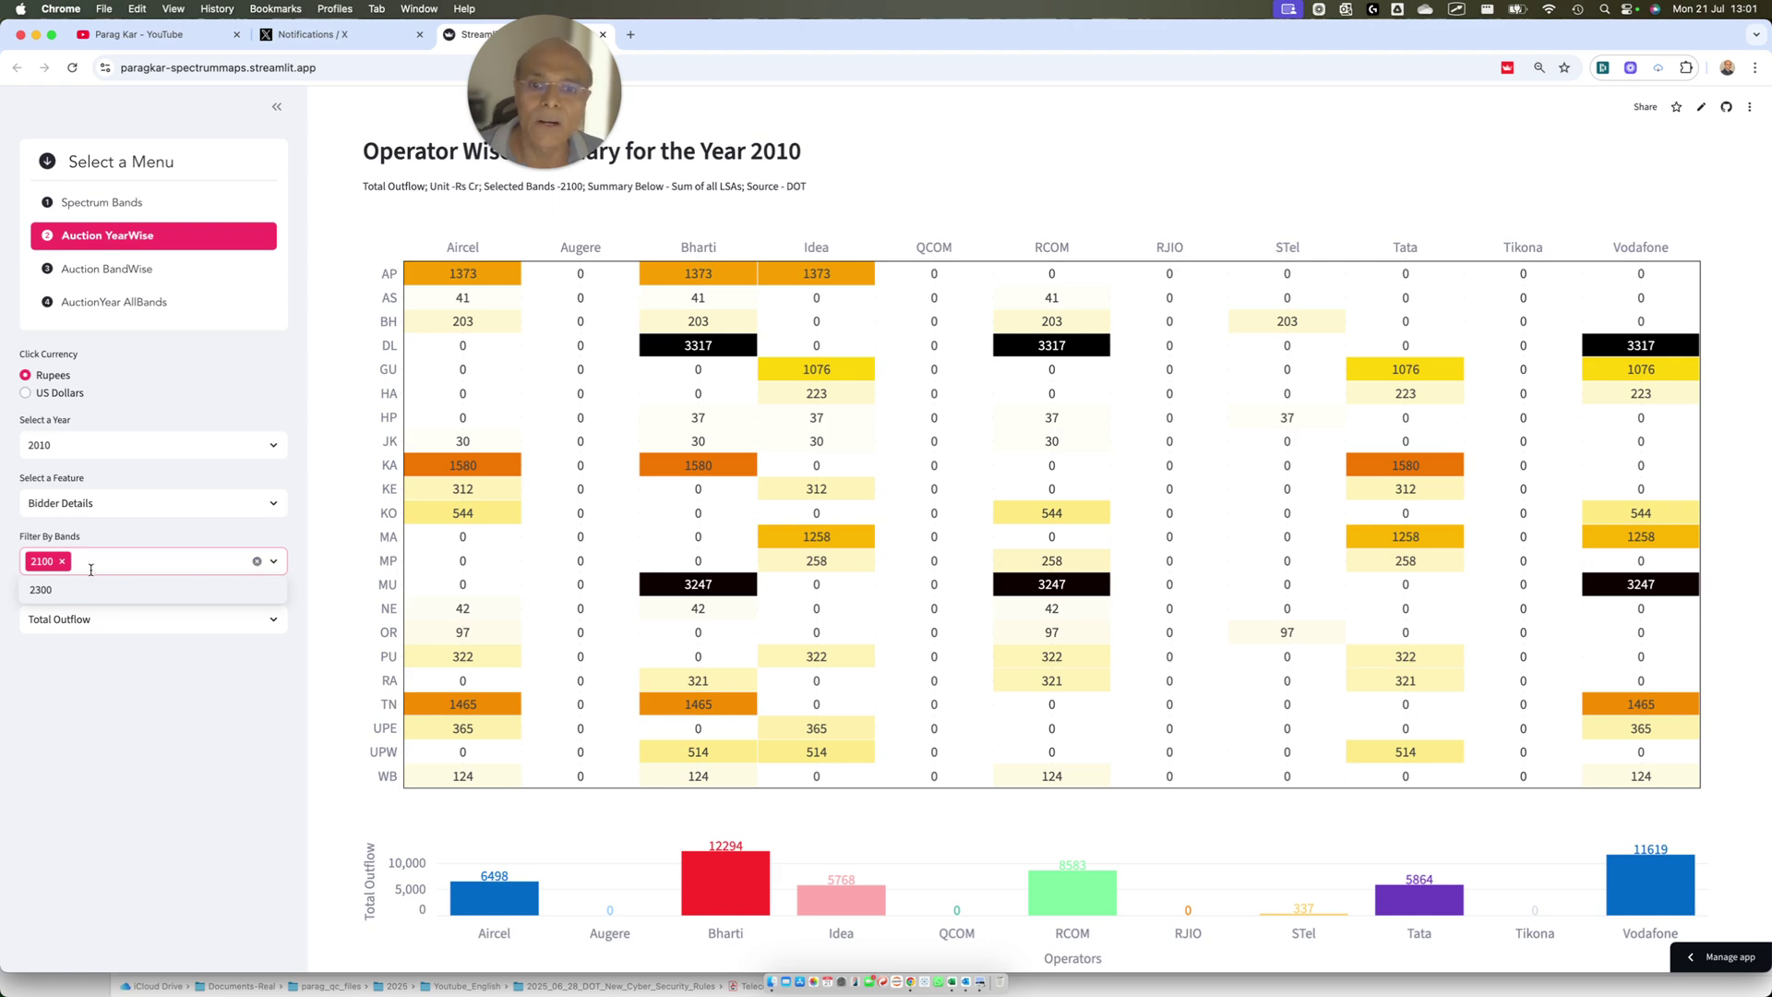
- Replace the 2100 band filter with 2300 in the 2010 operator-wise summary
click(64, 562)
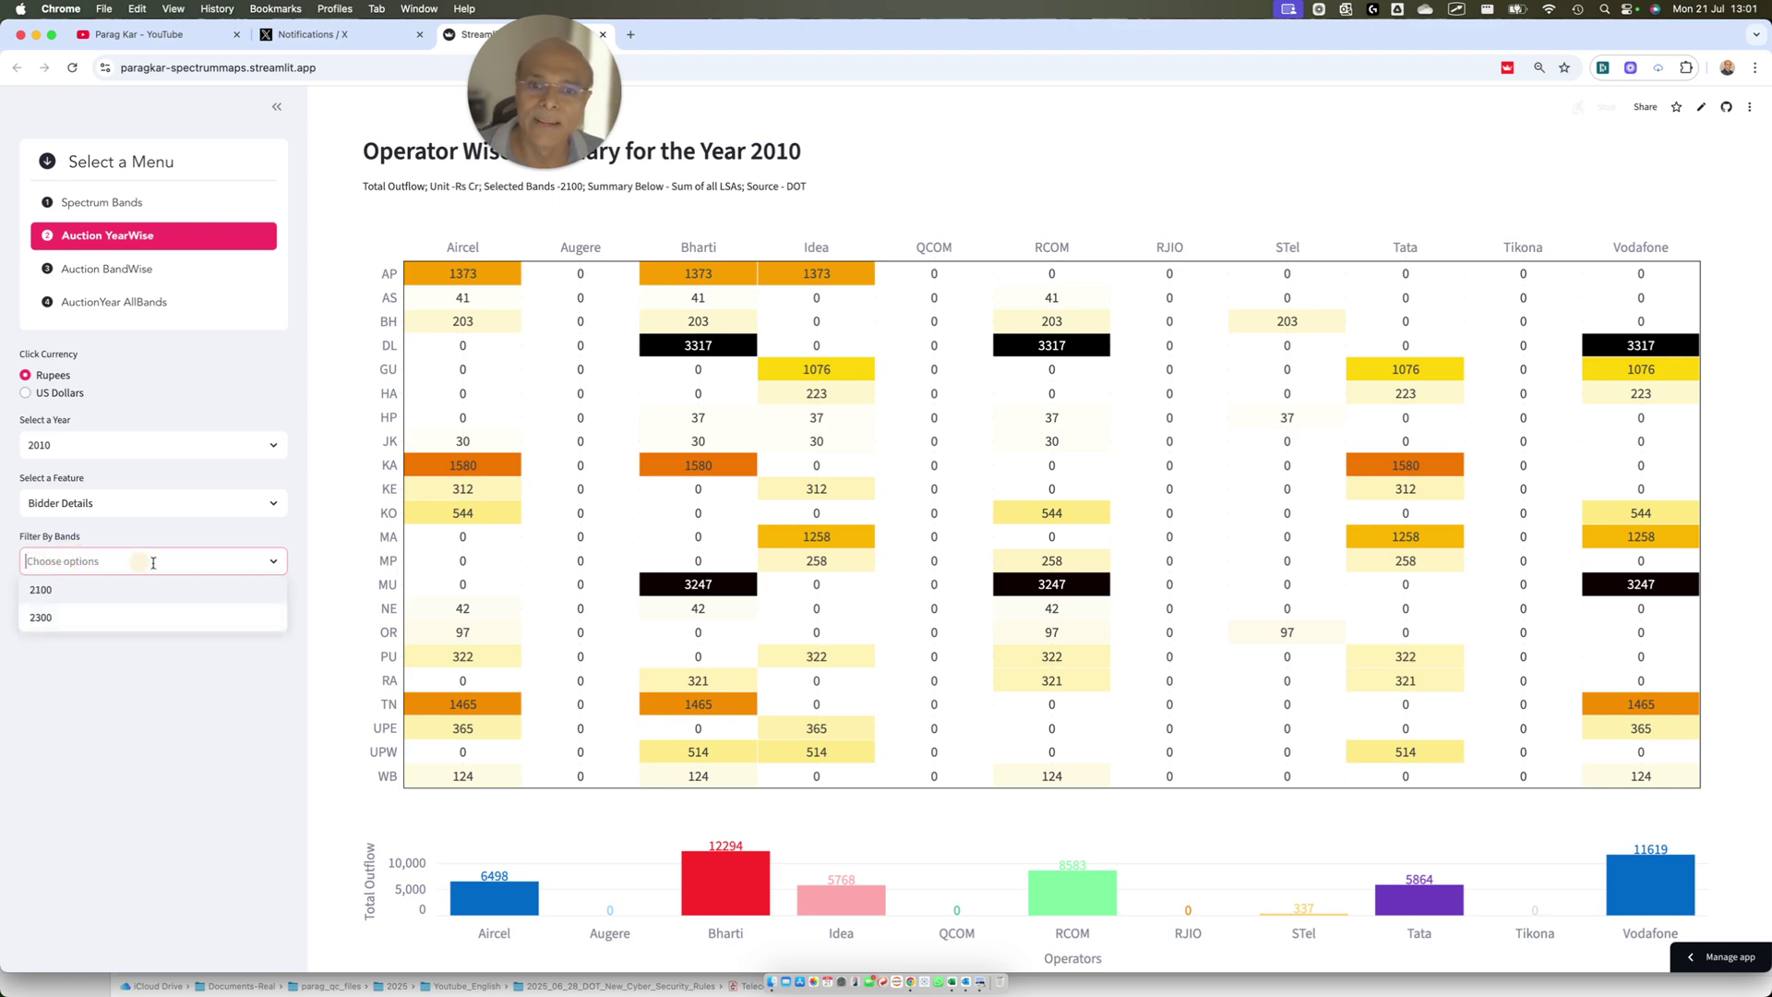
click(67, 615)
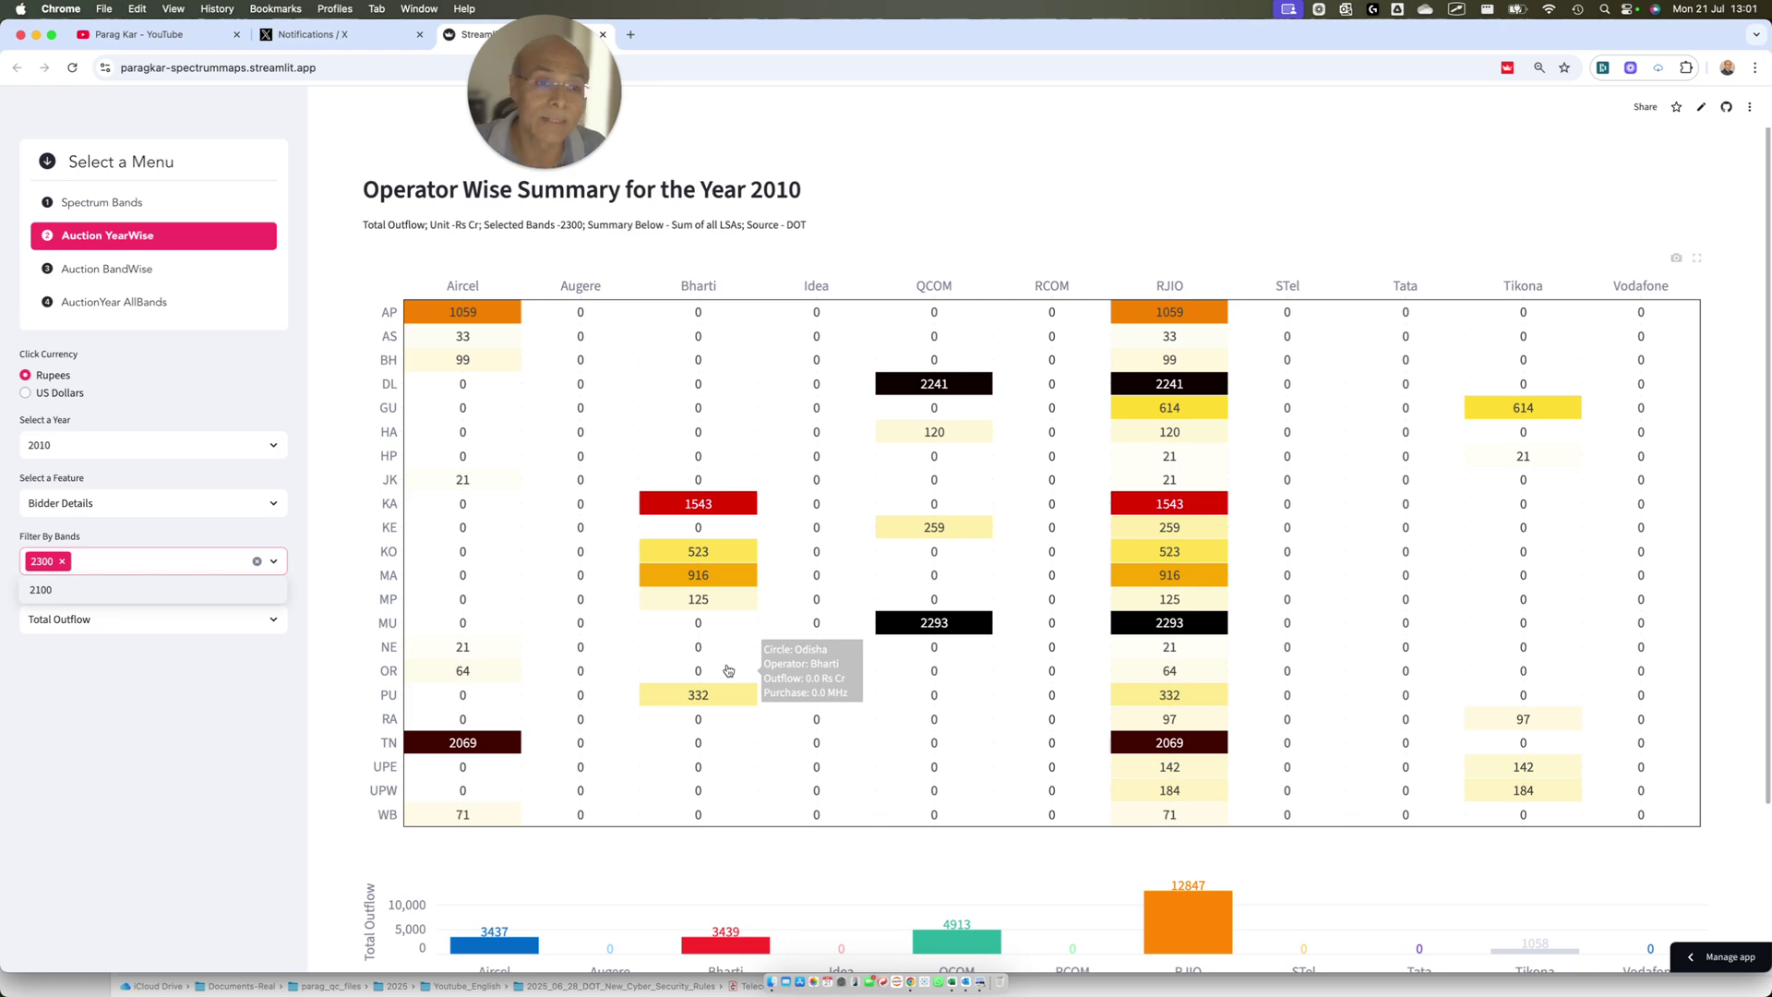
- Switch to the Bharti_Spectrum workbook in Excel and filter the Year column to show only 2010
key(ctrl+Up)
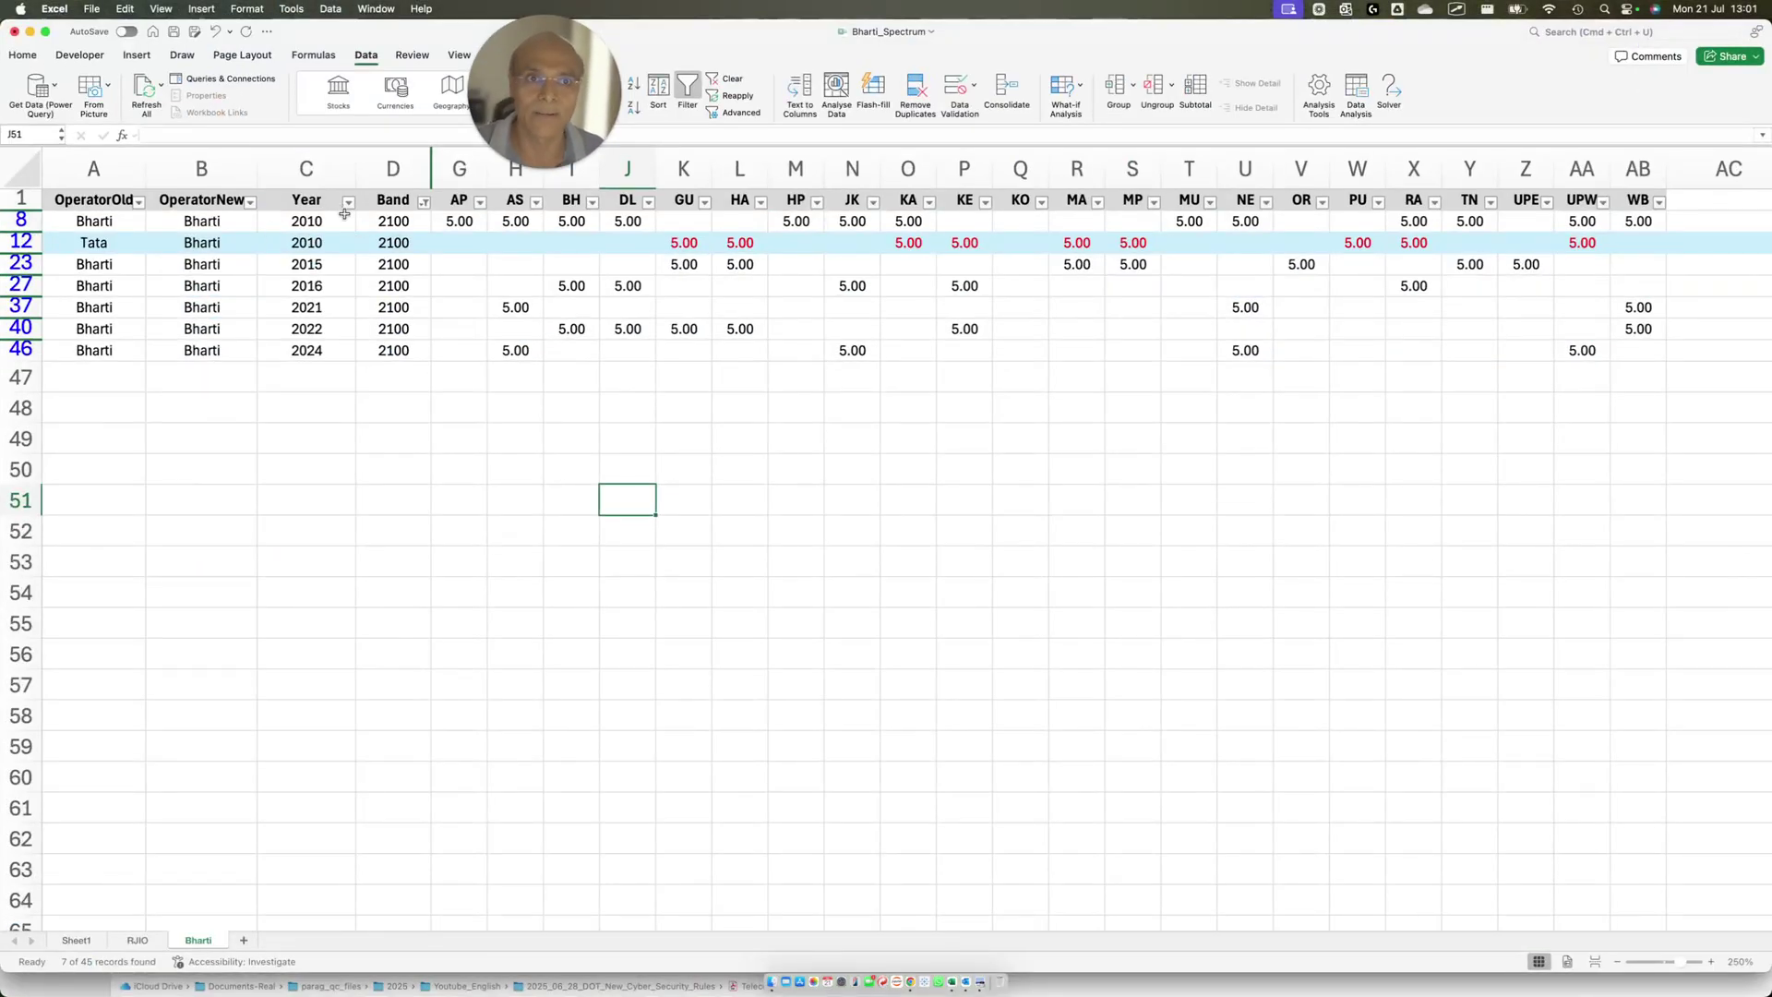
click(348, 202)
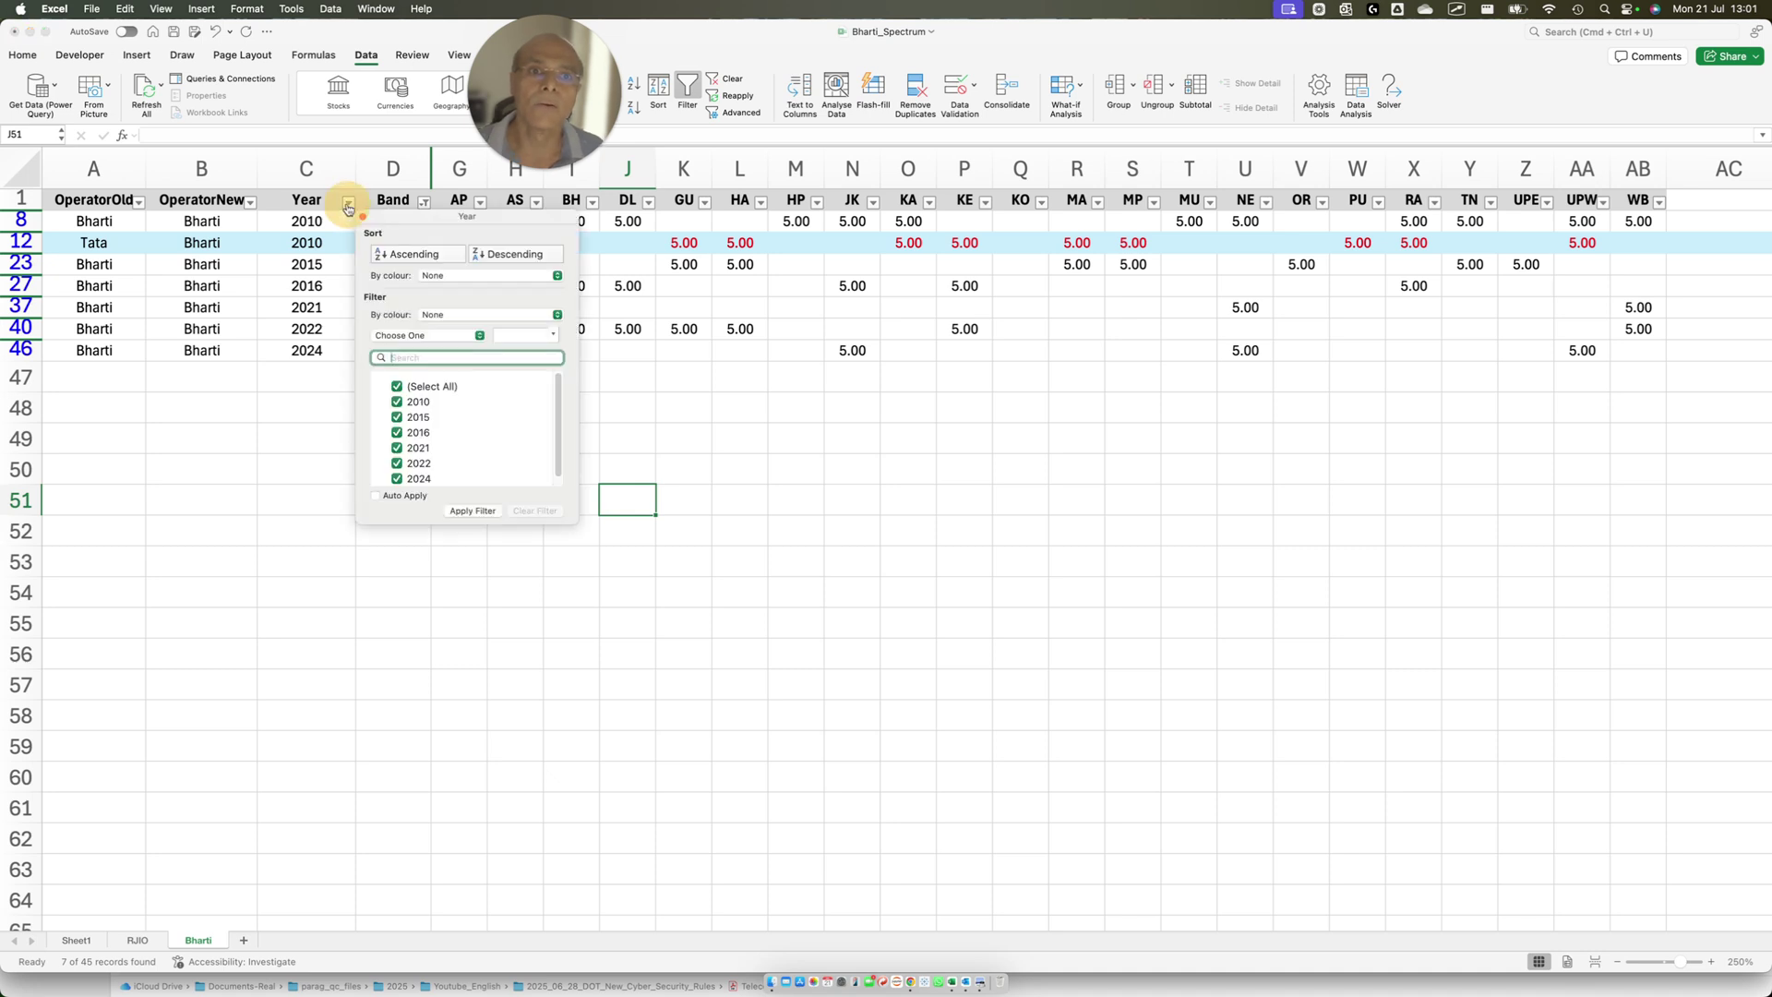
click(397, 386)
click(397, 401)
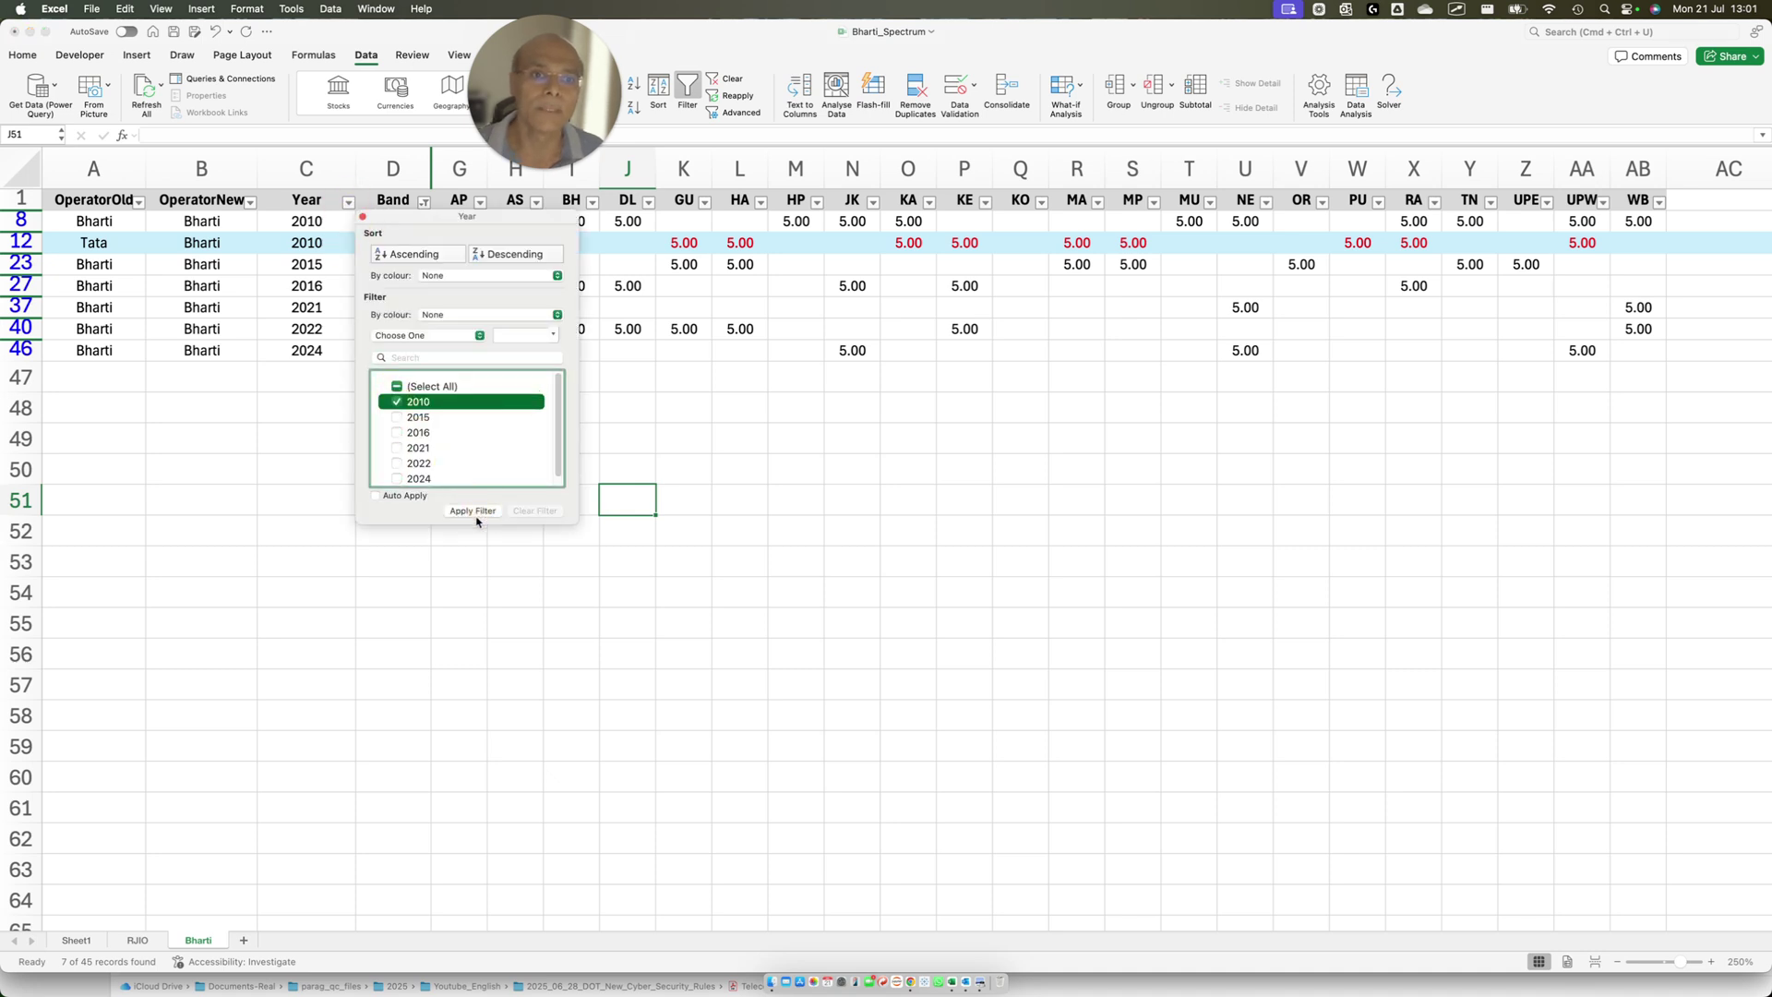
click(476, 510)
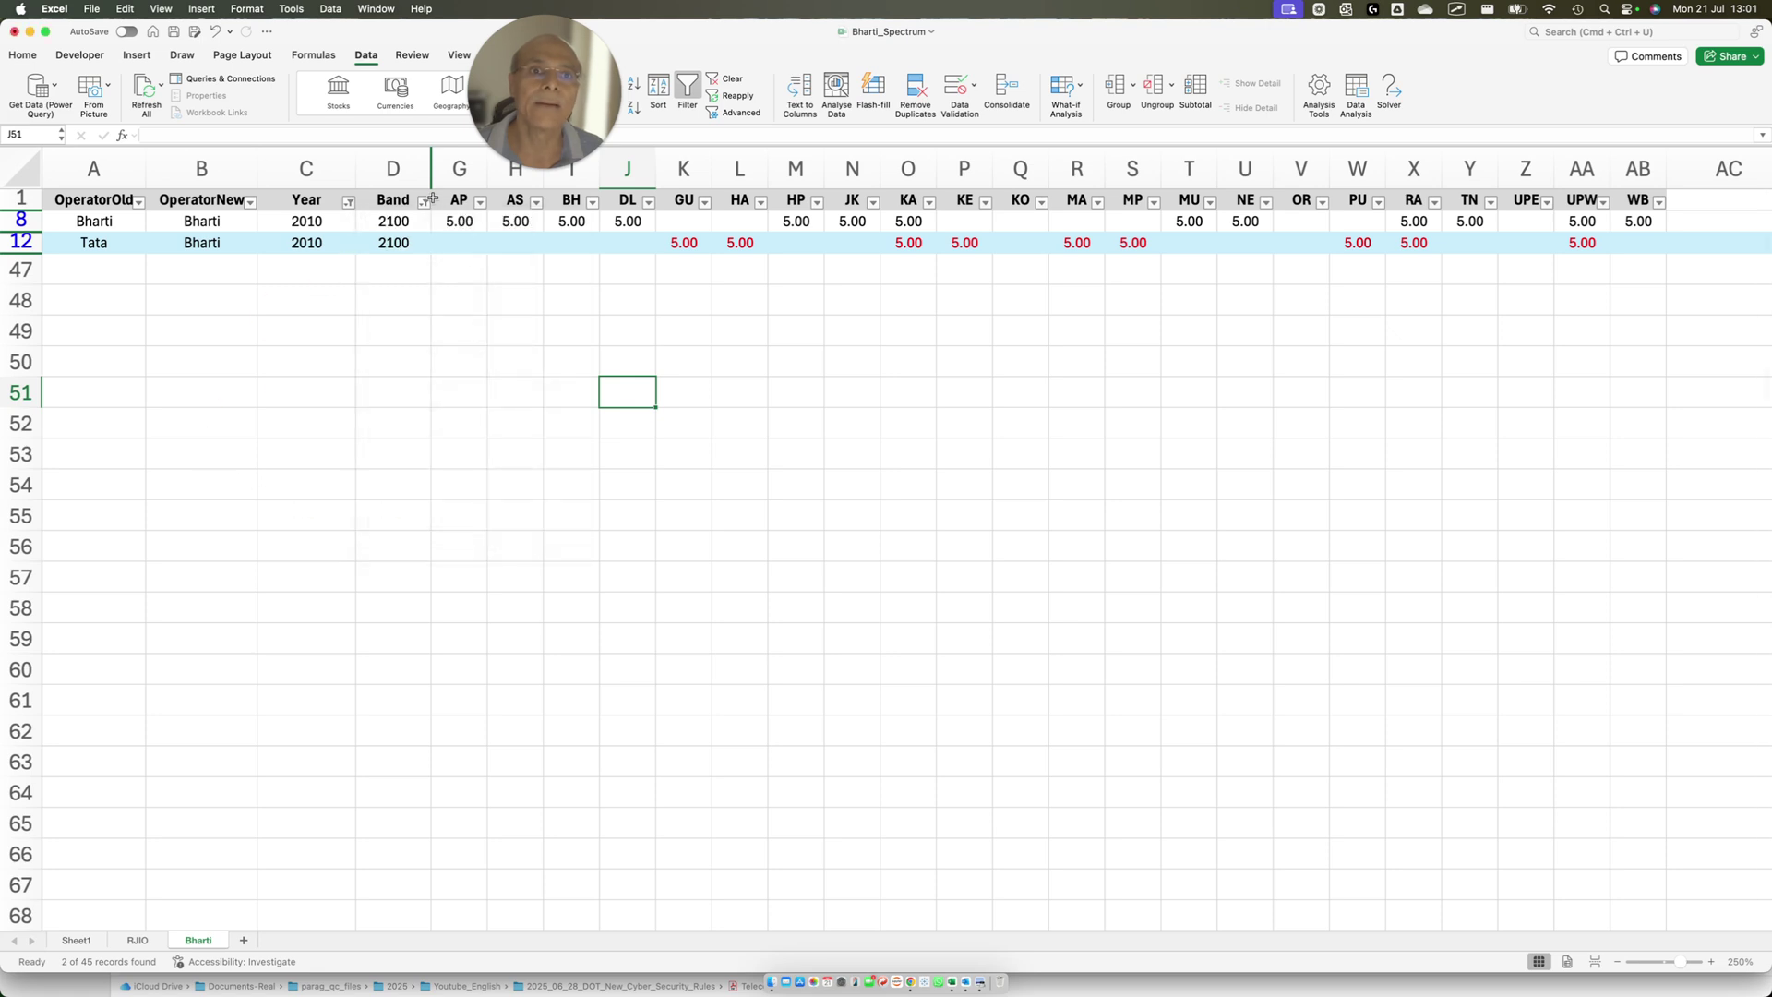
- Extend the Band filter to include the 2300 band alongside 2100
click(425, 203)
click(473, 457)
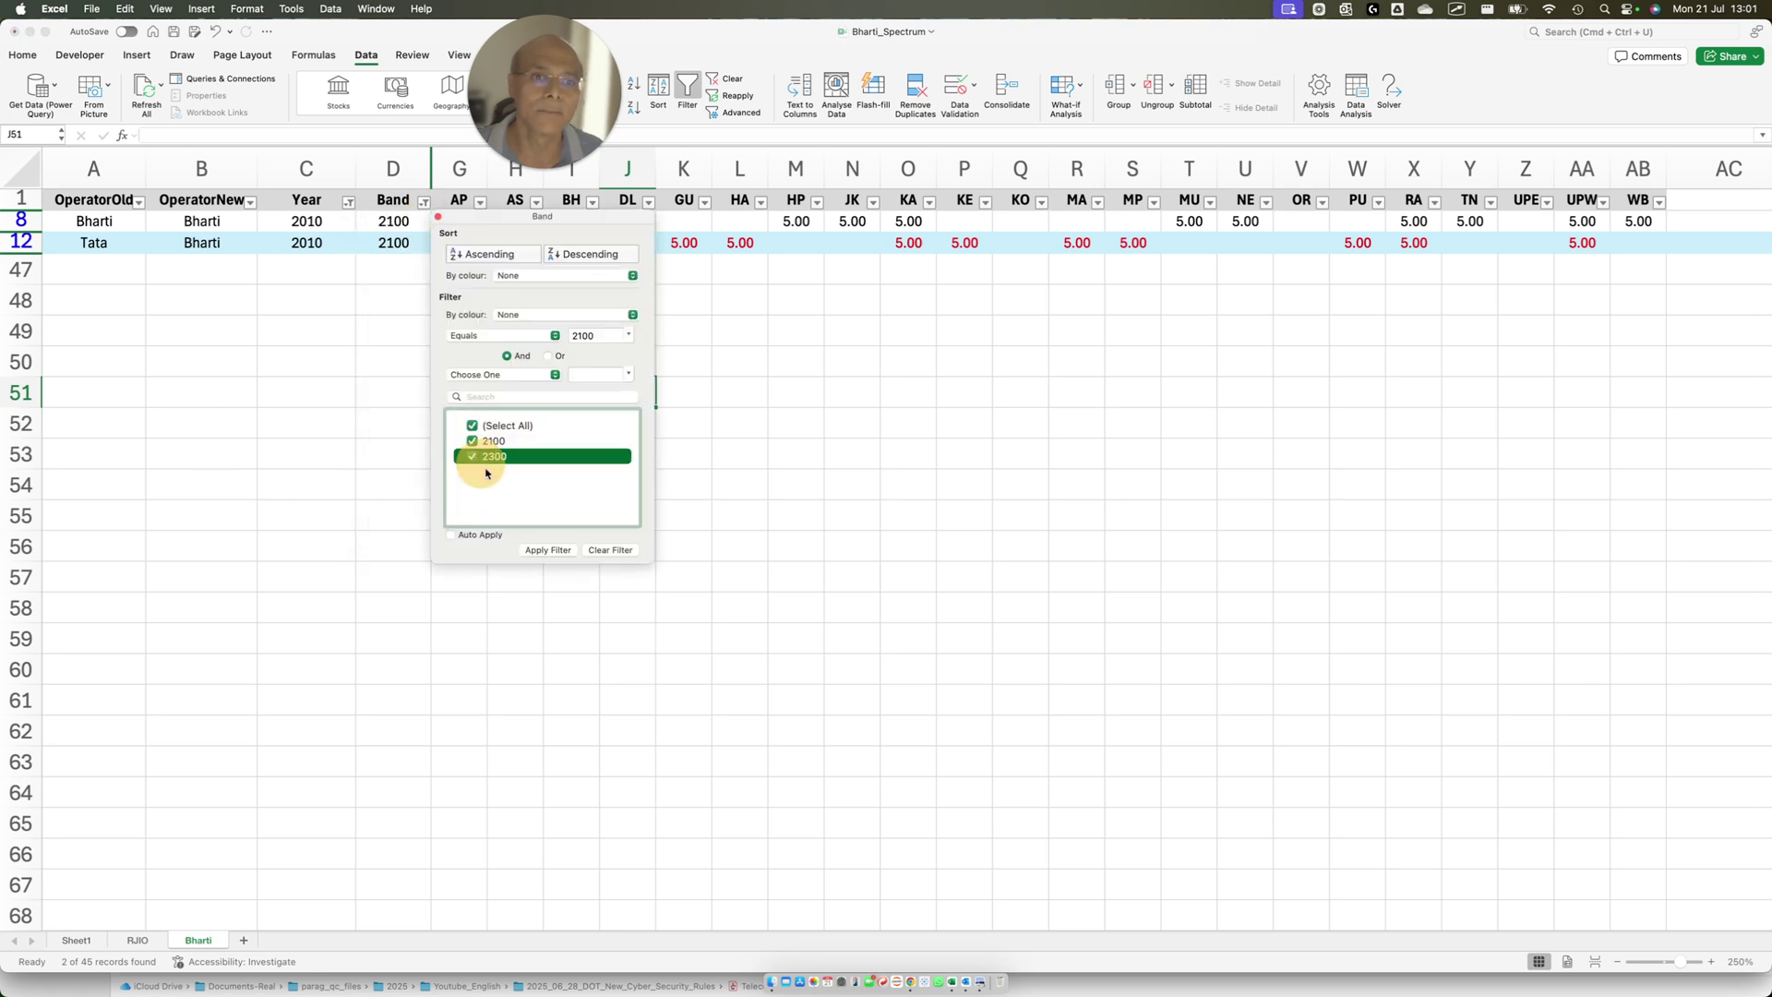
click(561, 557)
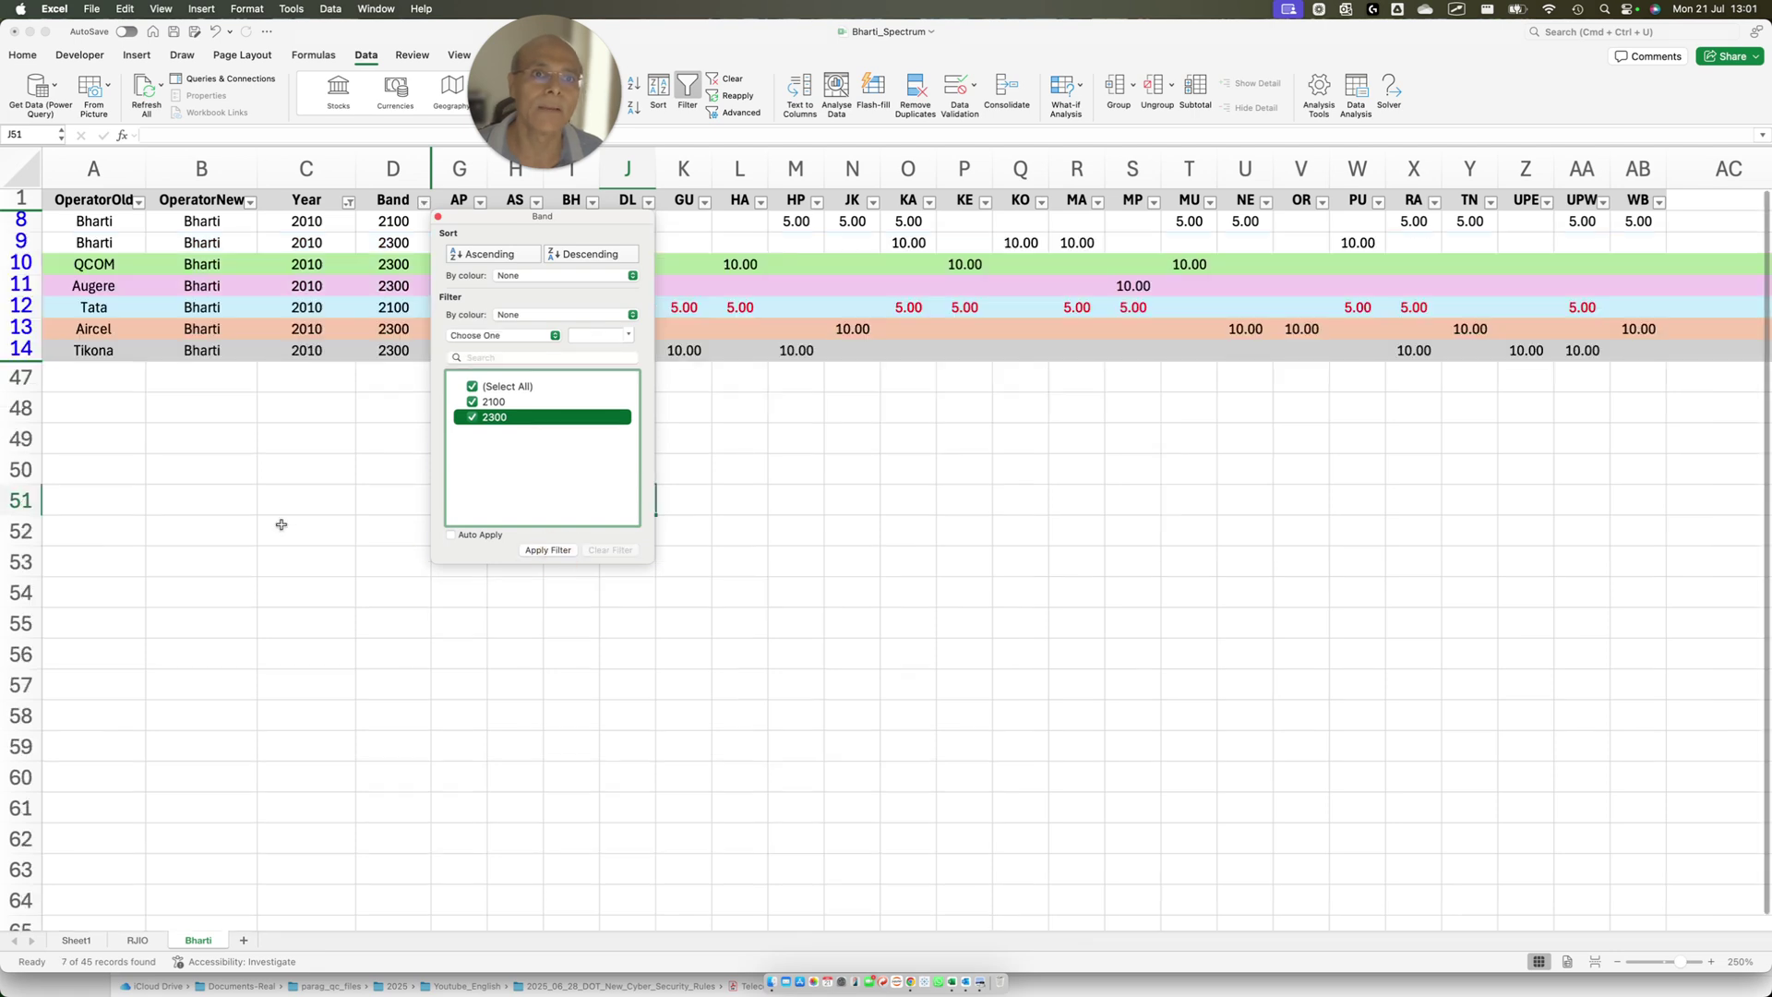
- Filter the OperatorOld column to Bharti only, excluding Aircel, Augere, QCOM, Tata and Tikona
click(140, 203)
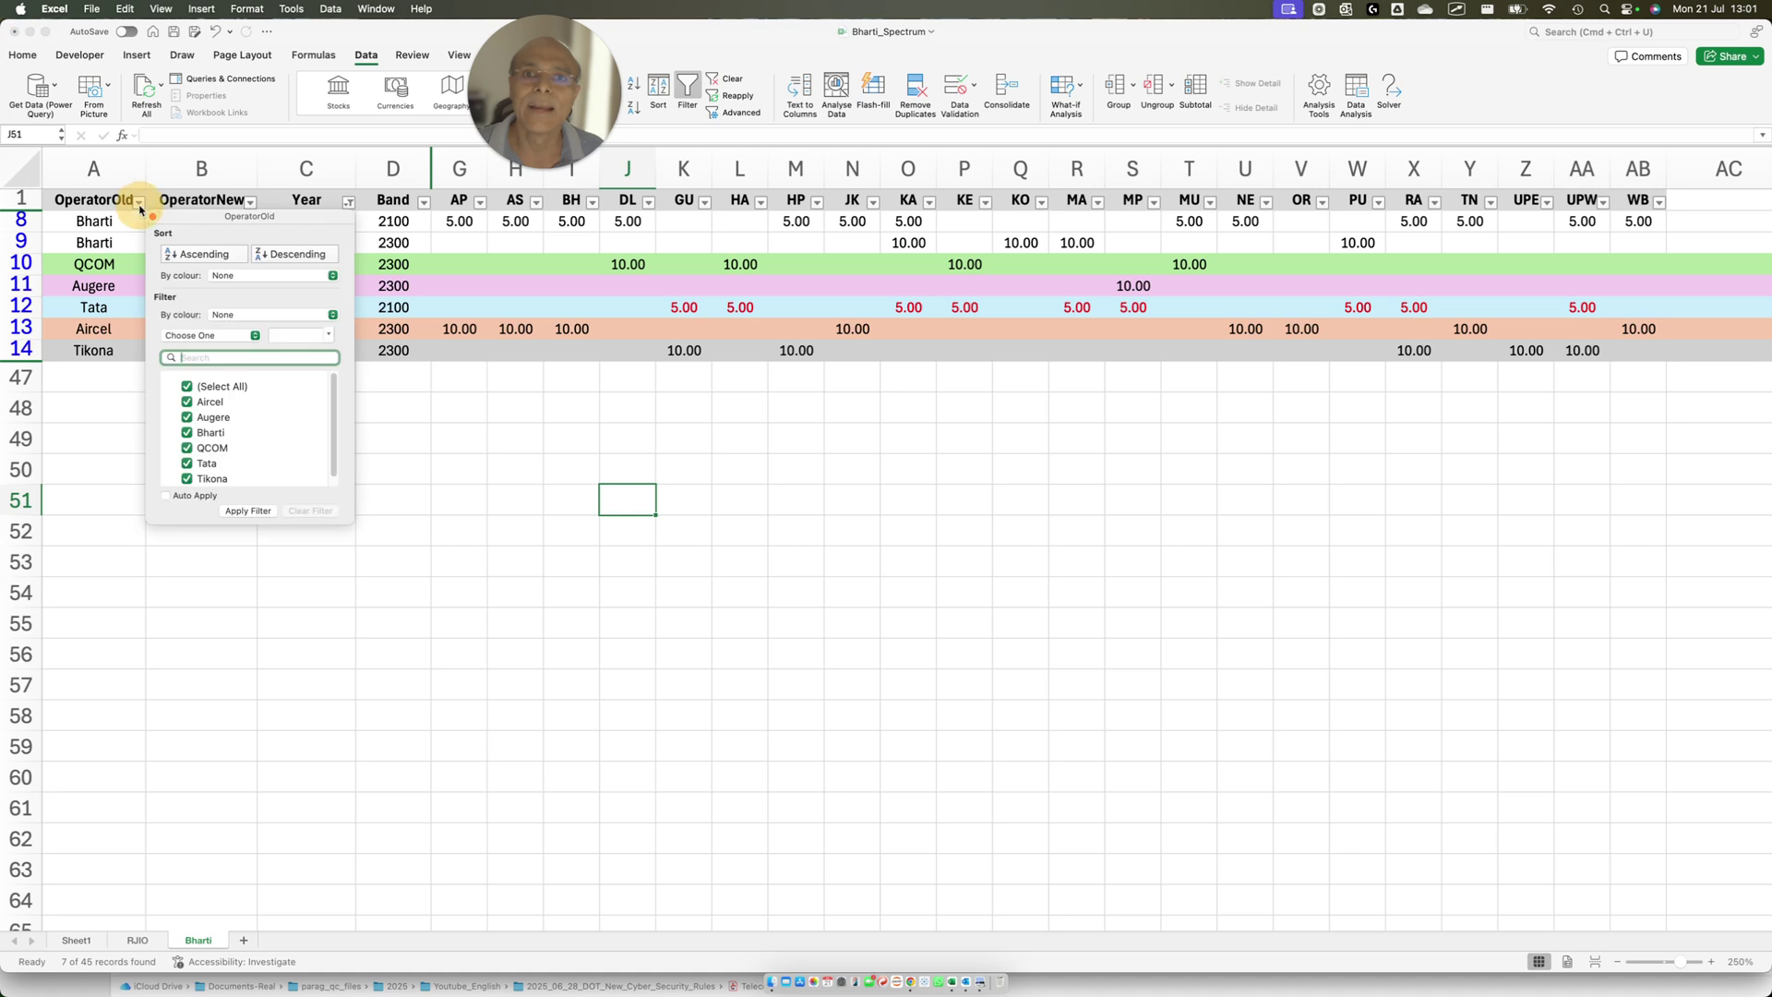
click(186, 417)
click(187, 401)
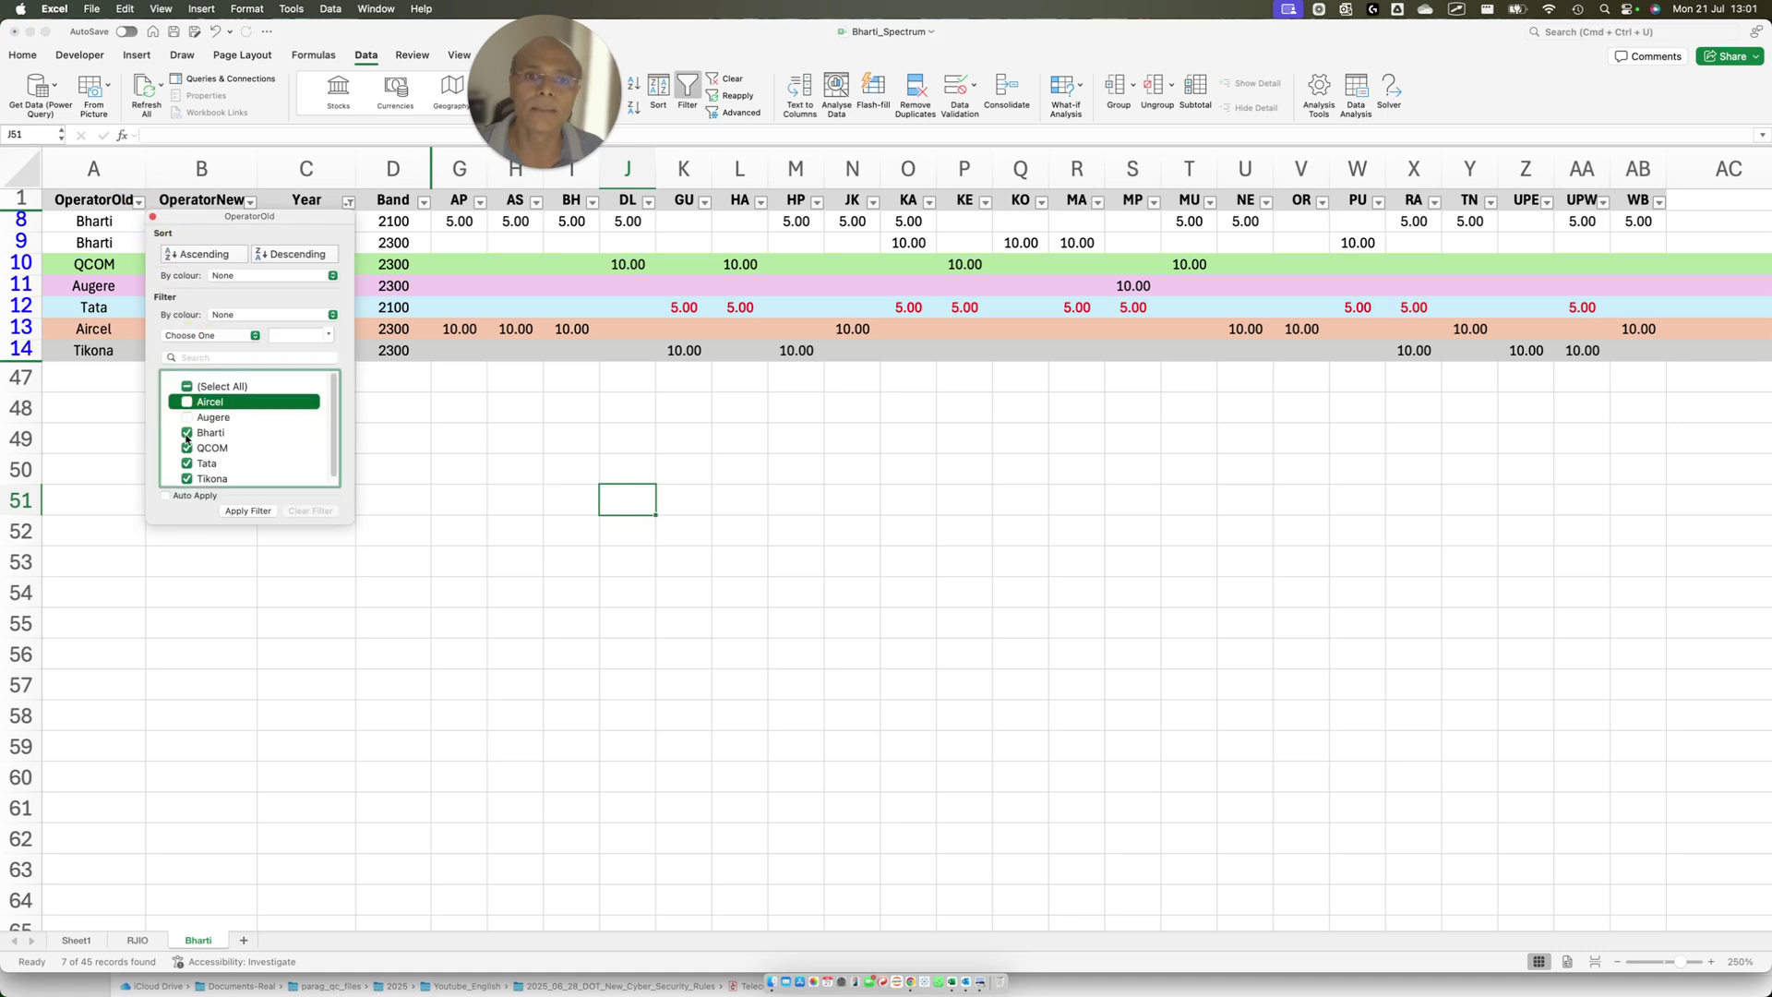
click(187, 448)
click(186, 463)
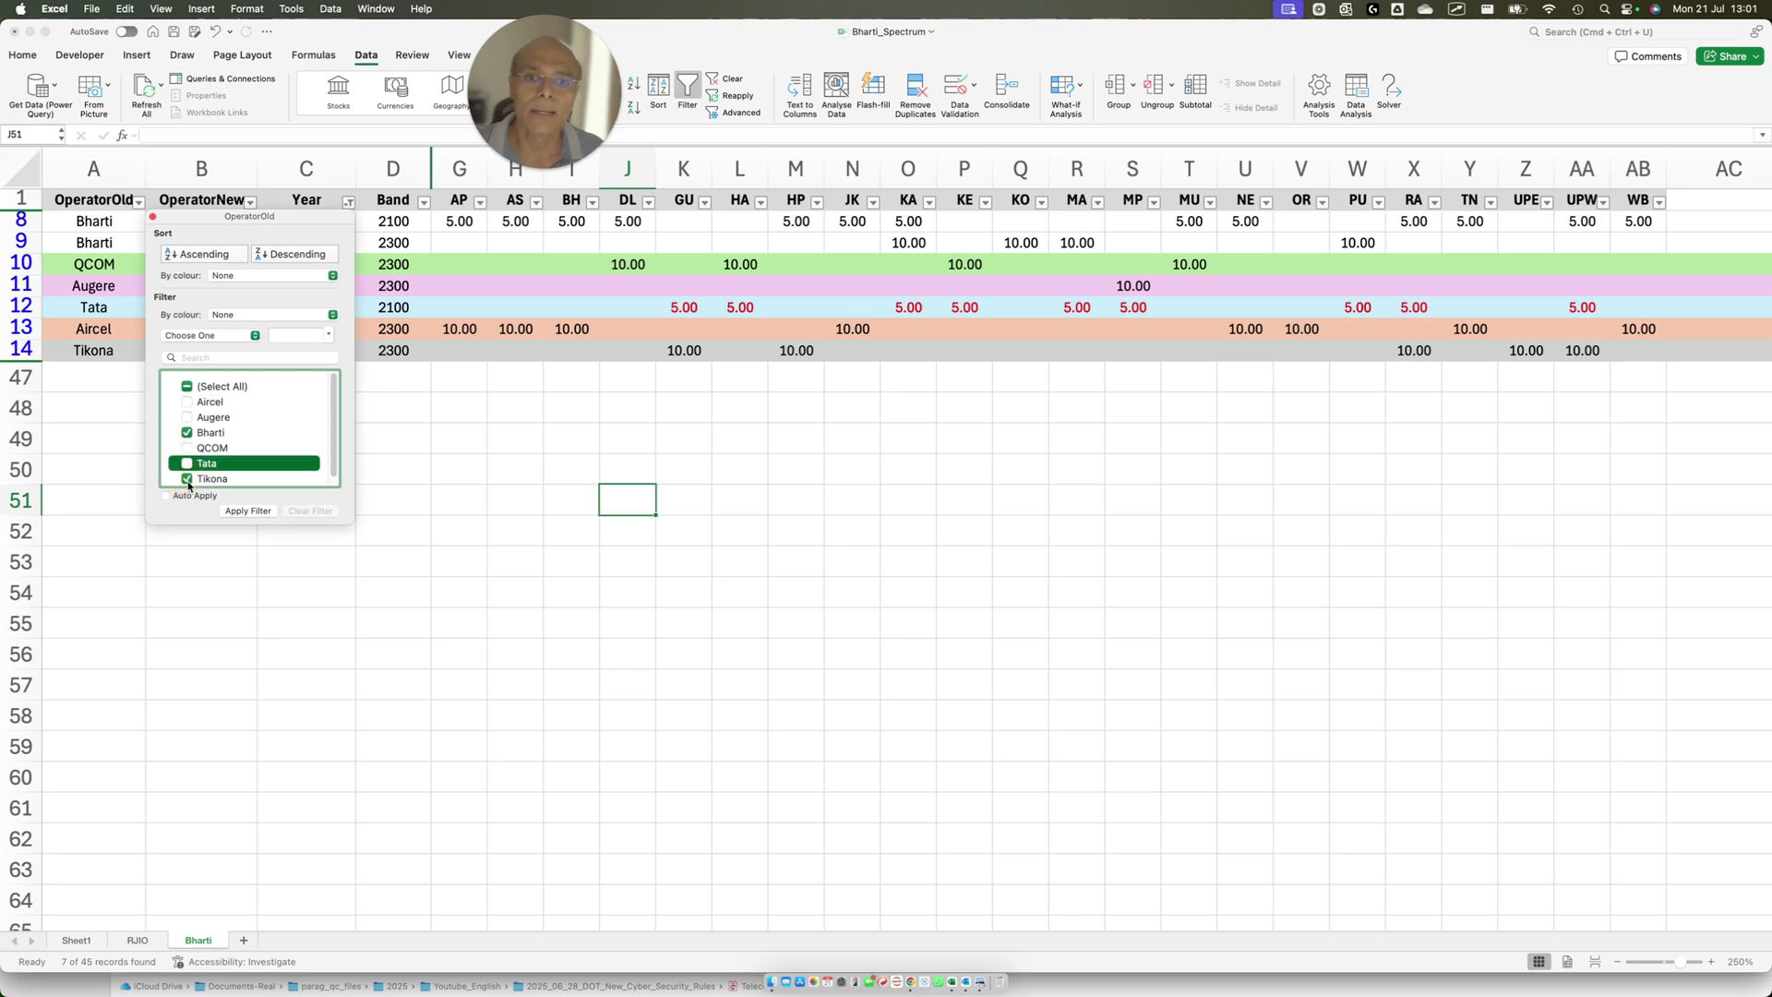
click(189, 478)
click(262, 513)
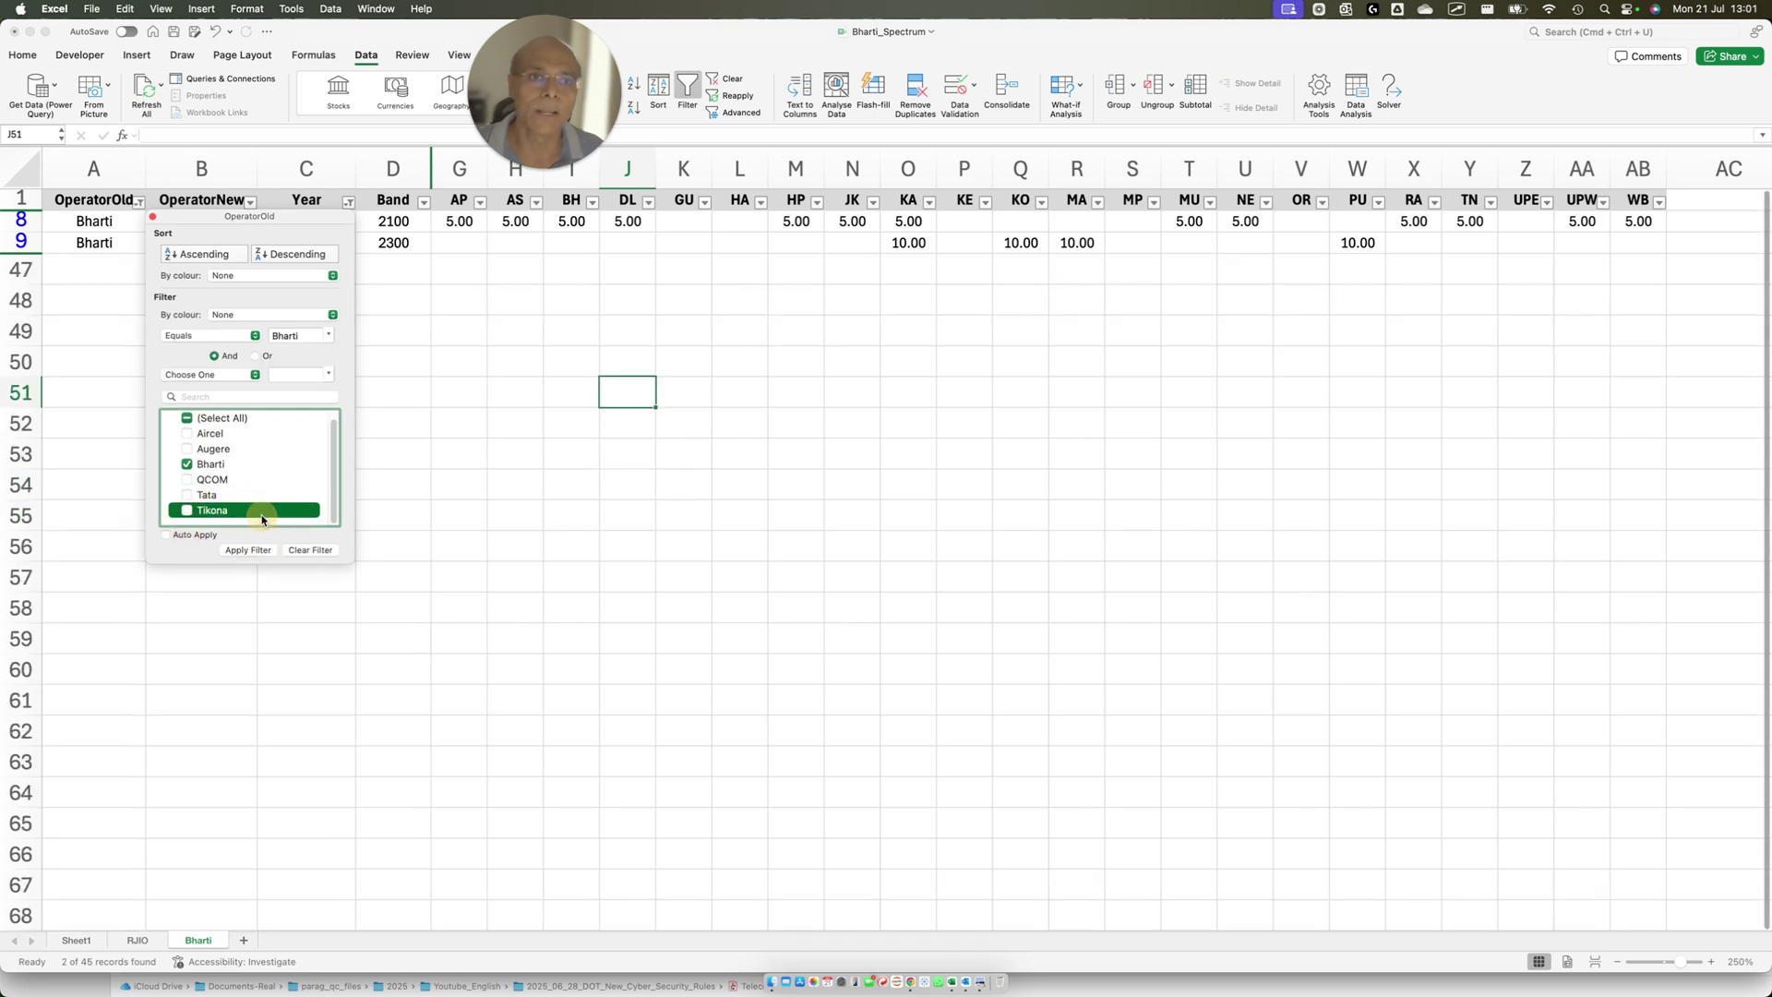
click(480, 520)
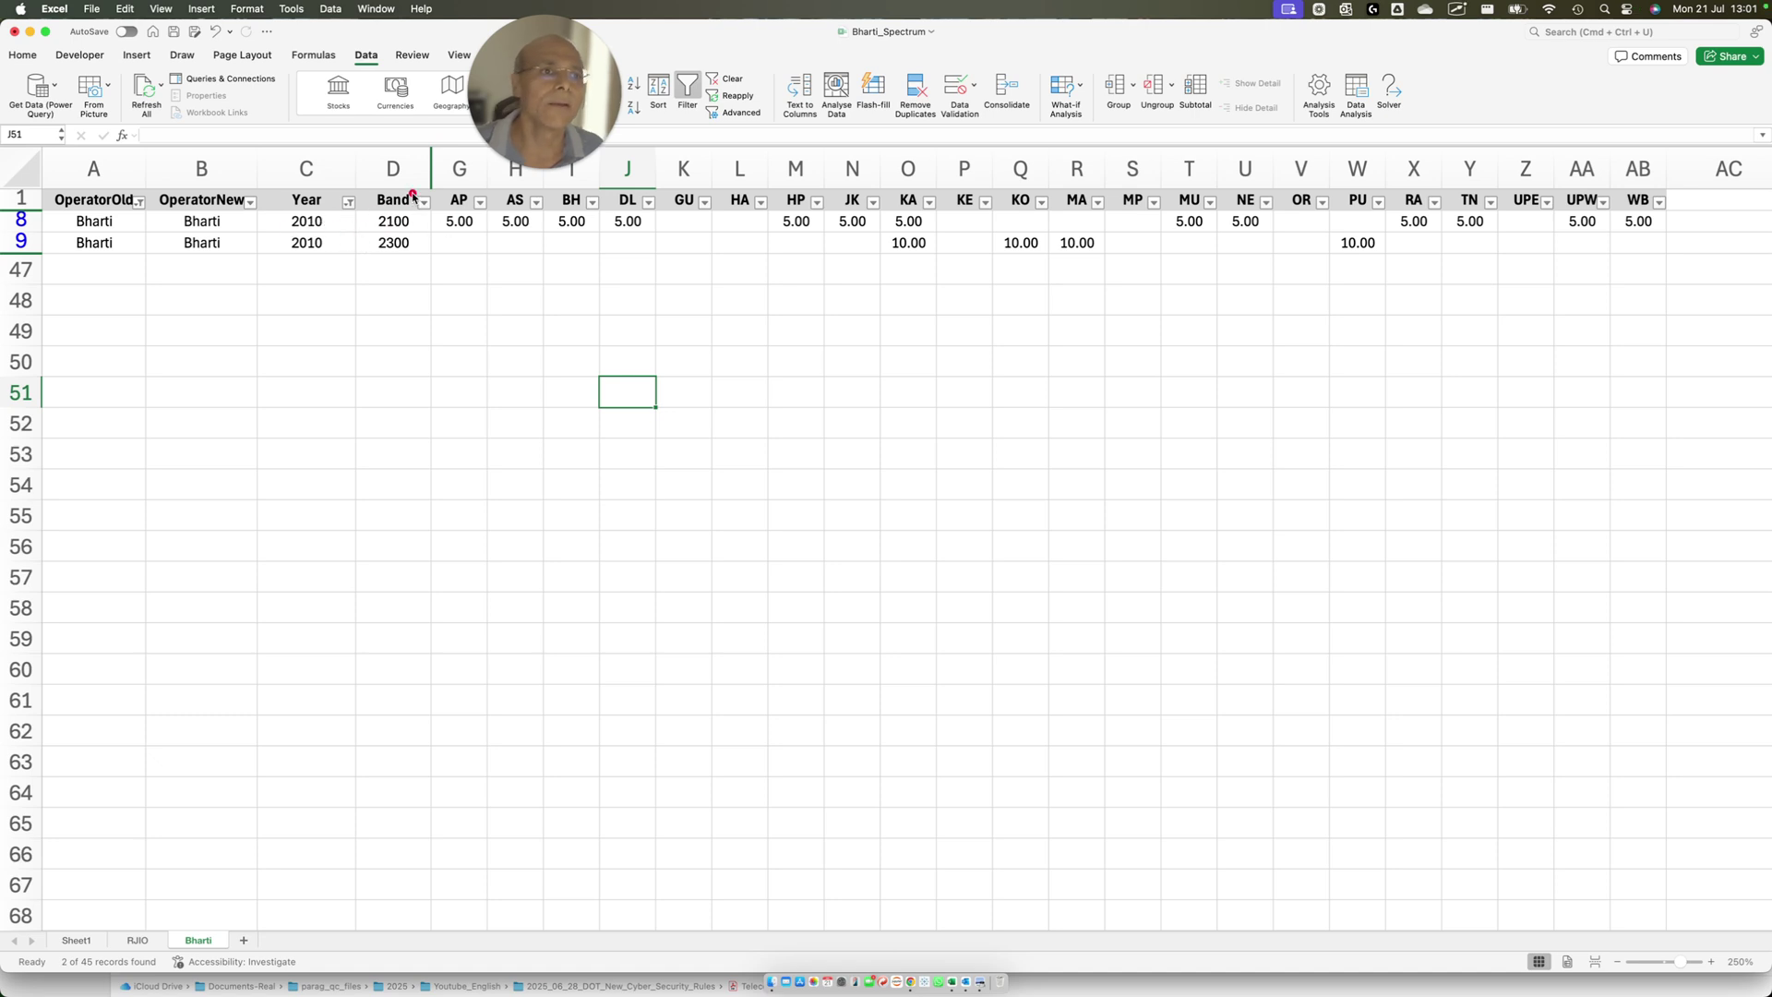
- Compare Bharti's 2010 purchases in the 2100 and 2300 bands circle by circle, focusing on GU, KA, KO, MA and PU
drag(418, 191, 500, 213)
drag(663, 191, 720, 201)
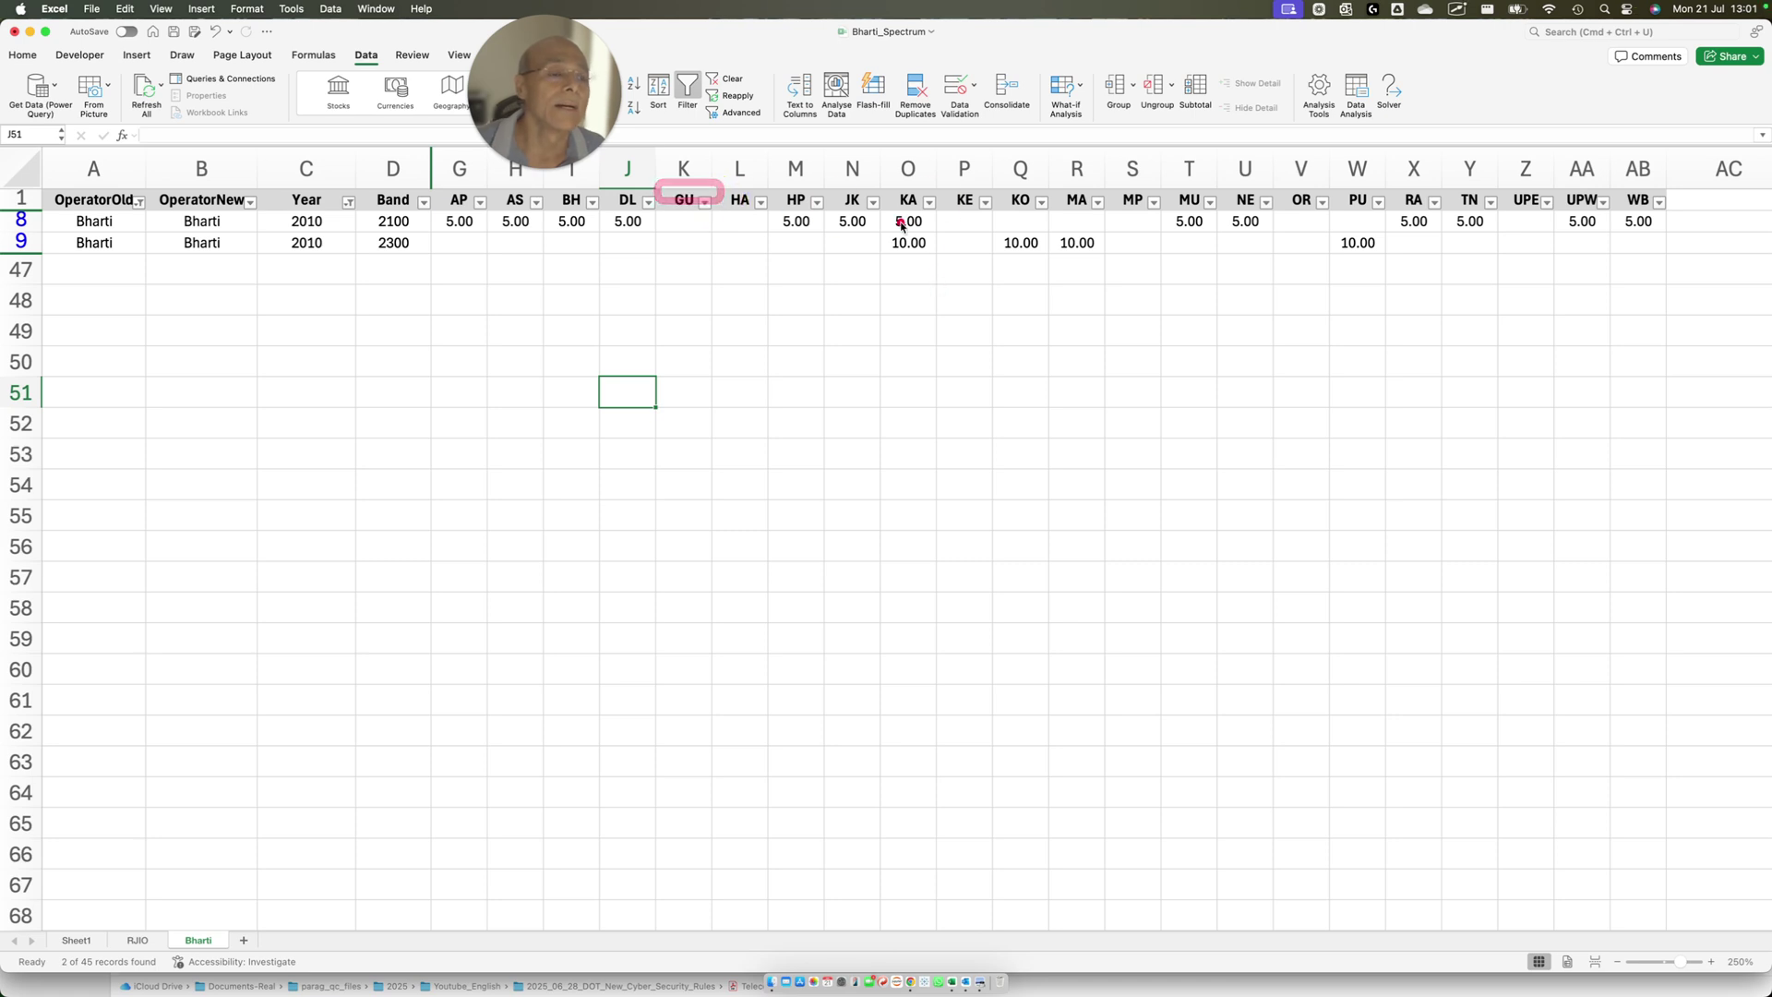
drag(884, 214, 1075, 209)
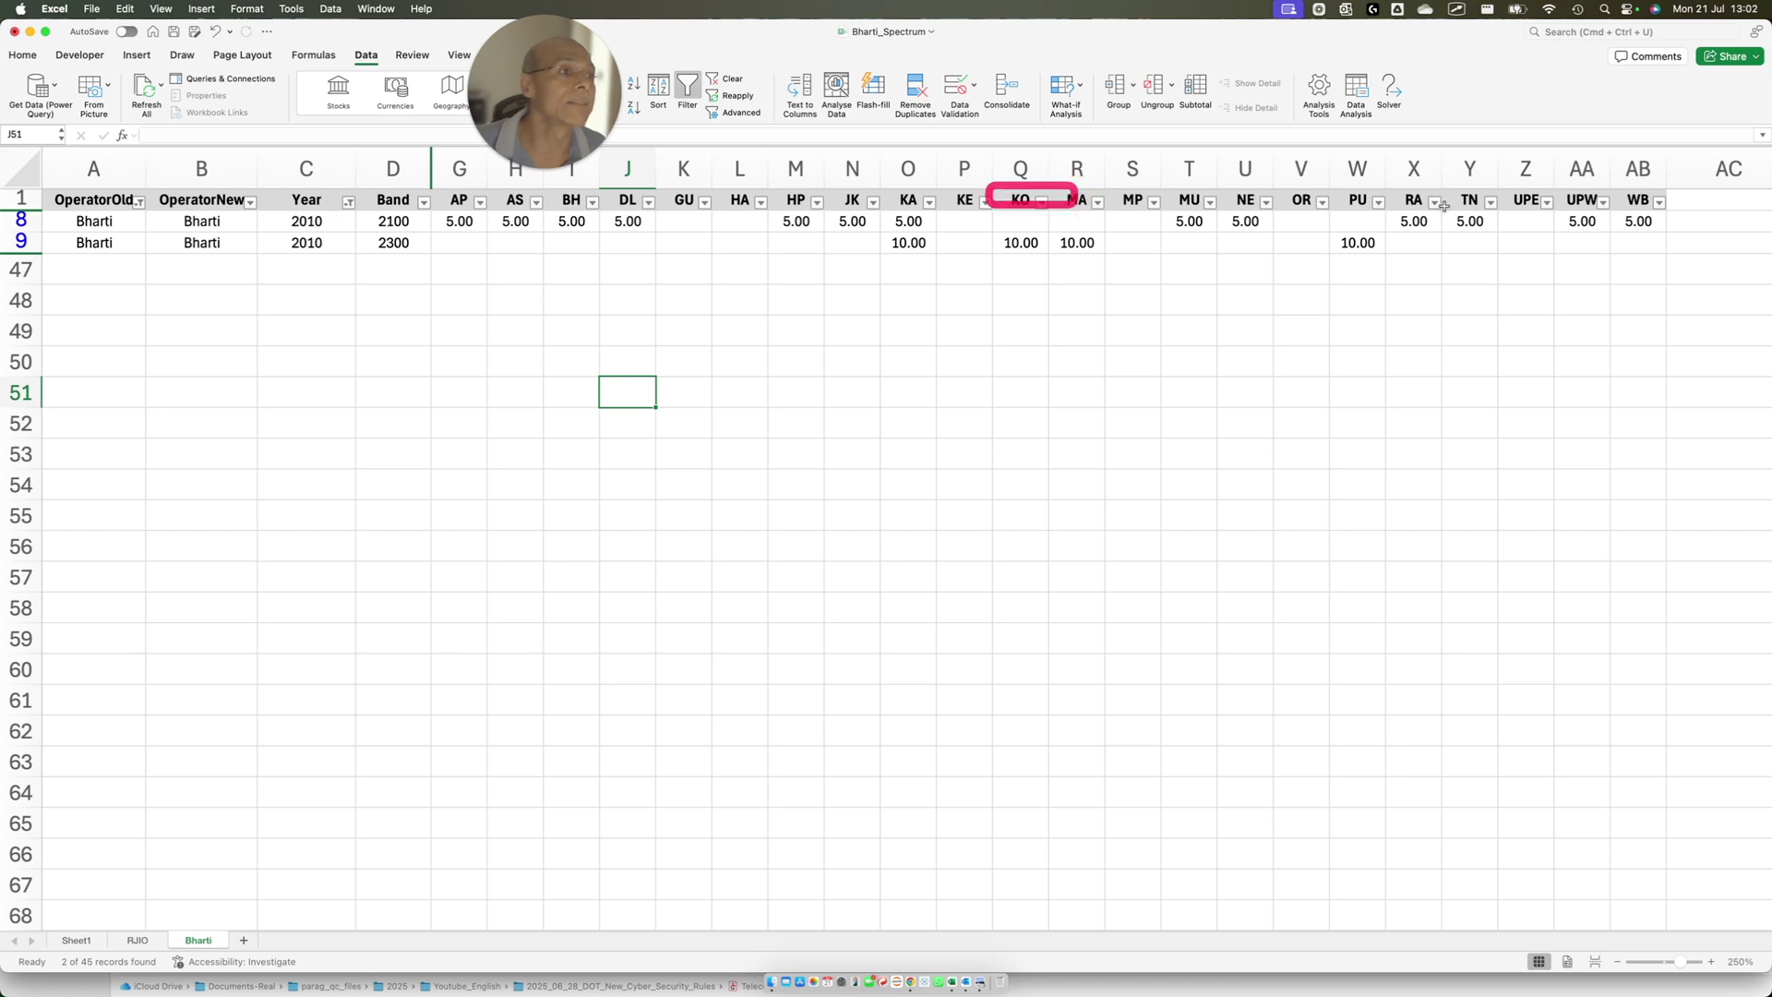
drag(1335, 189, 1362, 205)
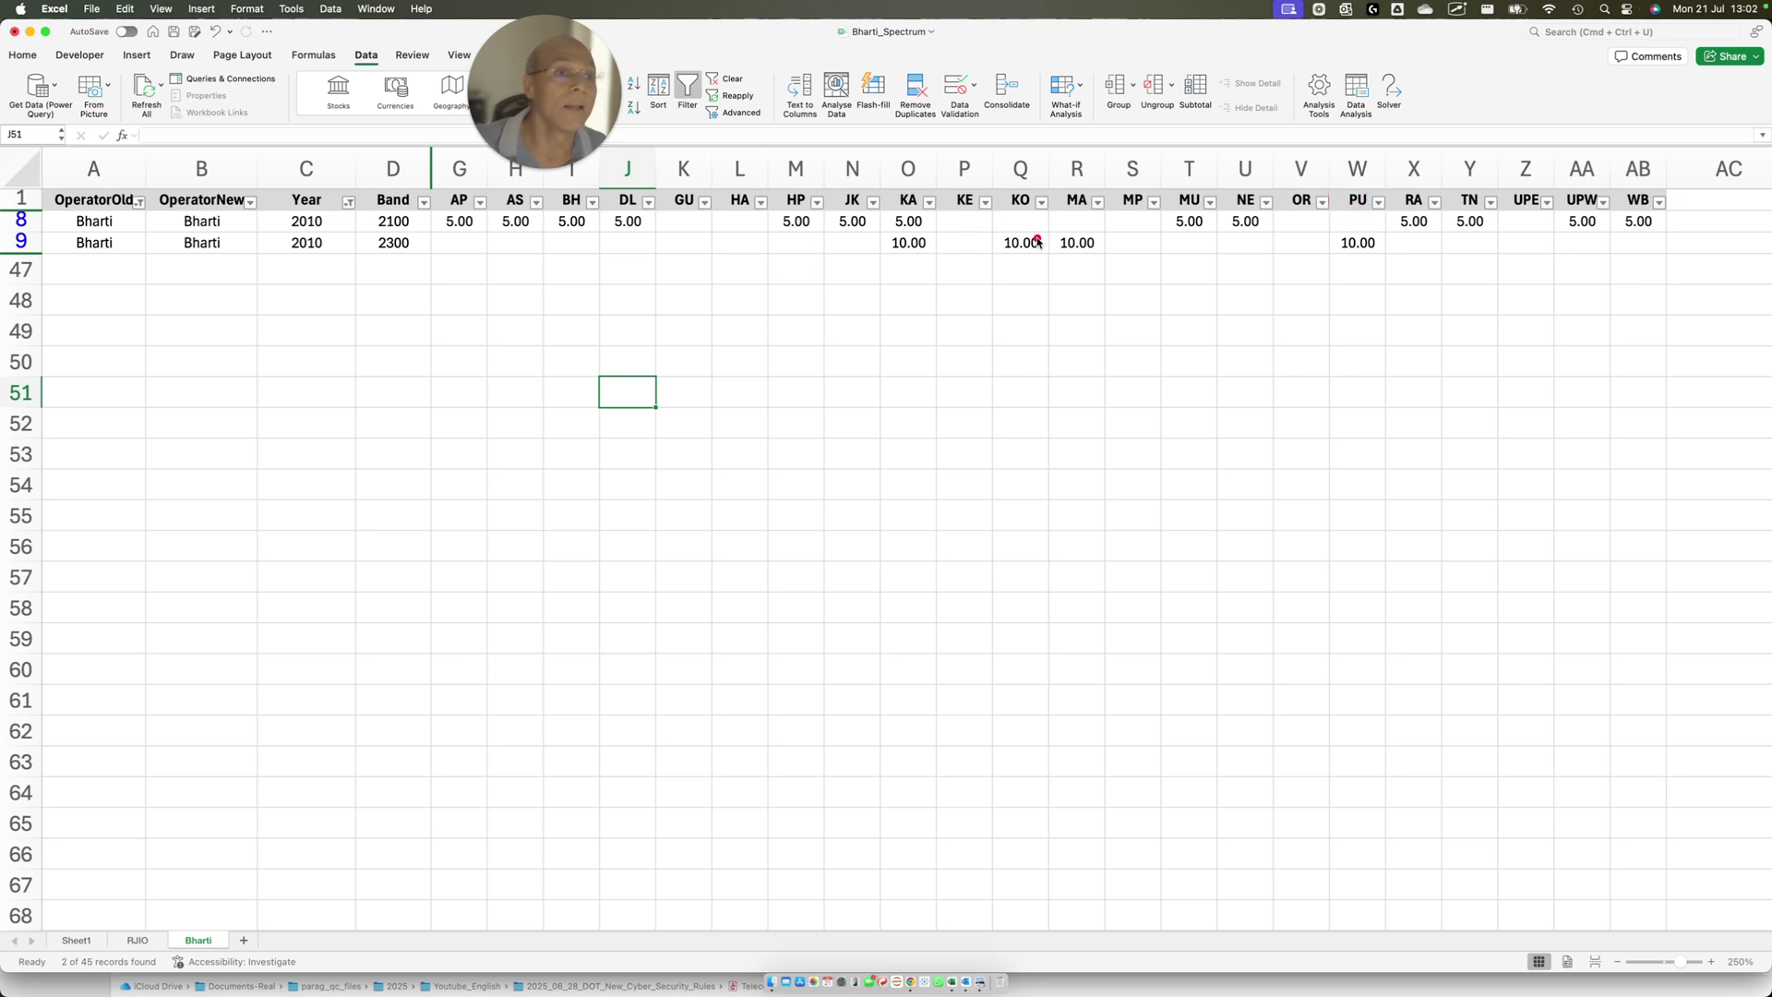
mouse_move(994, 195)
mouse_down()
mouse_move(977, 182)
mouse_move(1076, 206)
mouse_up()
drag(1340, 189, 1357, 205)
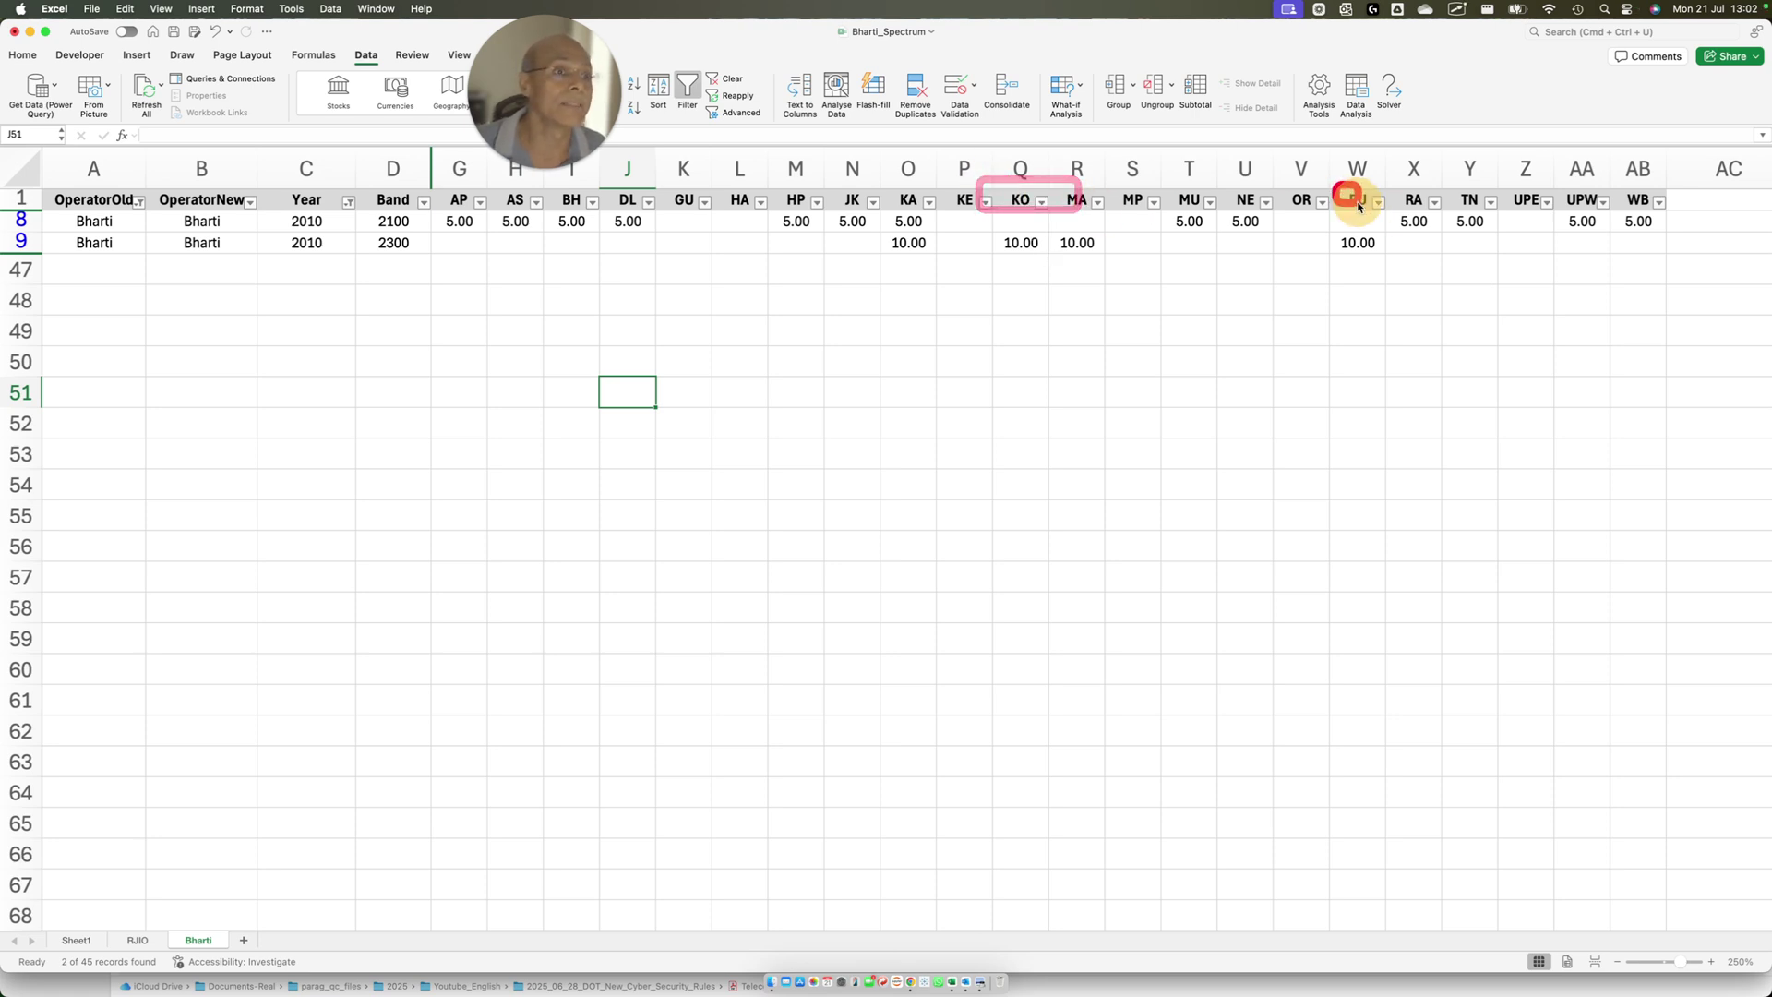
drag(843, 230, 971, 268)
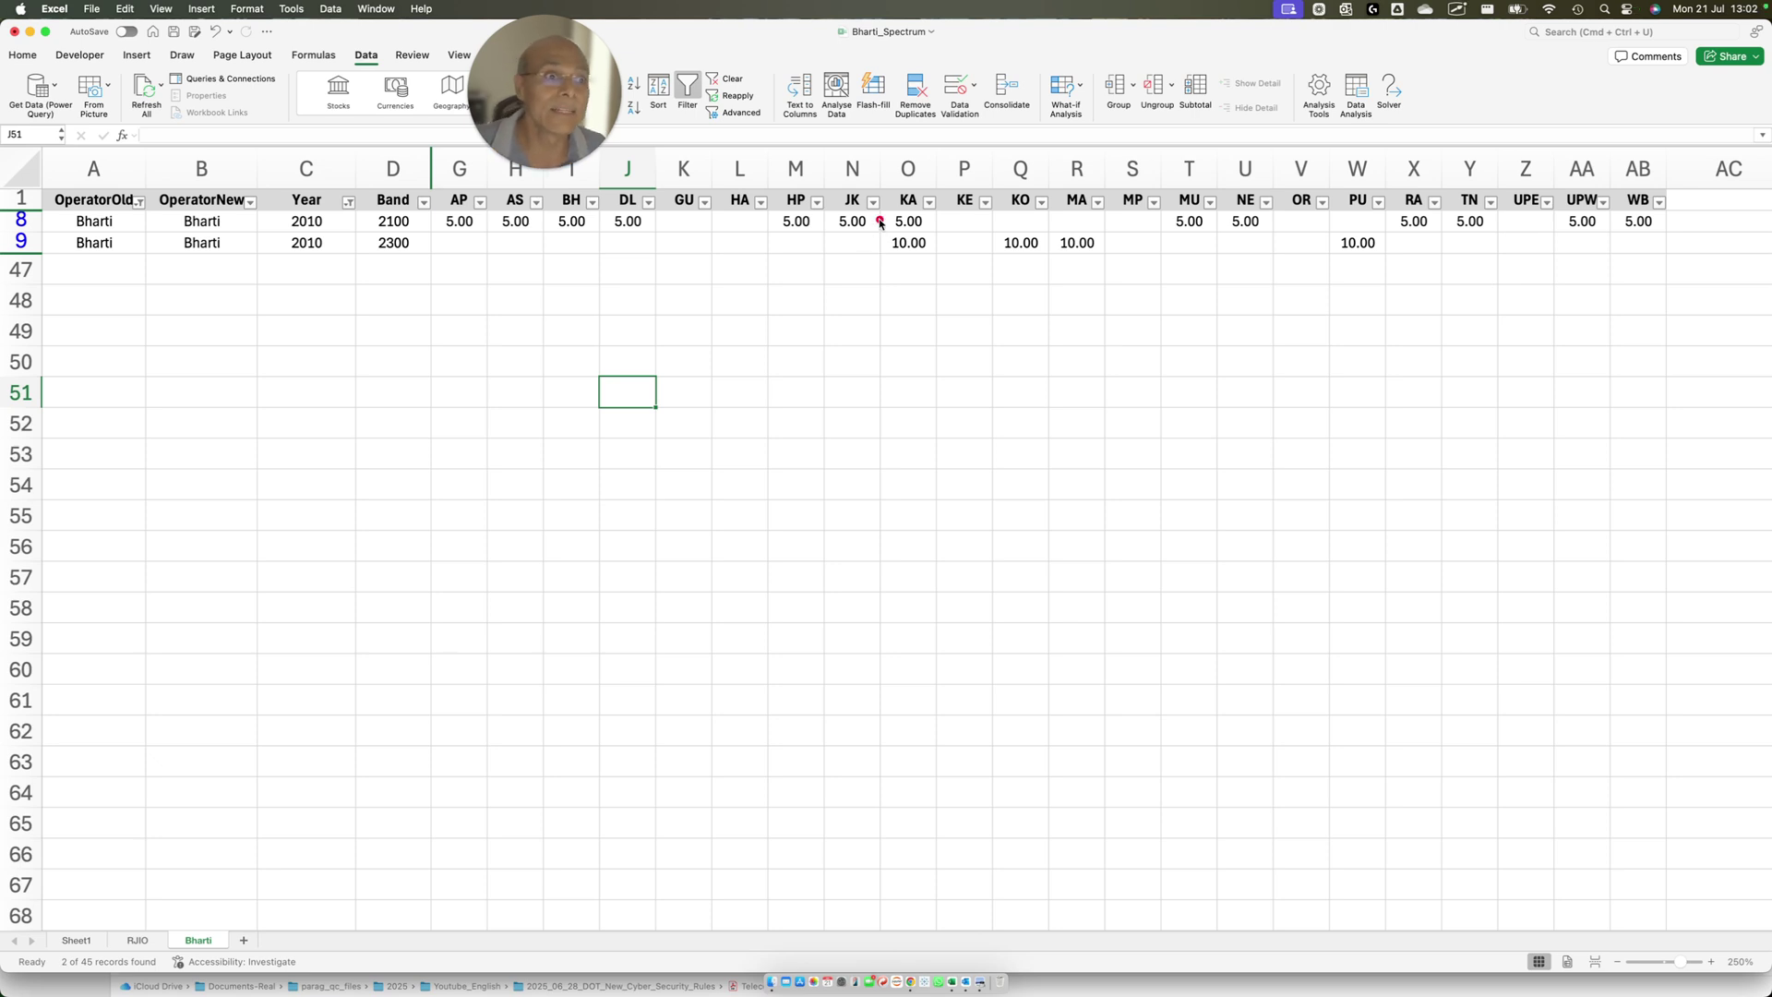
drag(873, 222, 953, 273)
mouse_move(855, 229)
mouse_down()
mouse_move(1116, 263)
mouse_move(1437, 268)
mouse_up()
mouse_move(875, 243)
mouse_down()
mouse_move(1214, 245)
mouse_move(1435, 277)
mouse_up()
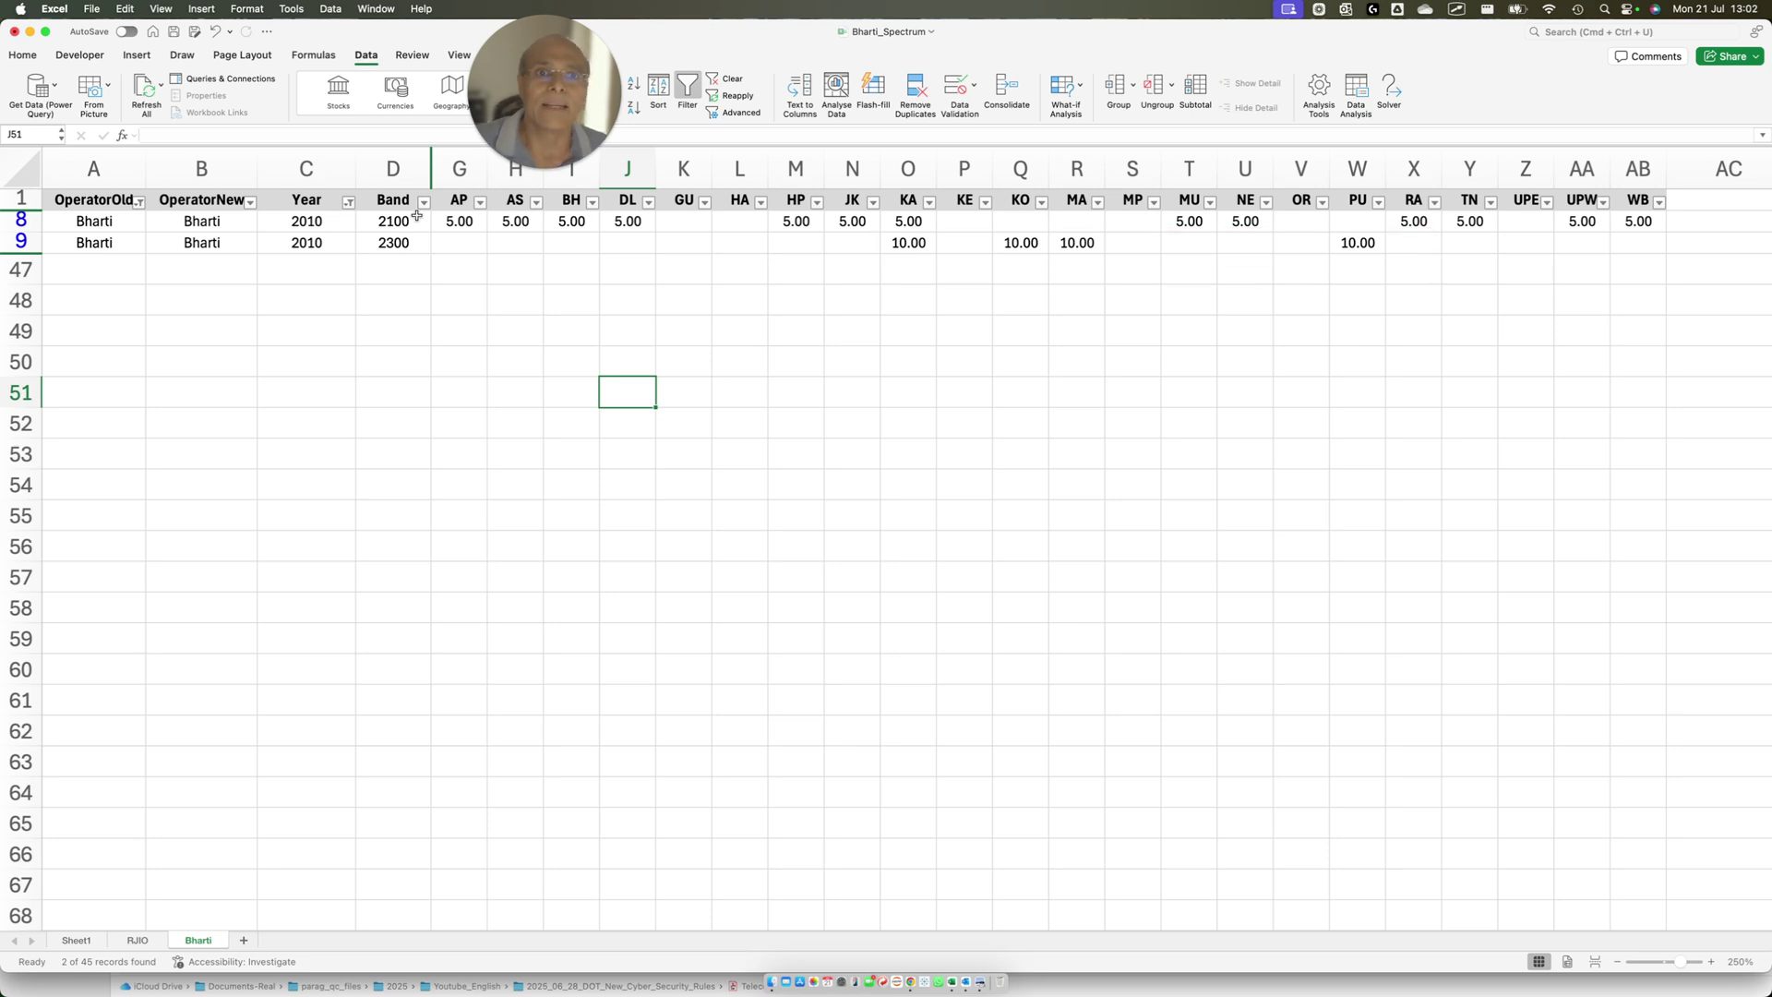
- Restore all years in the Year filter
click(348, 203)
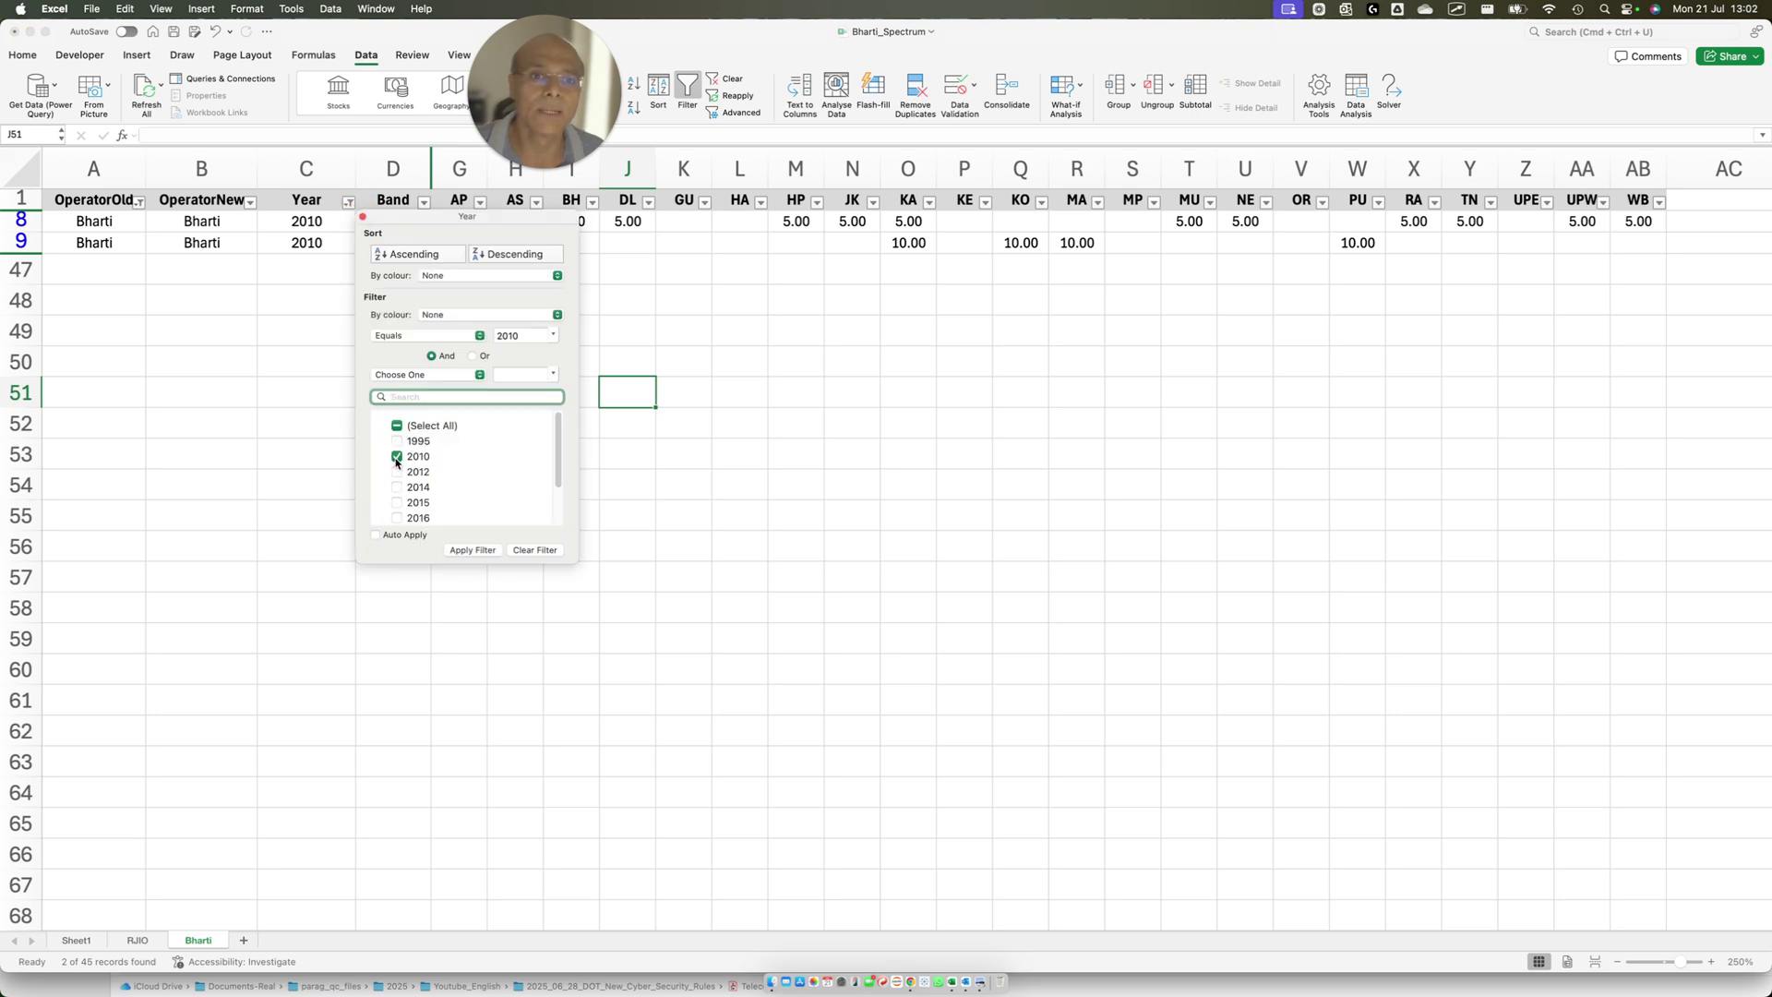
click(396, 457)
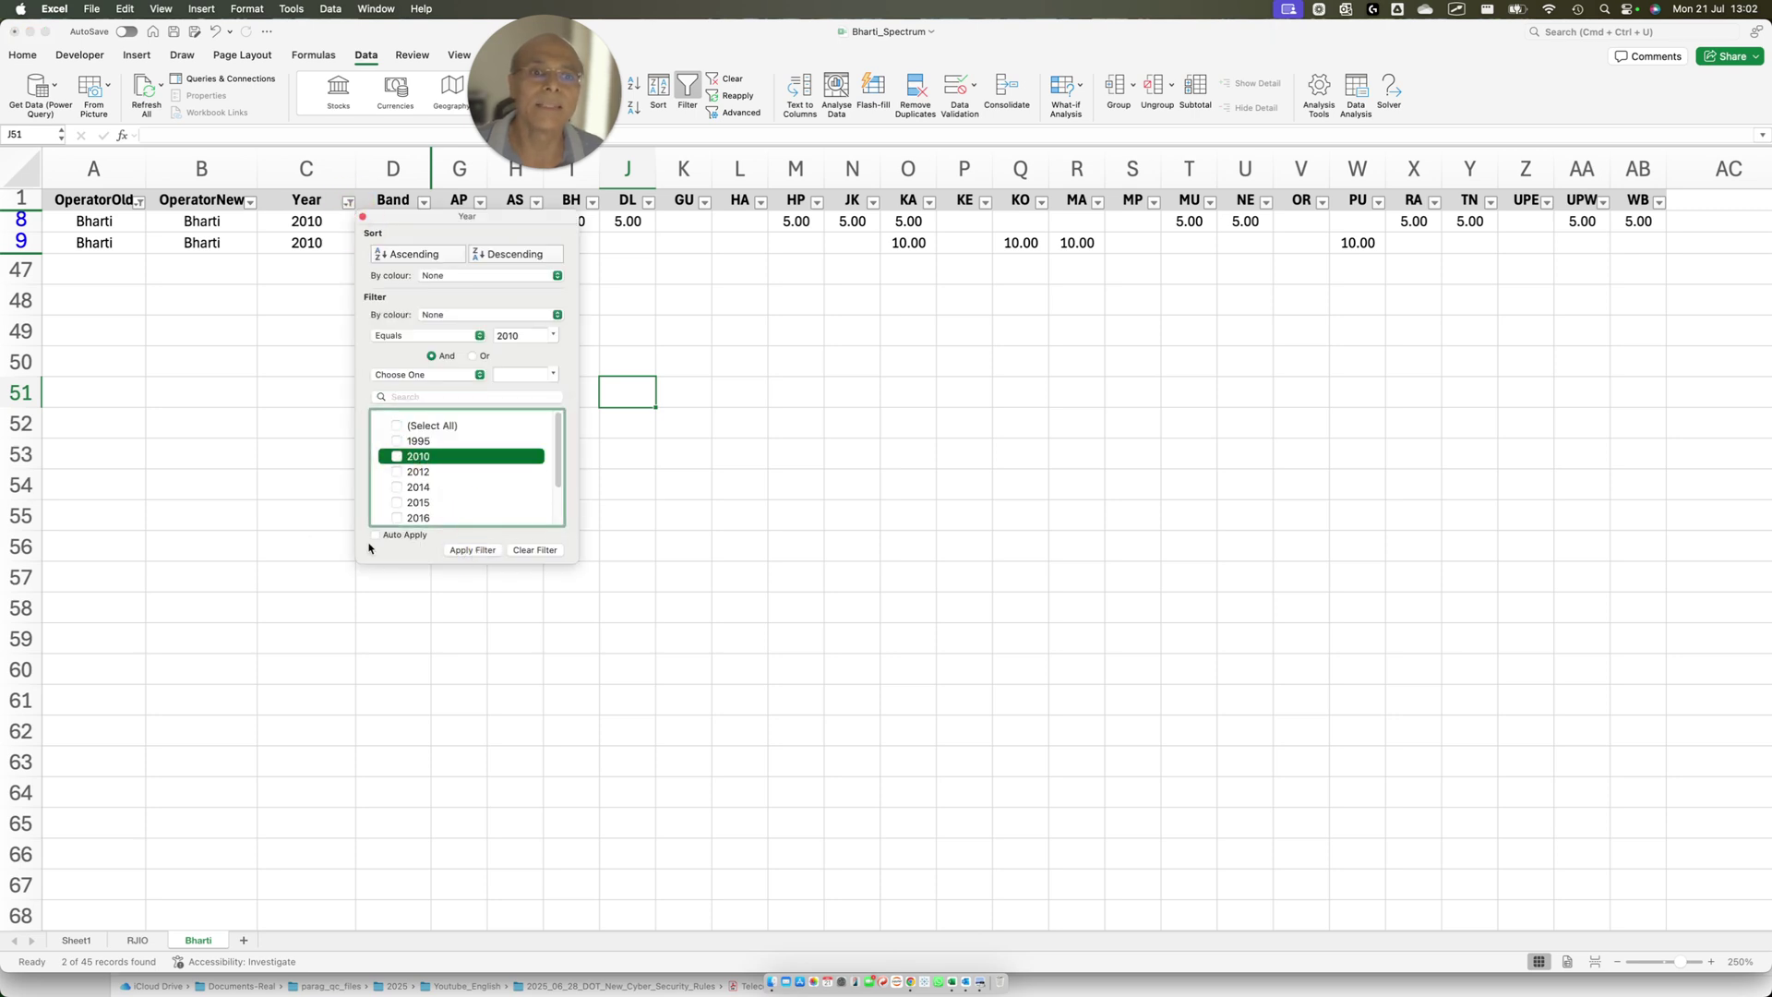
click(395, 427)
click(472, 551)
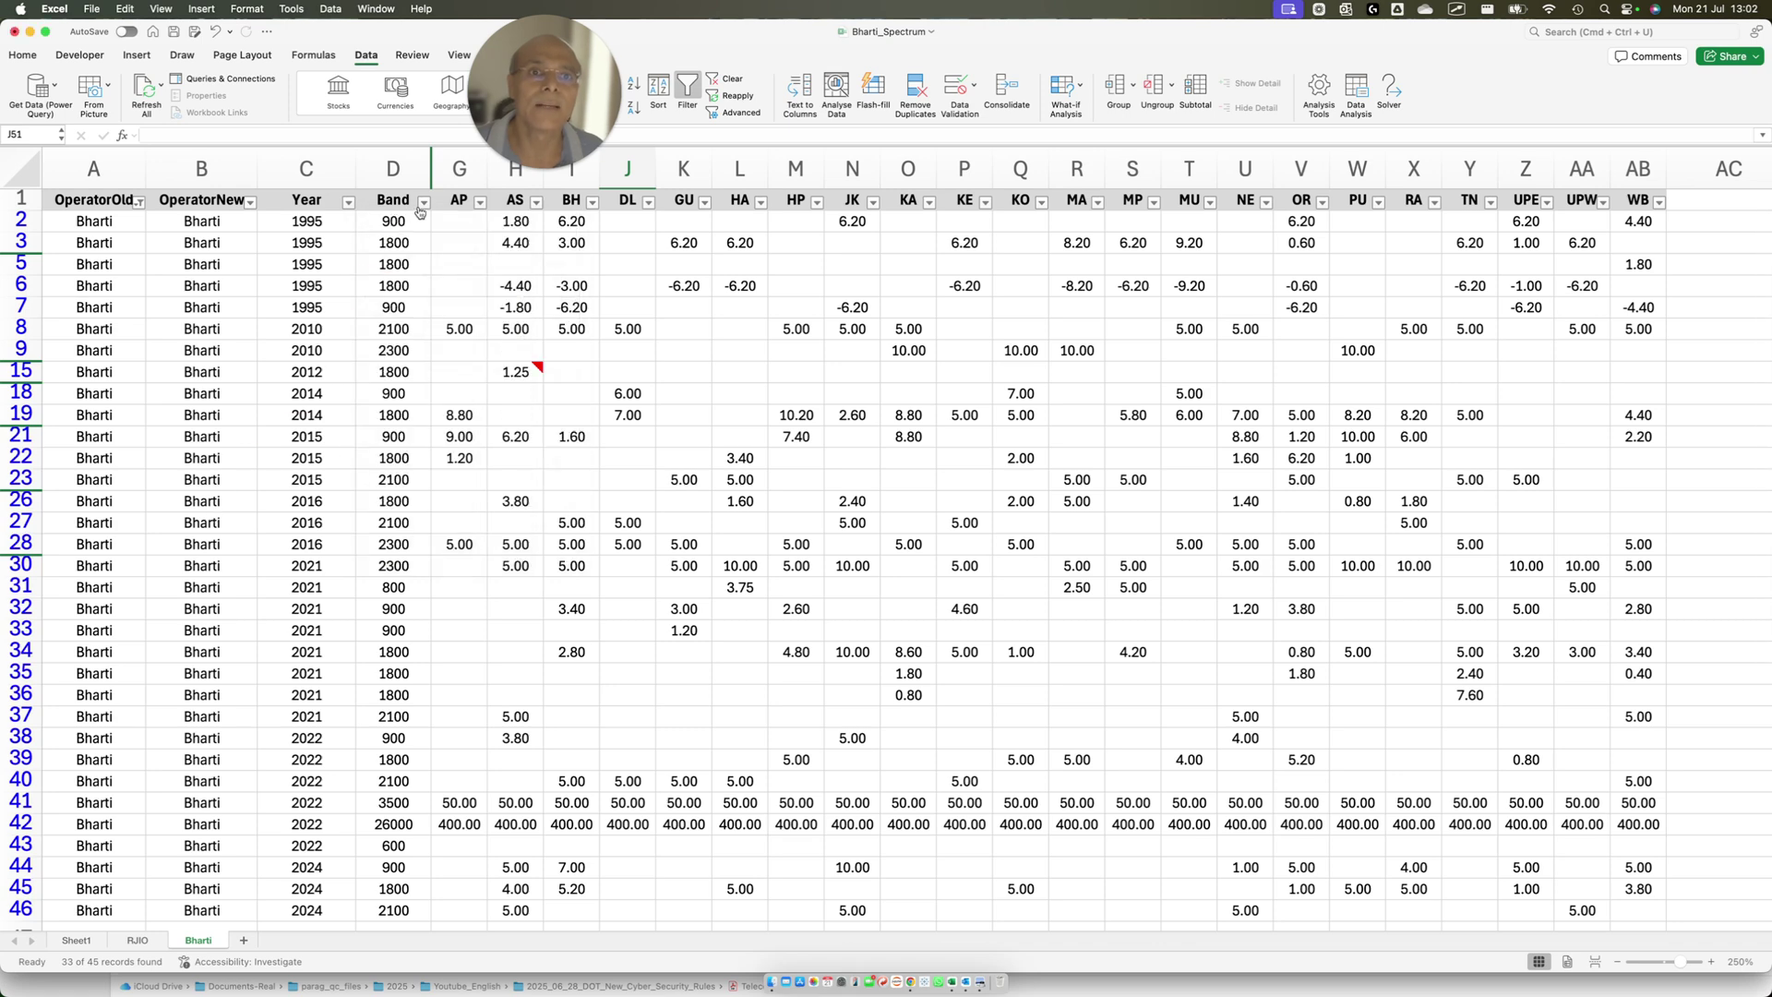
- Filter the Bharti-only rows to the 2300 band
click(423, 202)
click(473, 387)
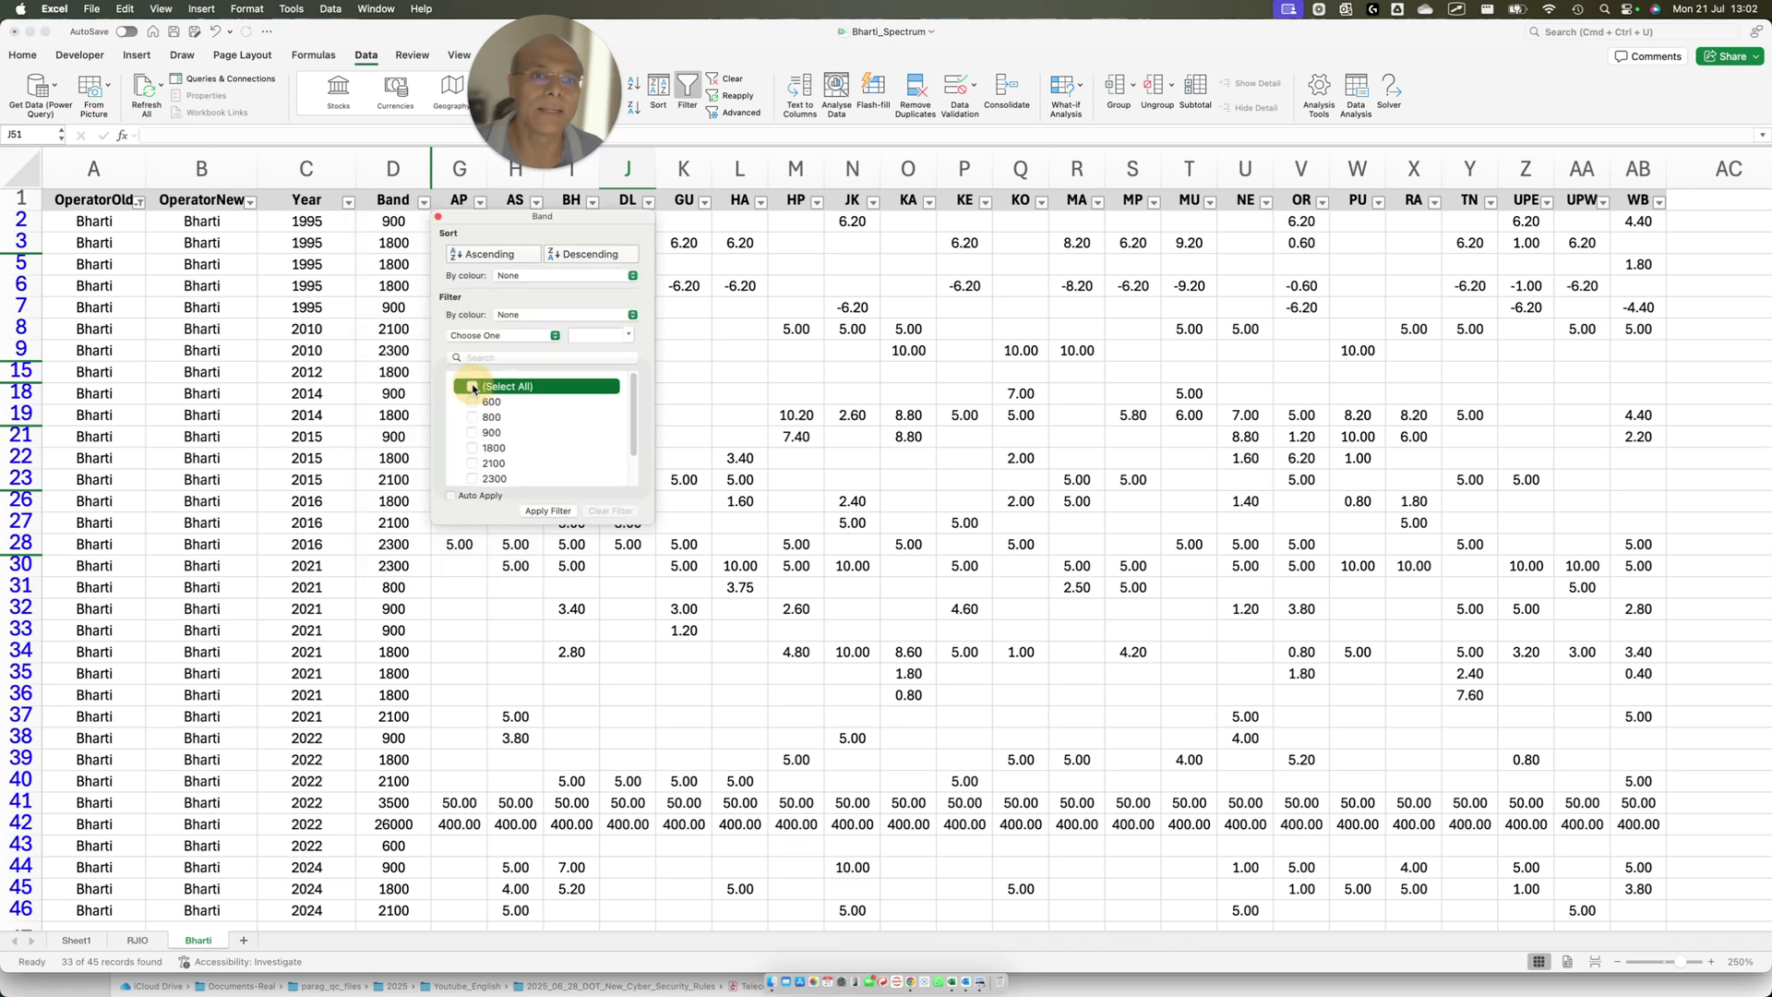
click(478, 479)
click(548, 510)
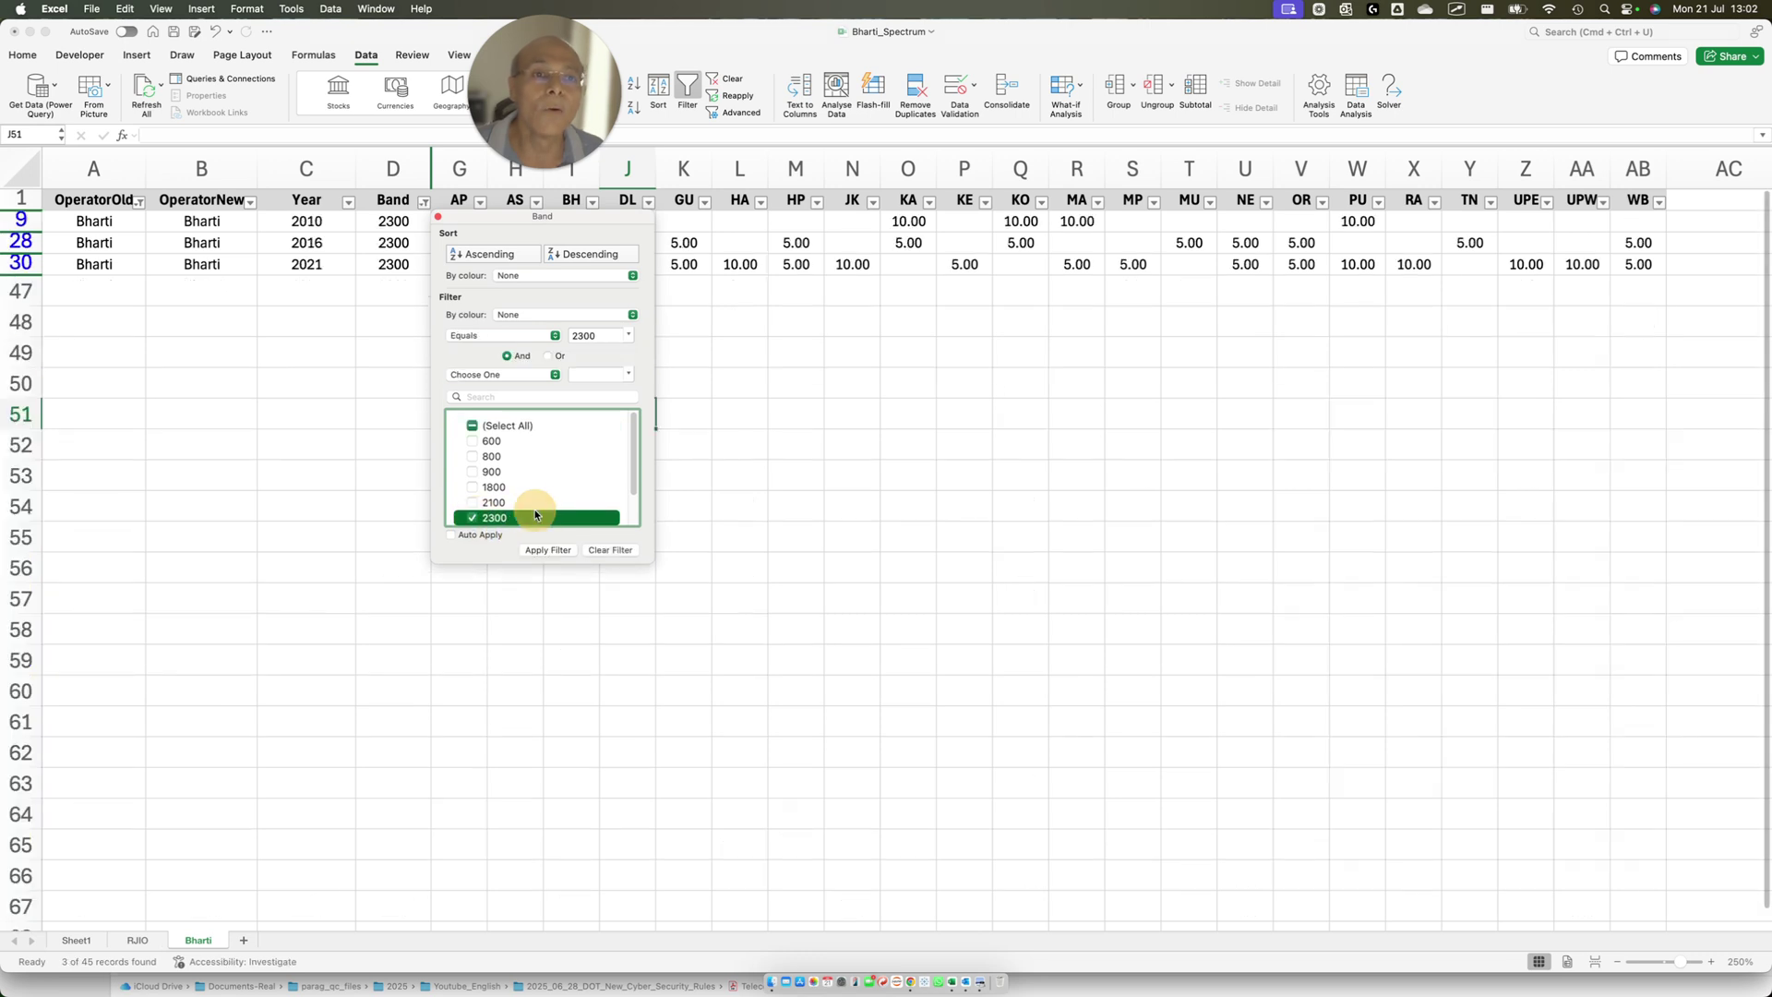
click(268, 463)
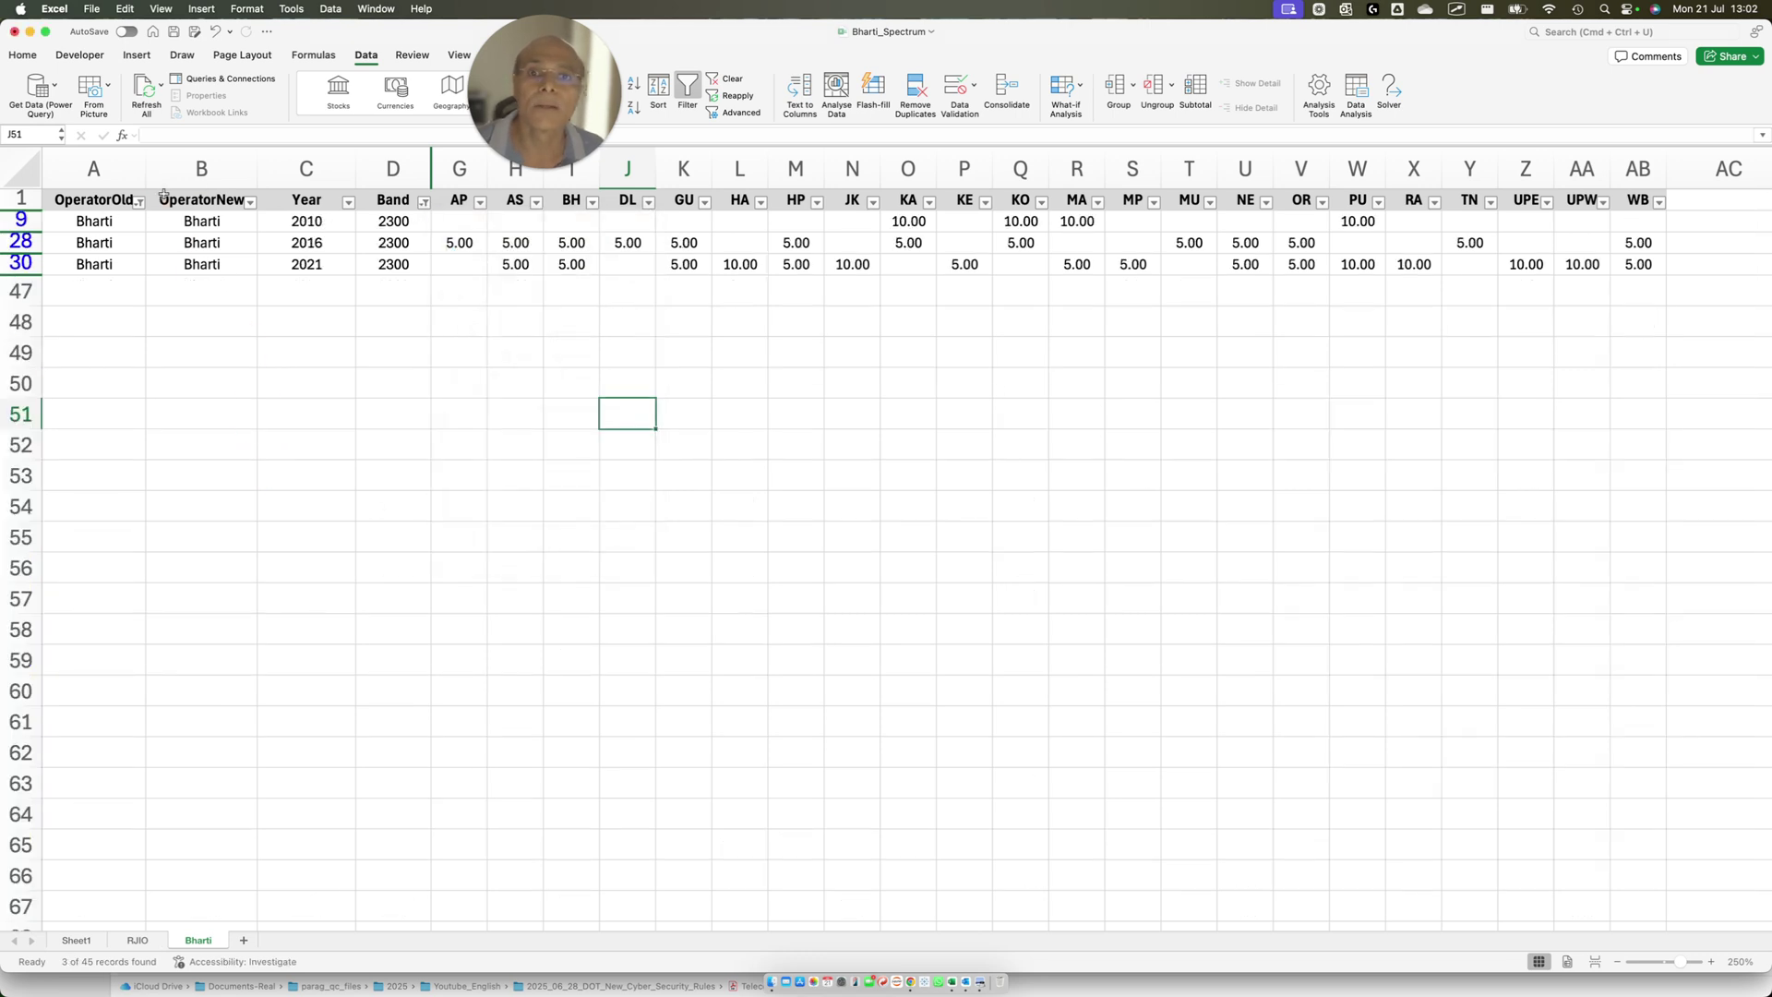
- Remove all column filters from the entire Bharti sheet and re-enable filtering on its header row
click(20, 168)
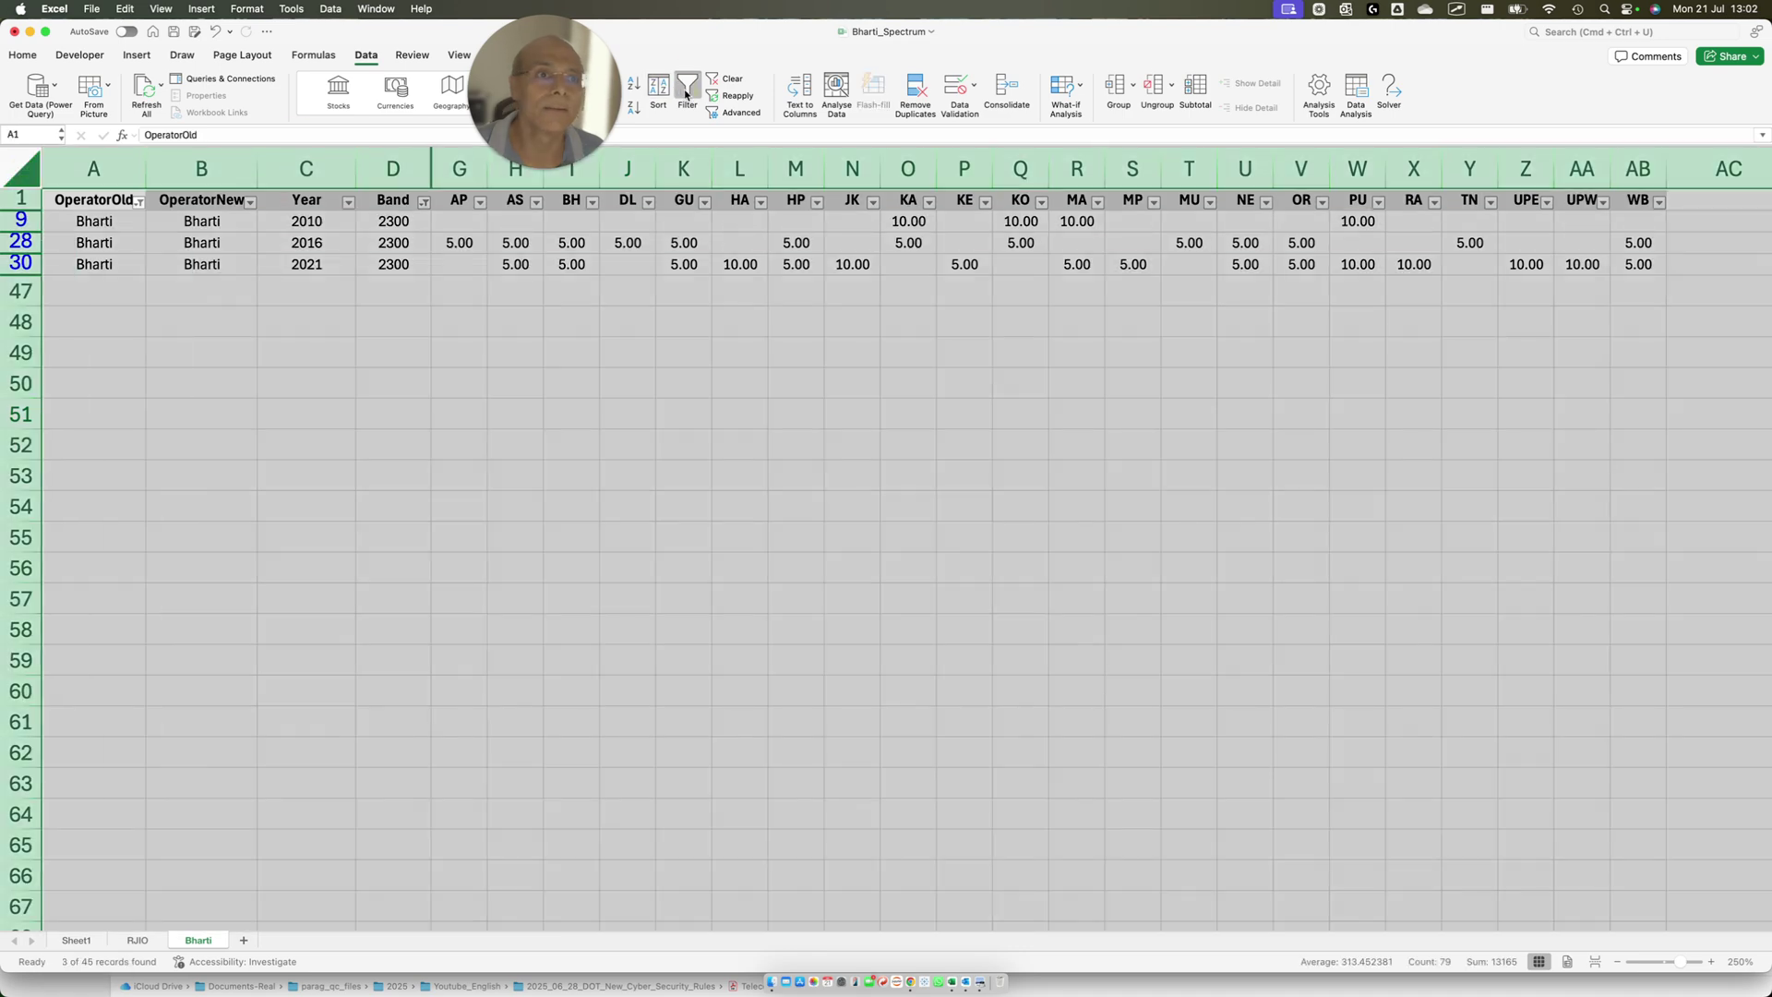
click(687, 93)
click(686, 93)
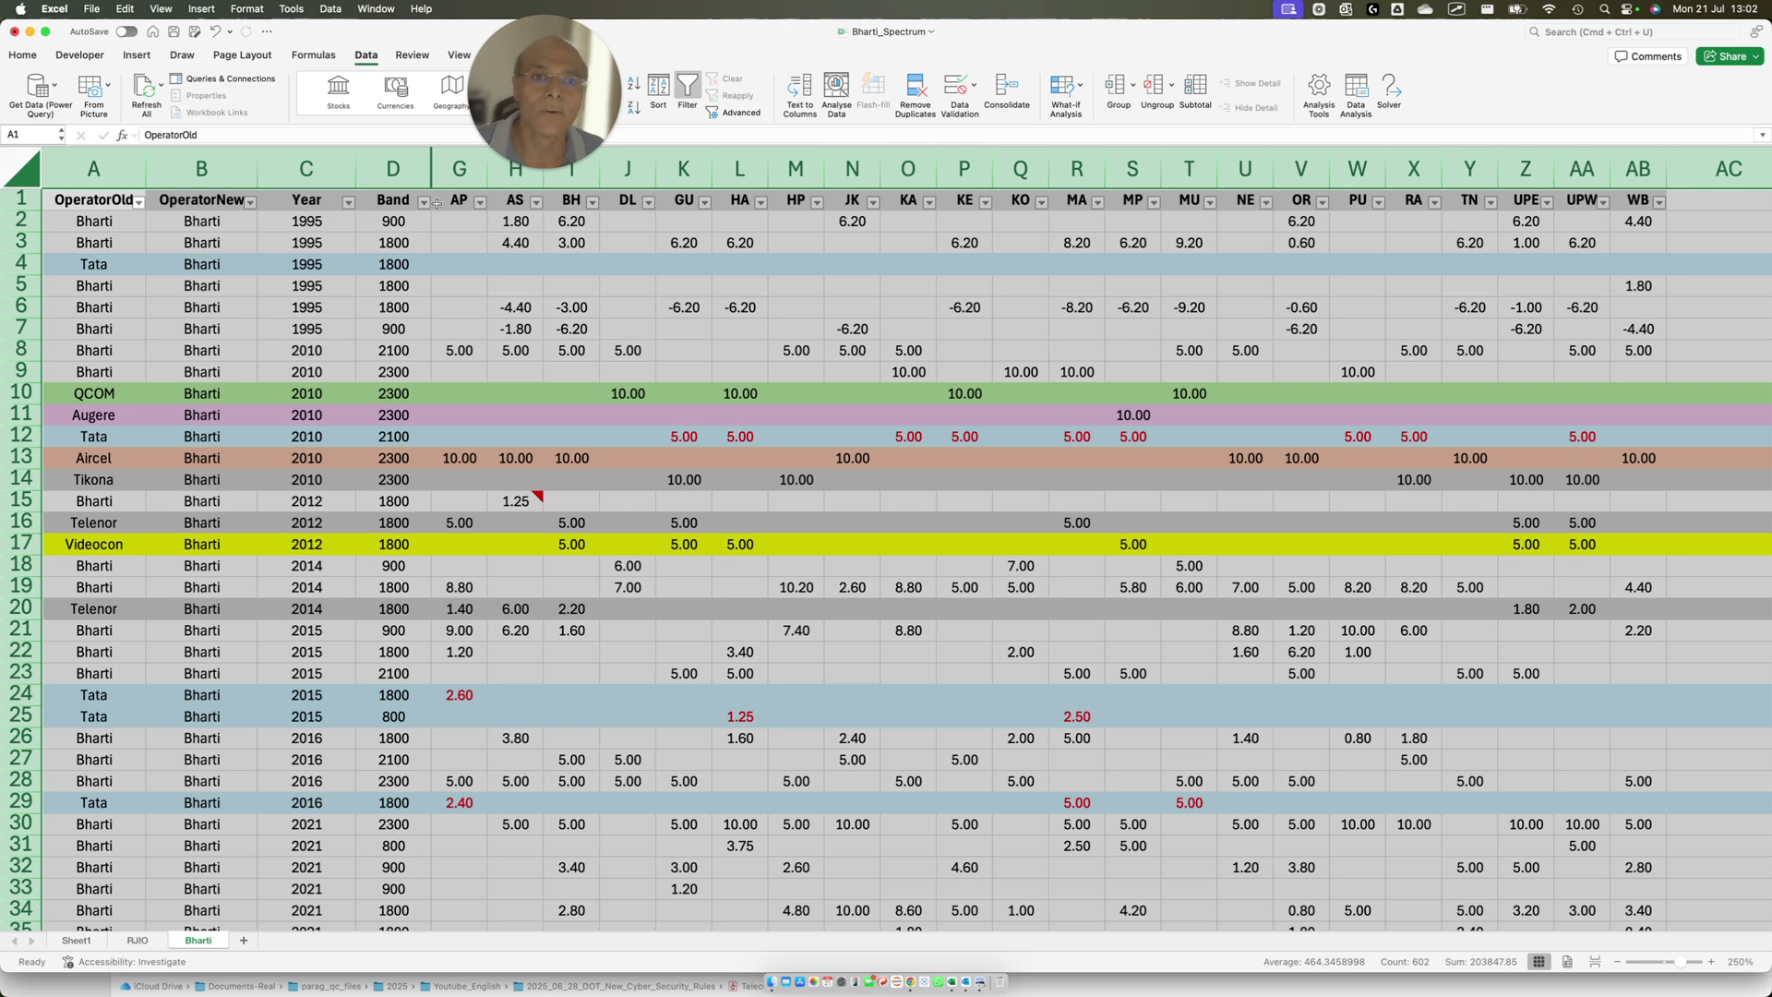
- Filter the Band column to 2300 only, across all operators and years
click(423, 202)
click(472, 386)
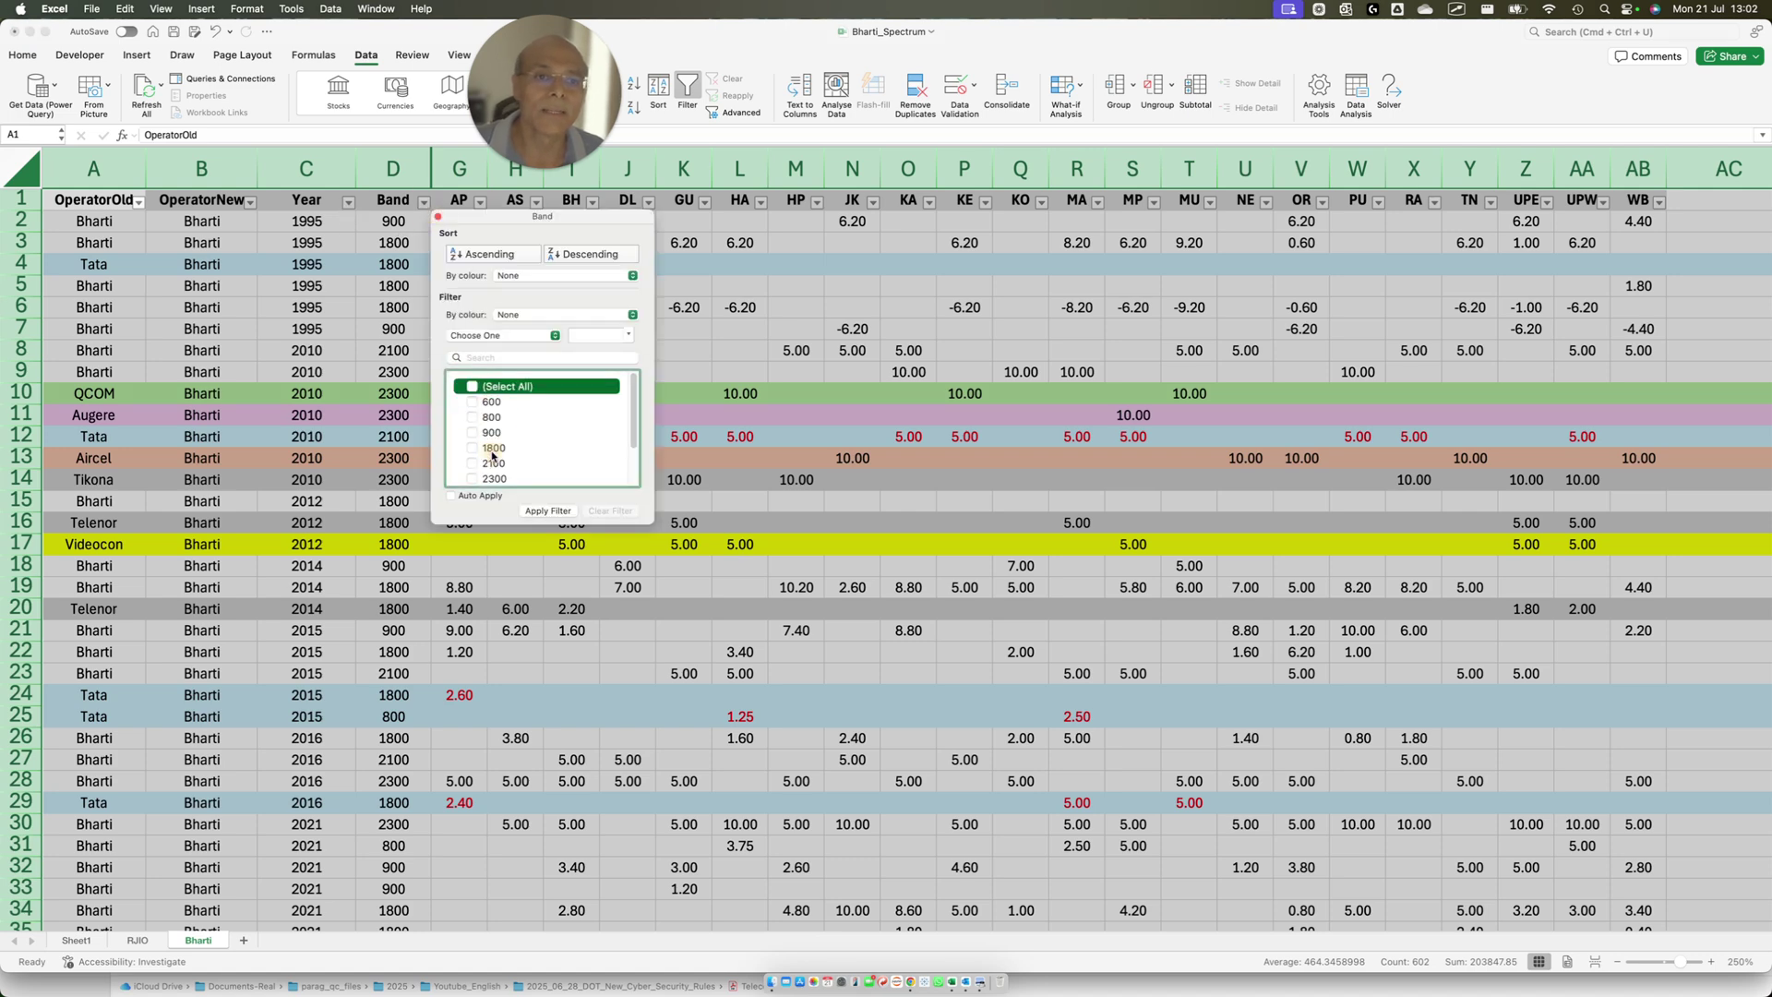
click(482, 479)
click(544, 510)
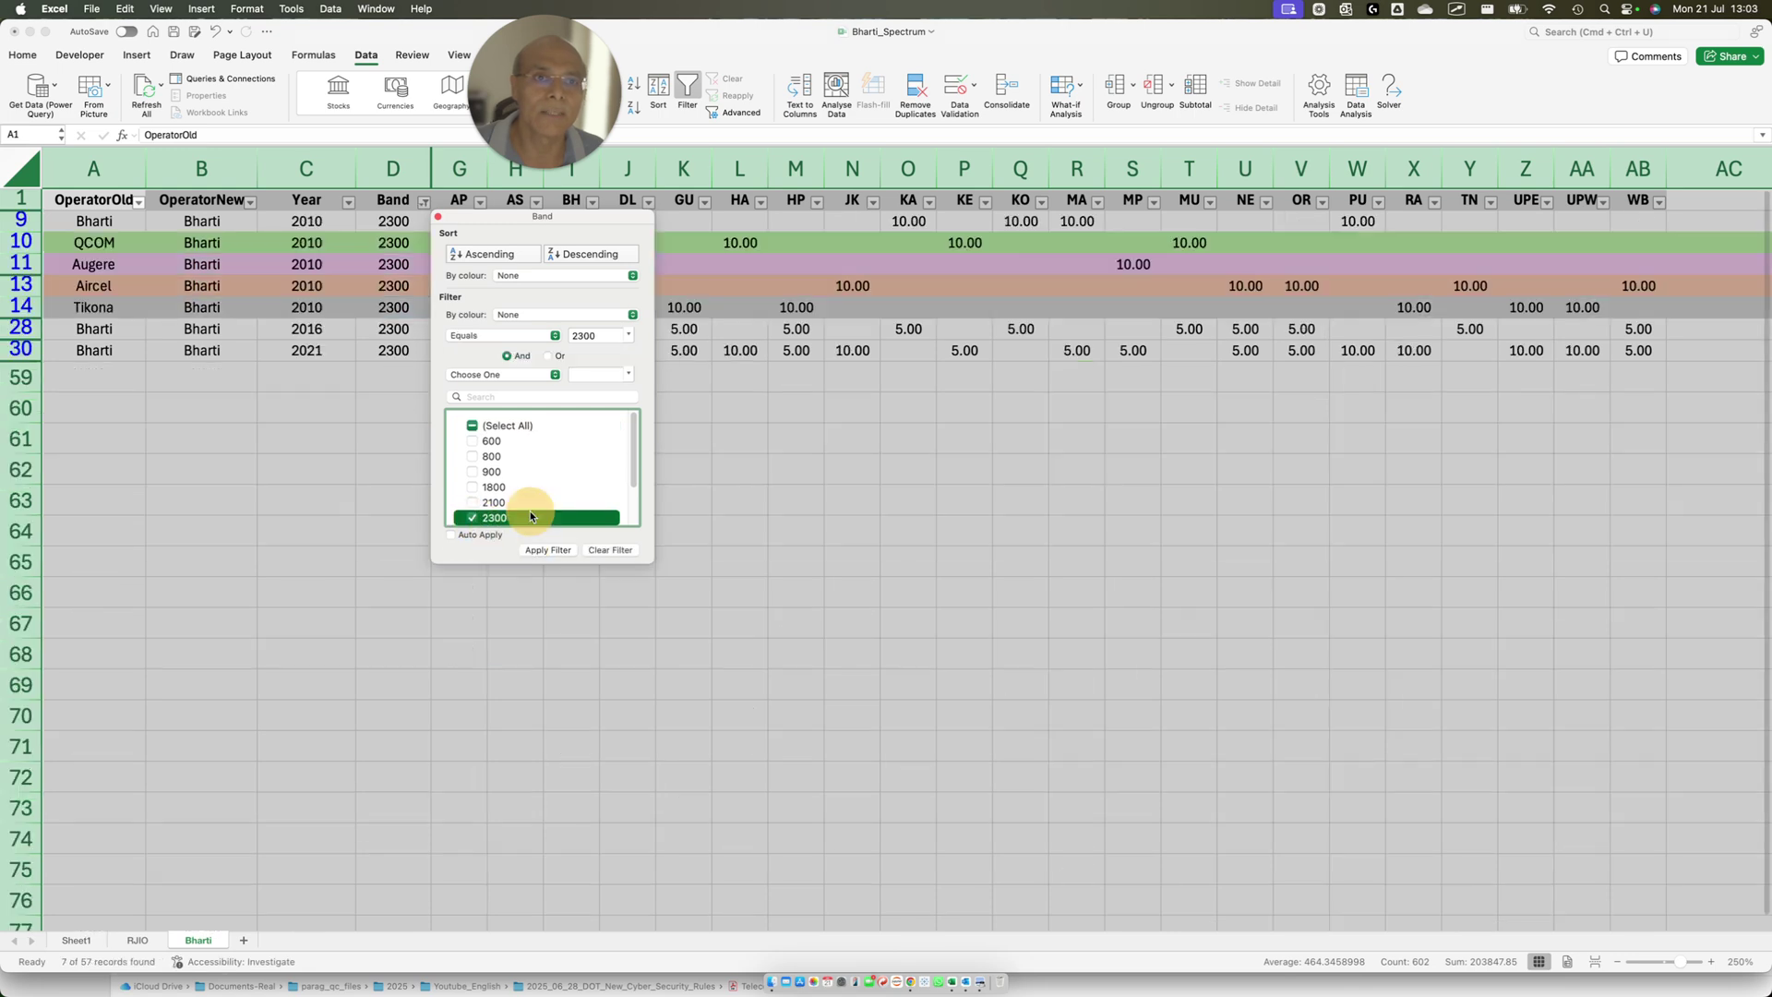
click(256, 476)
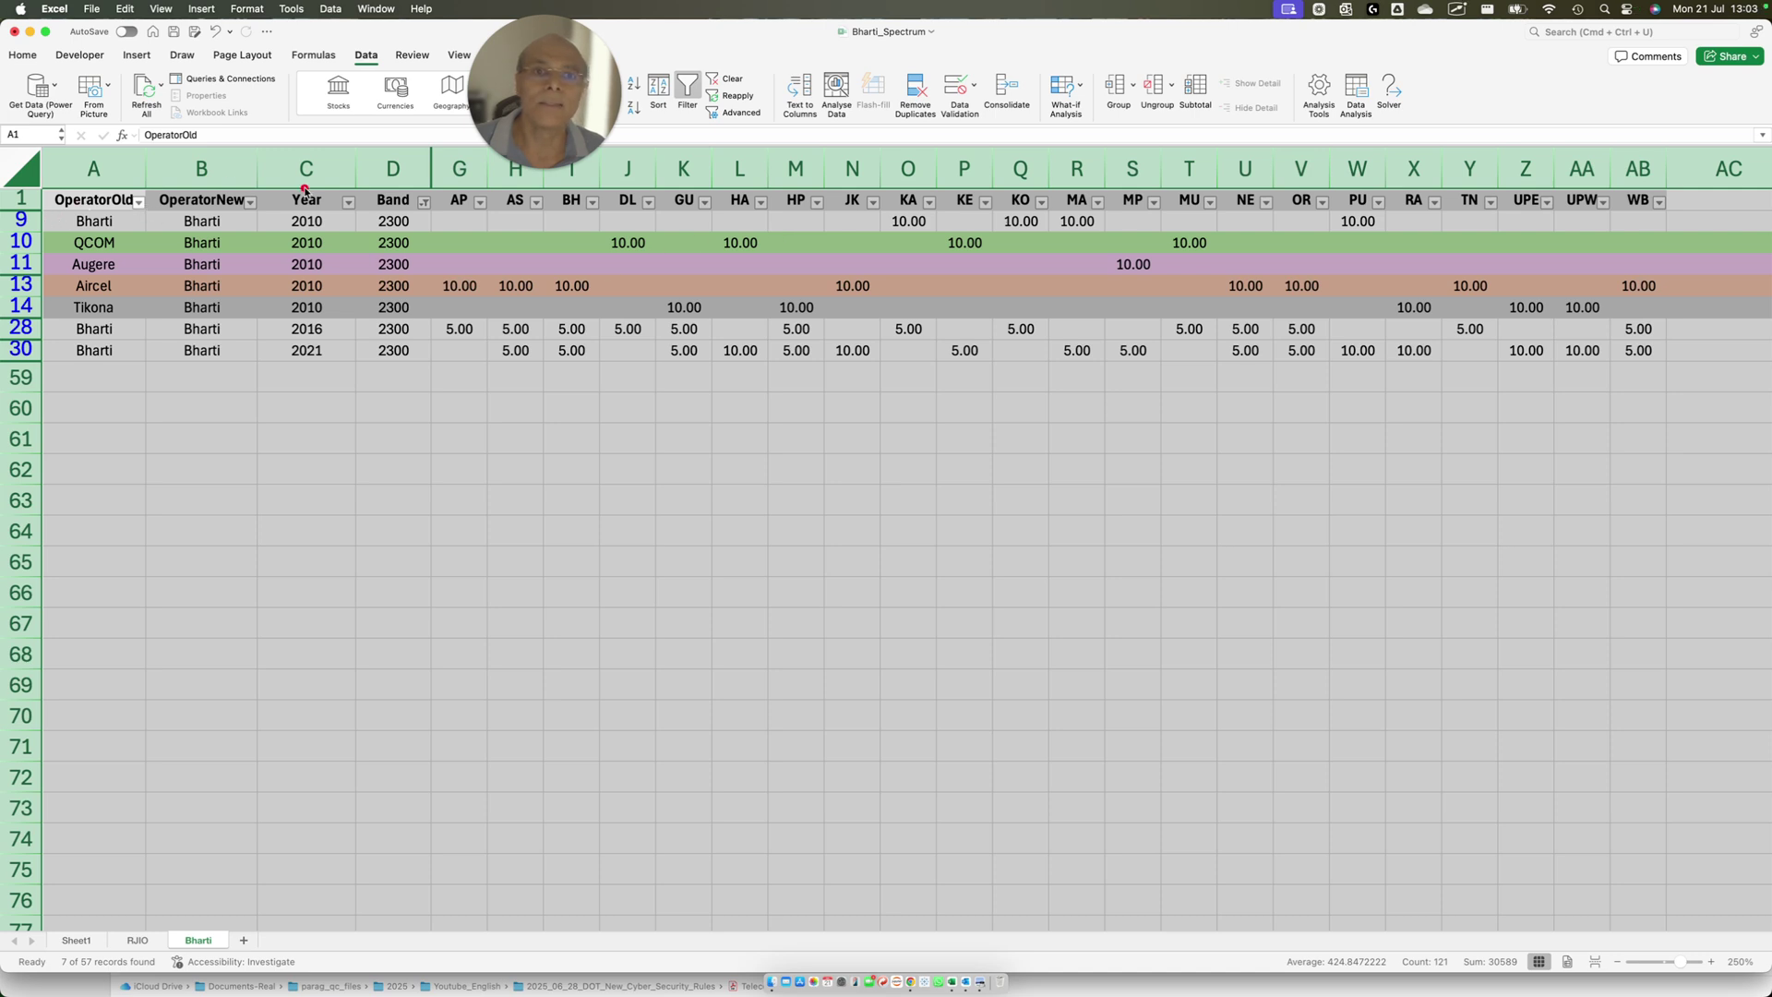
- Review the 2300 band rows by circle for Bharti, QCOM, Augere, Aircel and Tikona in 2010, plus Bharti's 2016 and 2021 purchases
drag(278, 207, 340, 205)
drag(92, 212, 450, 222)
mouse_move(840, 192)
mouse_down()
mouse_move(987, 216)
mouse_move(1460, 218)
mouse_up()
mouse_move(585, 223)
mouse_down()
mouse_move(654, 261)
mouse_move(789, 266)
mouse_up()
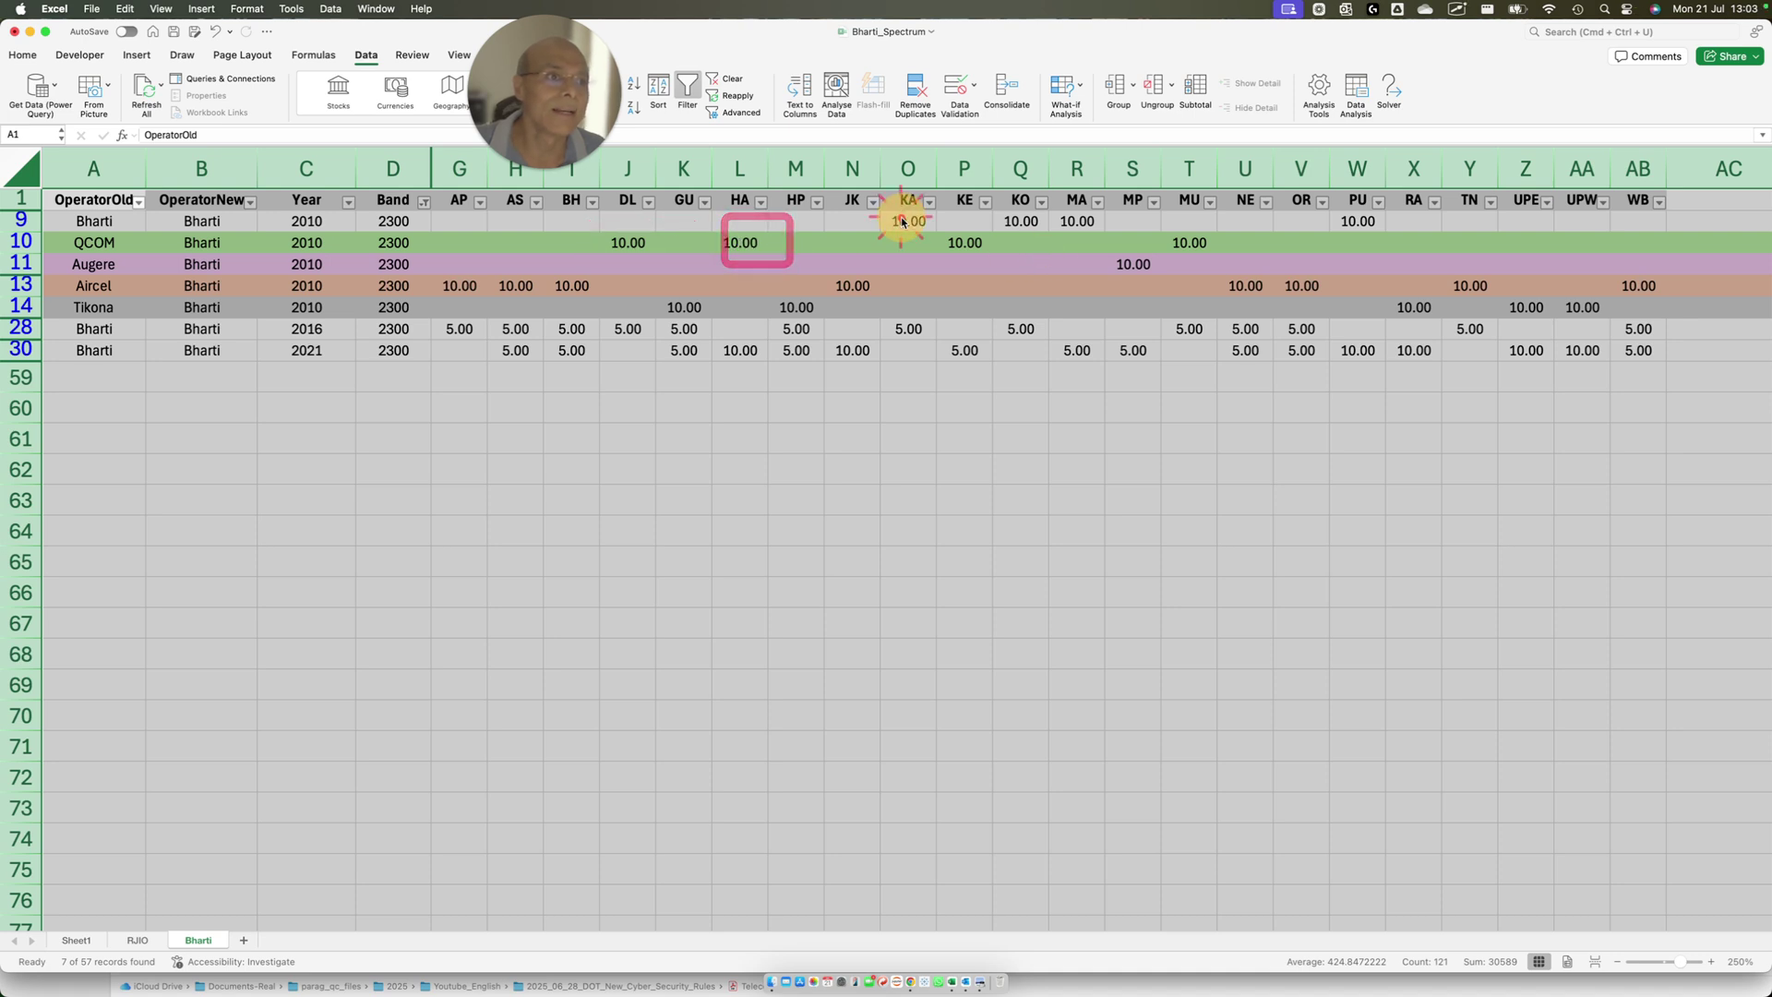
drag(948, 224, 1033, 264)
drag(1148, 218, 1299, 251)
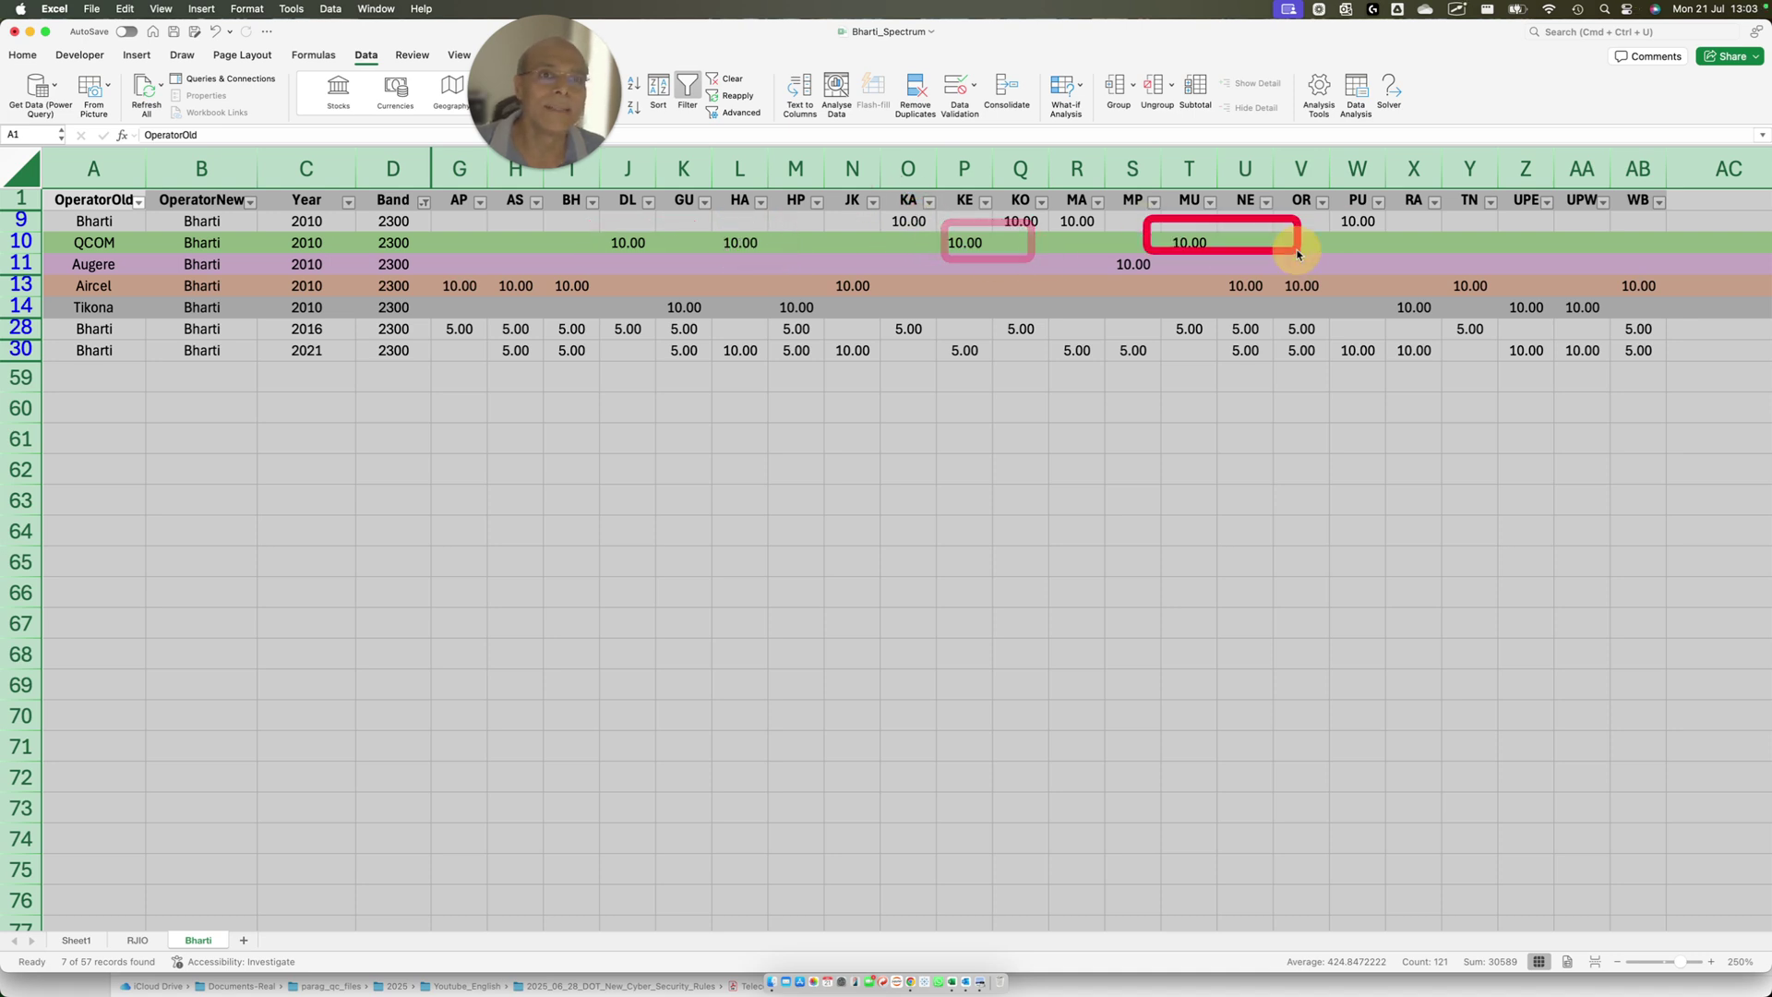
mouse_move(531, 225)
mouse_down()
mouse_move(1036, 261)
mouse_move(1320, 249)
mouse_up()
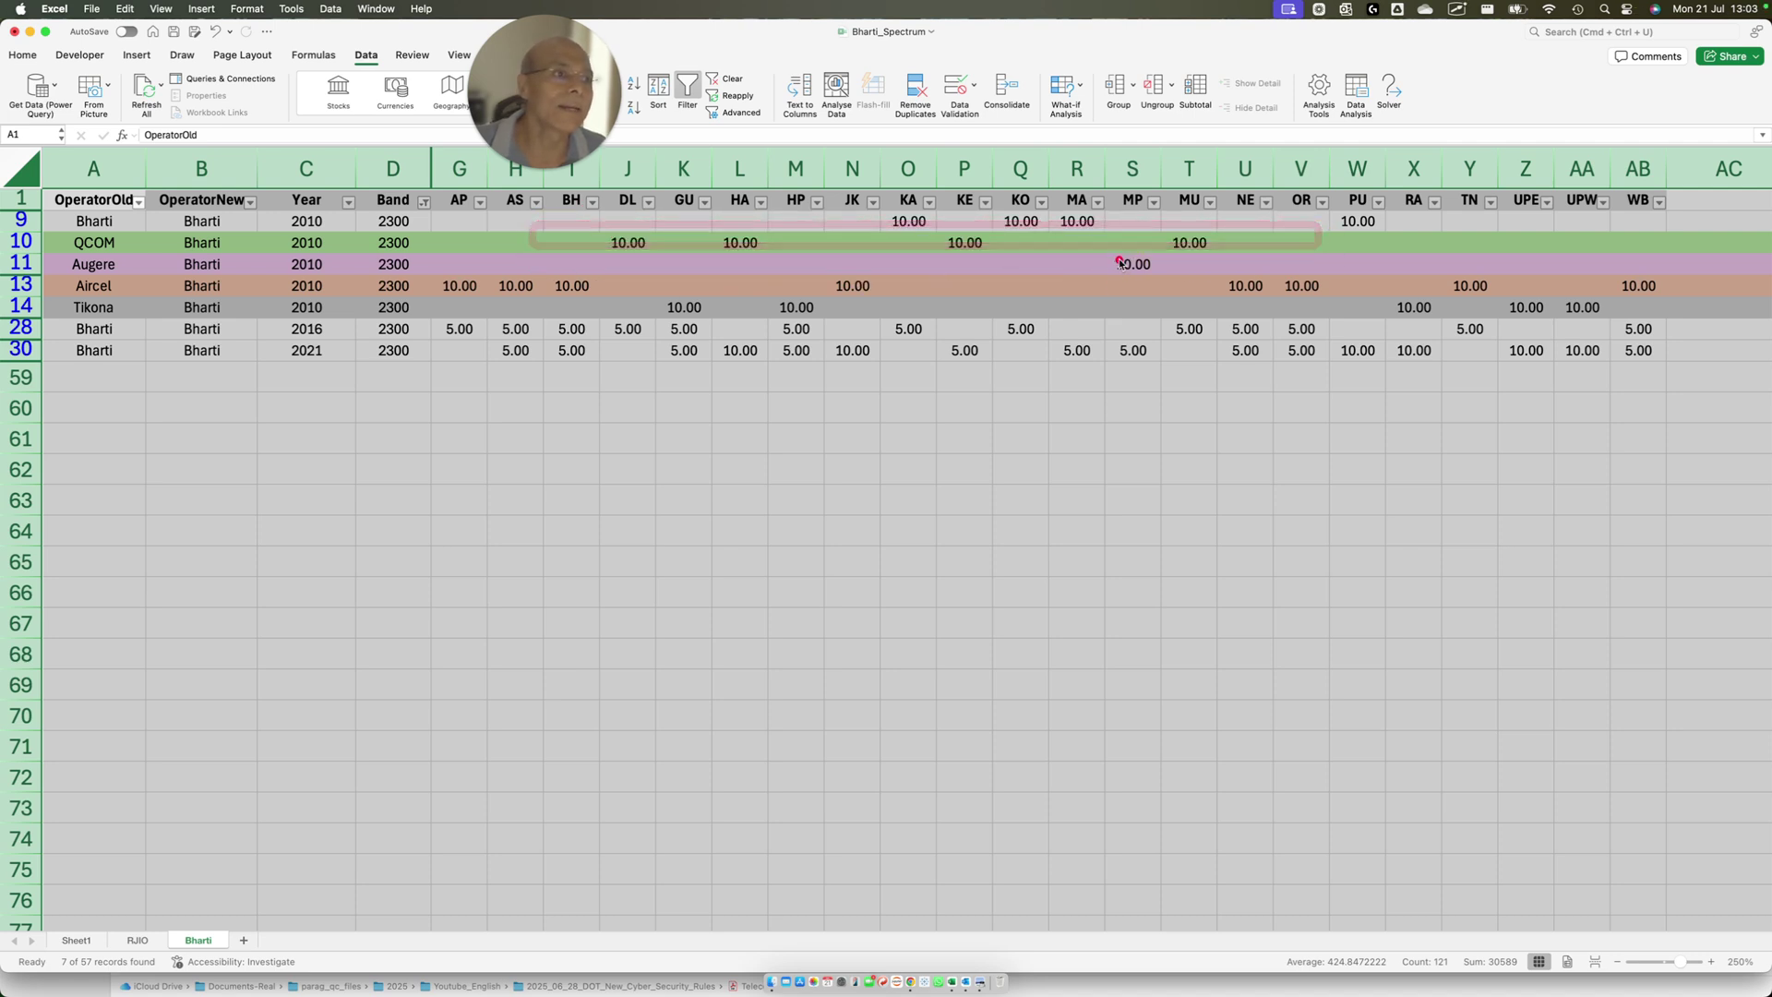
drag(1084, 248, 1179, 280)
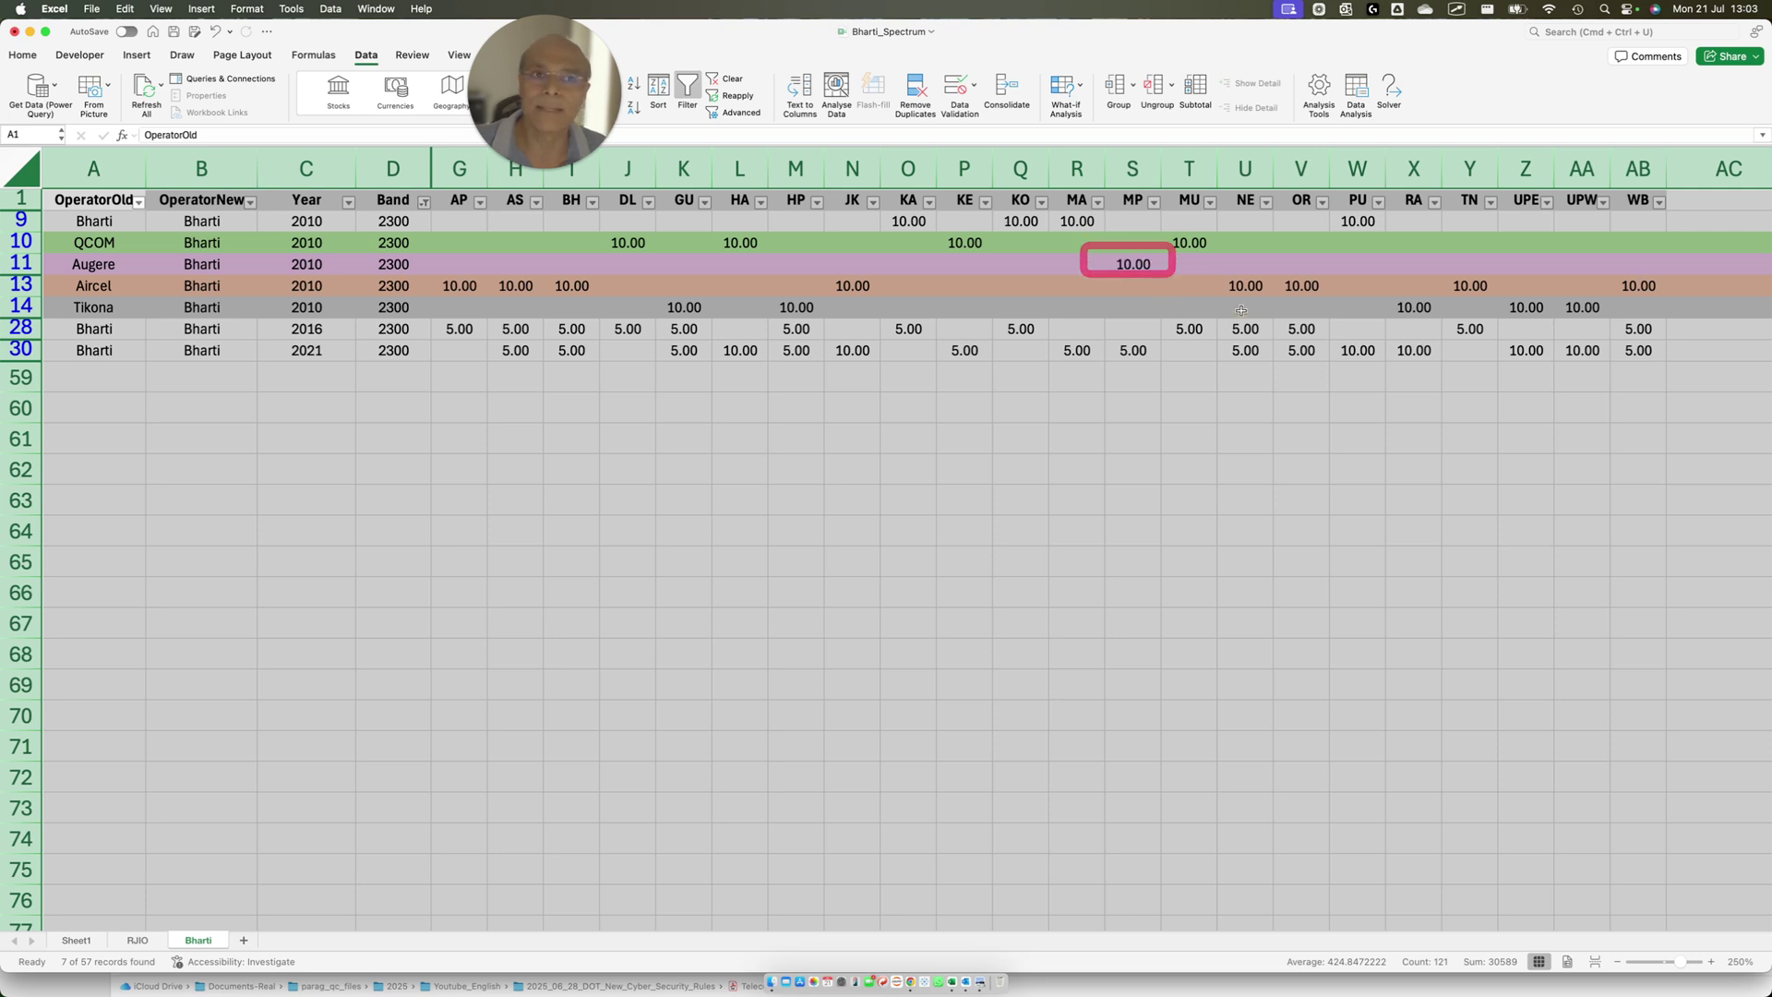
mouse_move(429, 264)
mouse_down()
mouse_move(587, 314)
mouse_move(1141, 286)
mouse_move(1694, 292)
mouse_up()
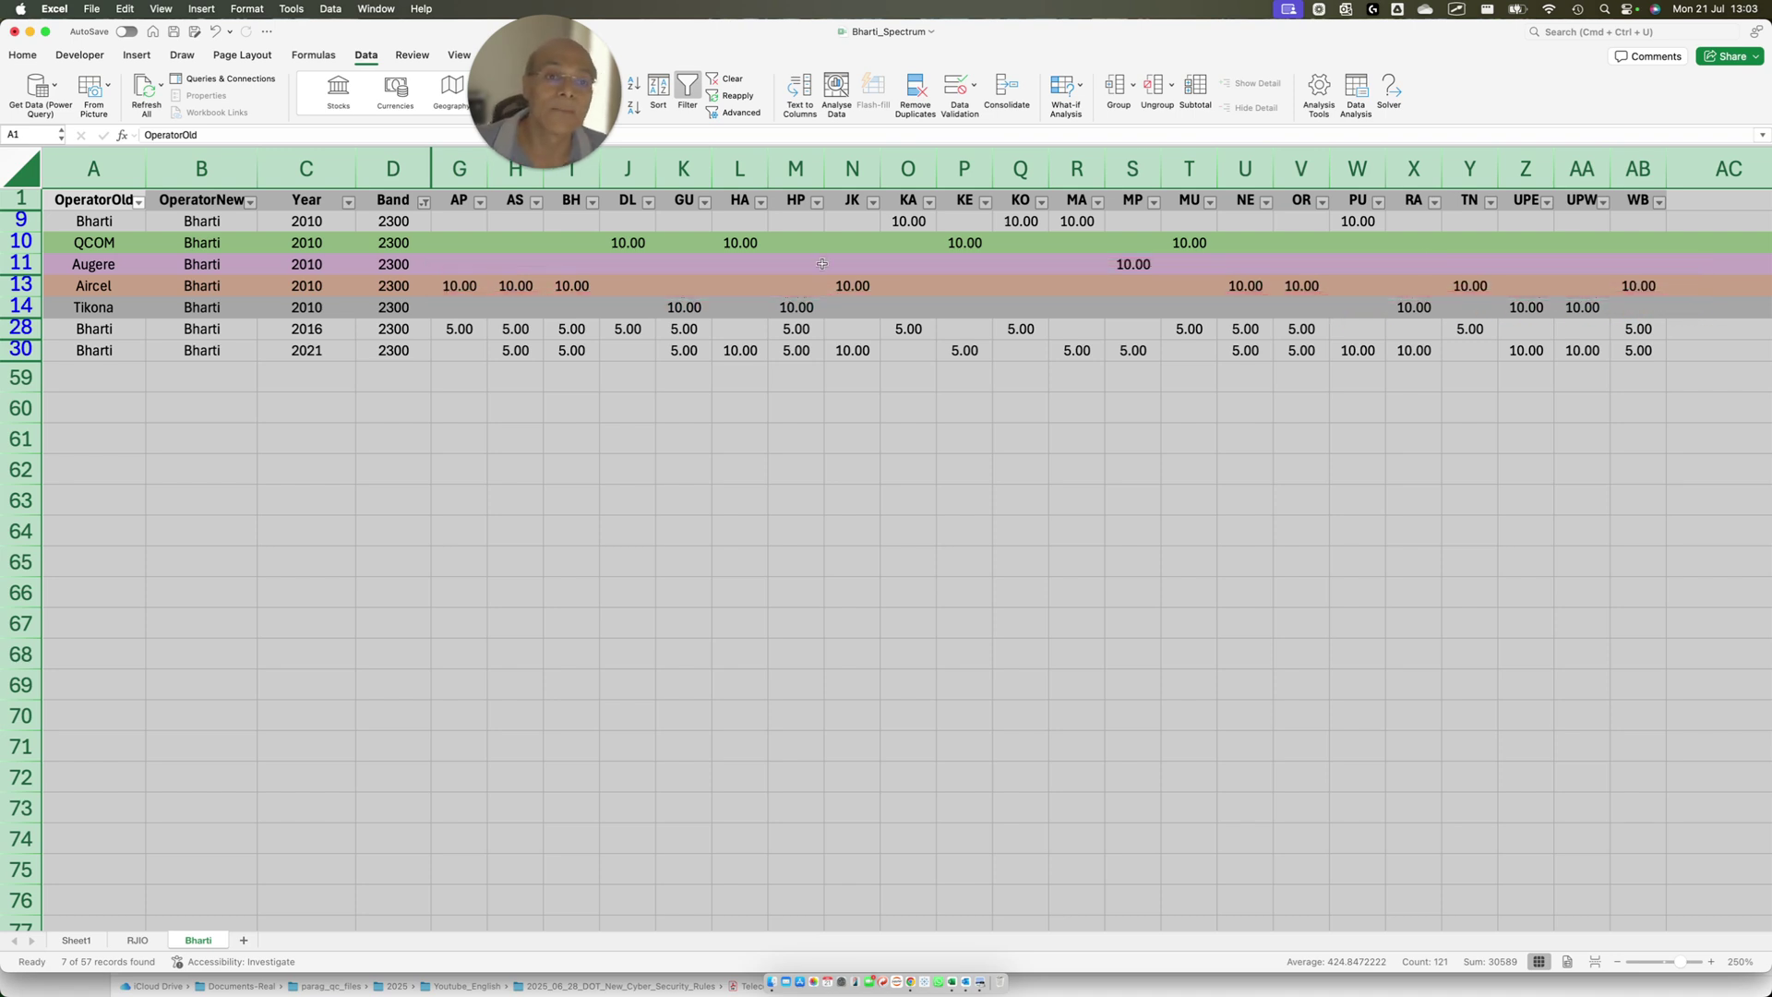
mouse_move(636, 289)
mouse_down()
mouse_move(831, 325)
mouse_move(1645, 322)
mouse_up()
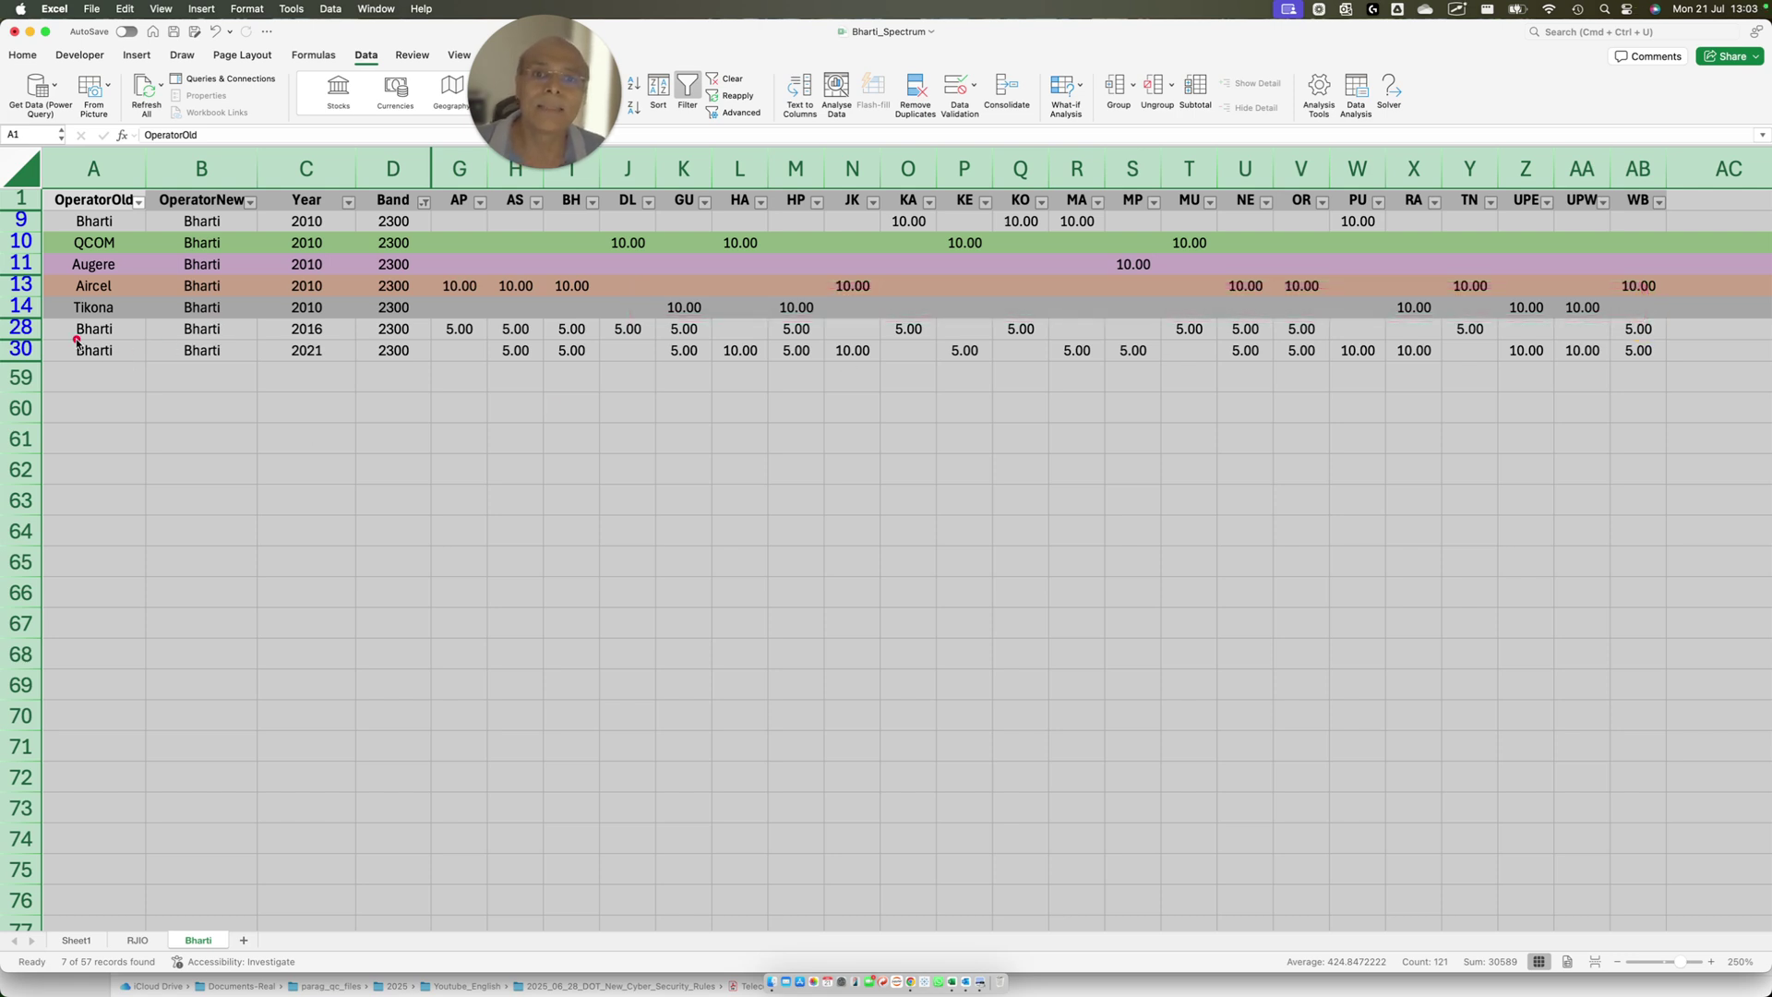
mouse_move(60, 325)
mouse_down()
mouse_move(364, 363)
mouse_move(663, 369)
mouse_up()
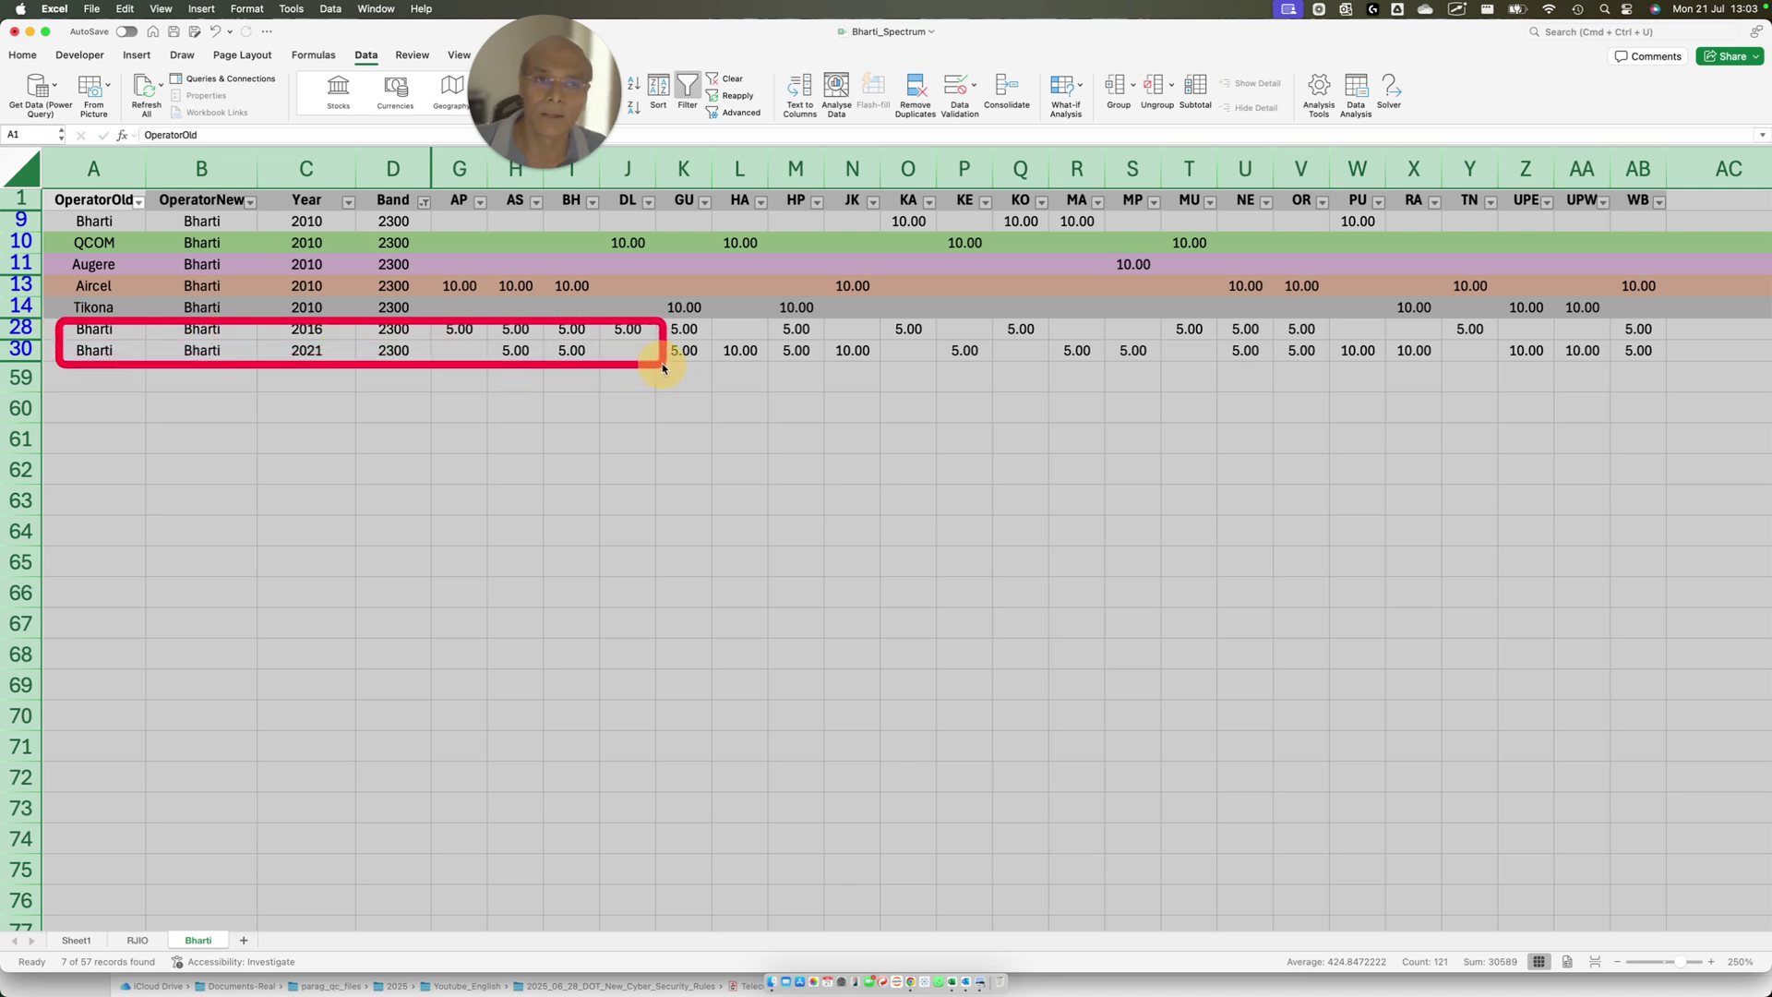
- Compare Bharti's 2016 and 2021 purchases in the 2300 band with the 2010 holdings from QCOM, Augere, Aircel and Tikona
drag(650, 320, 720, 348)
mouse_move(406, 308)
mouse_down()
mouse_move(960, 340)
mouse_move(1696, 339)
mouse_up()
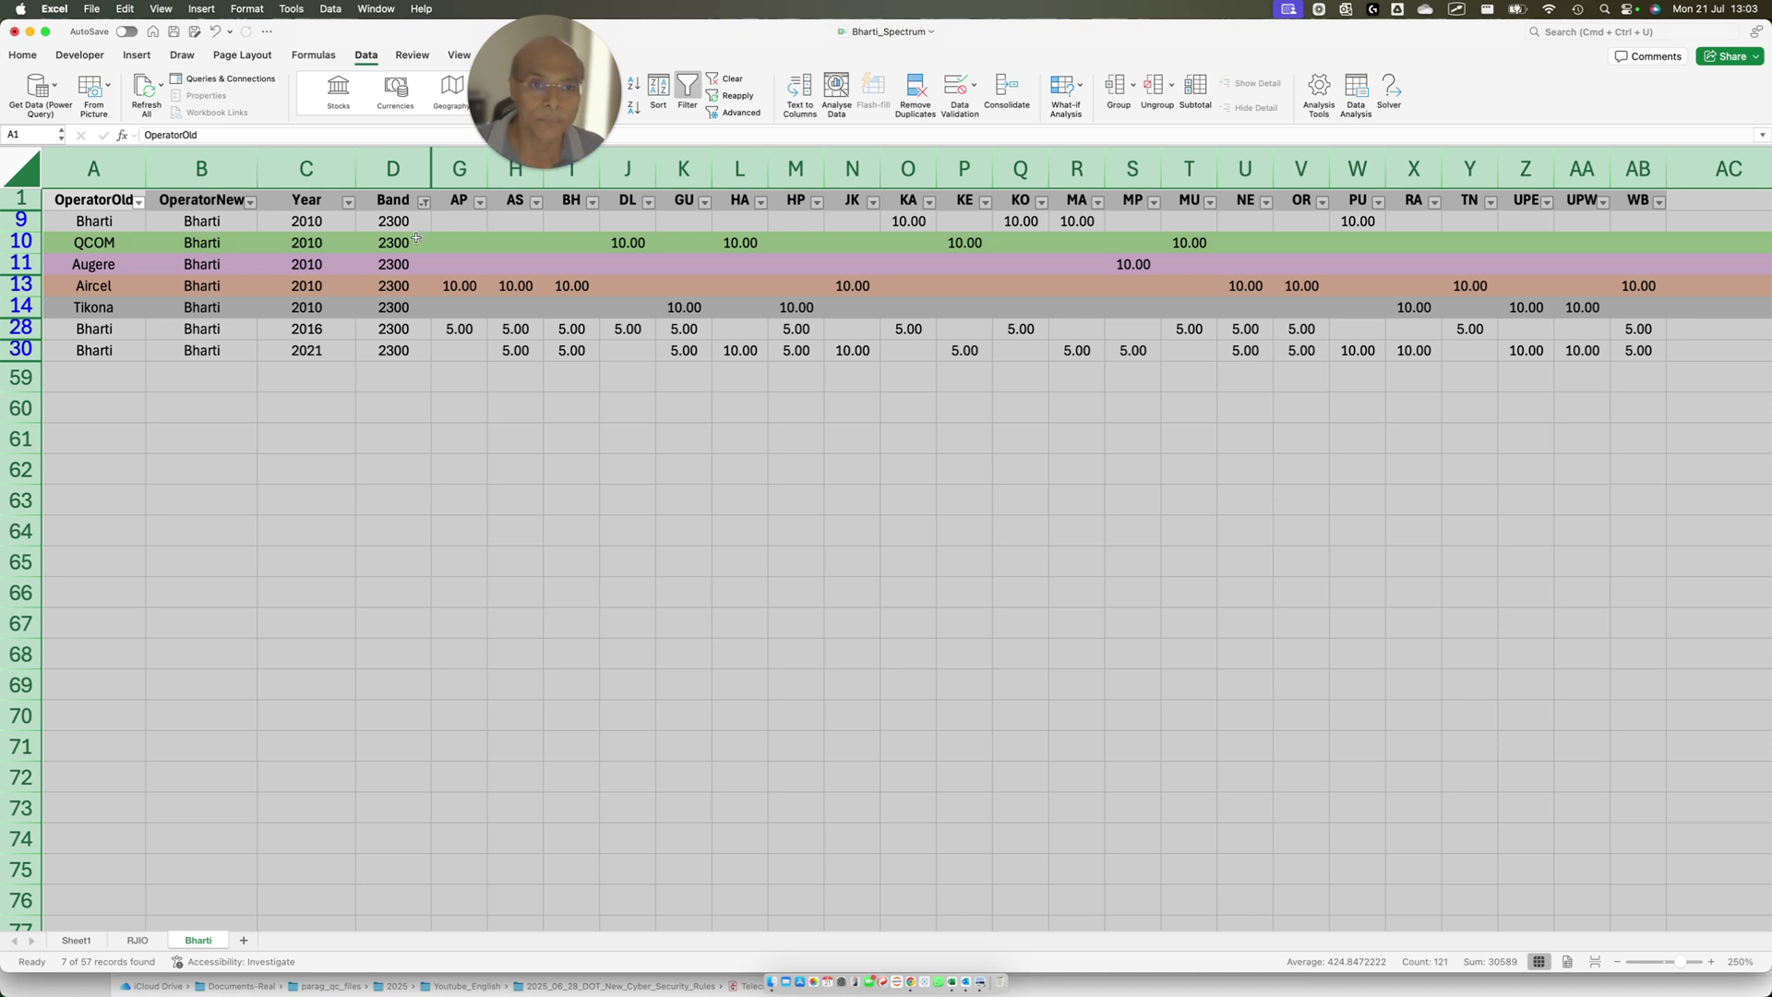
drag(67, 235, 364, 238)
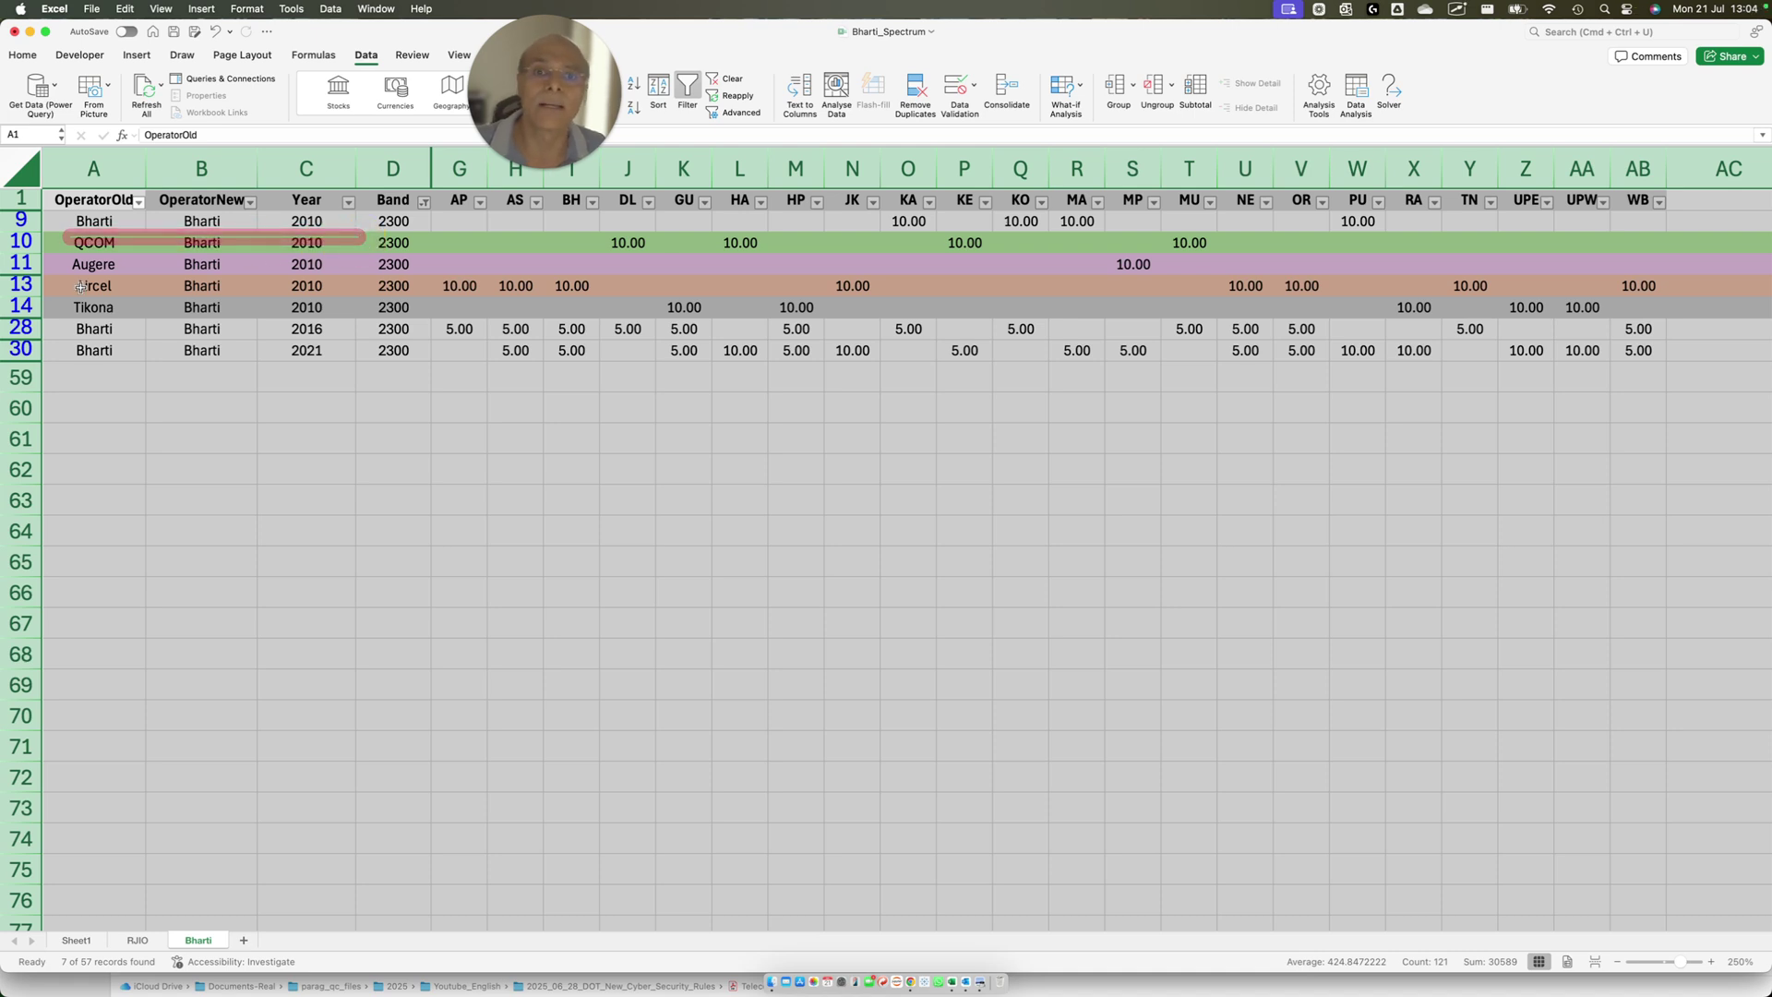
drag(80, 287, 415, 302)
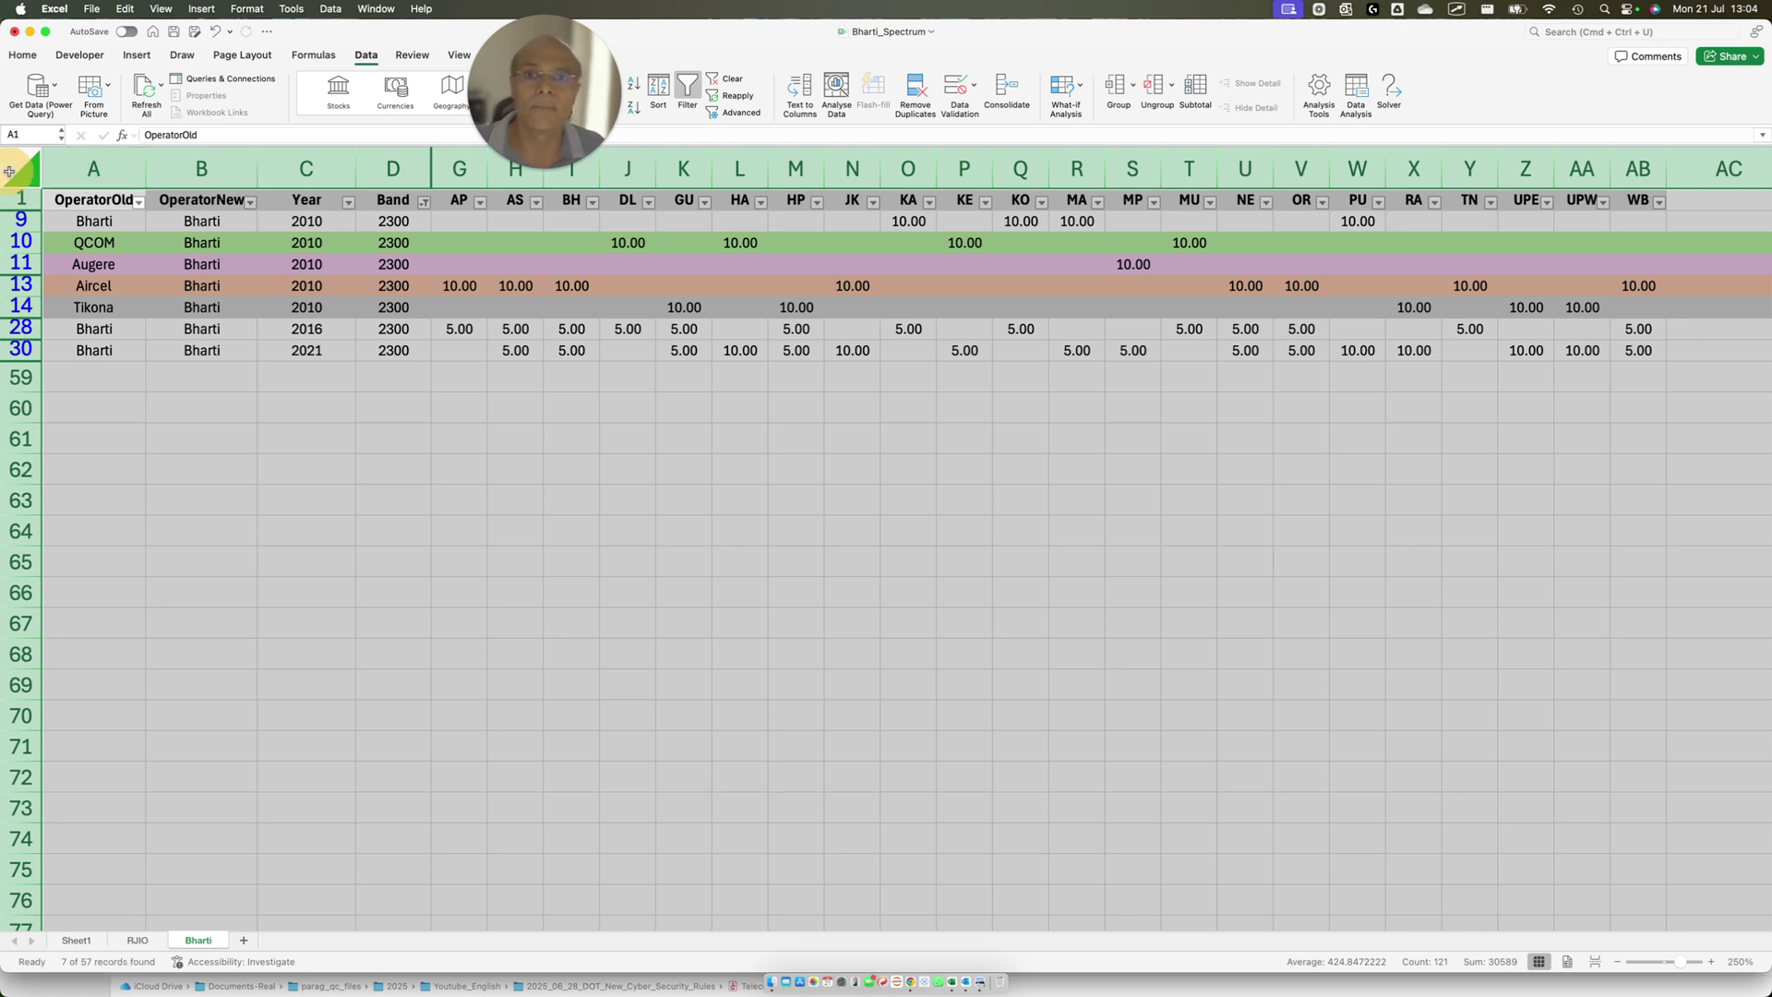
- Remove the filters from the Bharti sheet, and set the auction year to 2012 in the Streamlit dashboard in Chrome
click(684, 93)
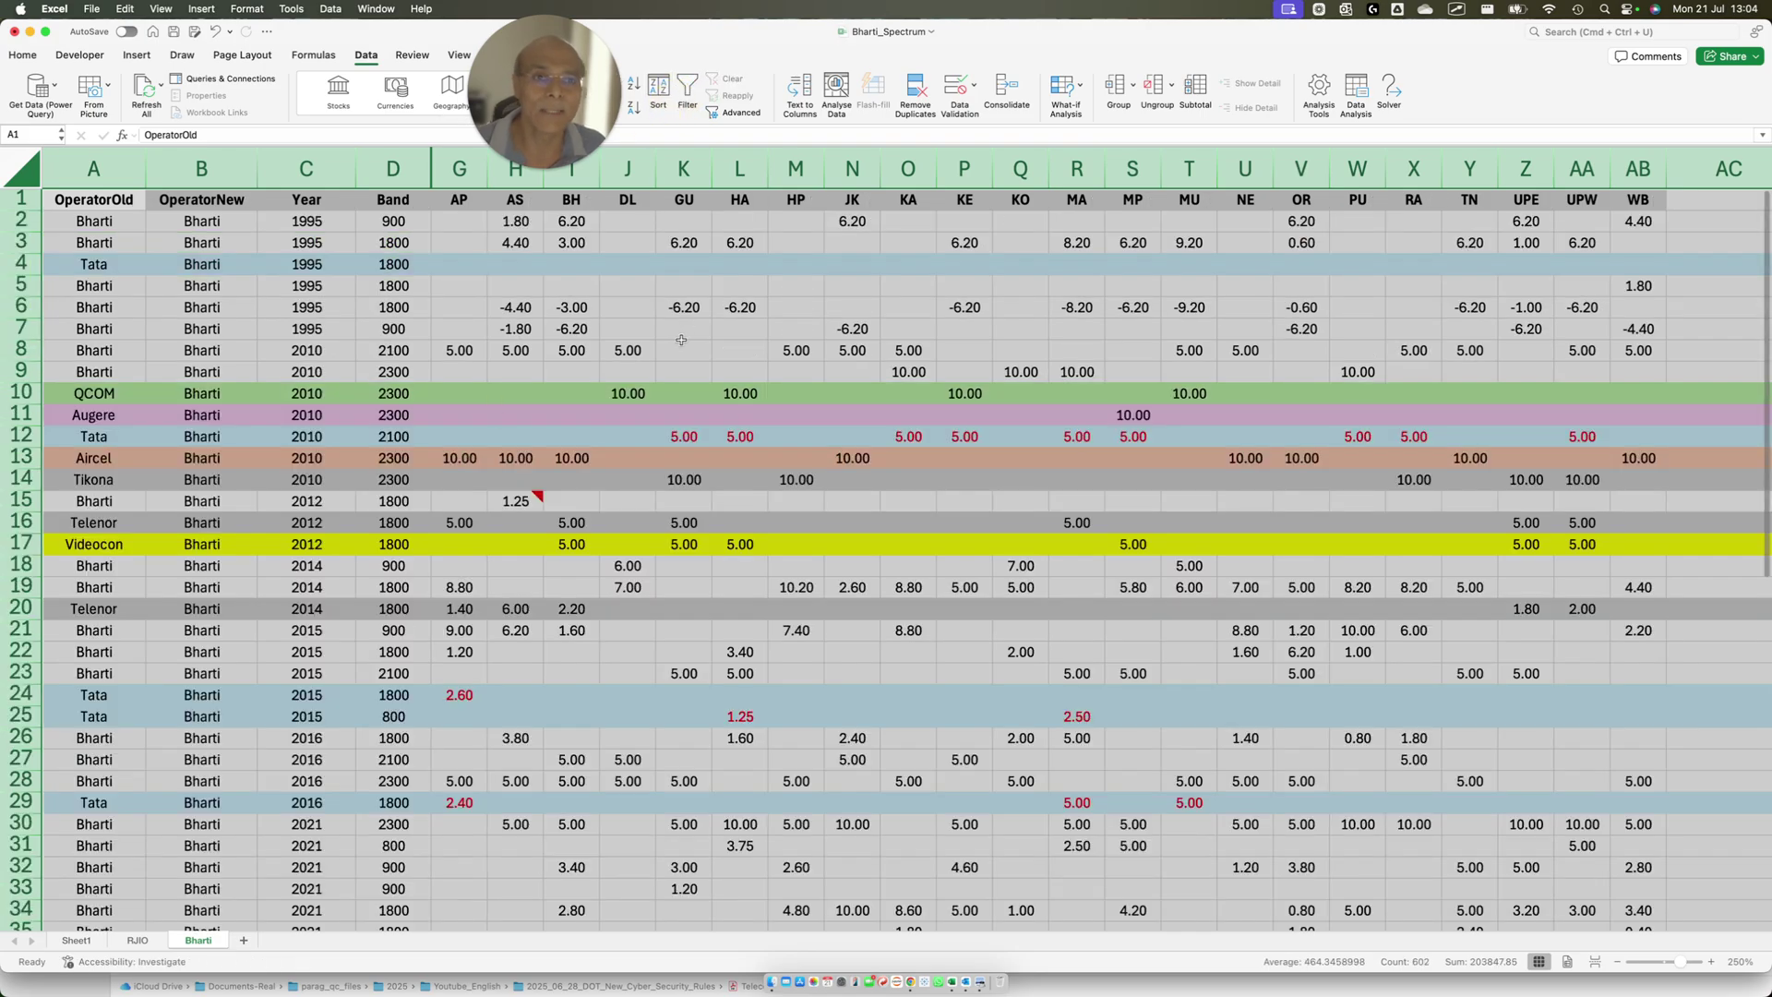
key(ctrl+Up)
click(1426, 762)
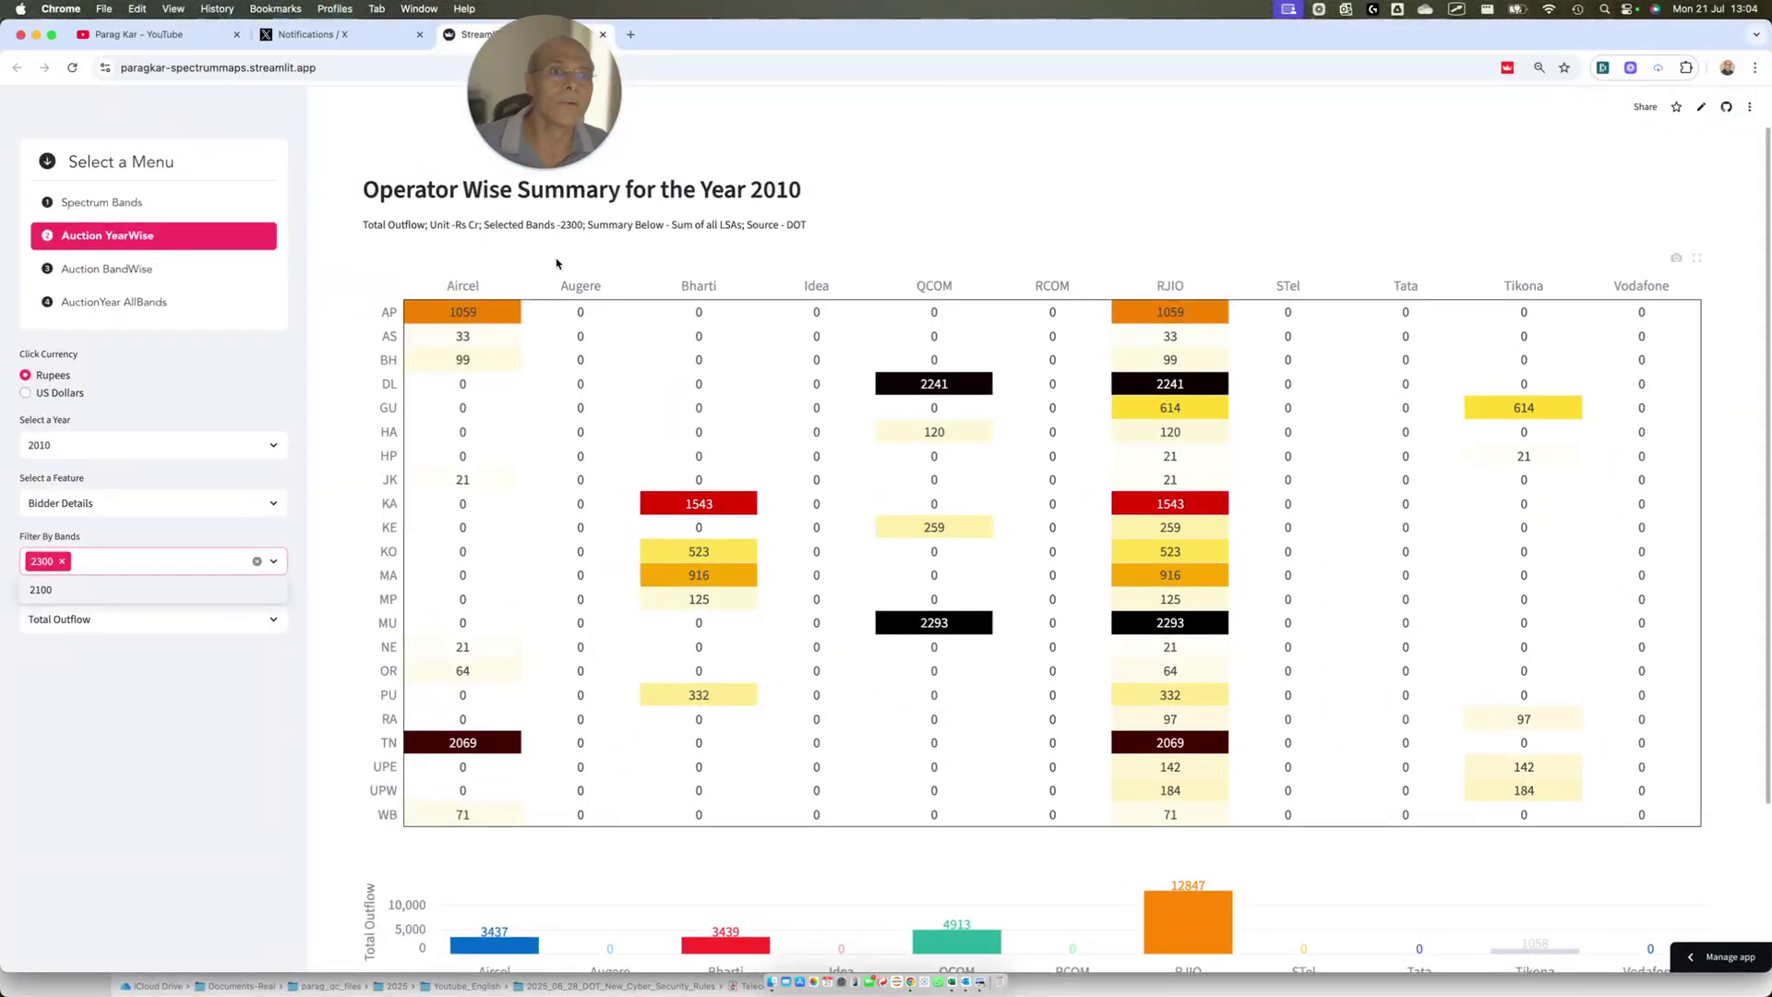
click(276, 448)
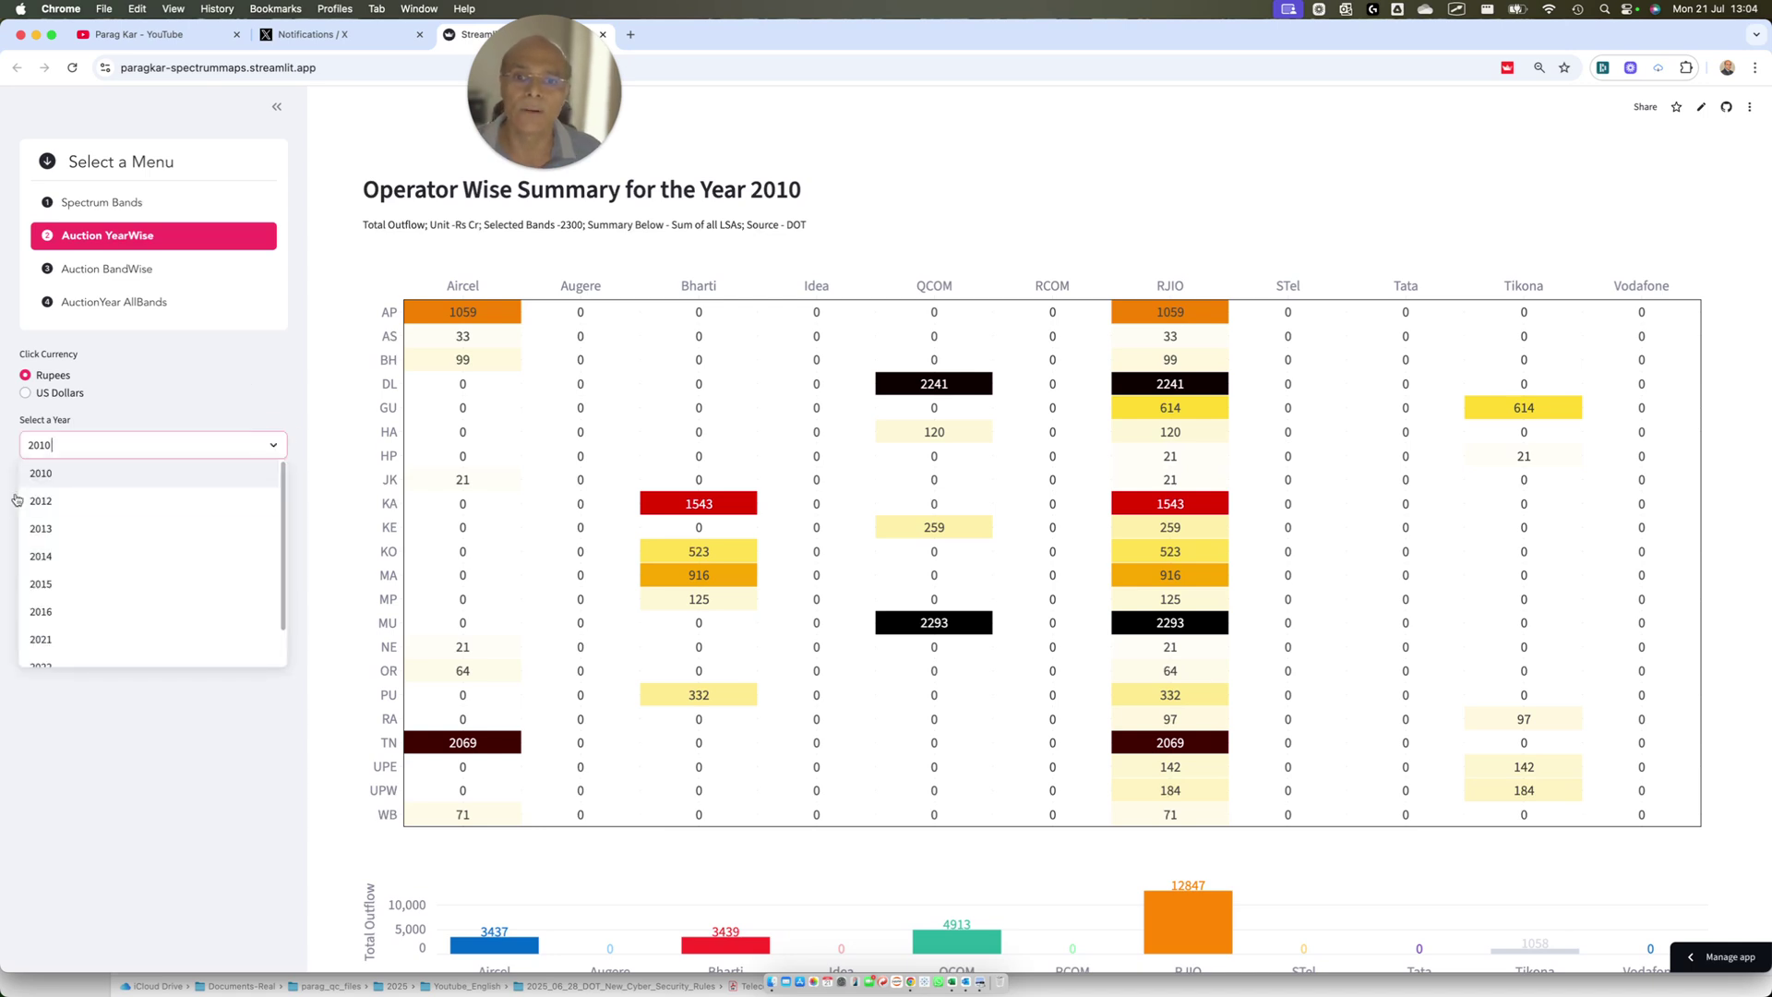
click(67, 503)
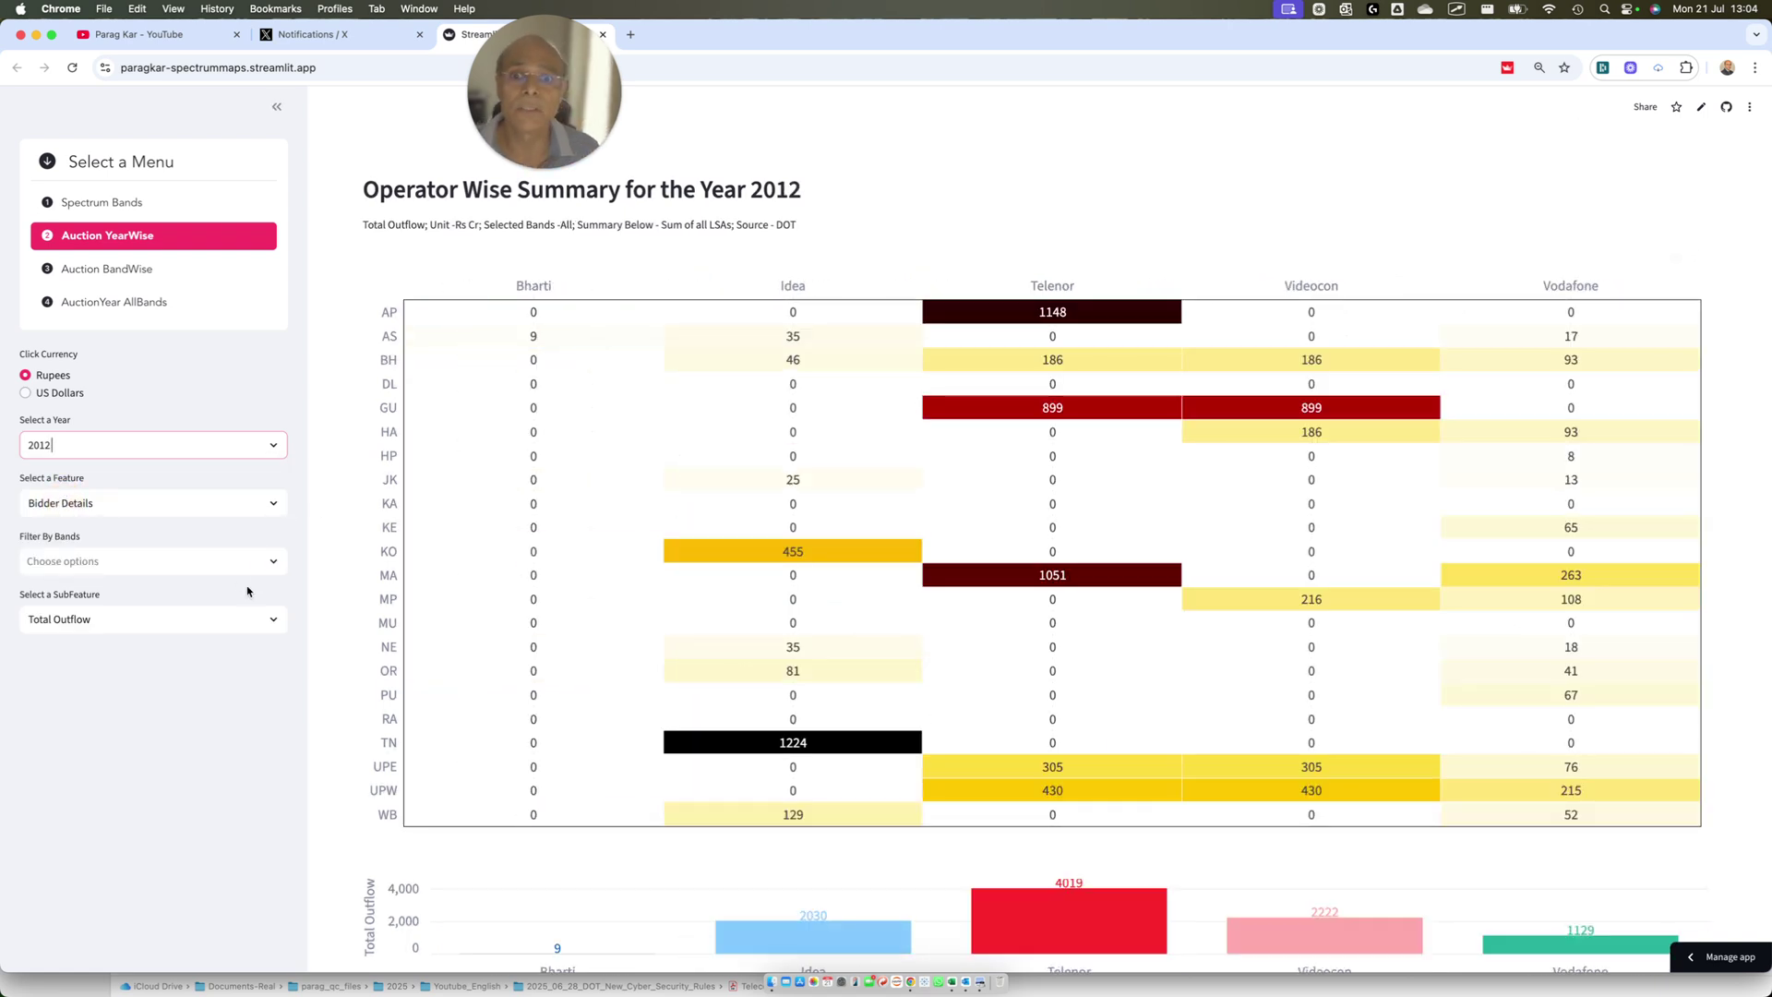
click(173, 560)
click(41, 590)
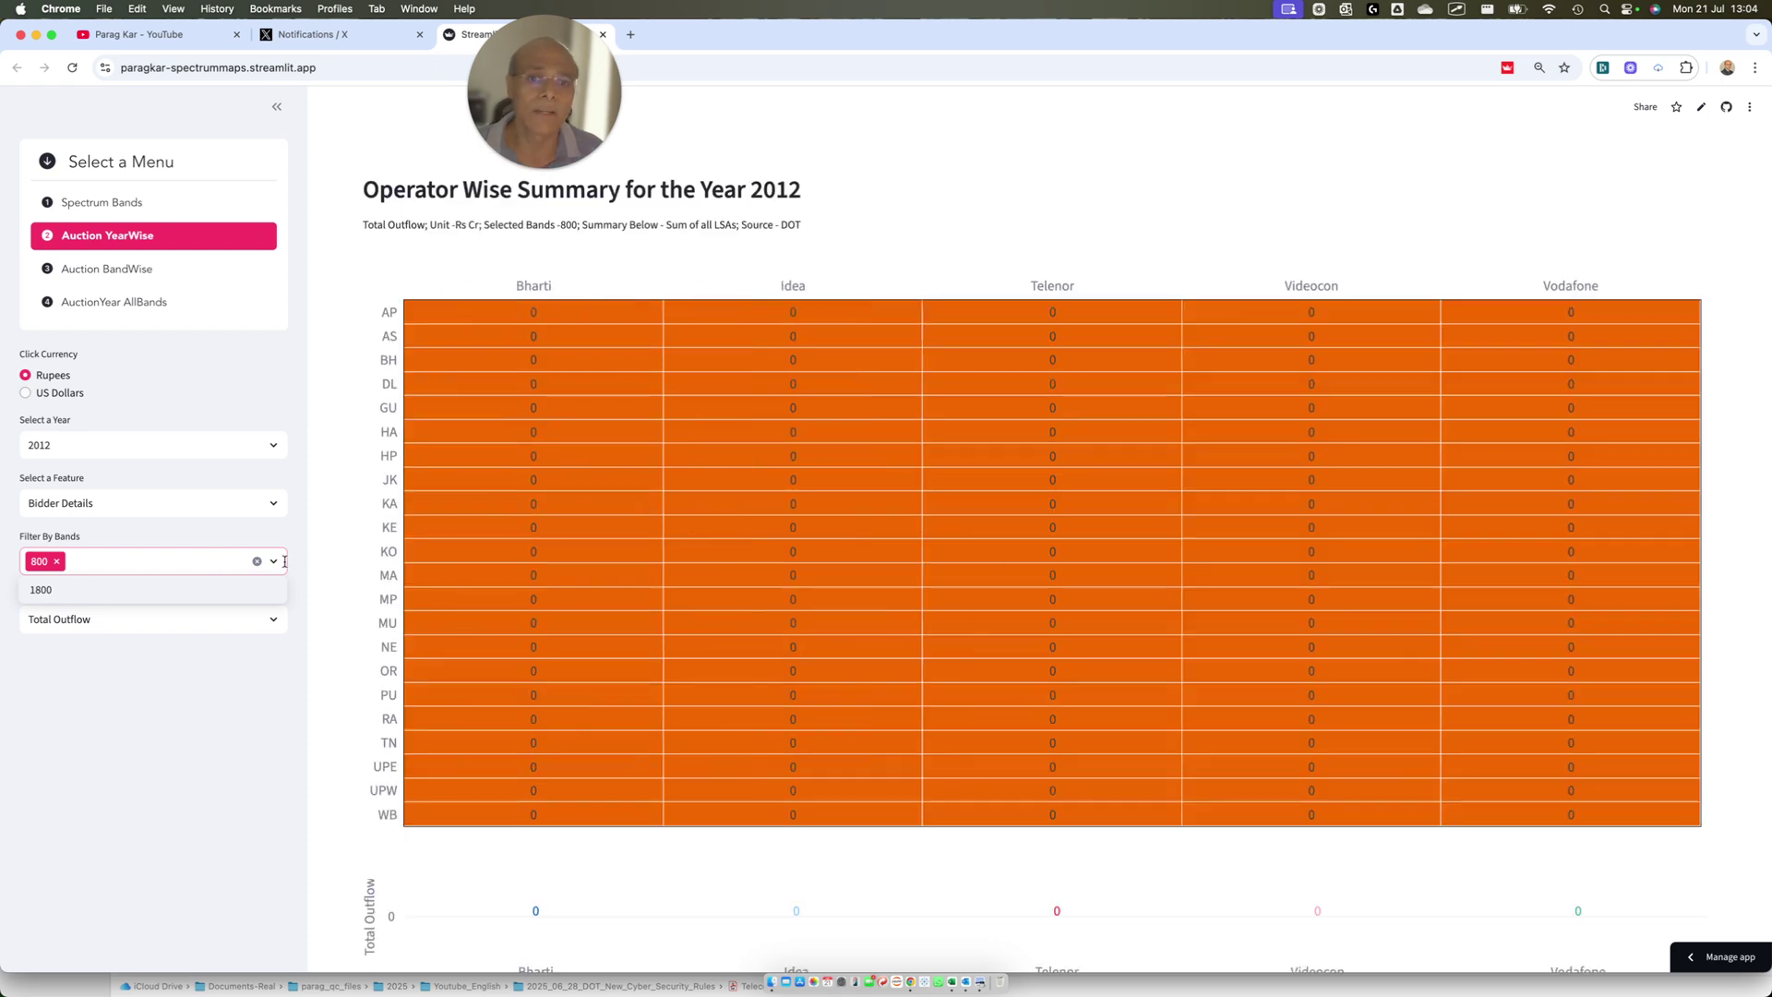
click(272, 564)
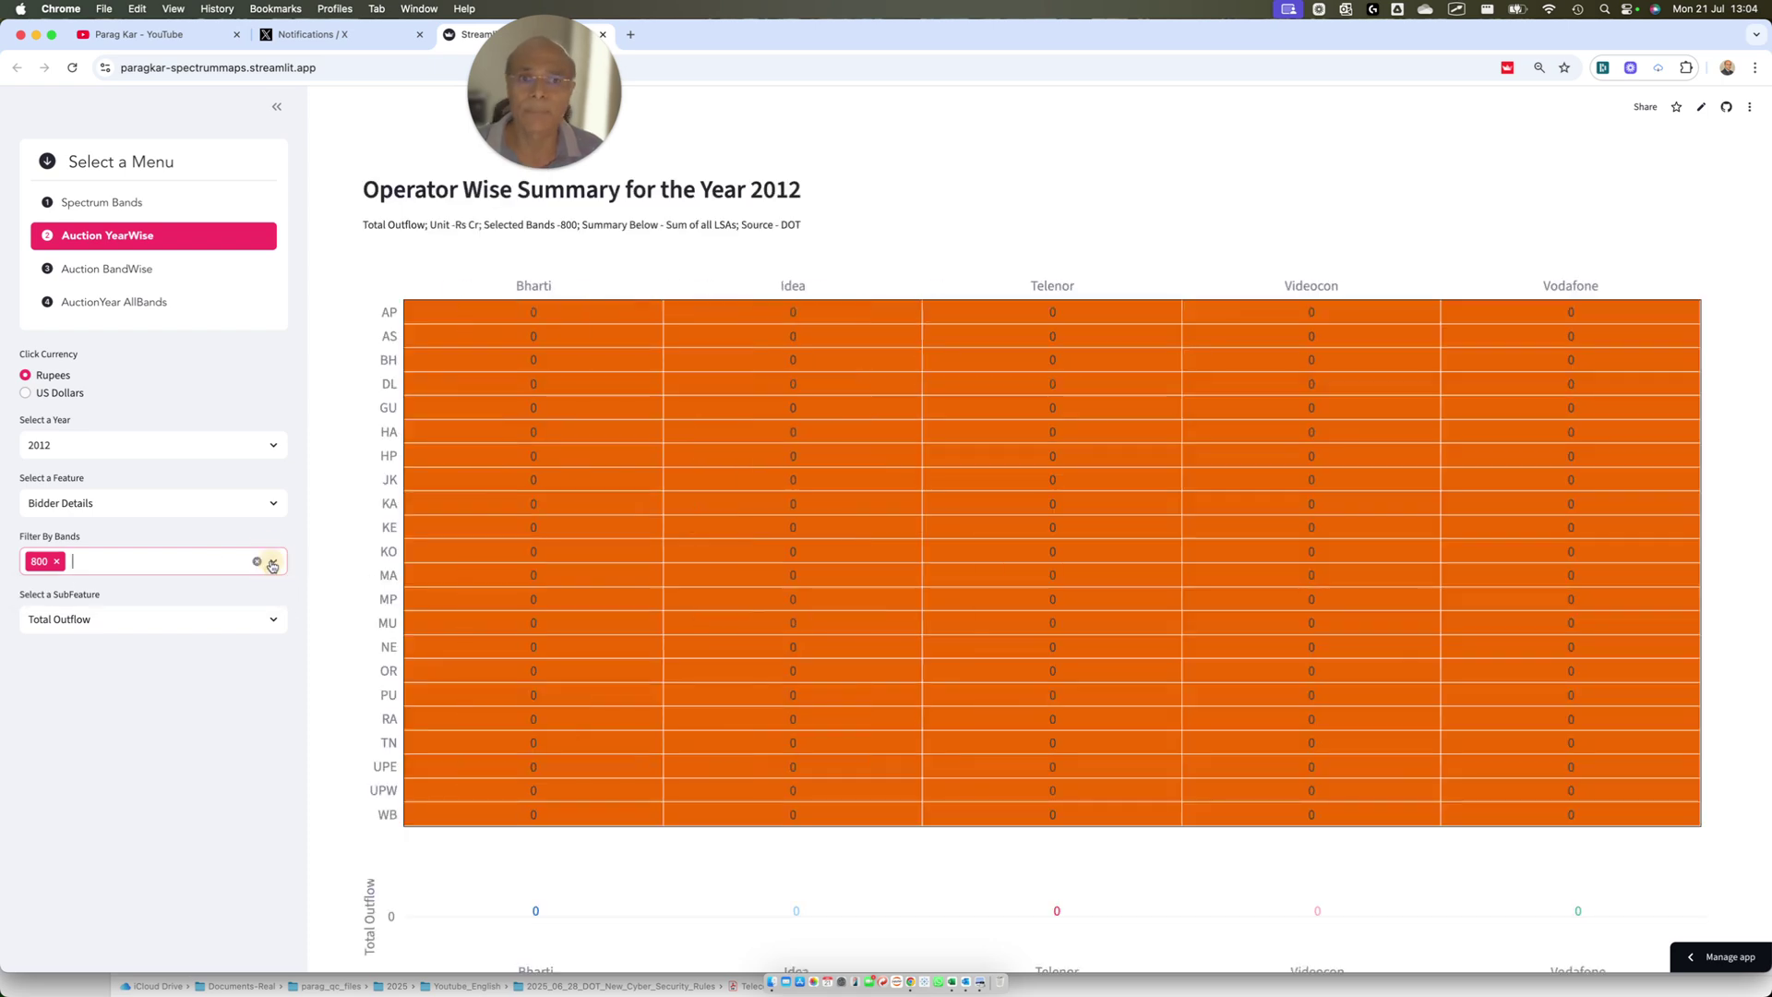
click(54, 561)
- Filter the 2012 operator-wise total outflow summary to the 1800 band
click(273, 563)
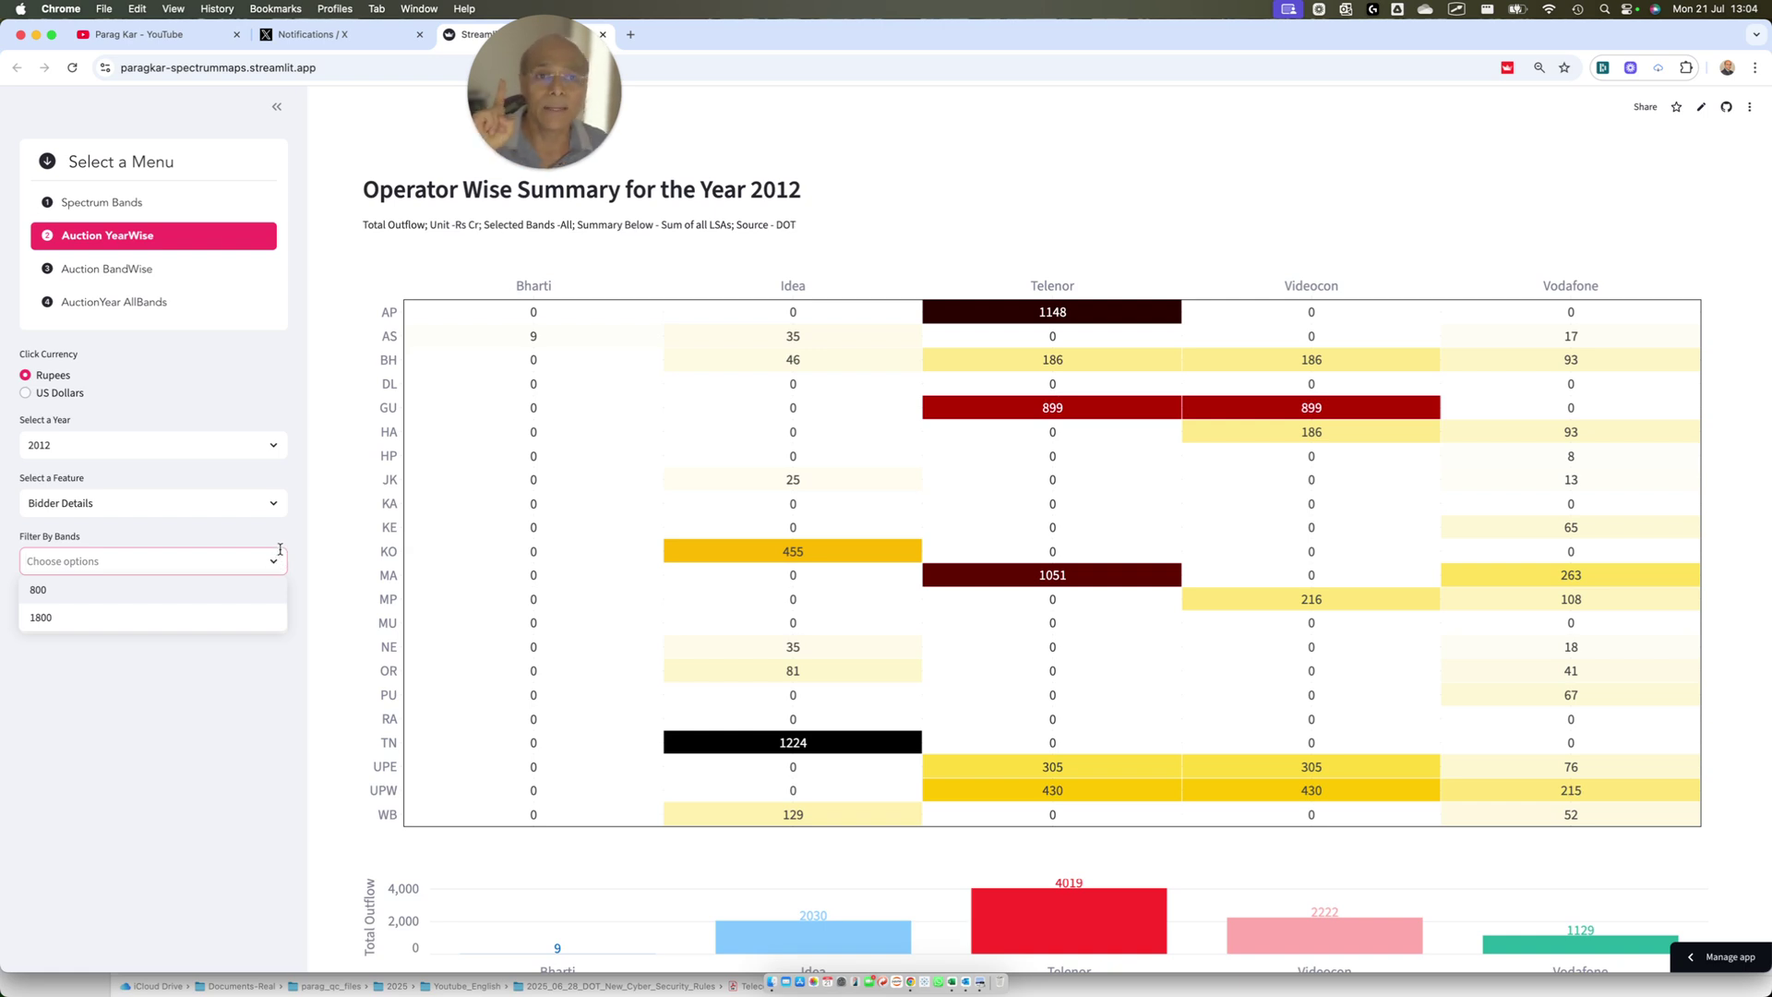
click(42, 617)
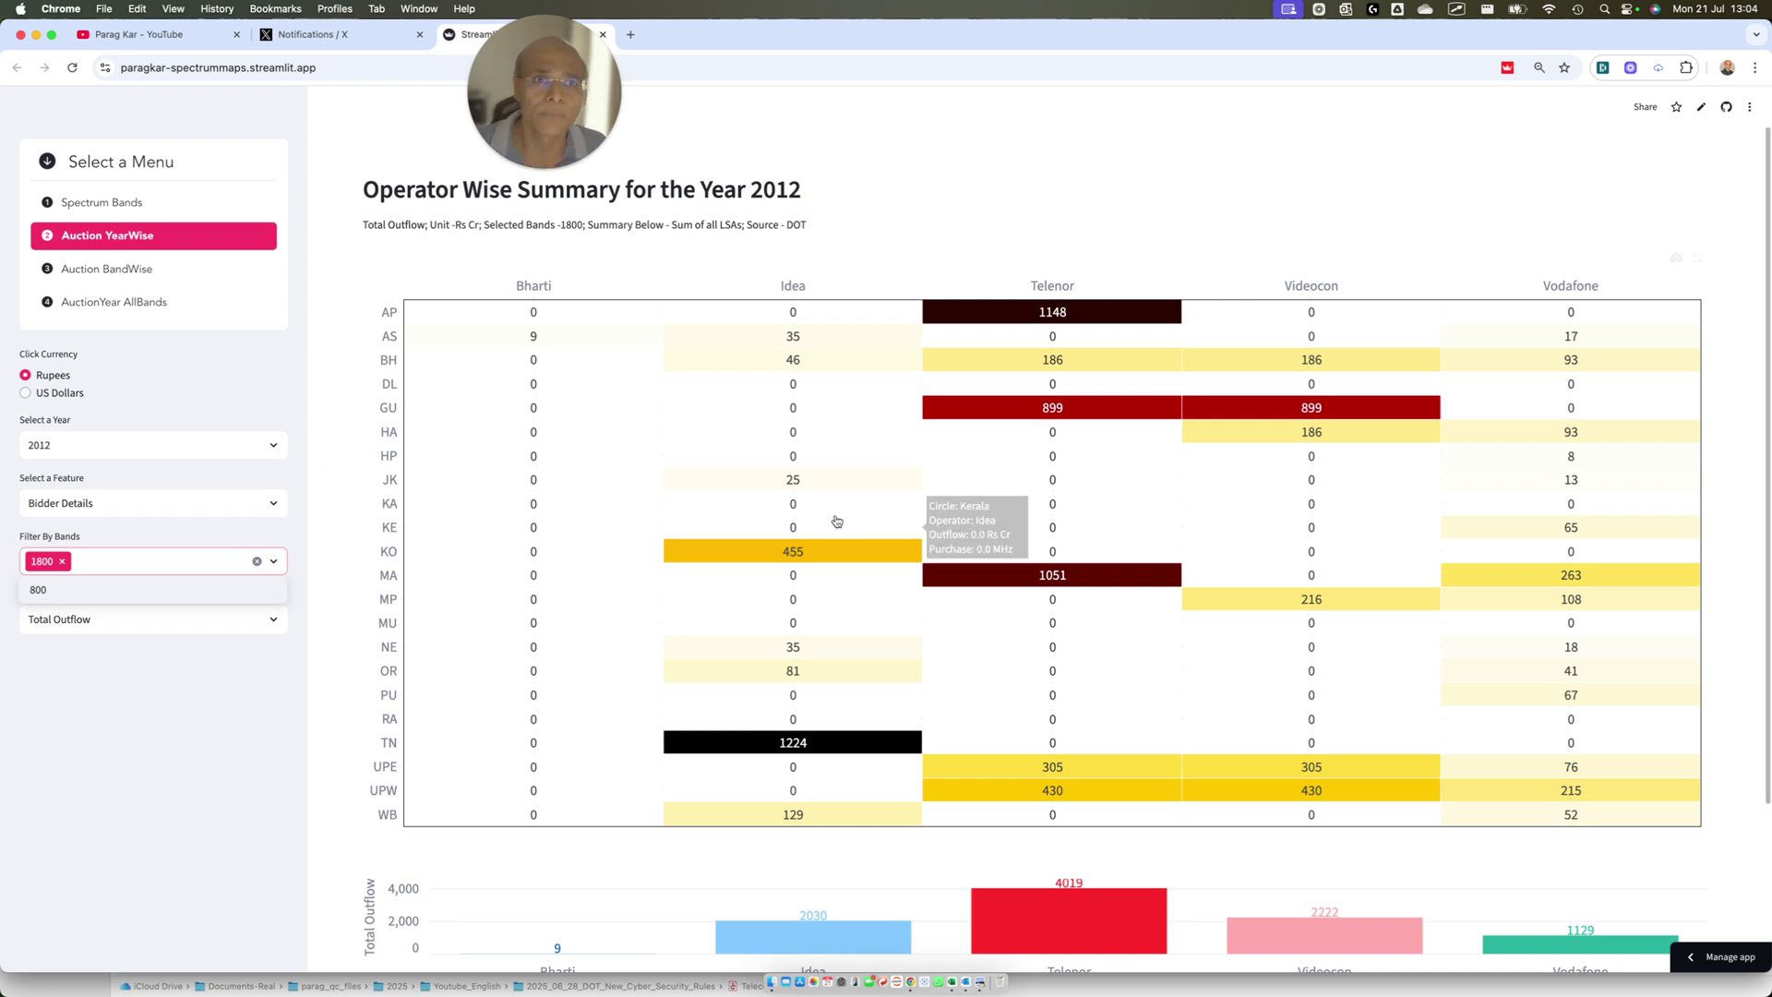
drag(725, 153, 895, 234)
- Examine the total outflow bars for Bharti, Idea, Vodafone, Telenor and Videocon in the 2012 auction of the 1800 band
mouse_move(981, 610)
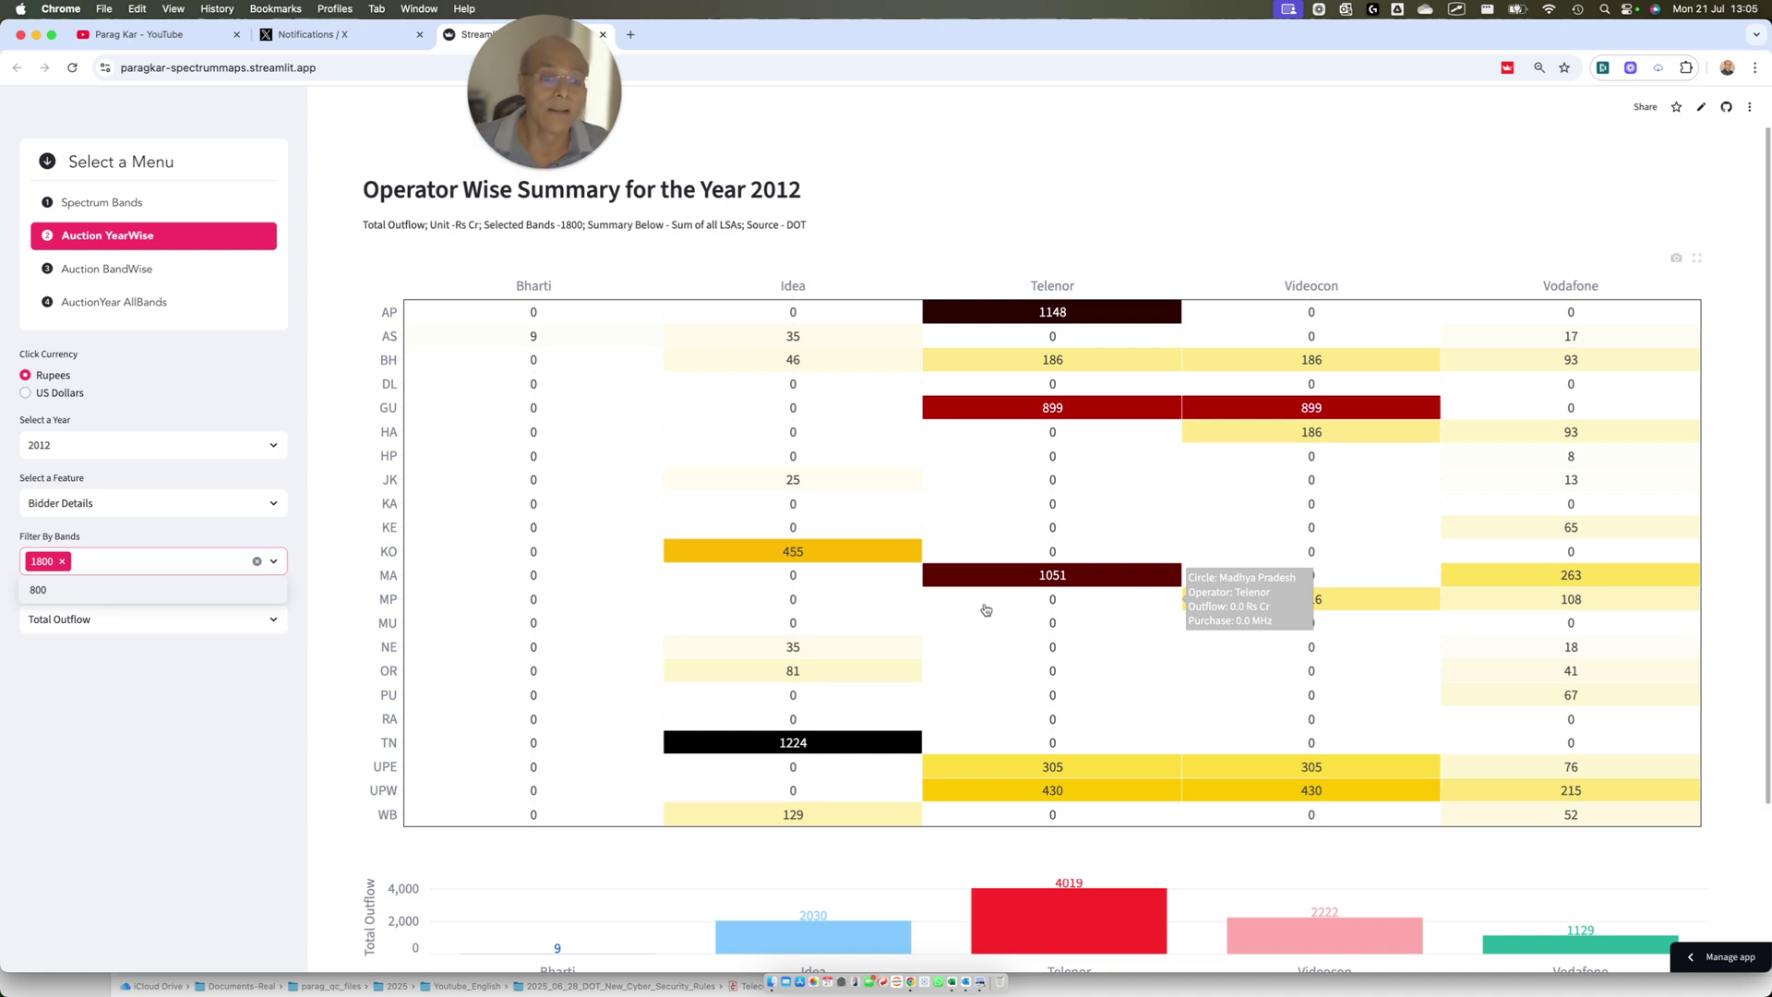
scroll(785, 646, down, 2)
drag(499, 852, 645, 933)
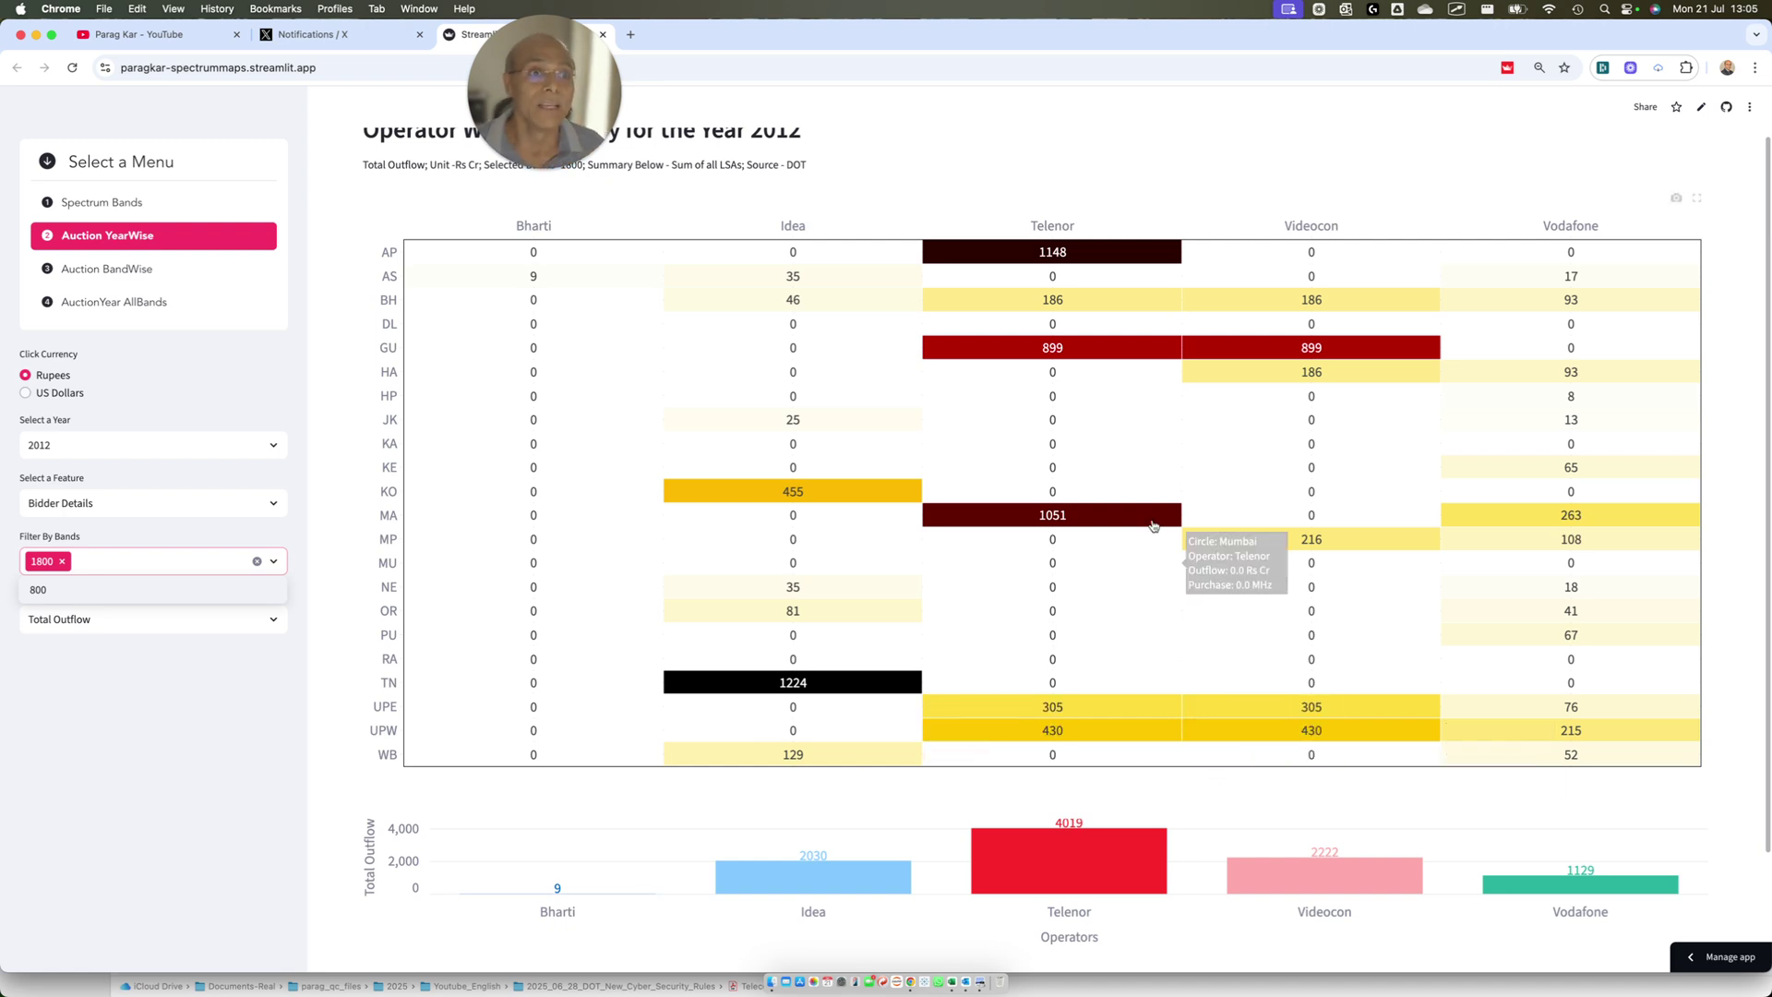
mouse_move(687, 799)
mouse_down()
mouse_move(917, 831)
mouse_move(1610, 867)
mouse_up()
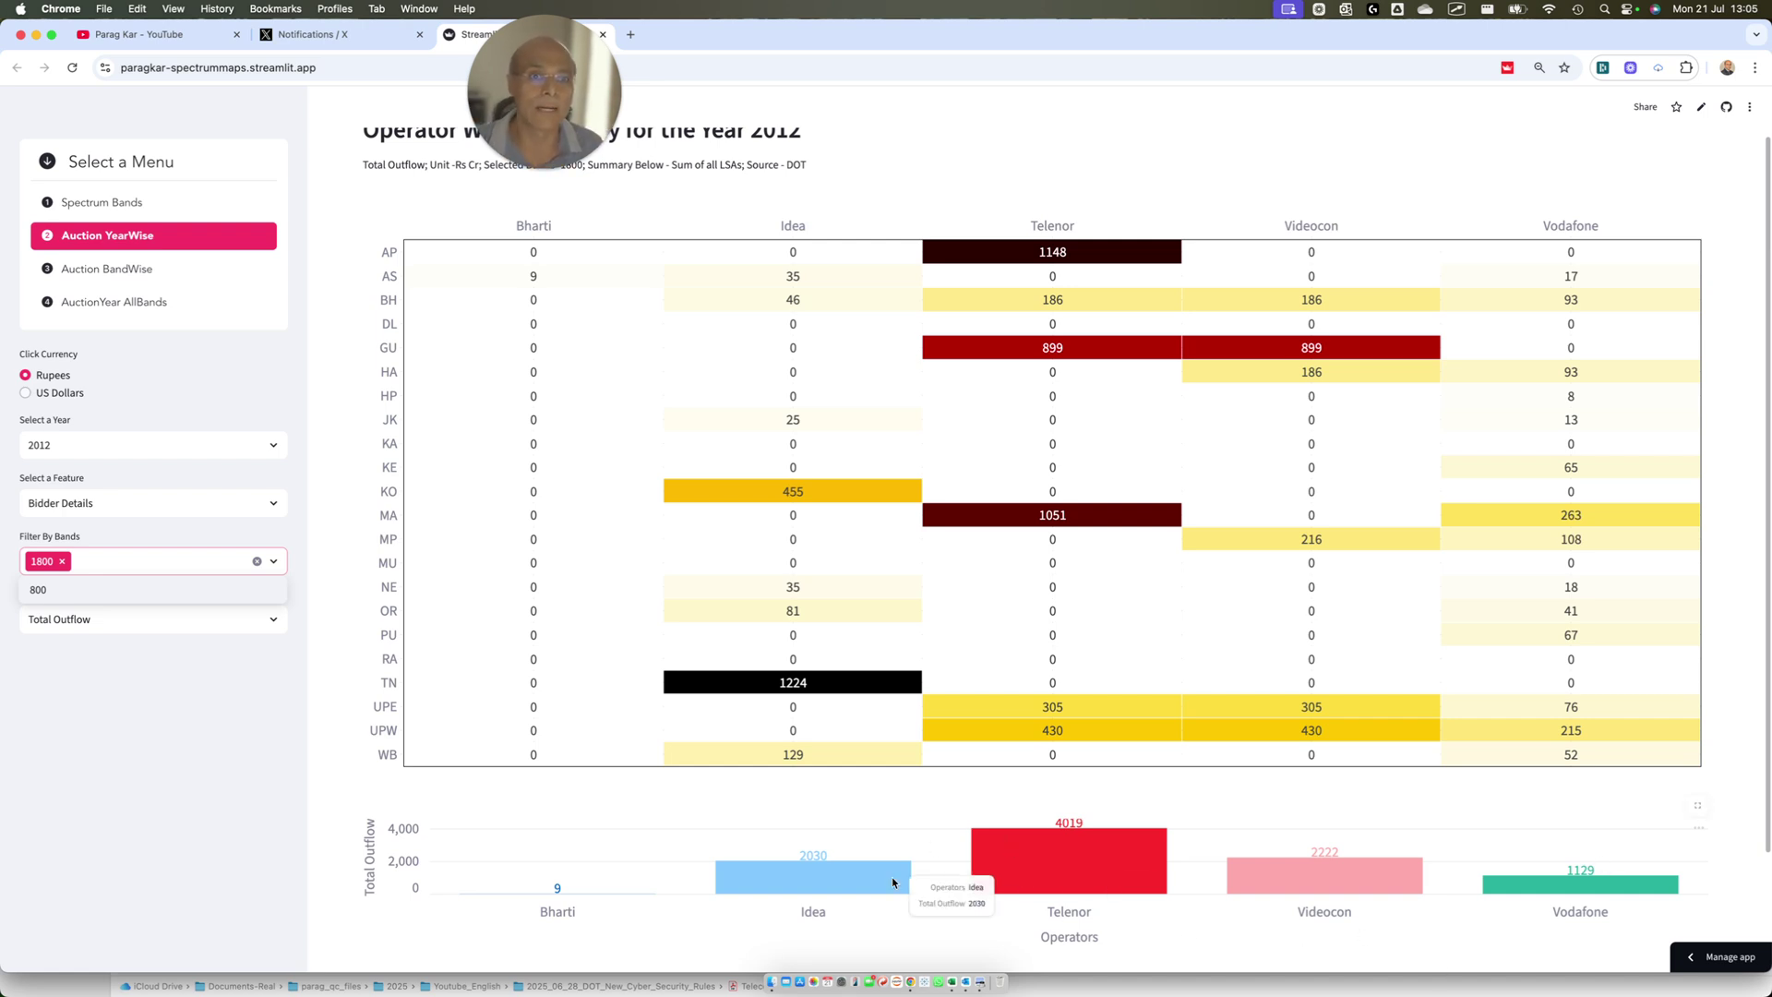
drag(445, 825, 637, 937)
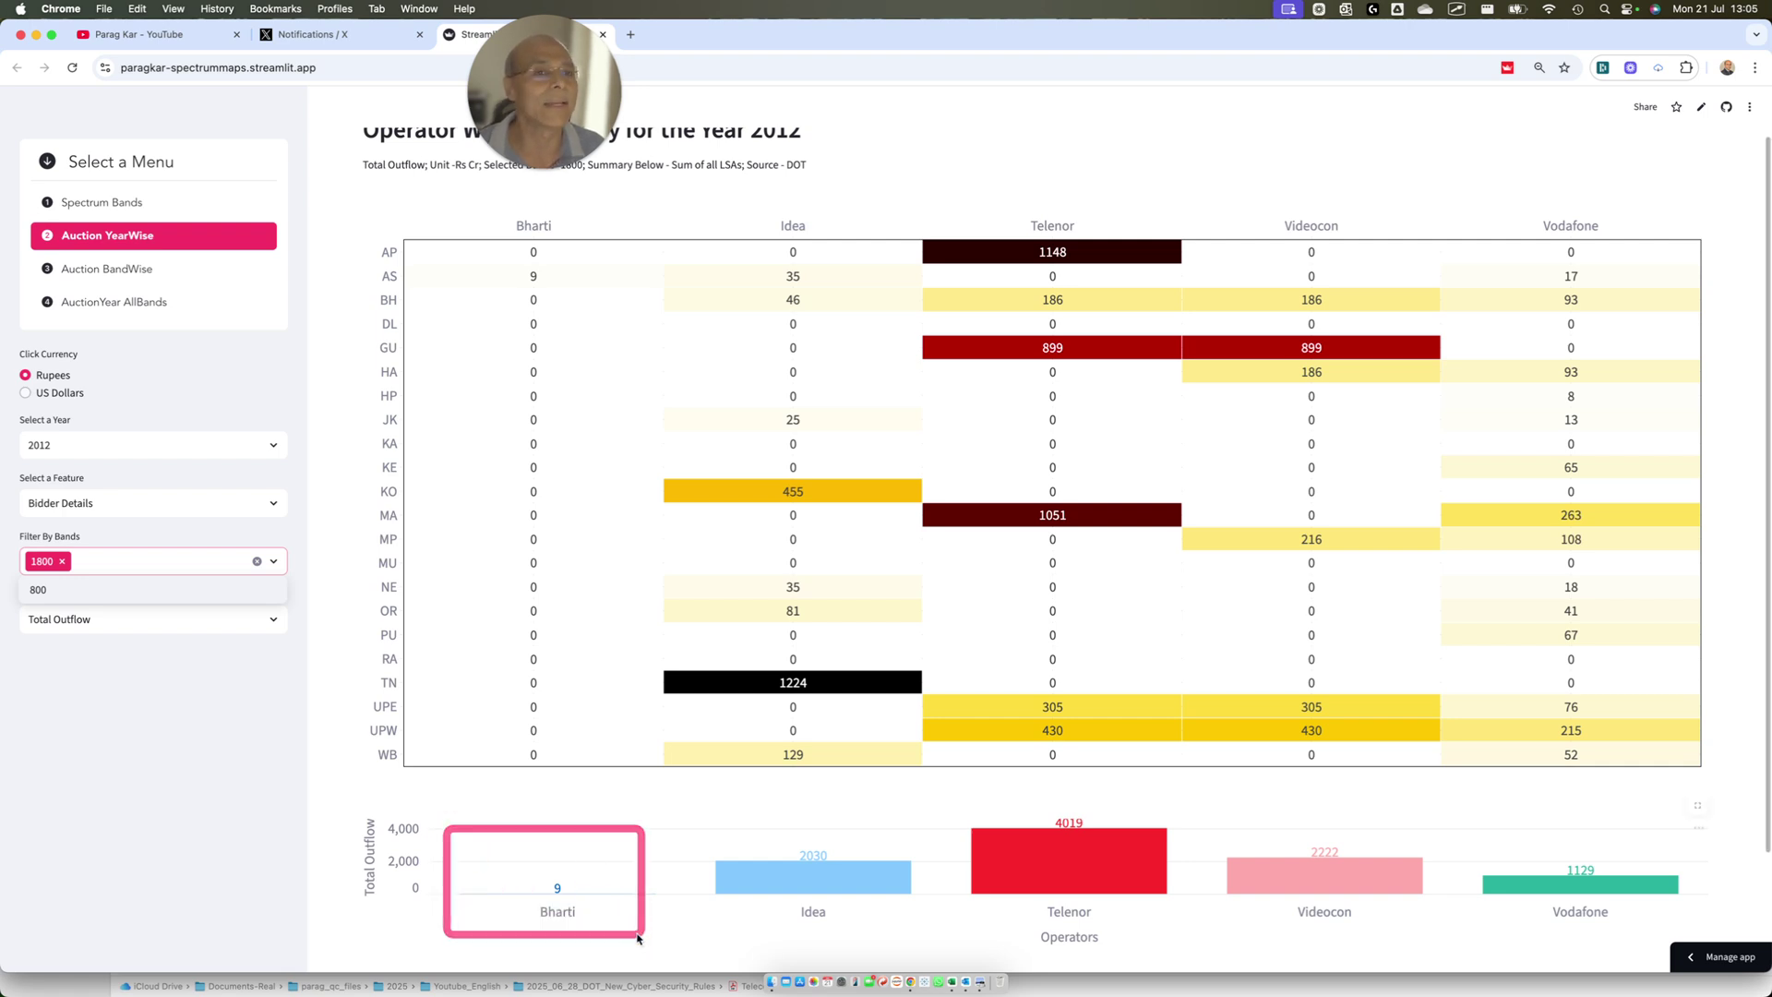
click(799, 880)
drag(749, 815, 897, 893)
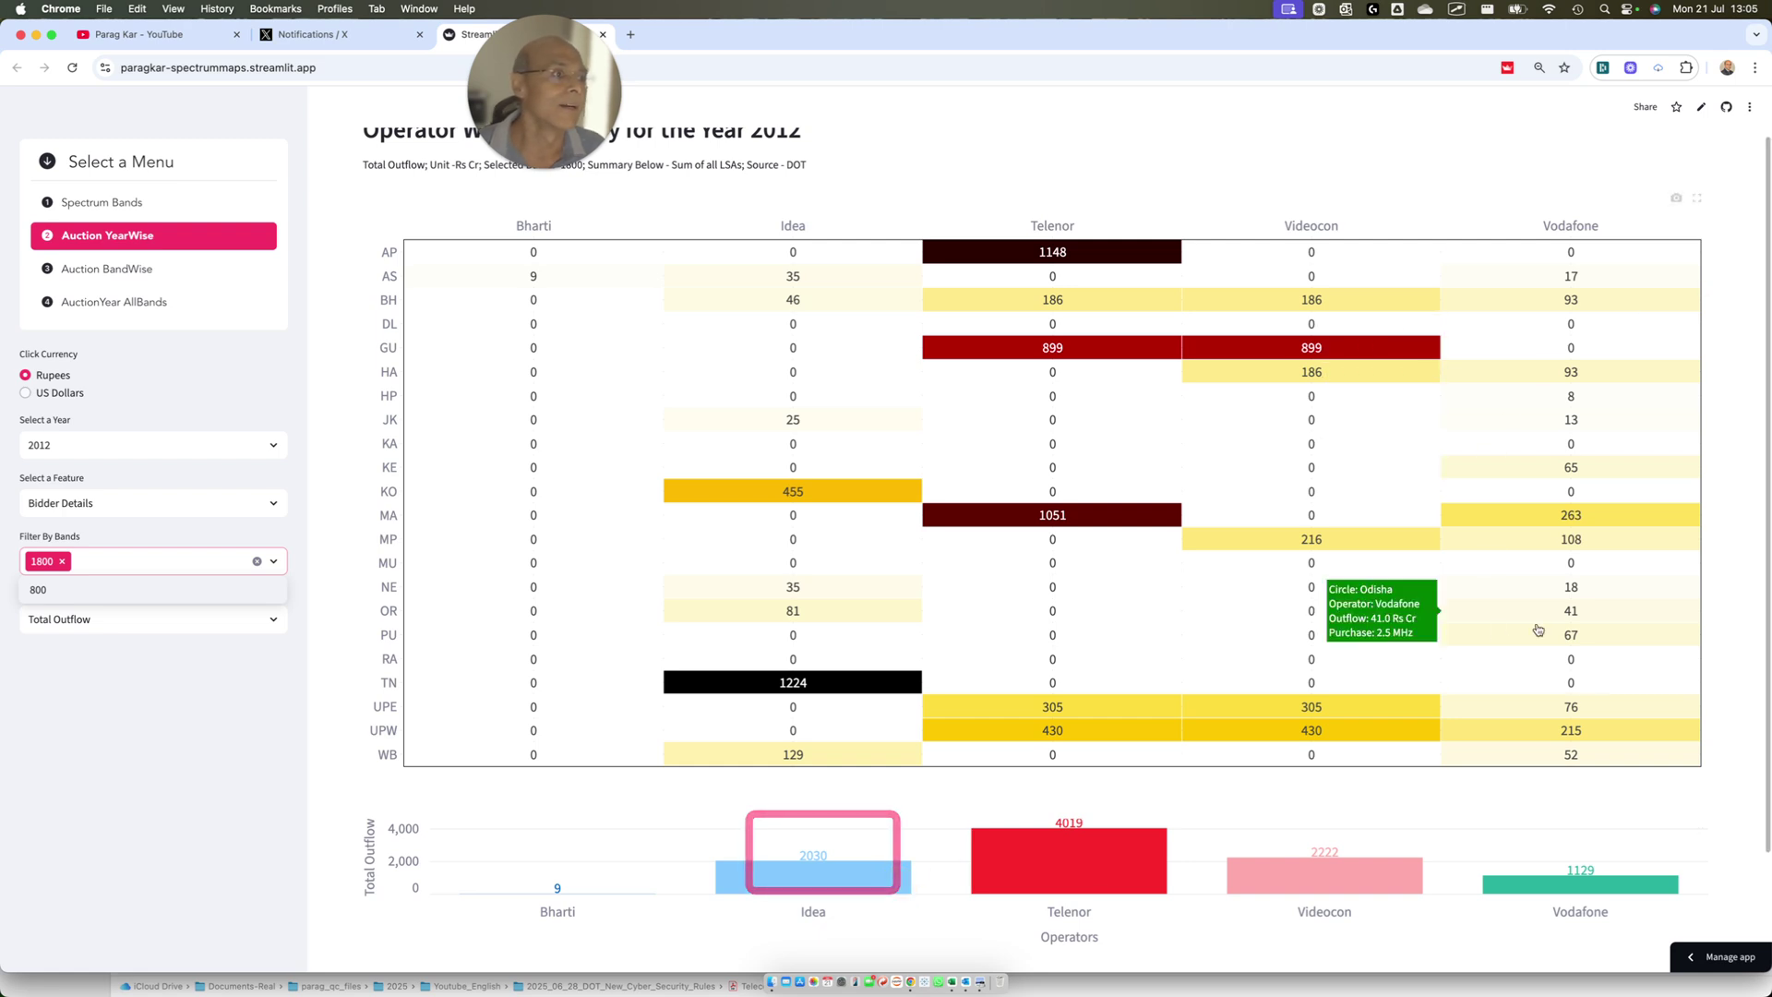
click(1527, 842)
drag(1523, 833, 1640, 894)
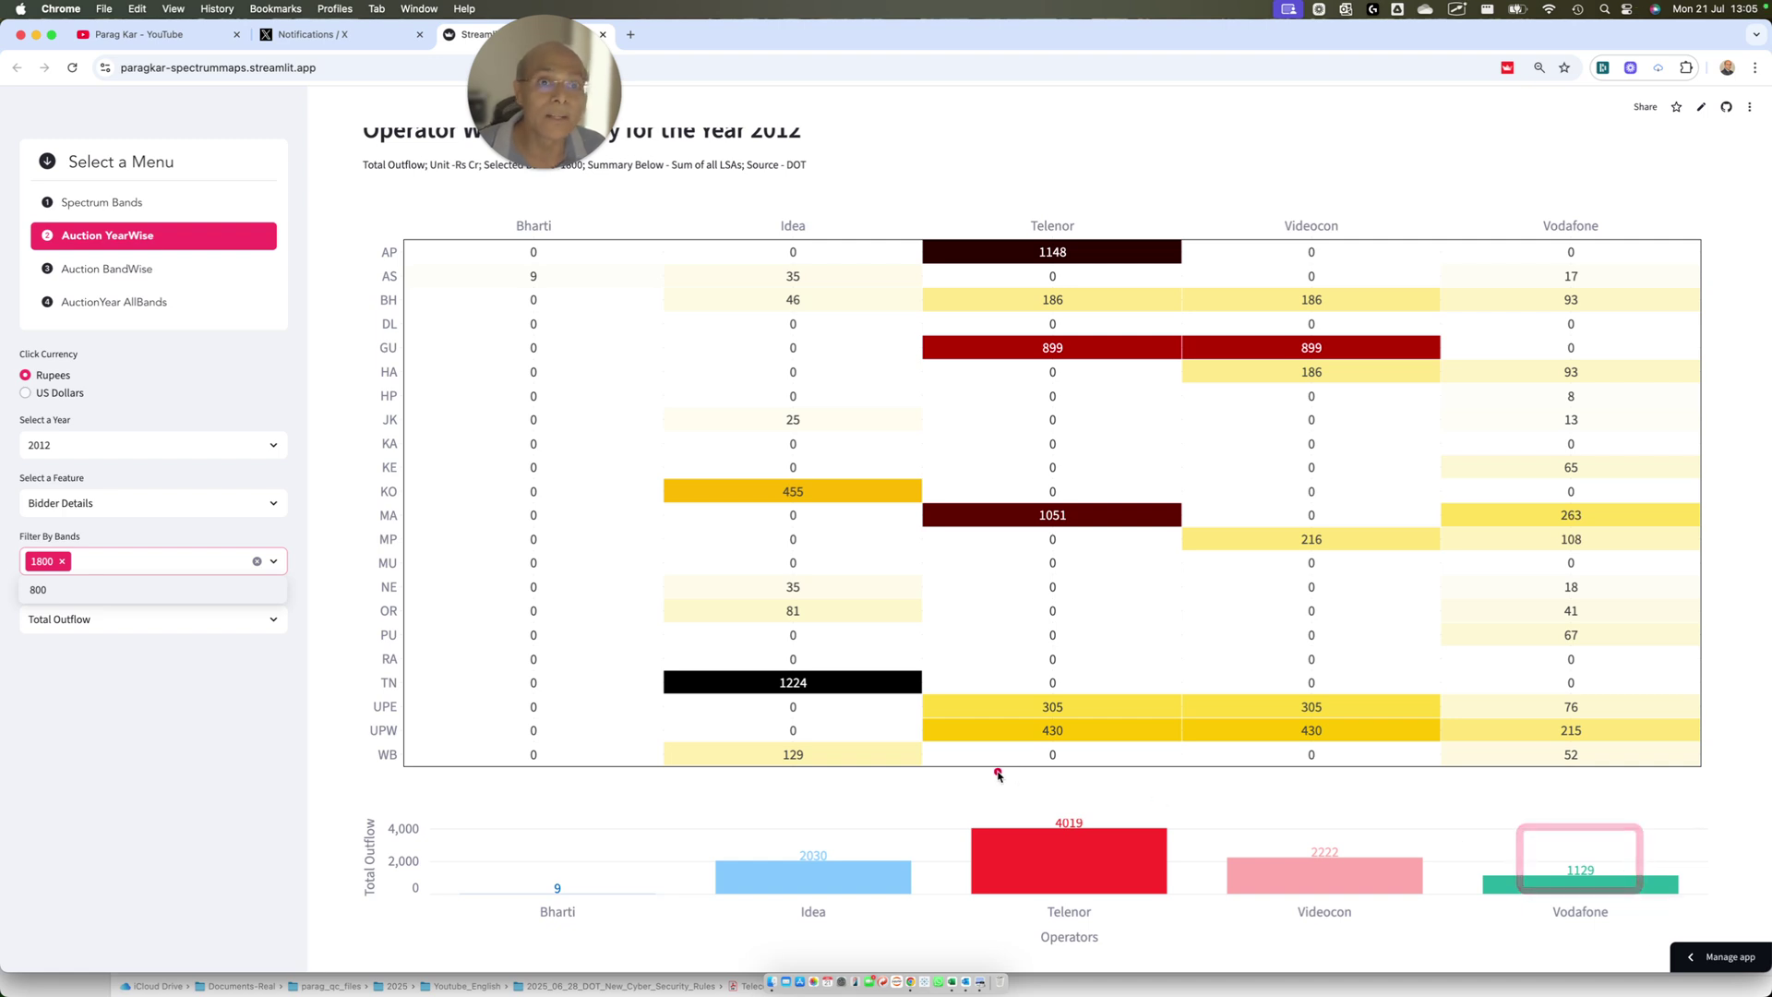
drag(996, 782, 1137, 858)
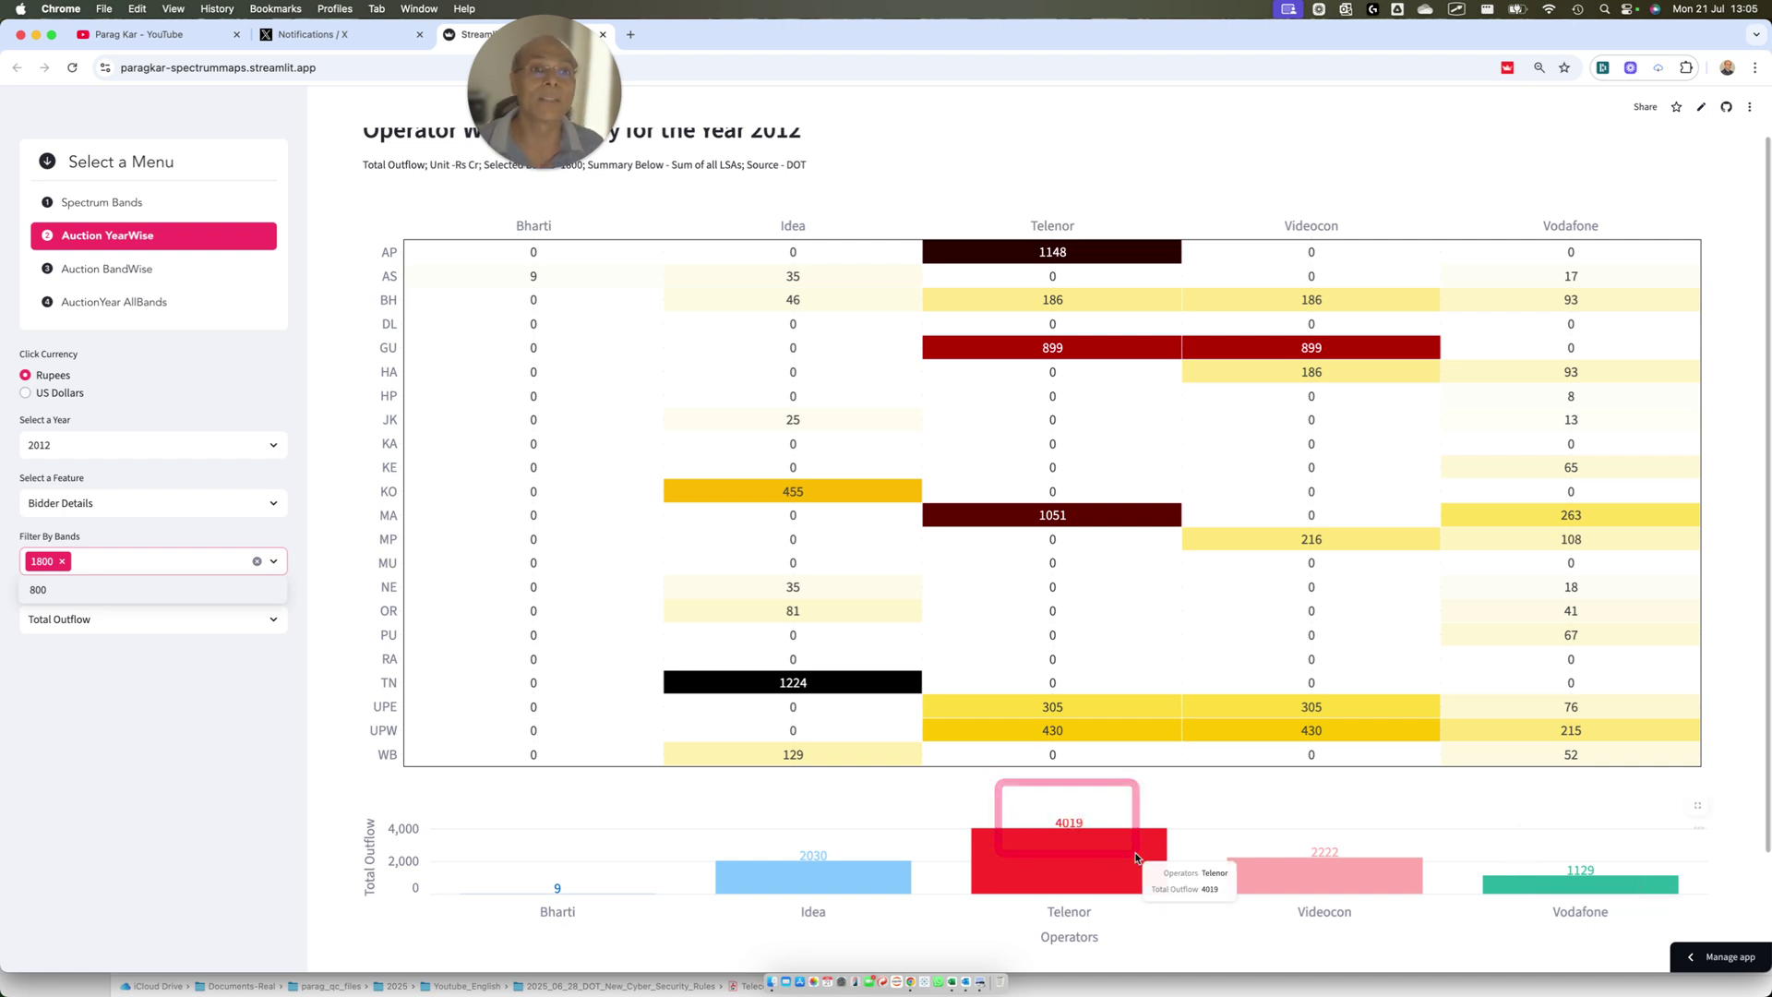
click(1344, 818)
drag(1233, 797, 1452, 893)
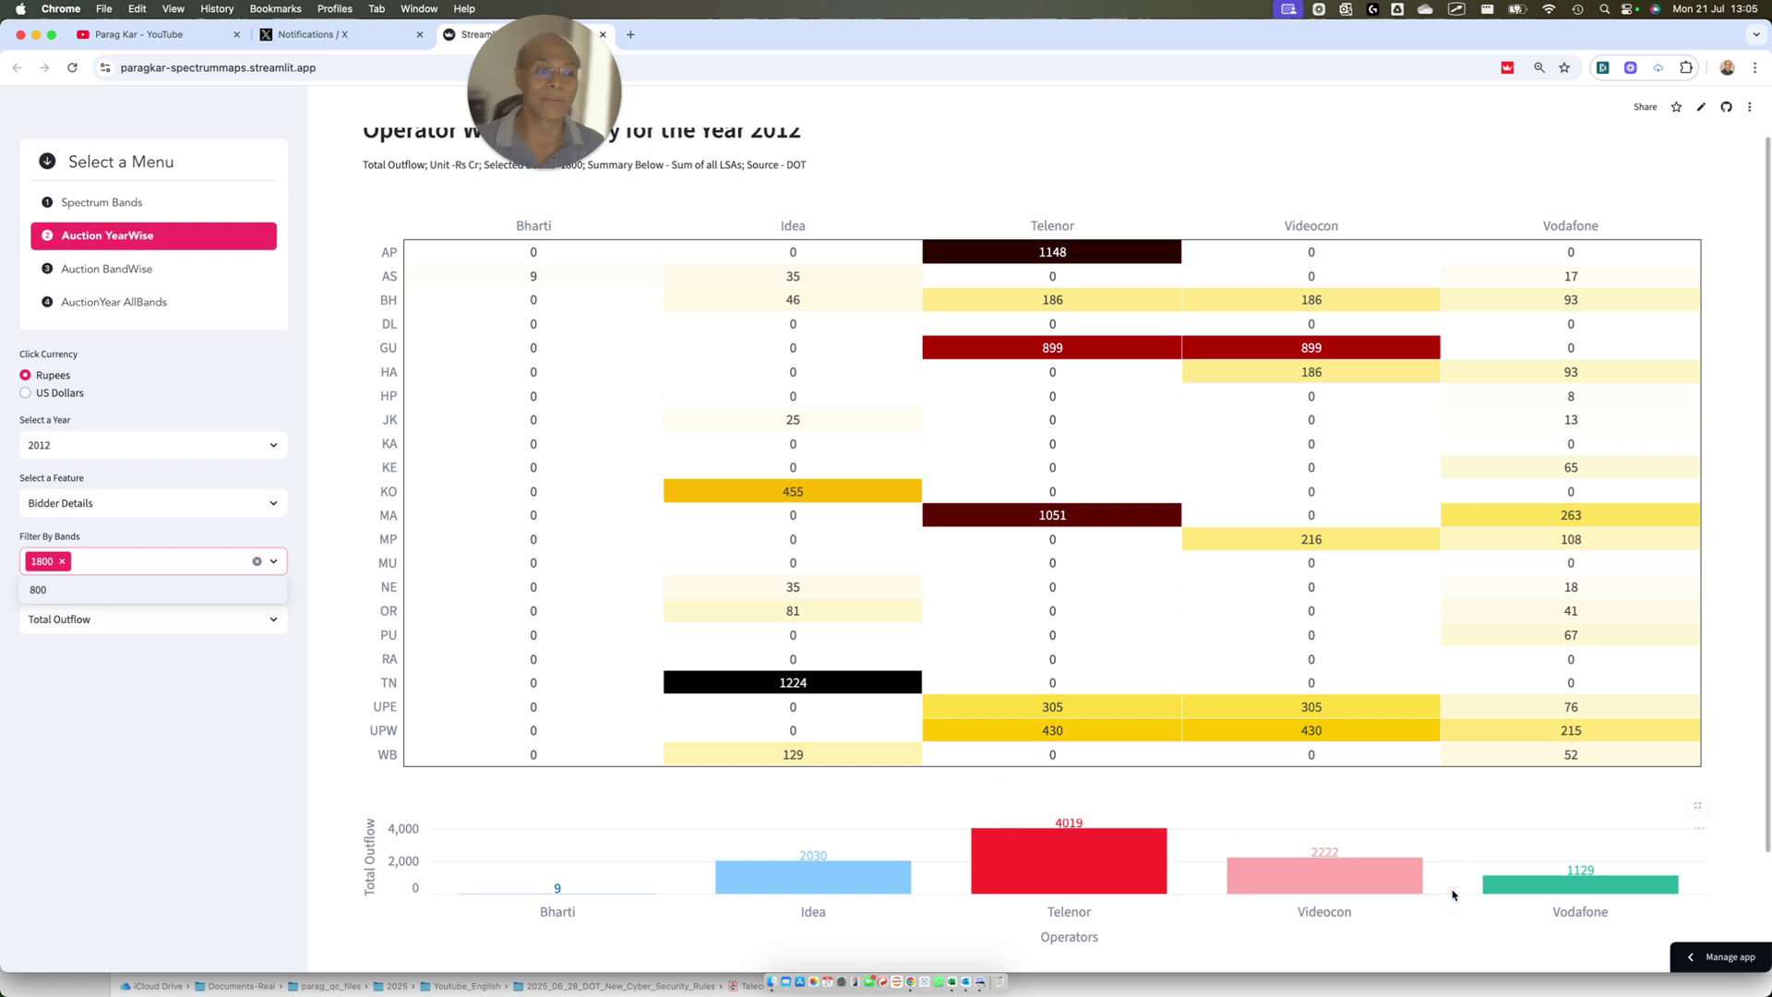
- Compare Telenor's and Videocon's 2012 outflows with those of Idea and Bharti, and inspect Idea's circle-wise purchases
drag(960, 766, 1412, 895)
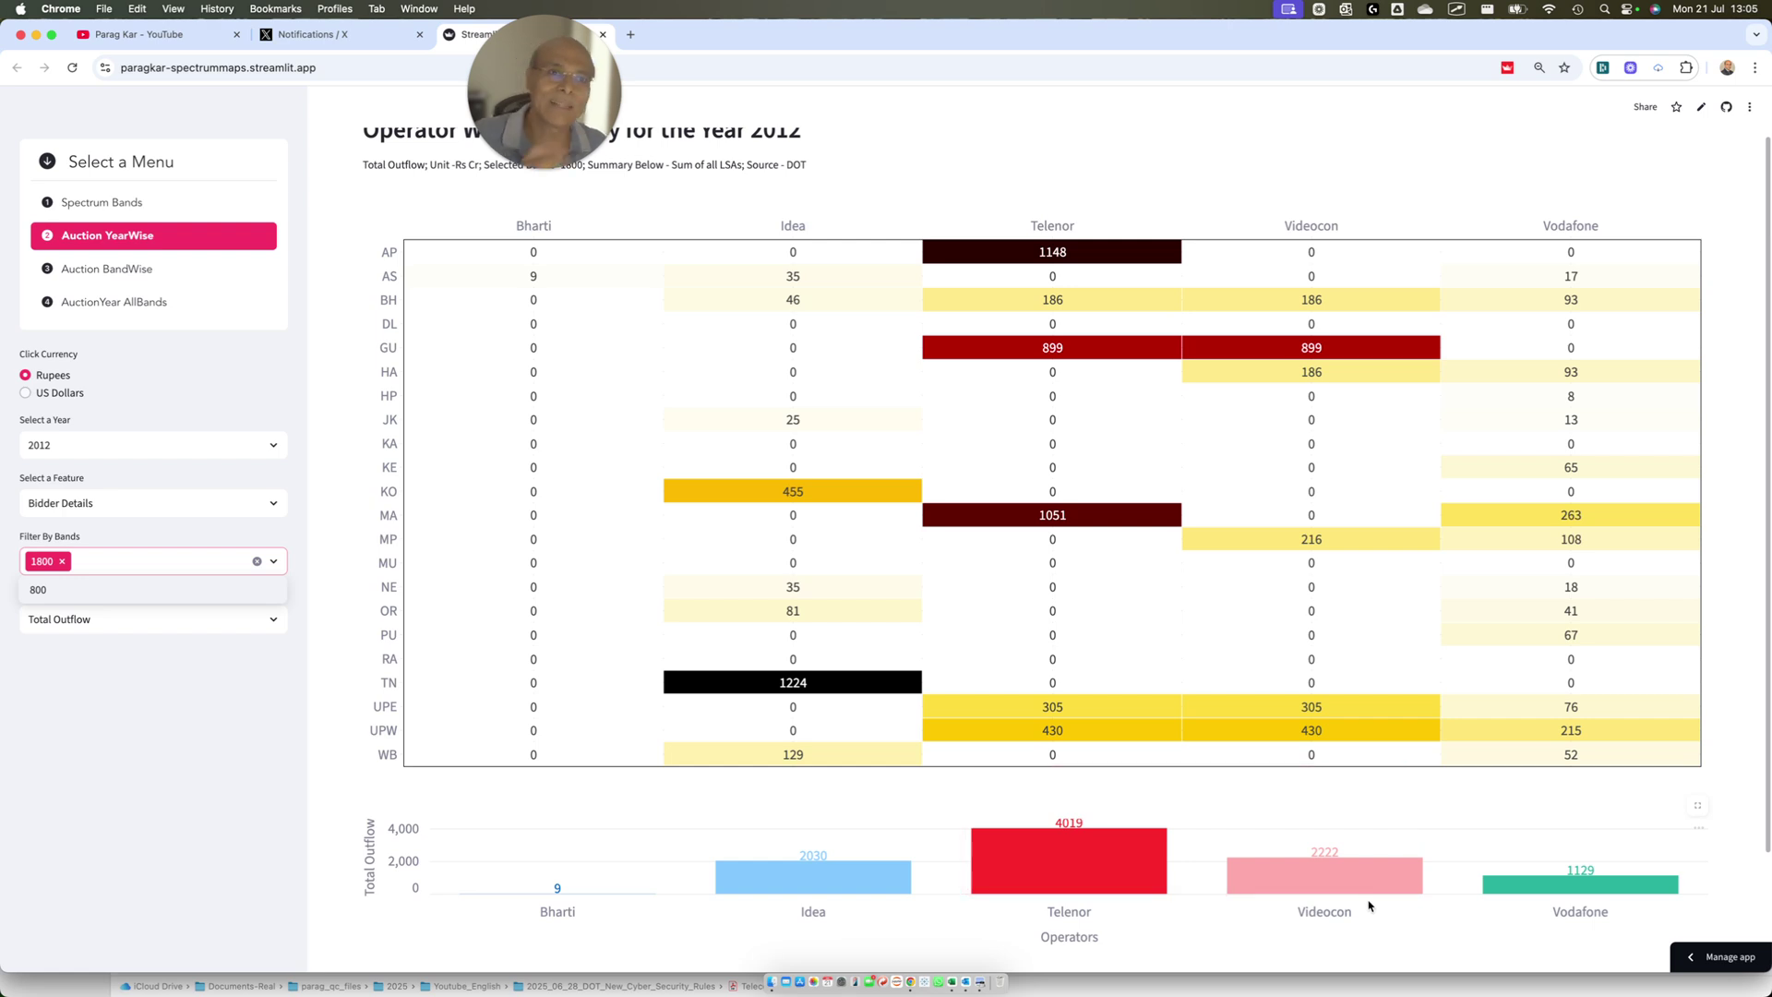
drag(973, 786, 1424, 886)
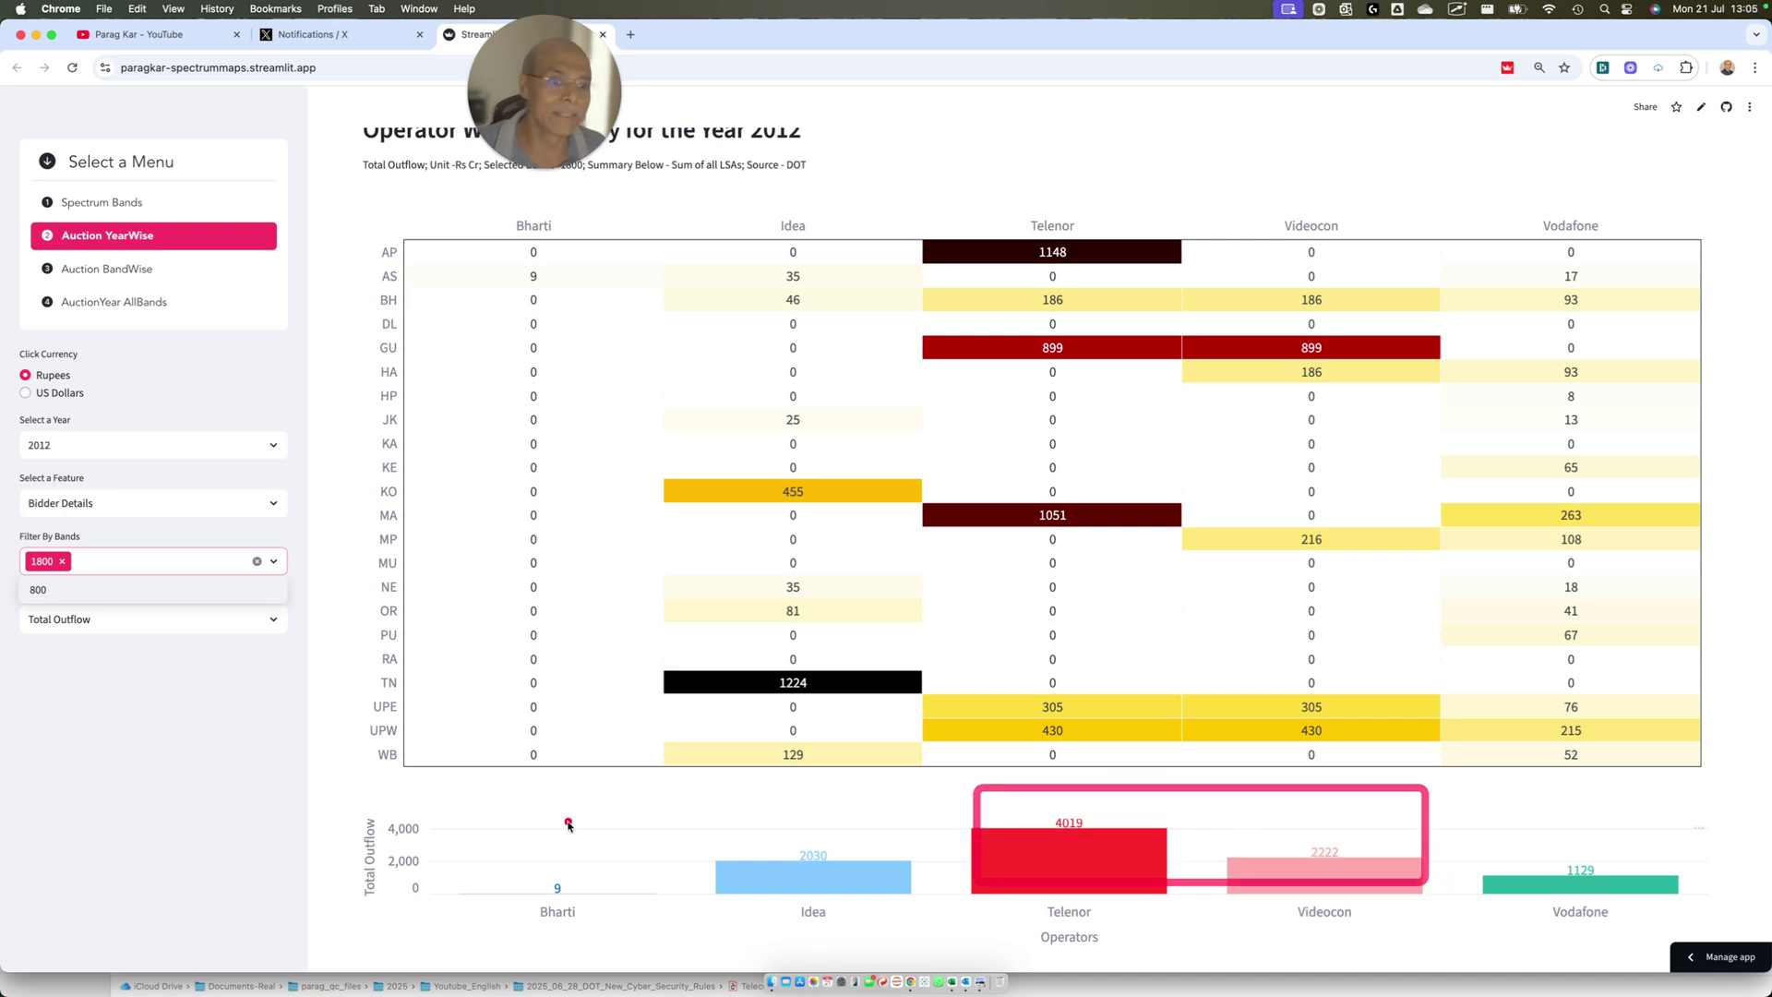
drag(711, 803, 895, 875)
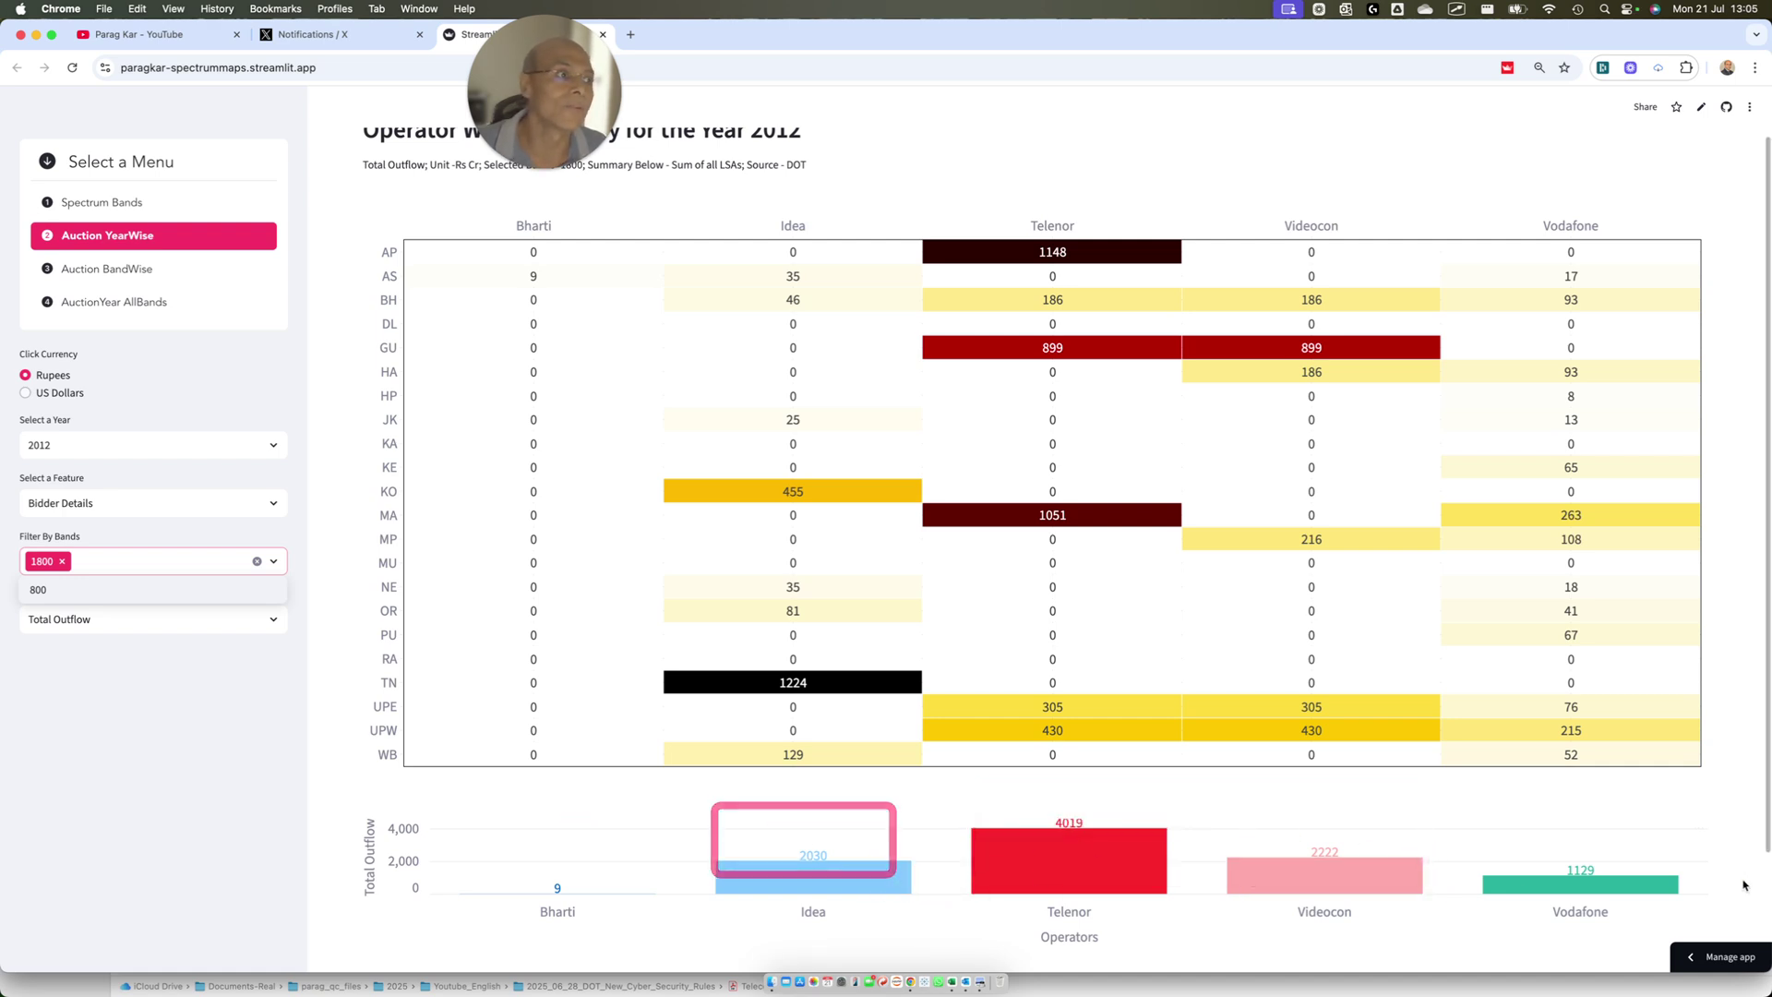
drag(464, 800, 674, 897)
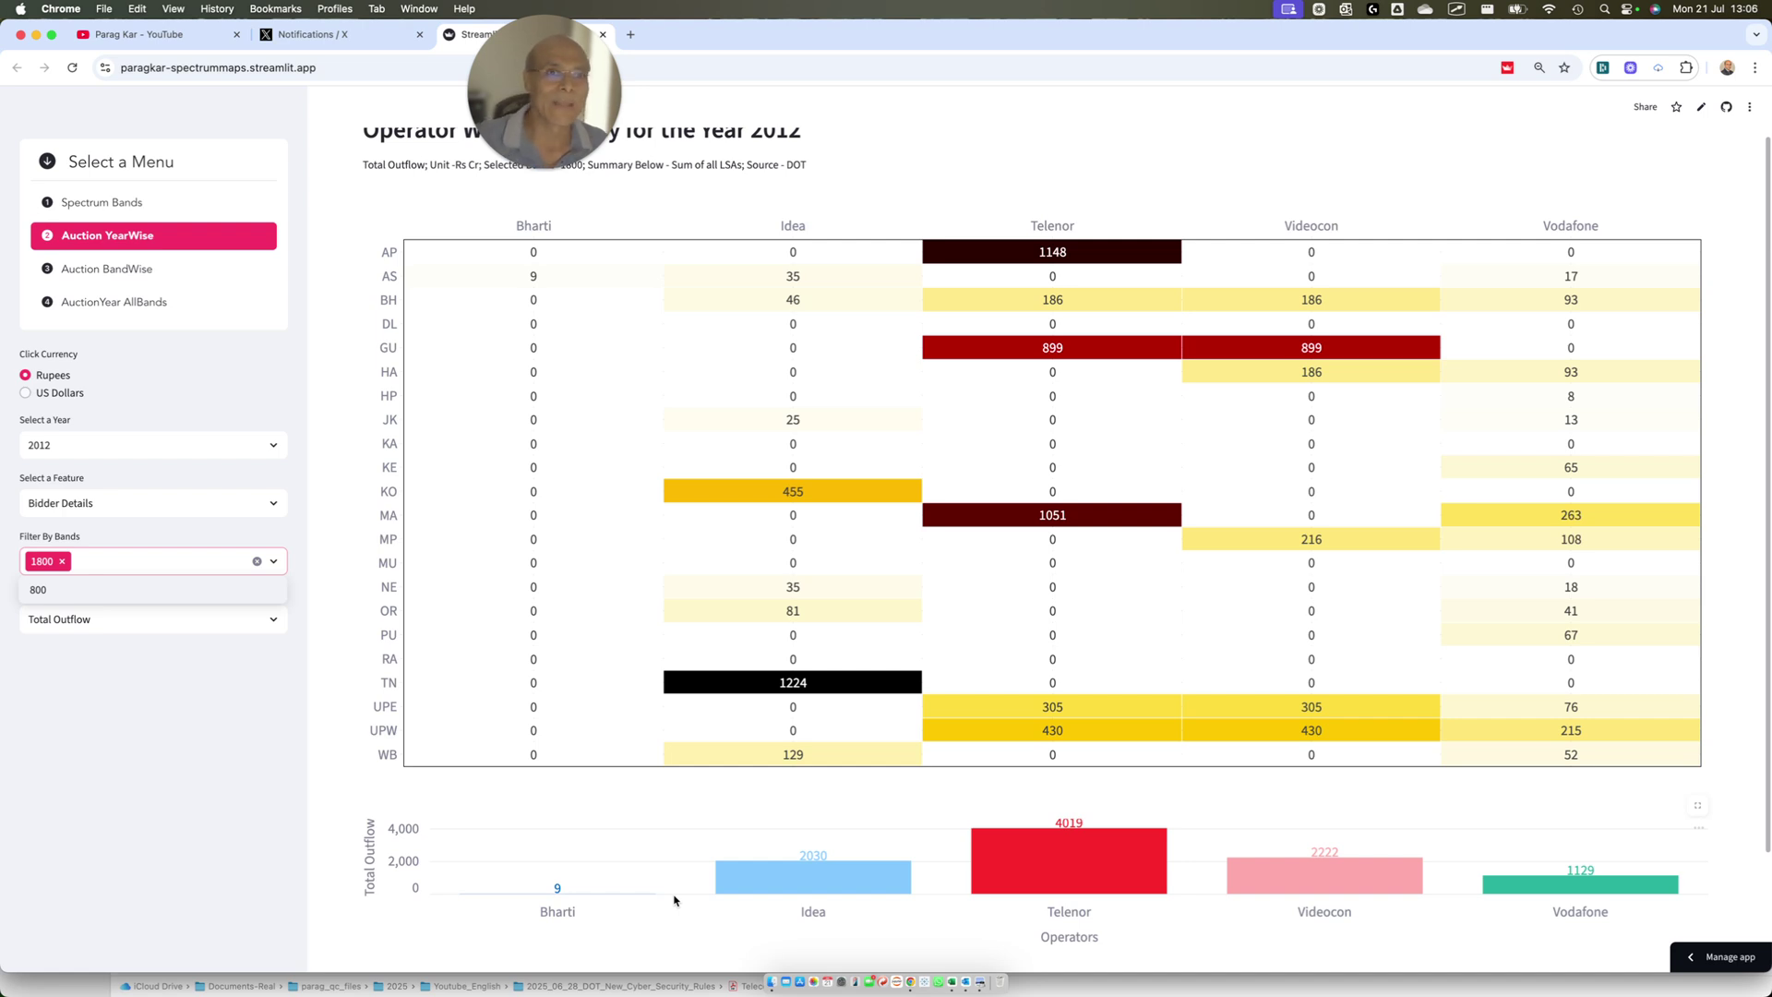
mouse_move(837, 718)
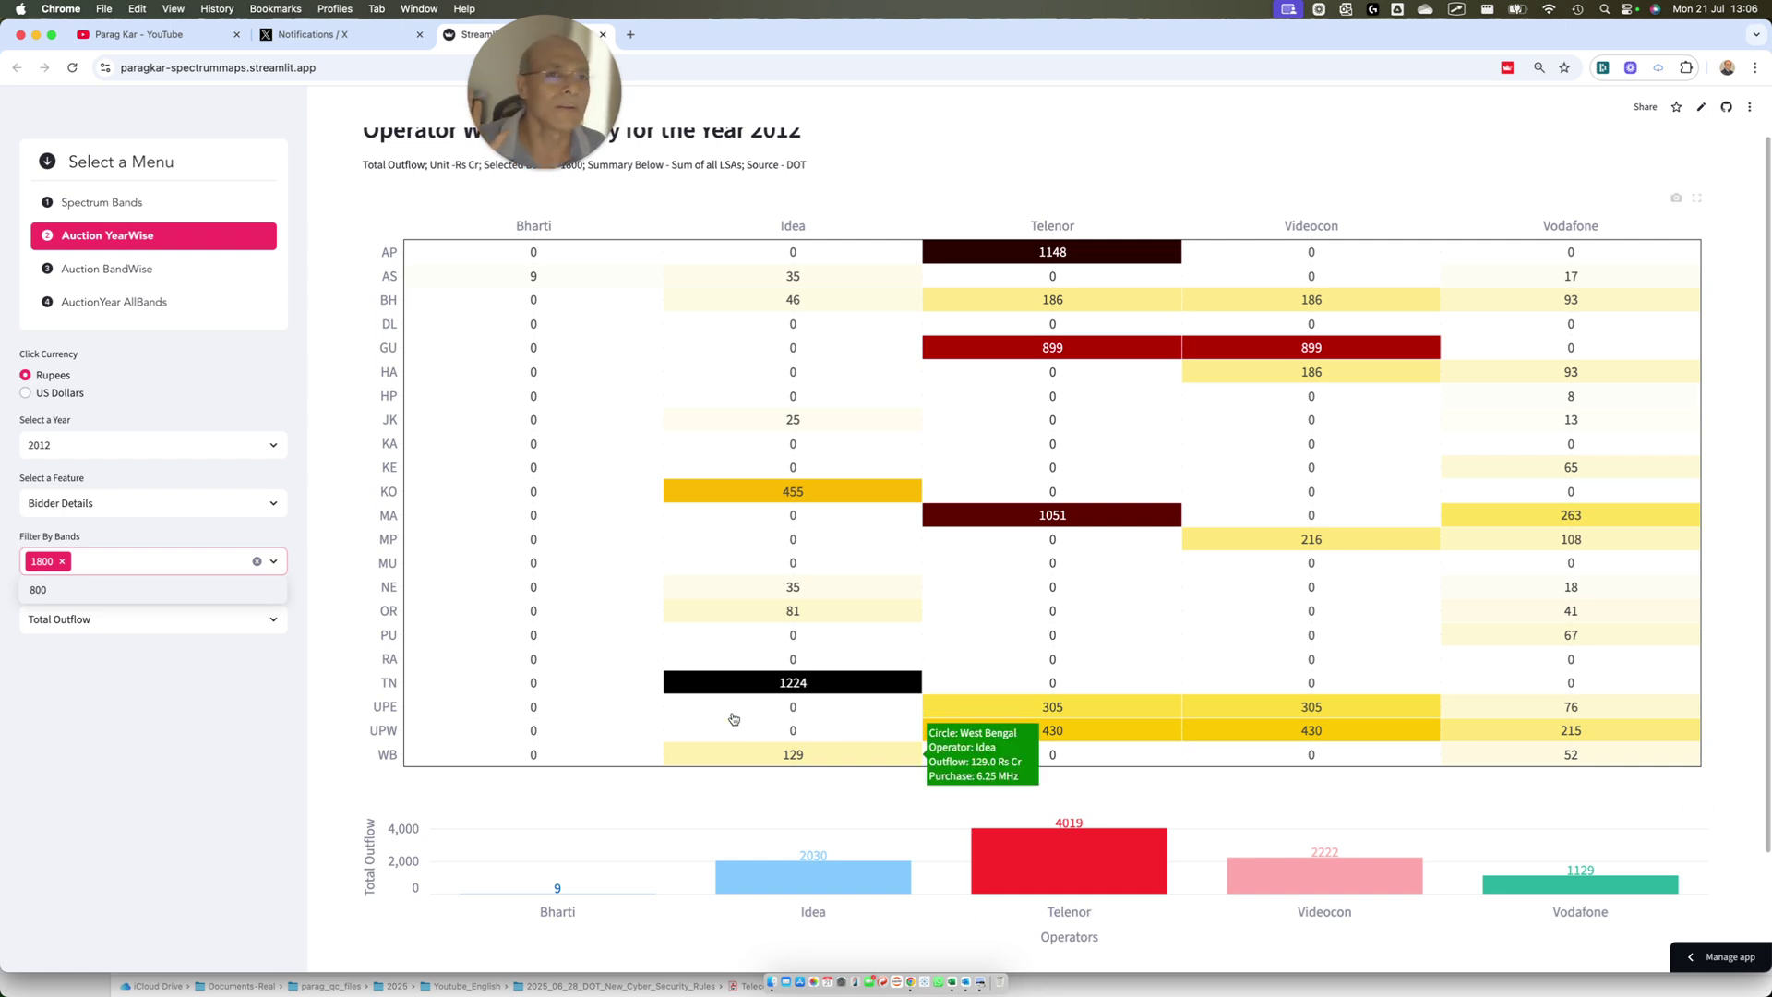
mouse_move(665, 612)
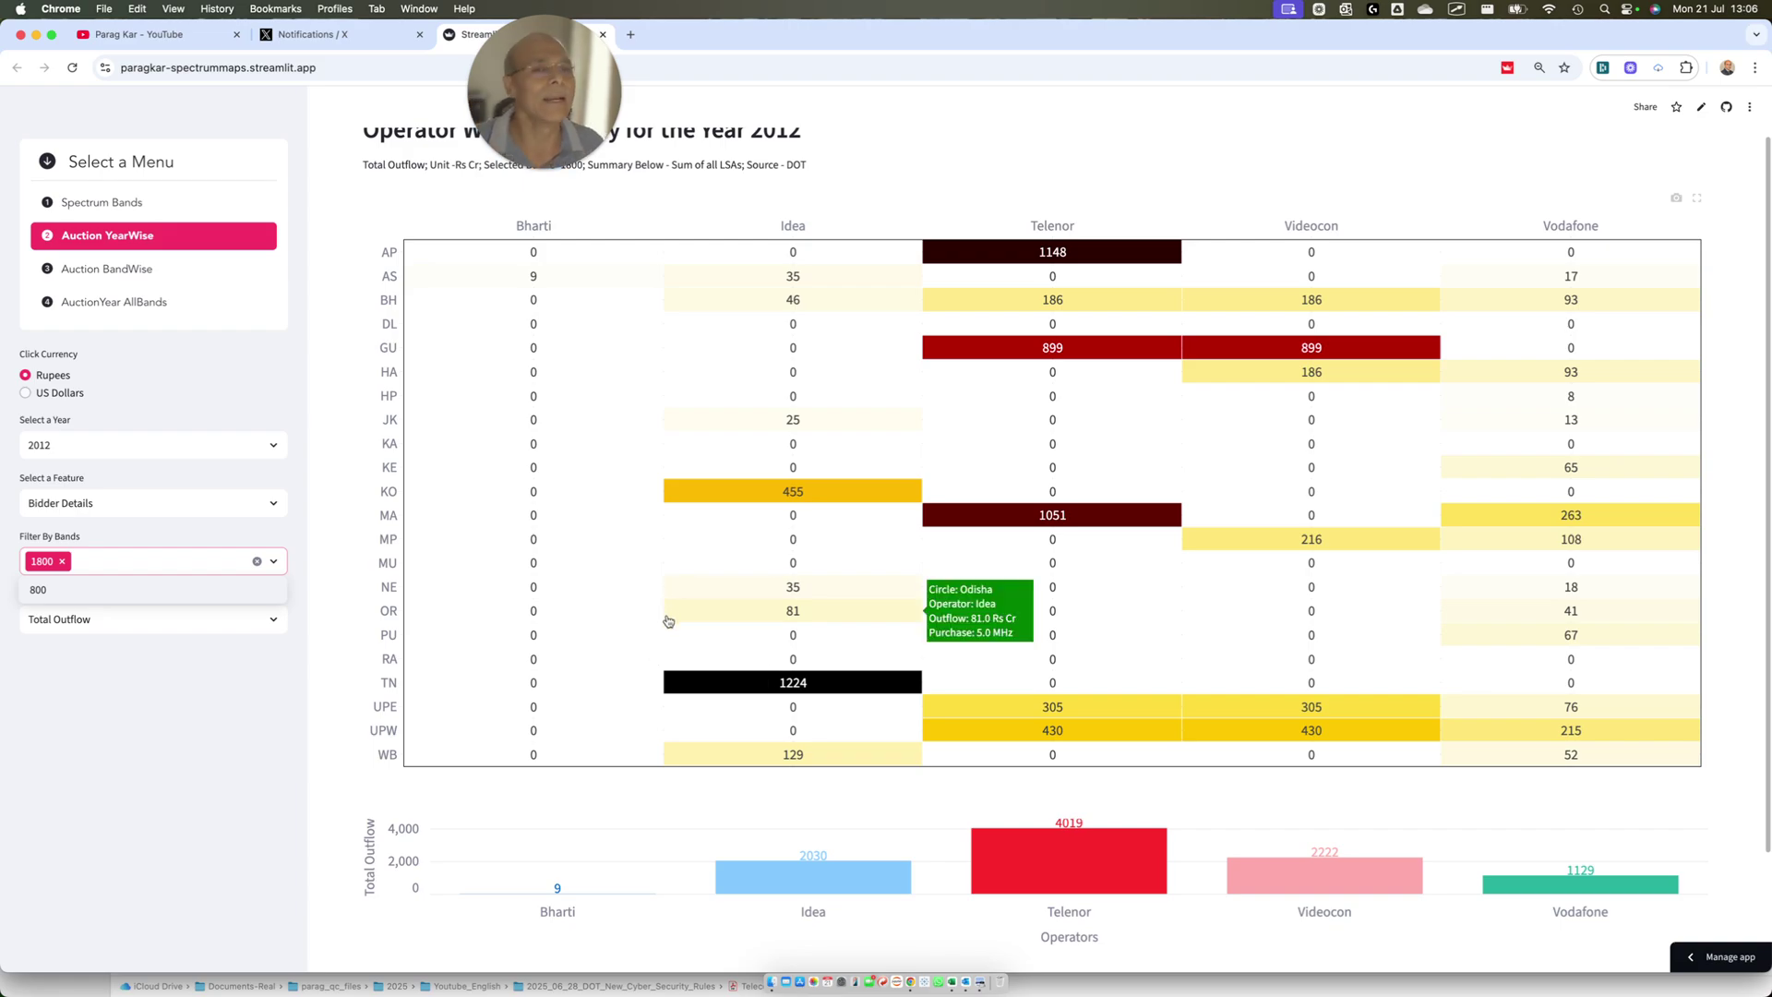
- Switch to the Bharti_Spectrum workbook in Excel and re-enable filtering on the Bharti sheet's header row
key(ctrl+Up)
click(330, 442)
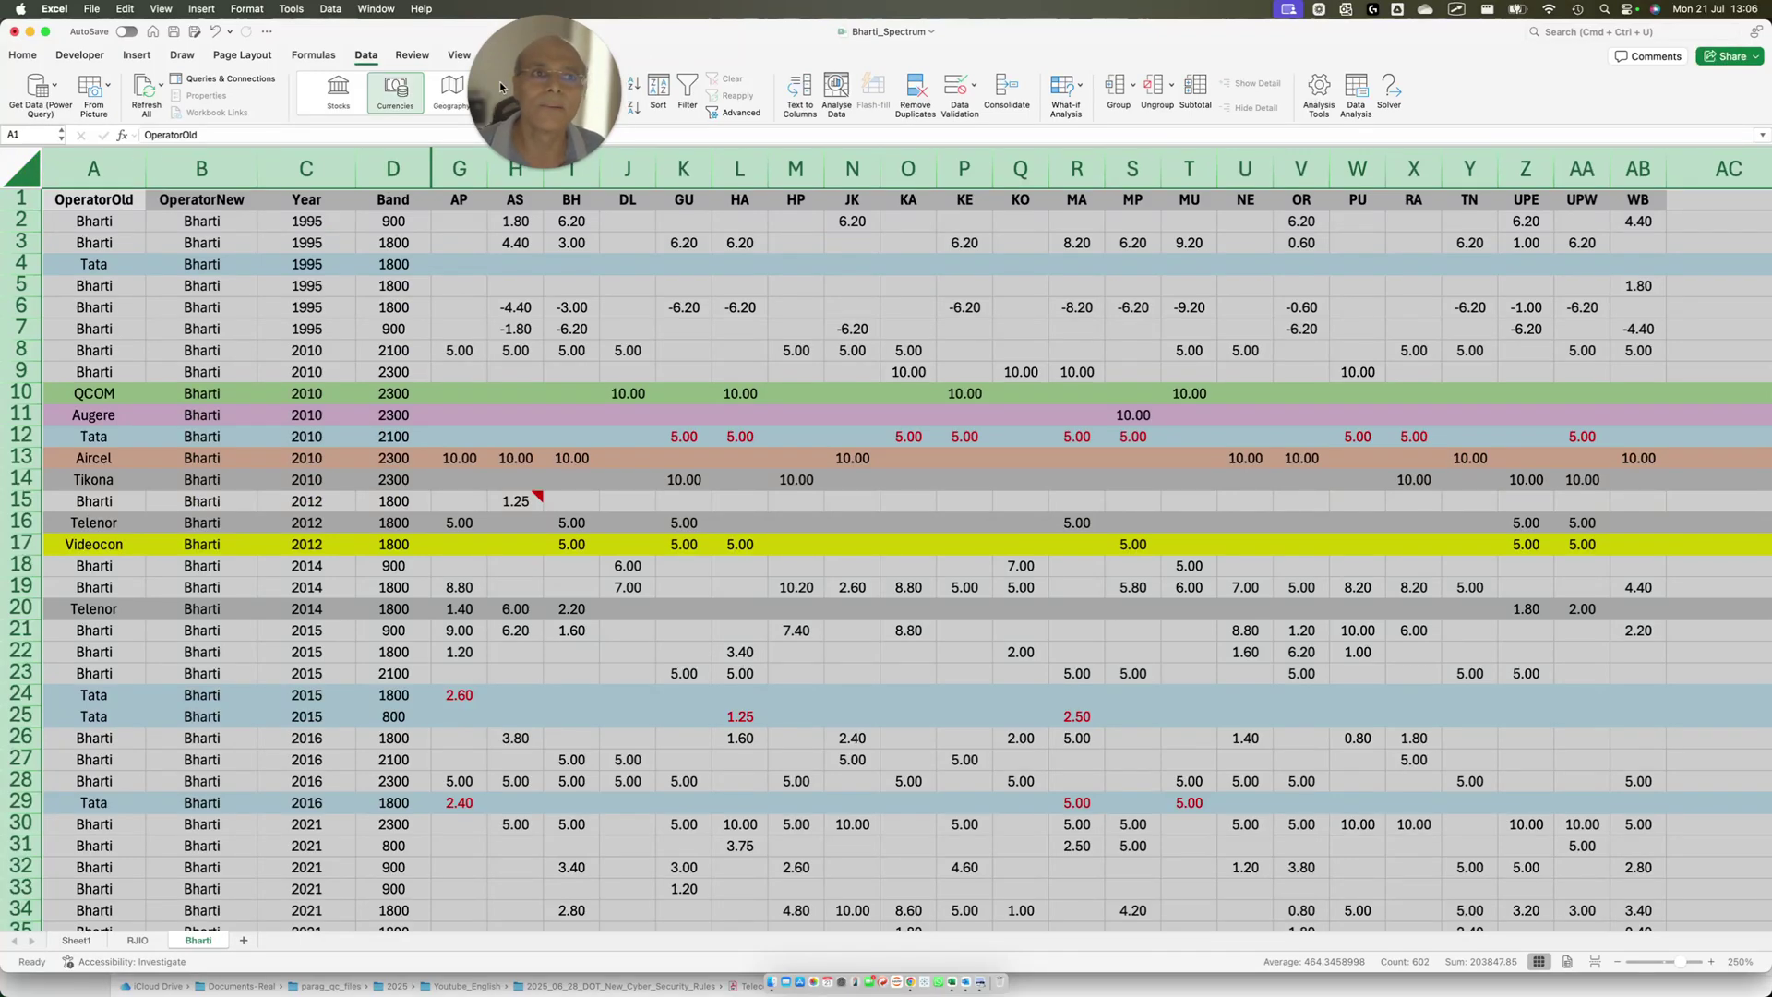
click(687, 88)
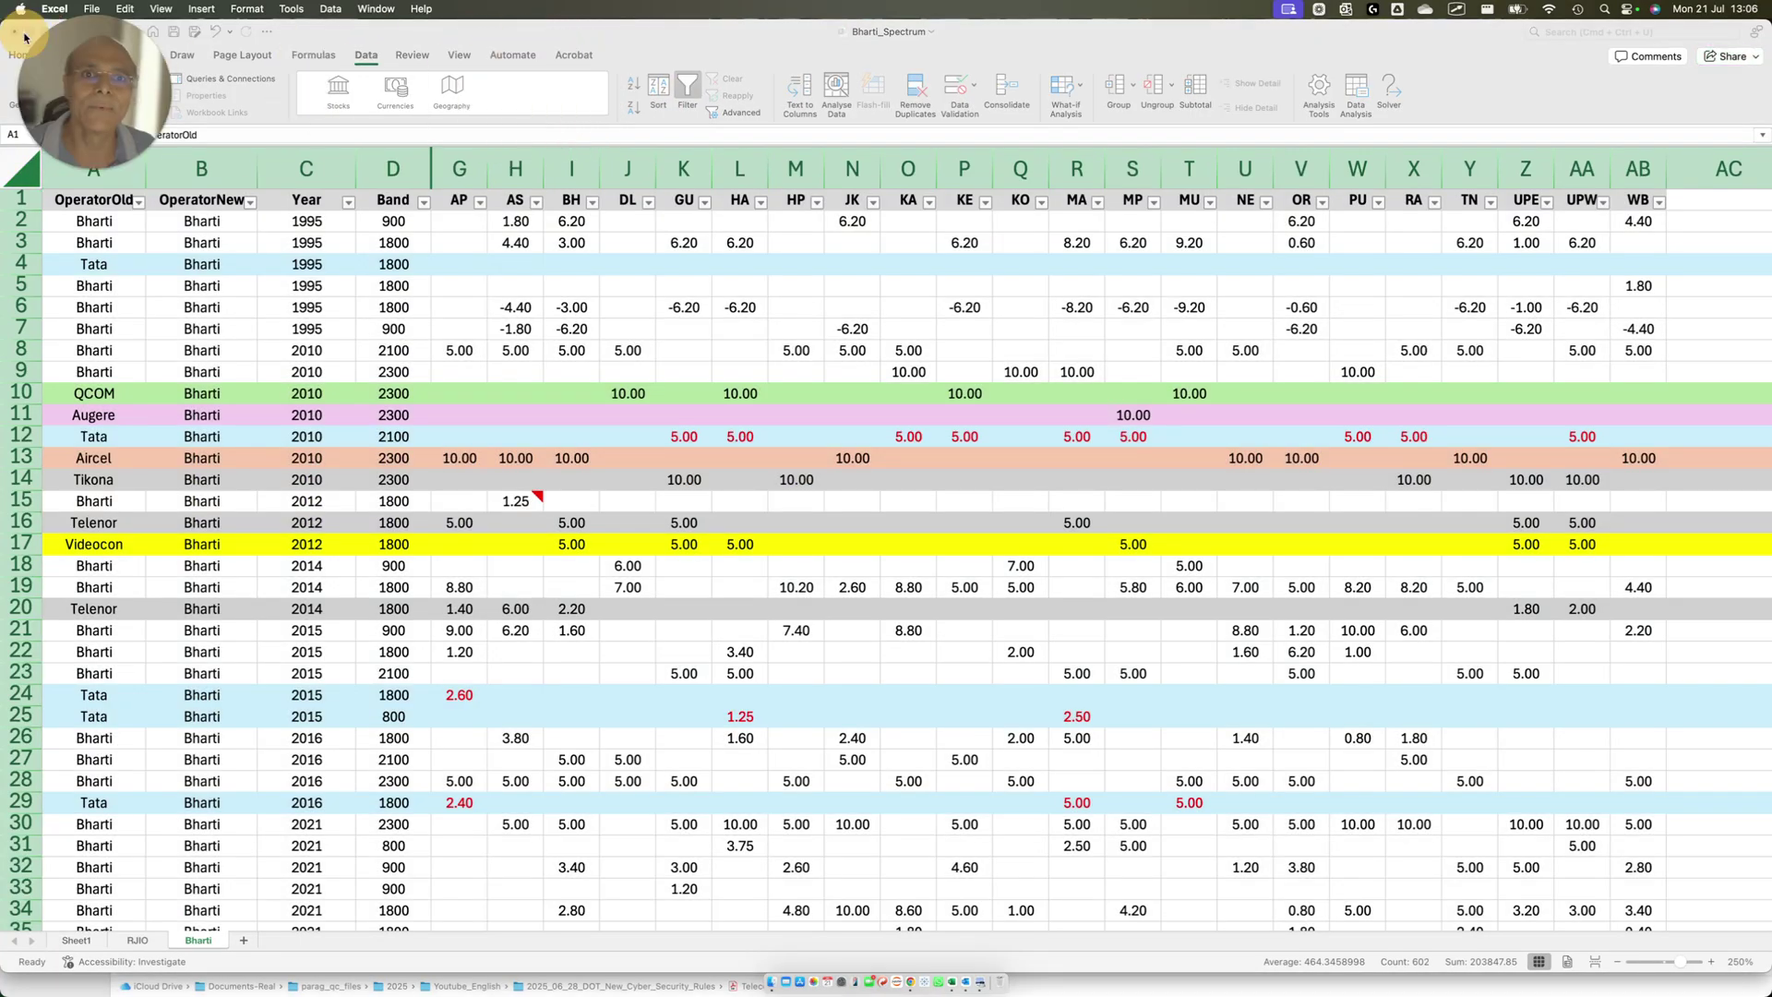
- Filter the Band column of the Bharti sheet to 1800 only
click(423, 203)
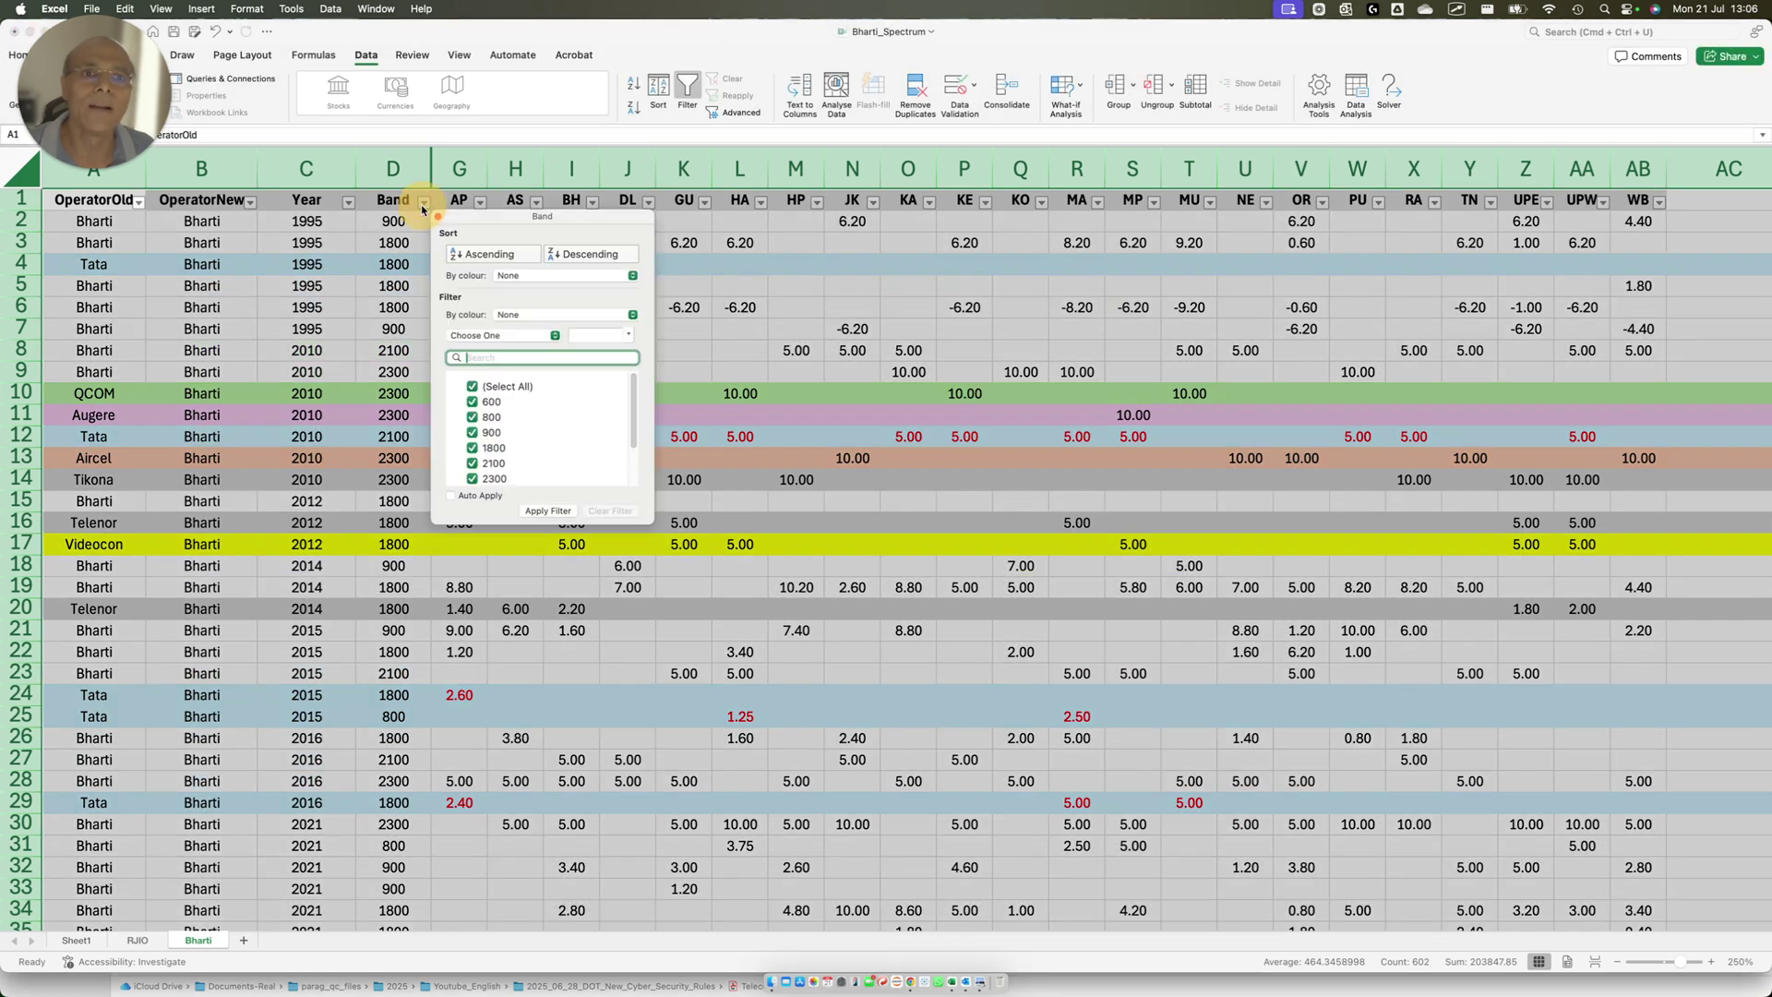
click(472, 387)
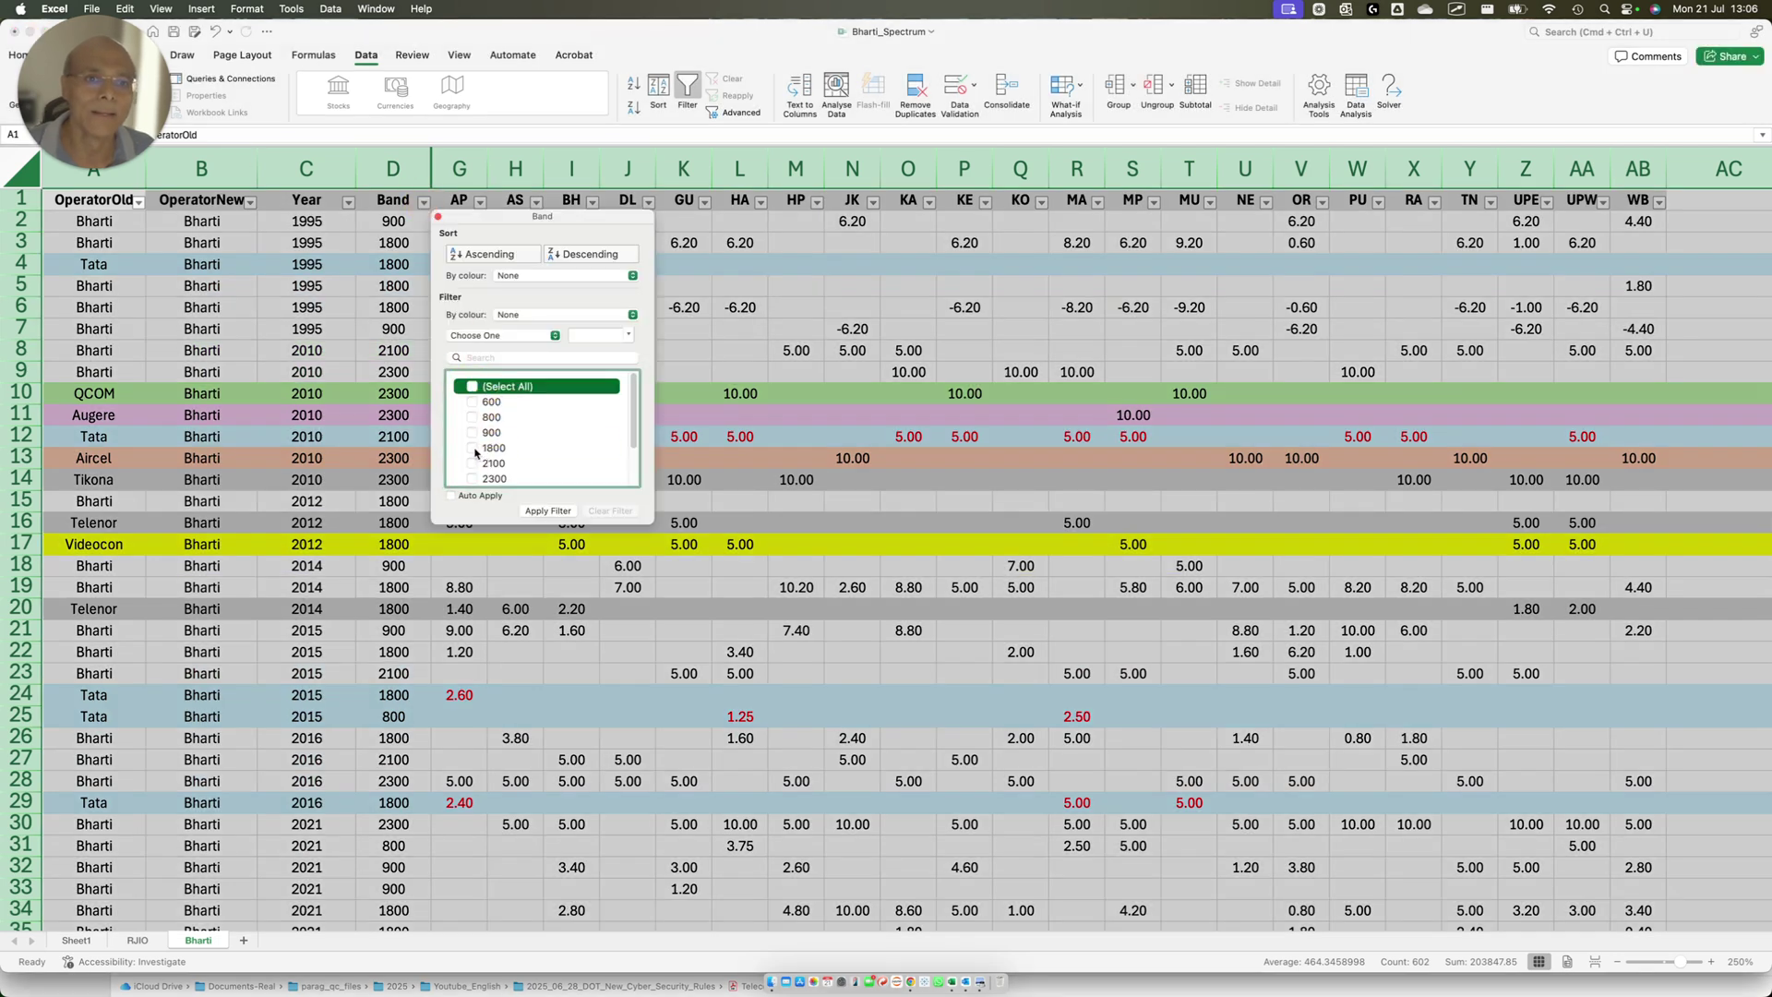
click(473, 449)
click(547, 510)
click(190, 286)
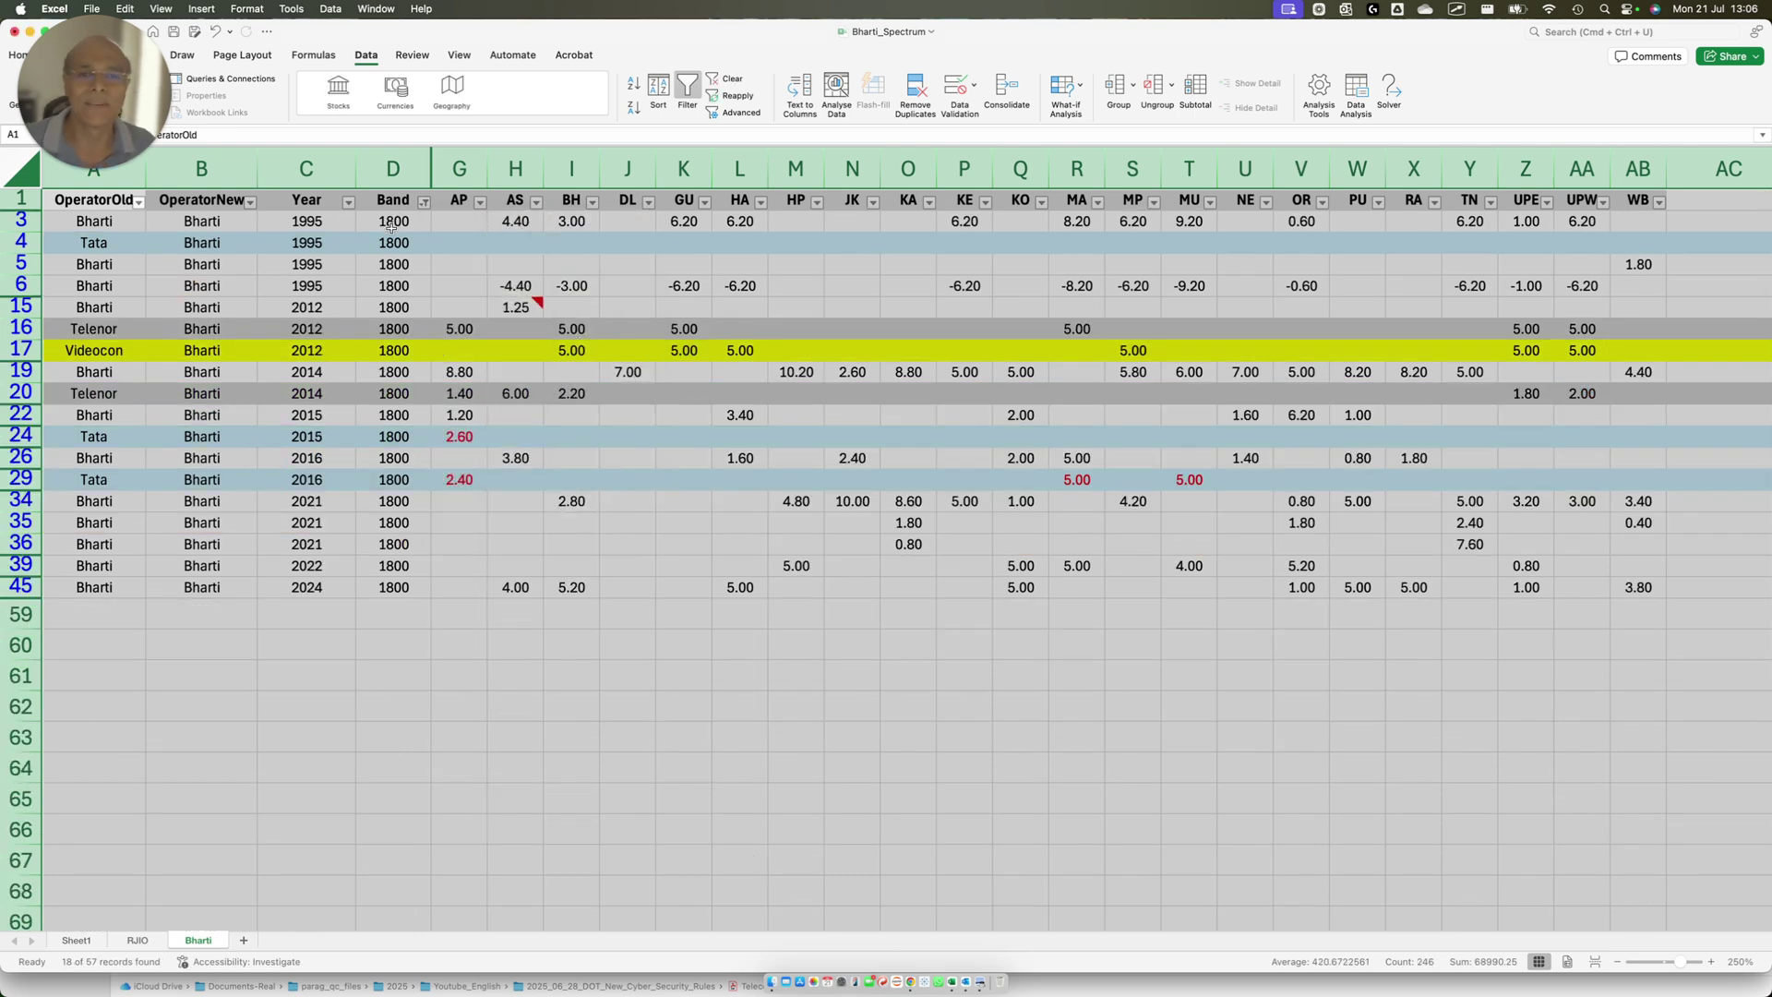
- Narrow the 1800 band rows to the year 2012 only
click(347, 203)
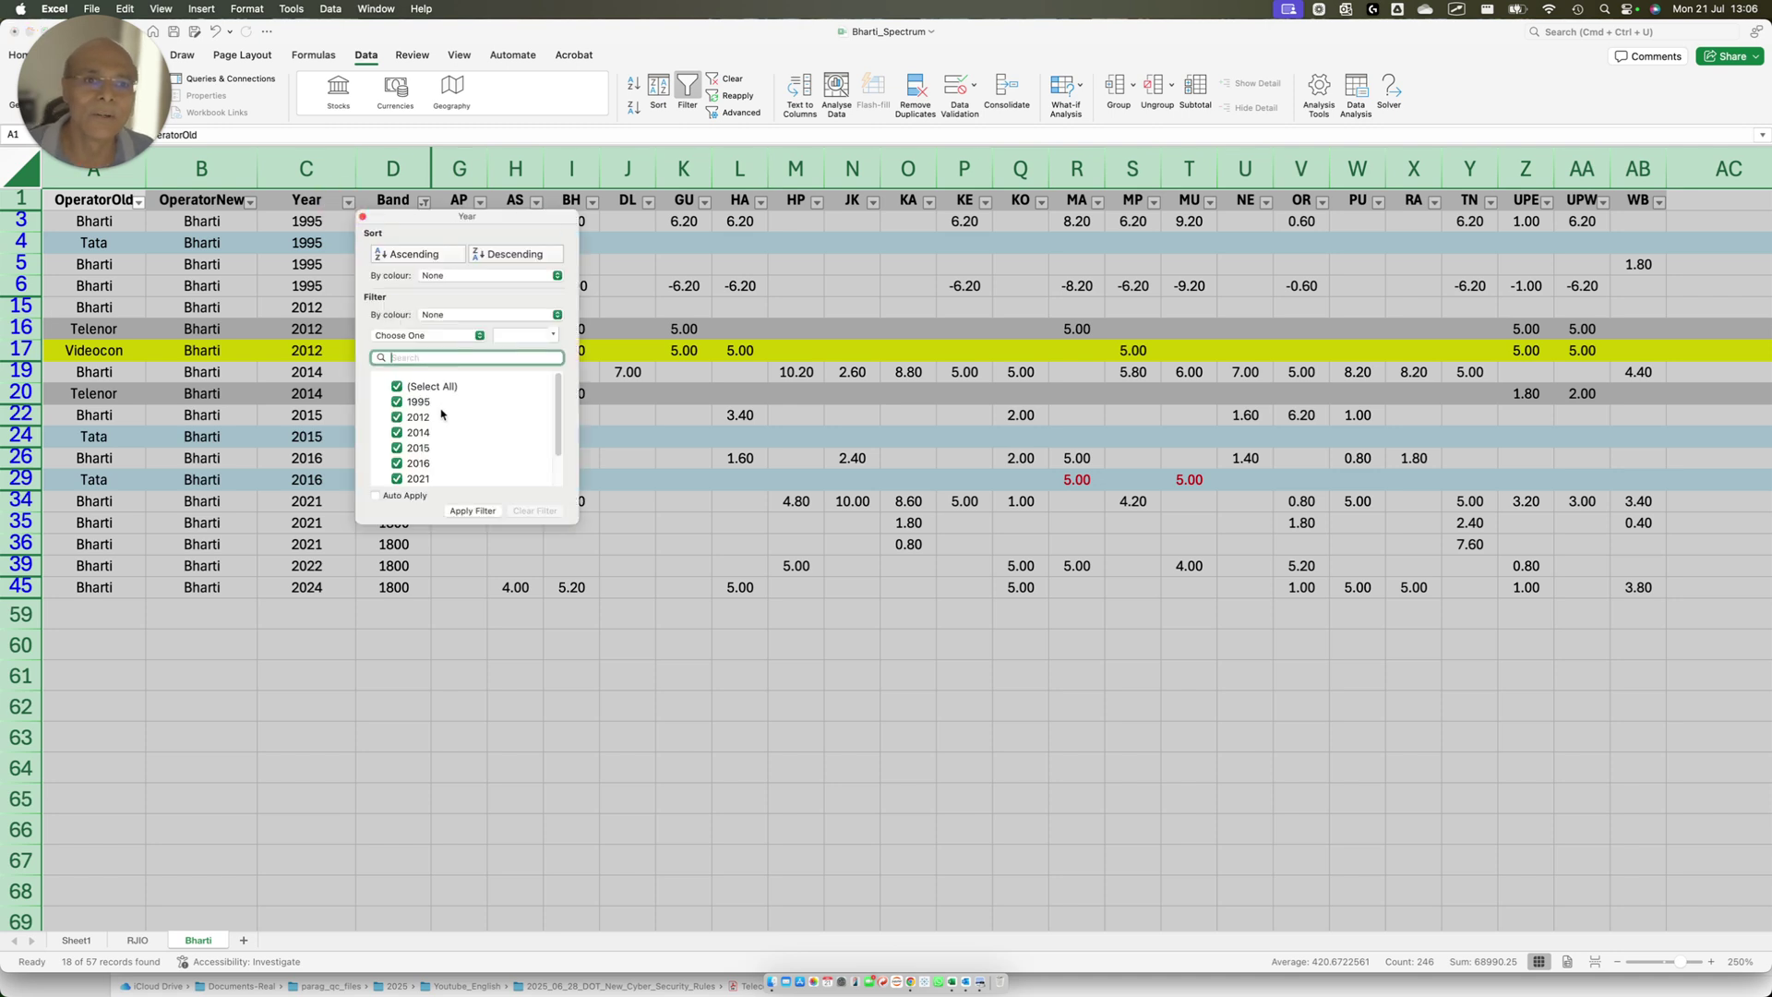
click(397, 385)
click(396, 416)
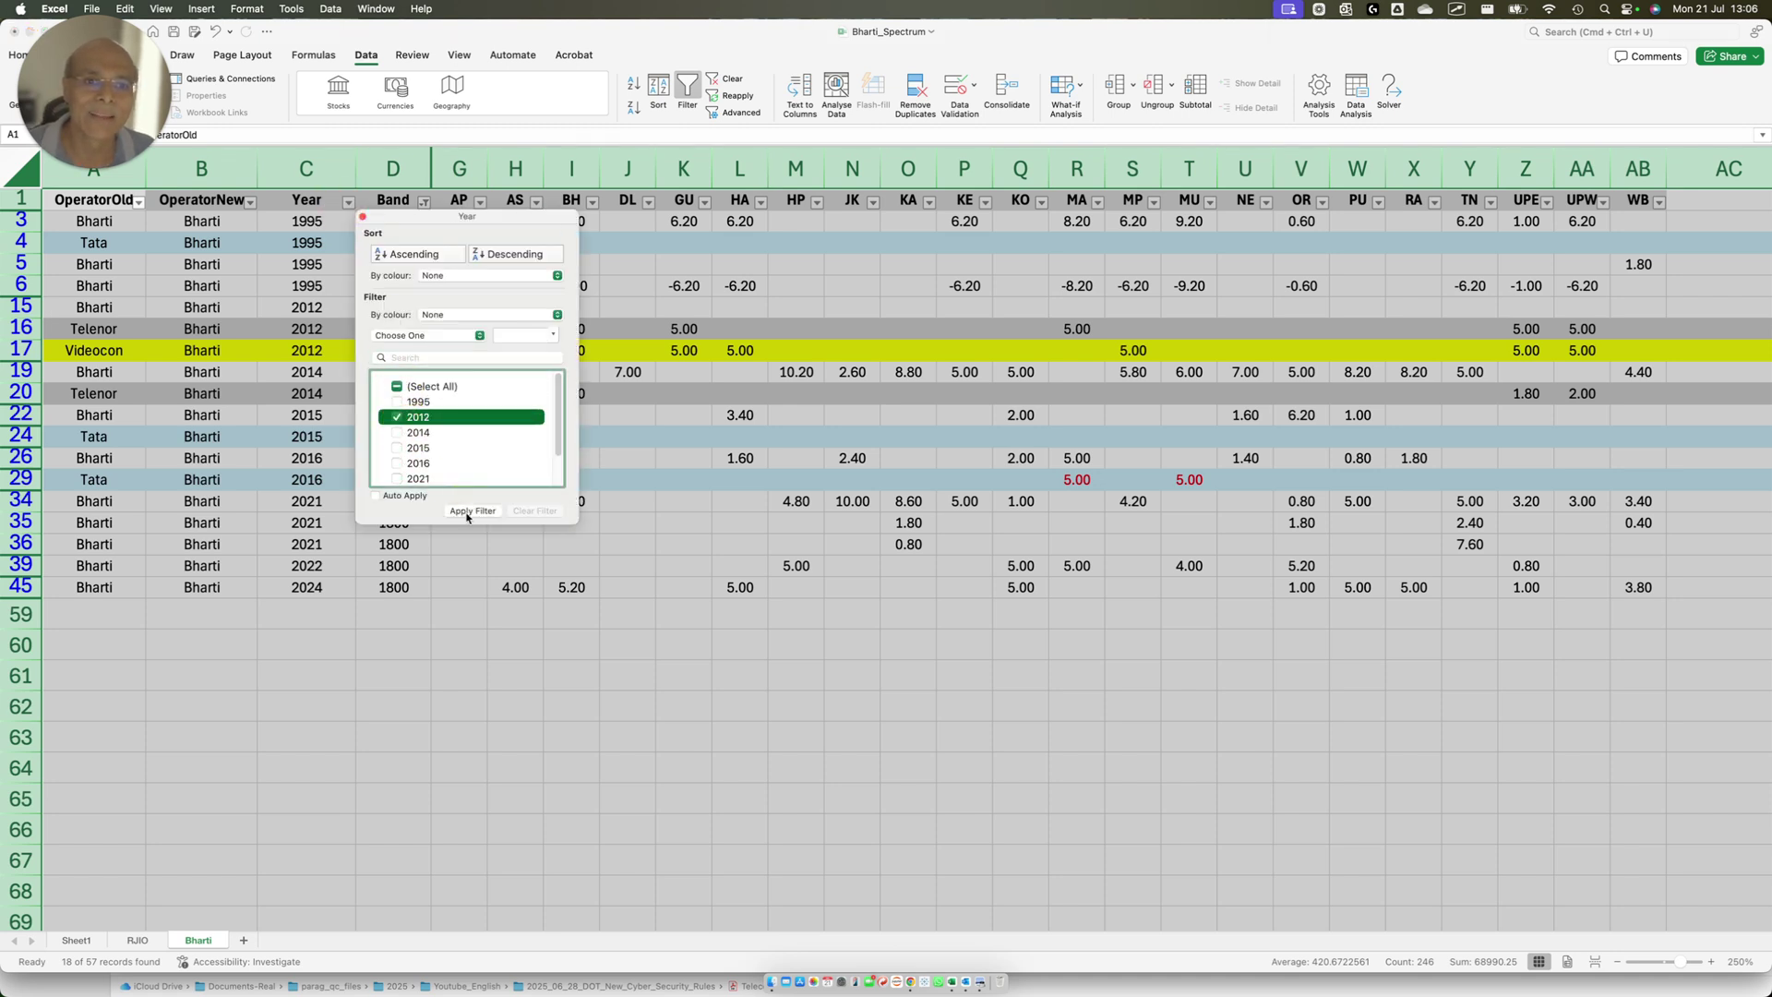
click(470, 510)
click(218, 470)
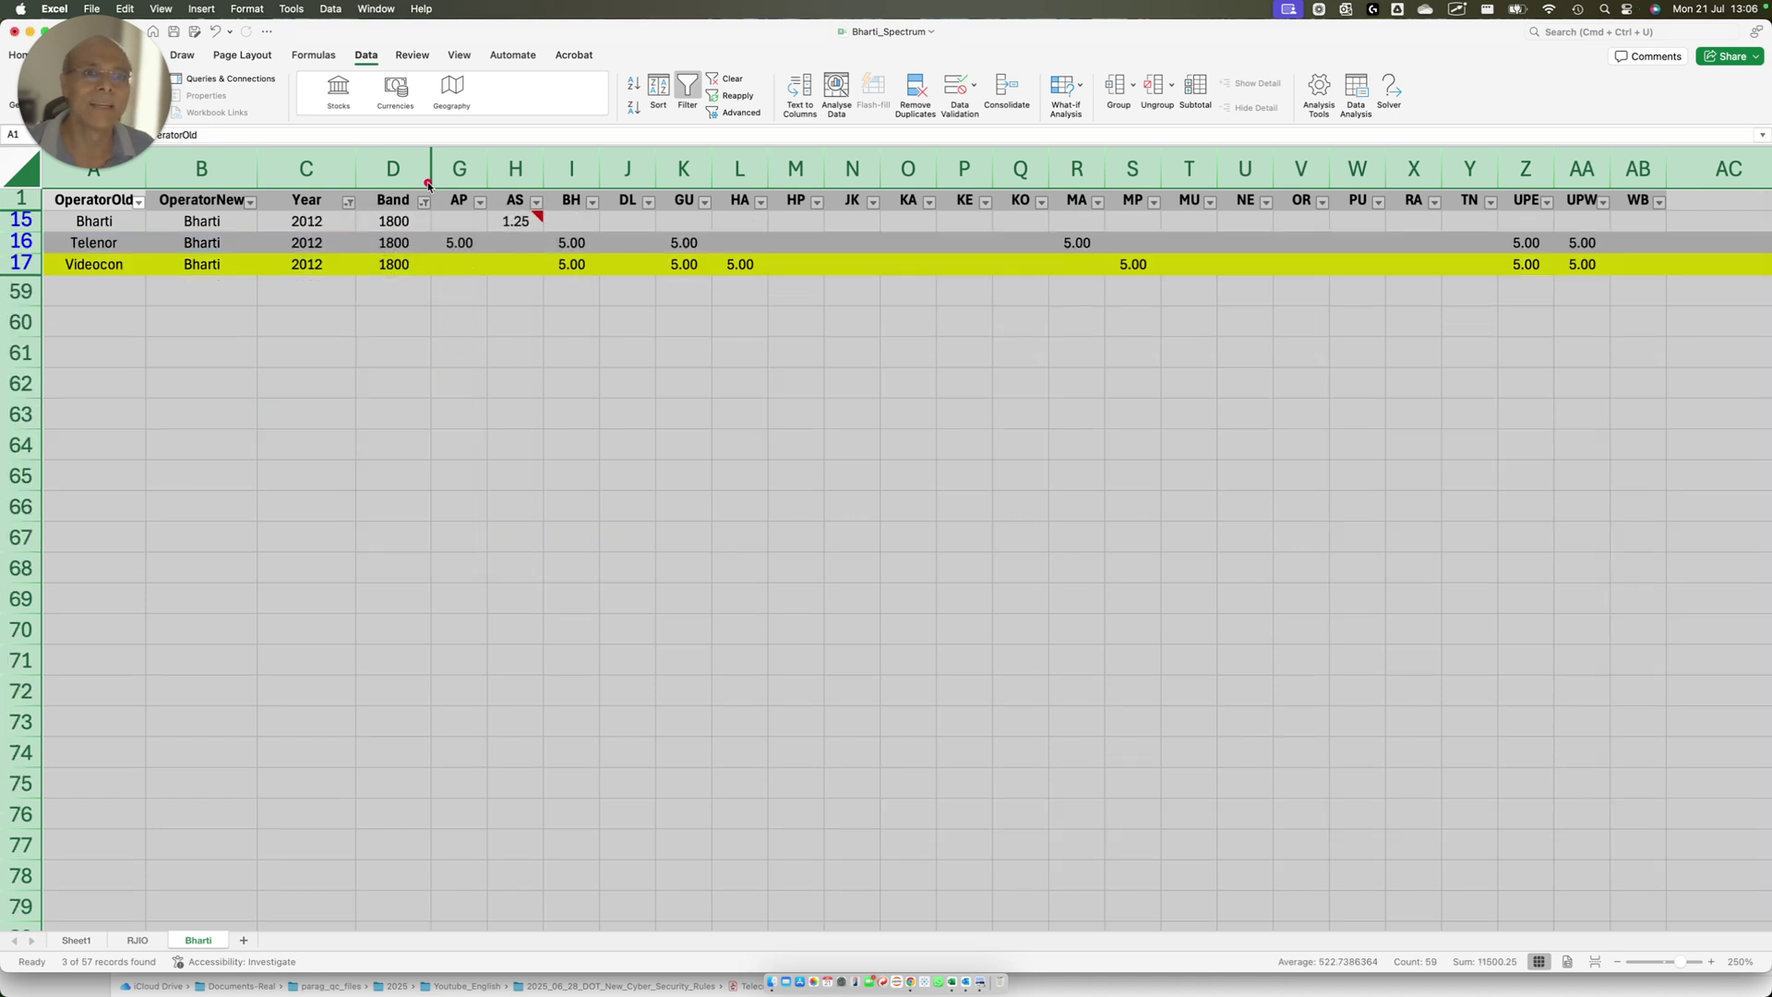
- Compare the 2012 circle-wise 1800 band holdings of Bharti, Telenor and Videocon
mouse_move(479, 215)
mouse_down()
mouse_move(1424, 289)
mouse_move(1700, 279)
mouse_up()
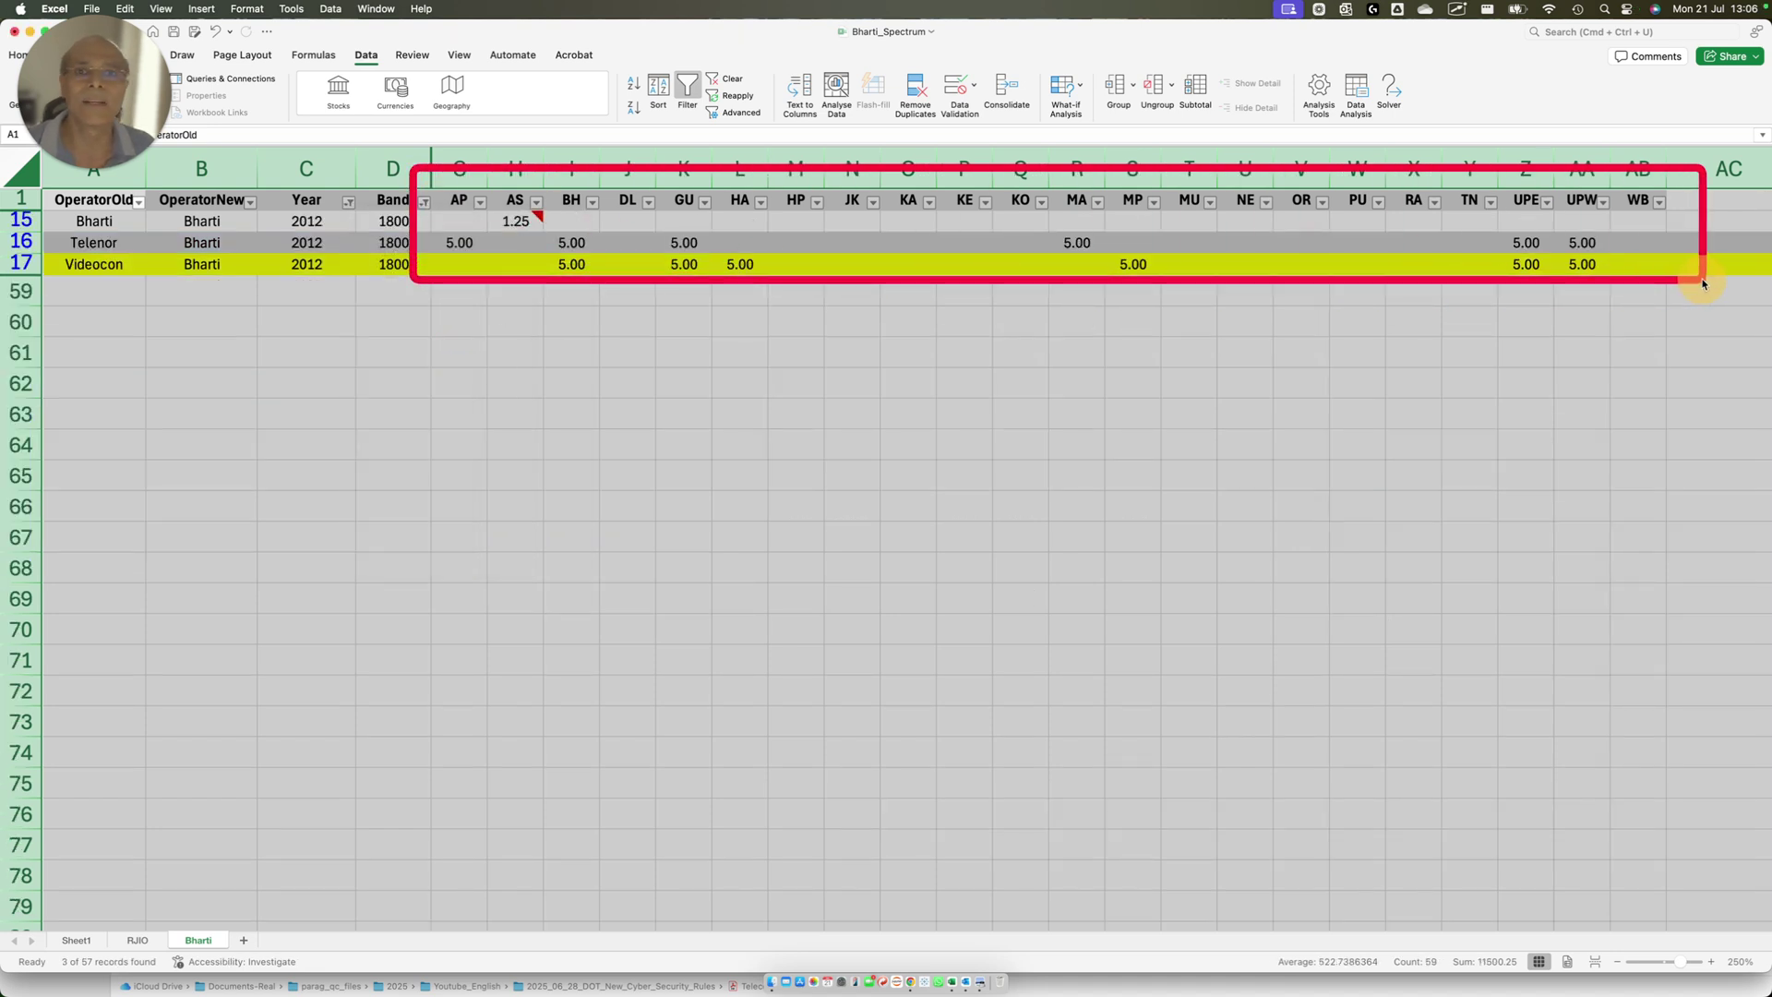
drag(48, 231, 176, 252)
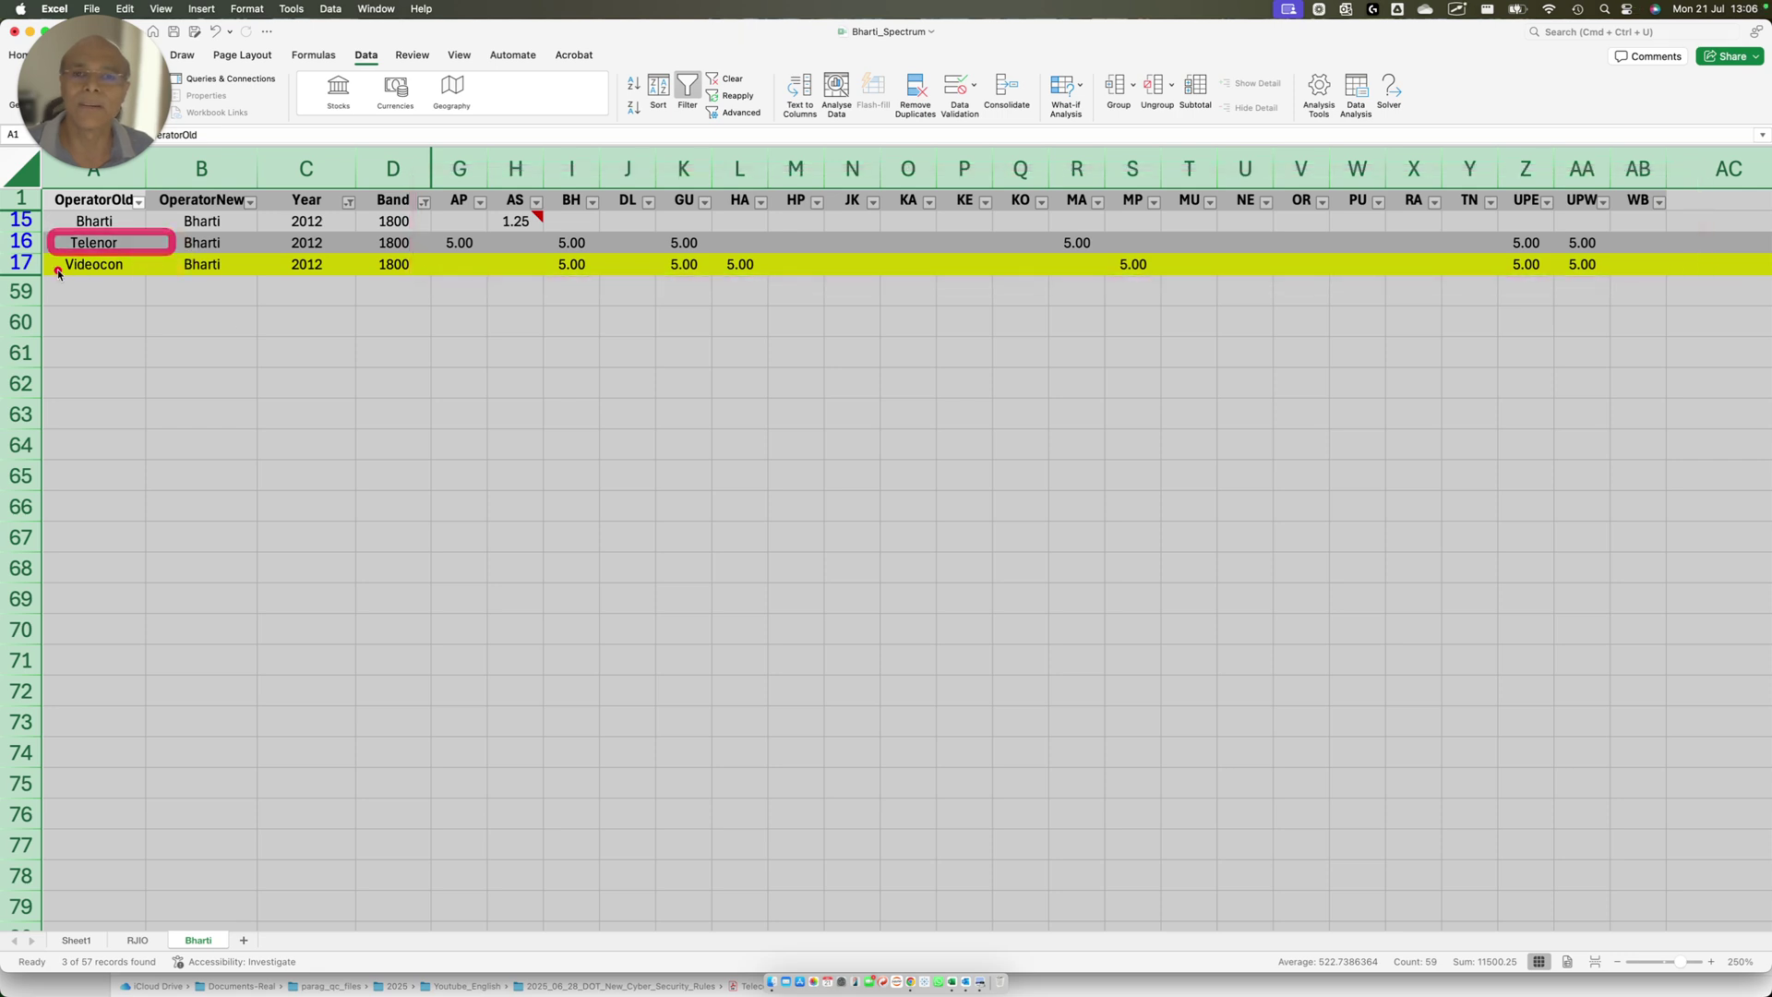
drag(58, 267, 138, 300)
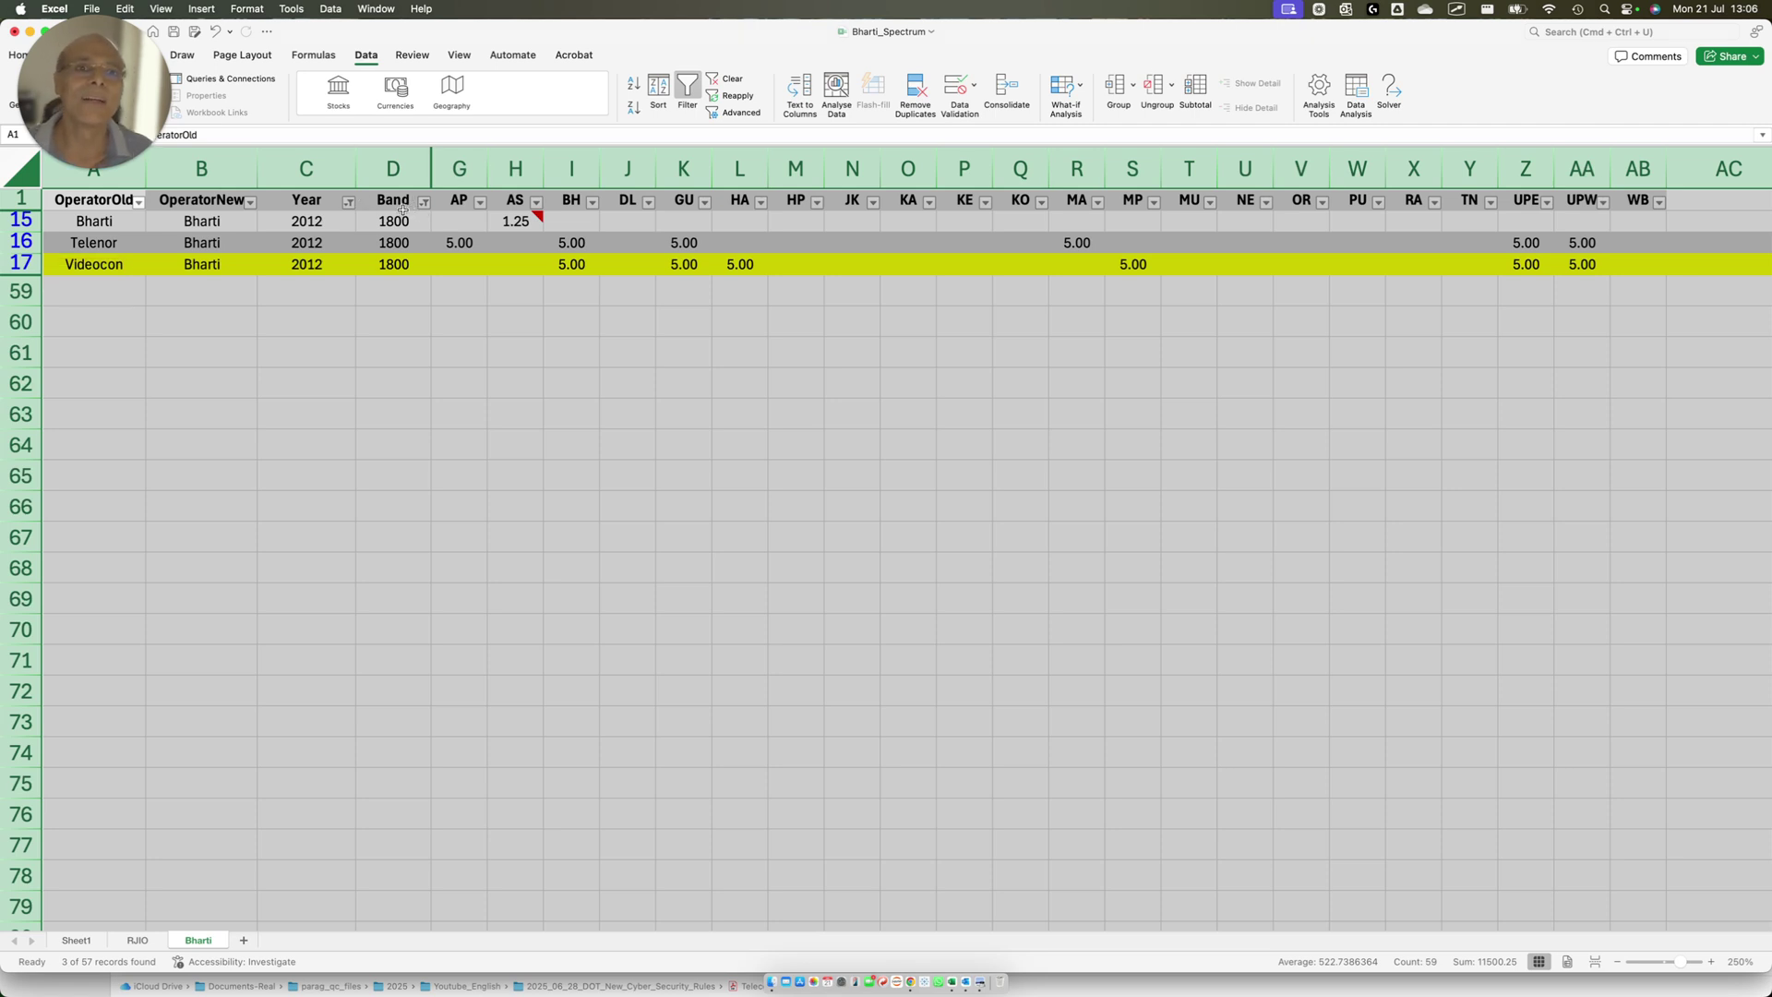
- Change the Year filter on the Bharti sheet to include every year except 1995 for the 1800 band
click(348, 202)
click(395, 457)
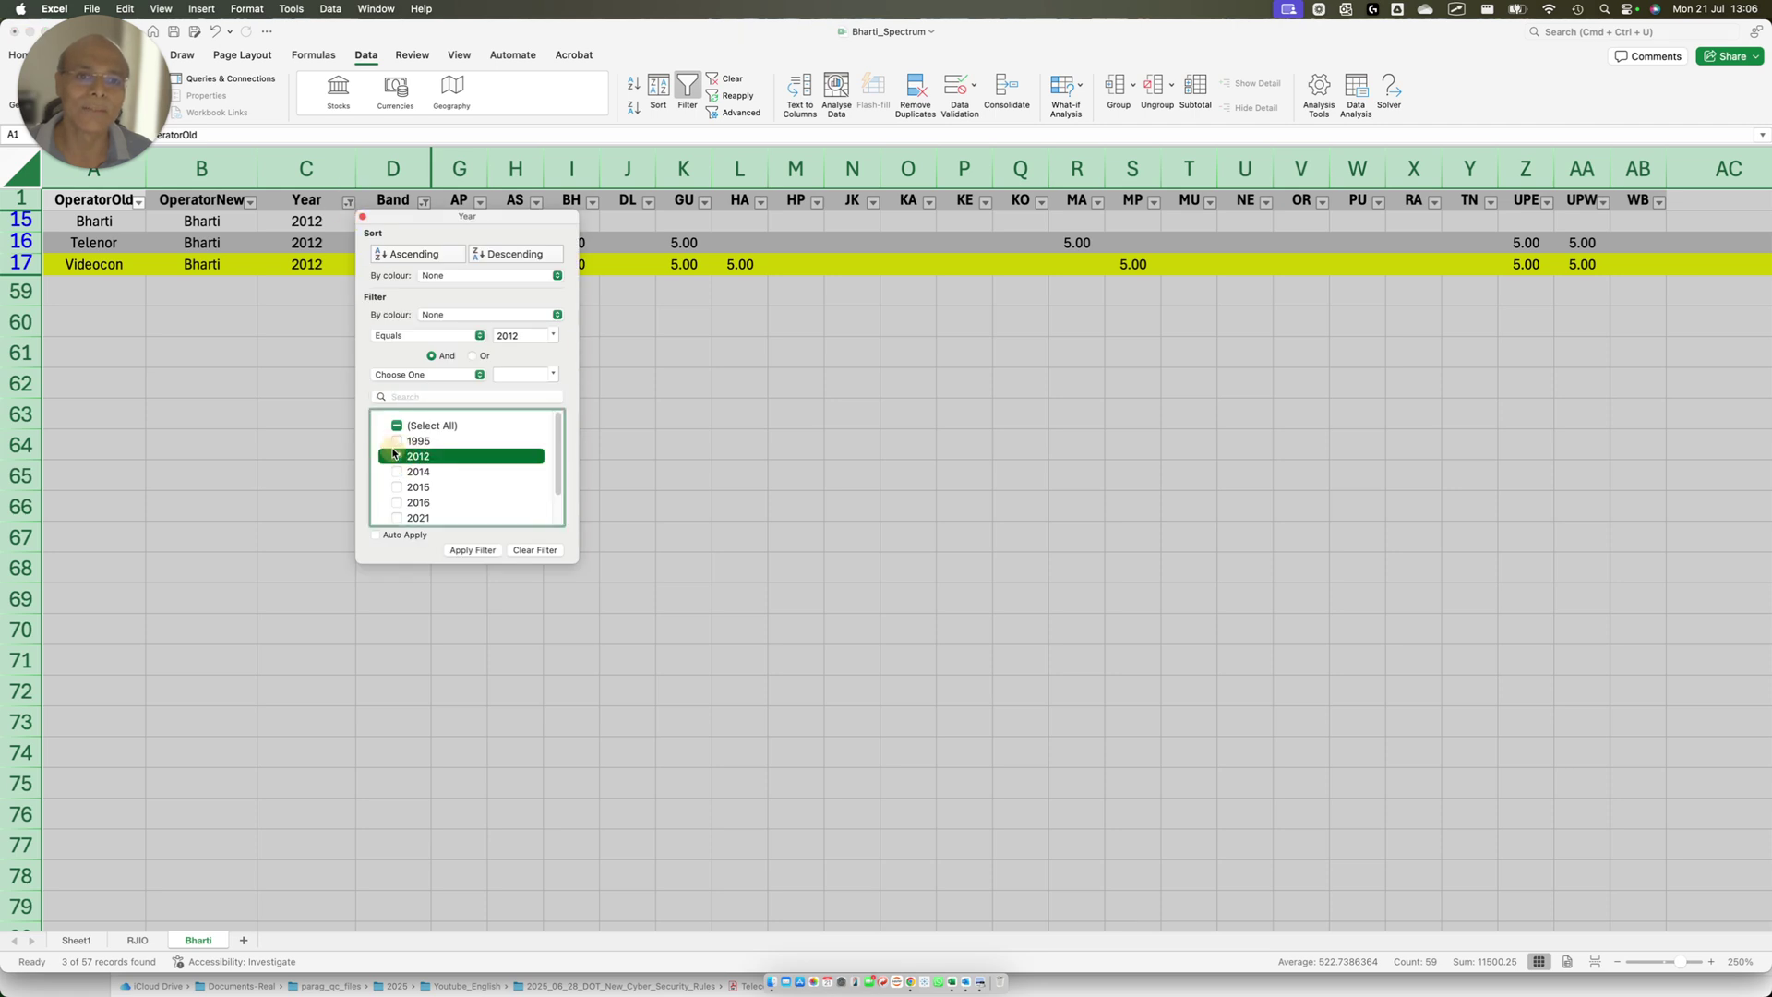
click(397, 426)
click(397, 426)
click(398, 426)
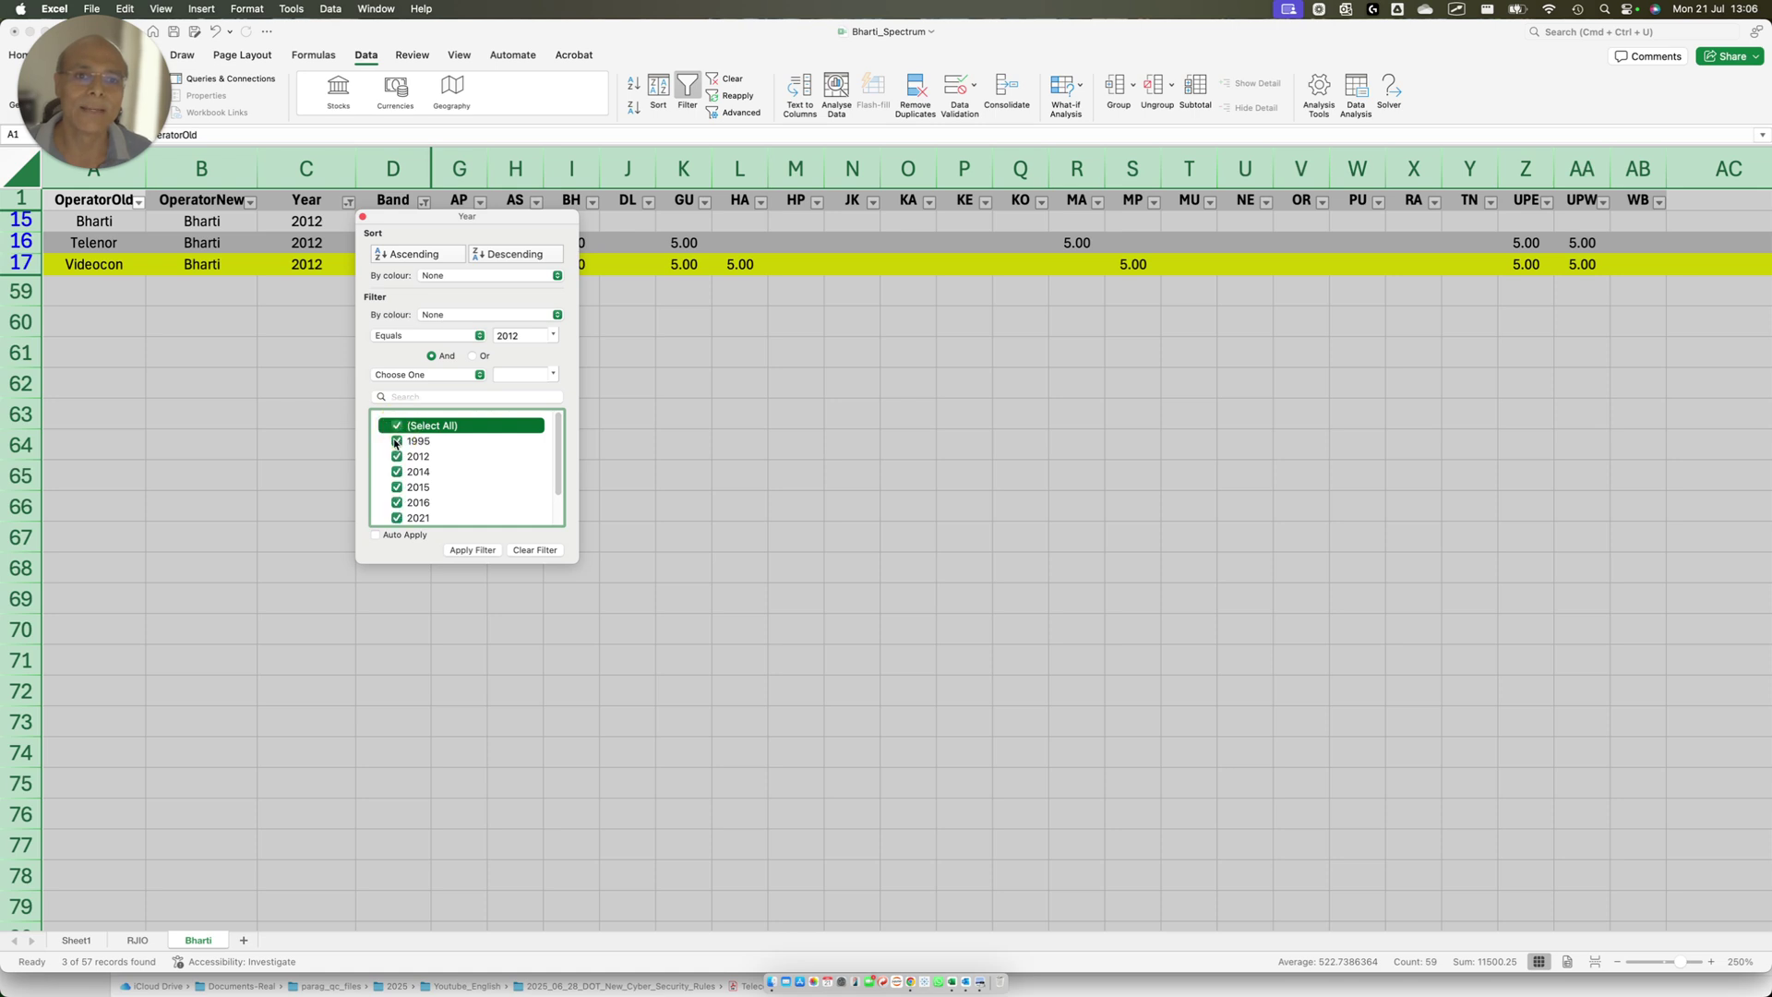
click(397, 441)
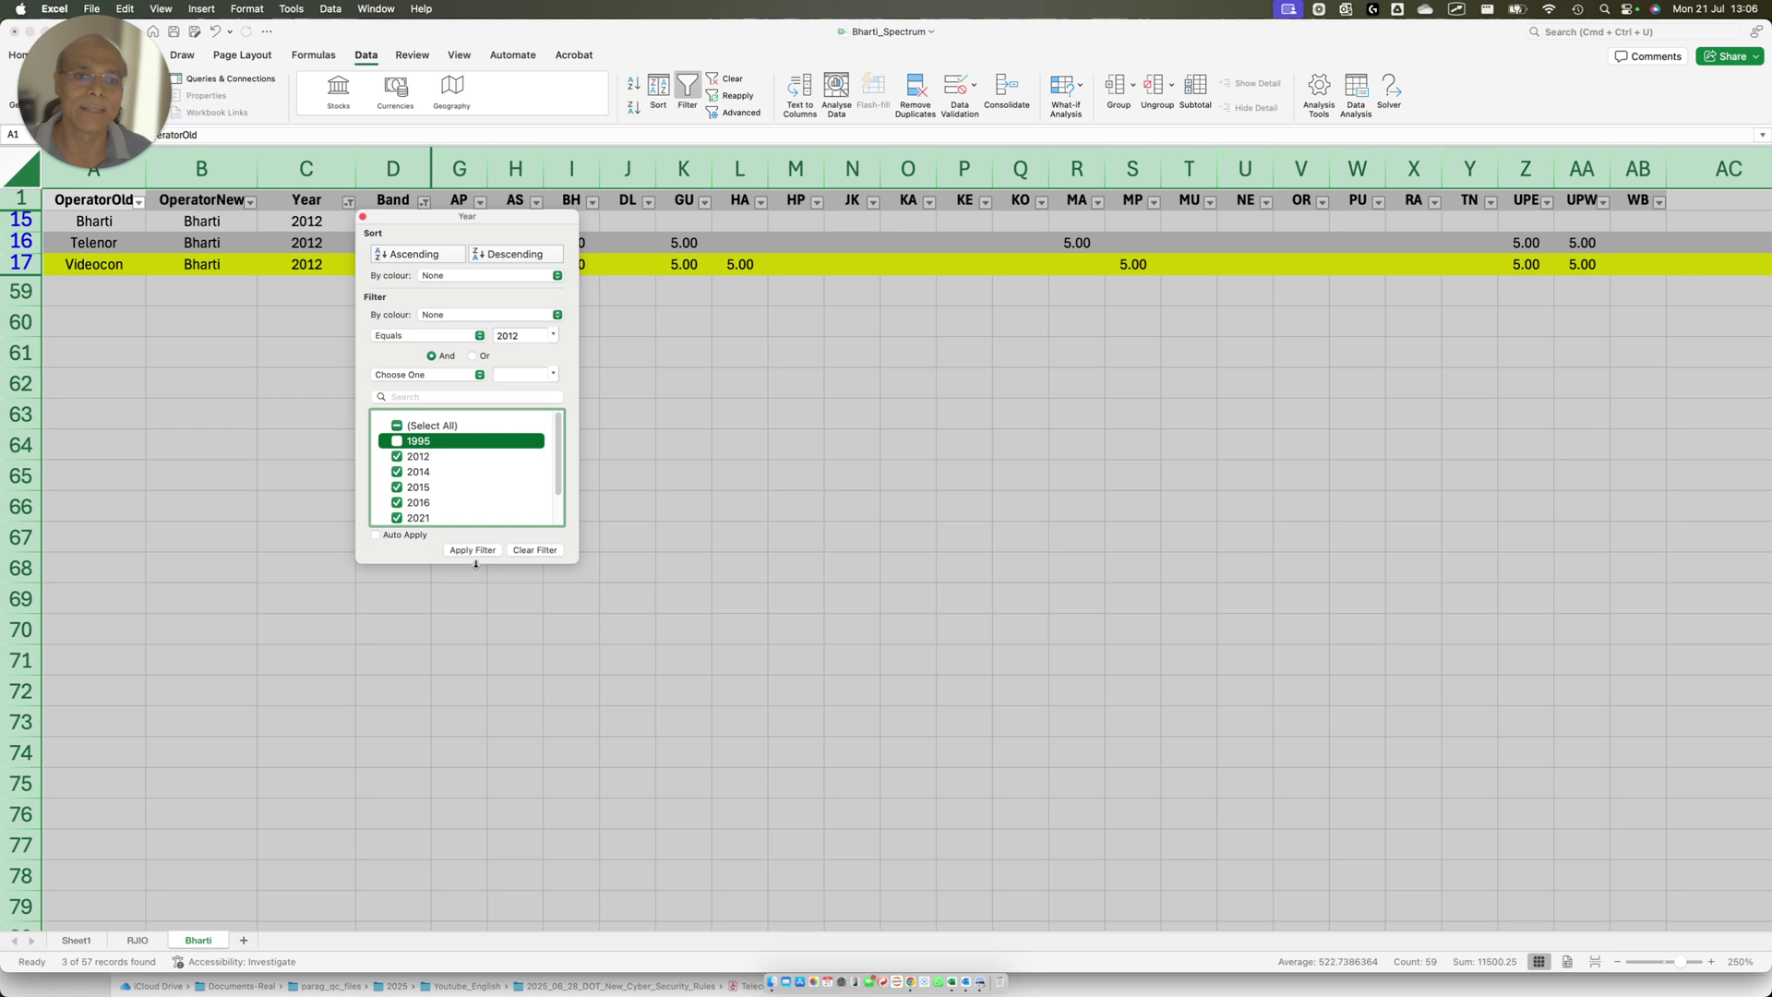
click(470, 550)
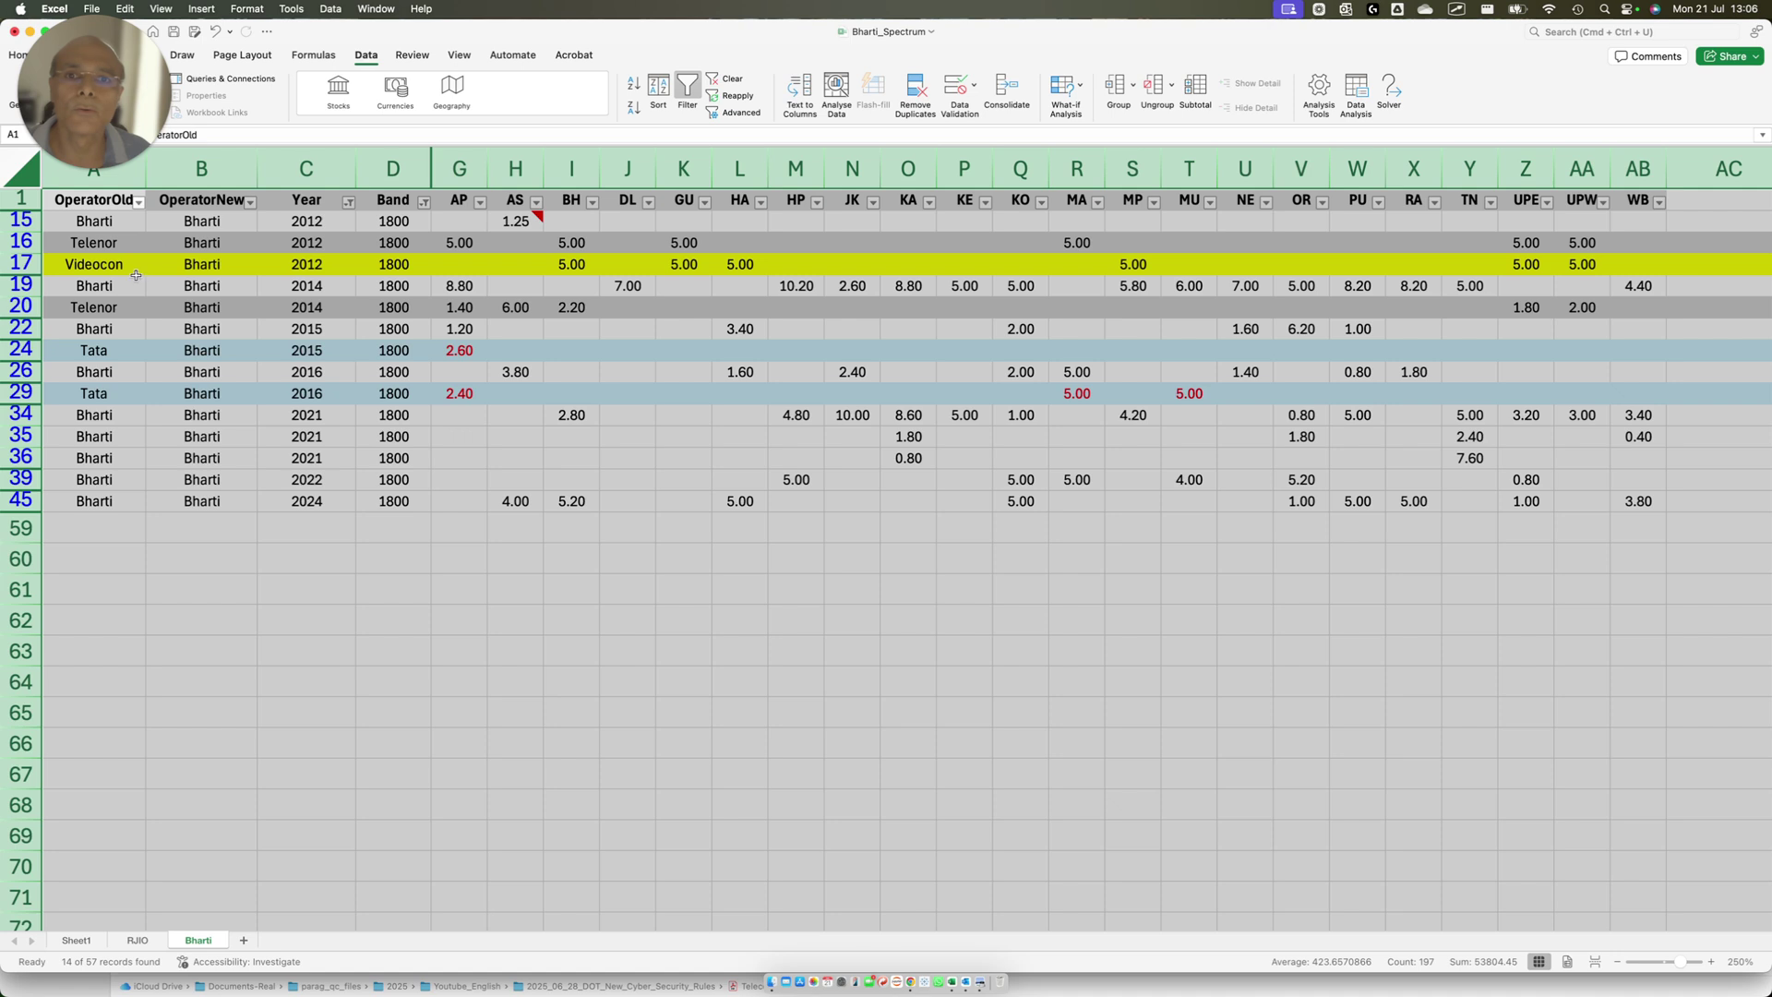
- Examine the circle-wise 1800 band rows from 2012 to 2024, including spectrum from Telenor, Videocon and Tata
drag(71, 282, 1671, 297)
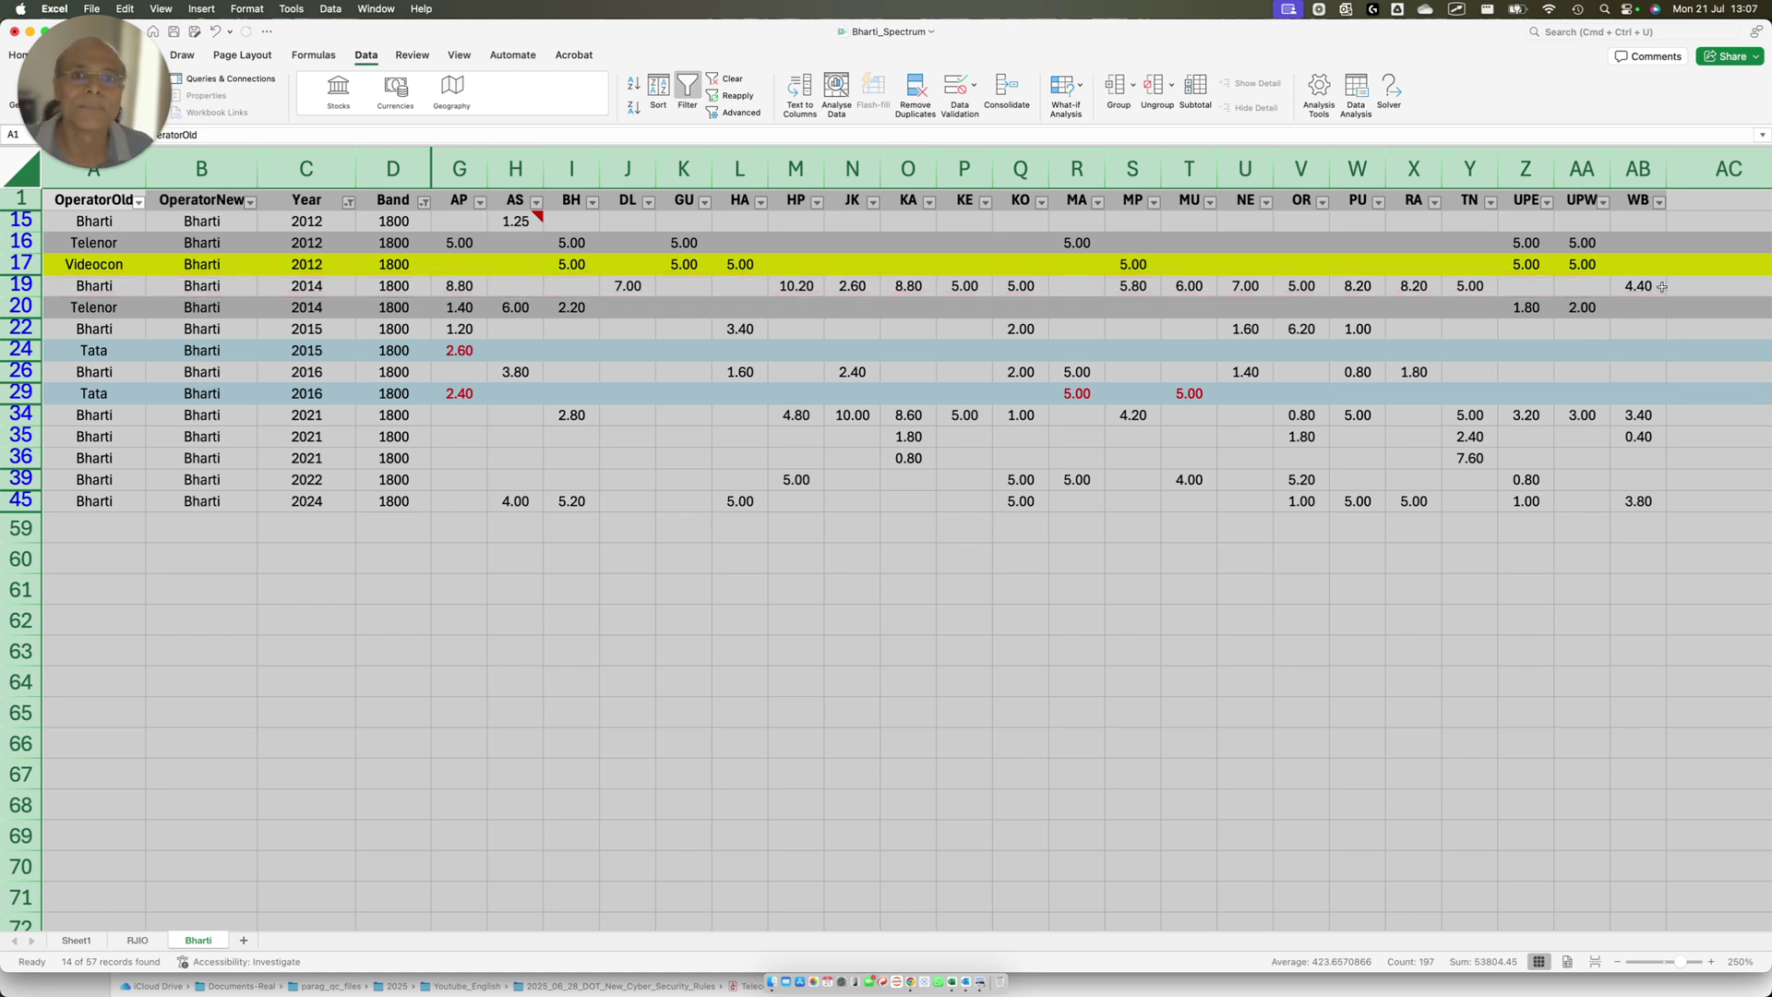
mouse_move(435, 296)
mouse_down()
mouse_move(930, 293)
mouse_move(1268, 325)
mouse_move(1635, 312)
mouse_up()
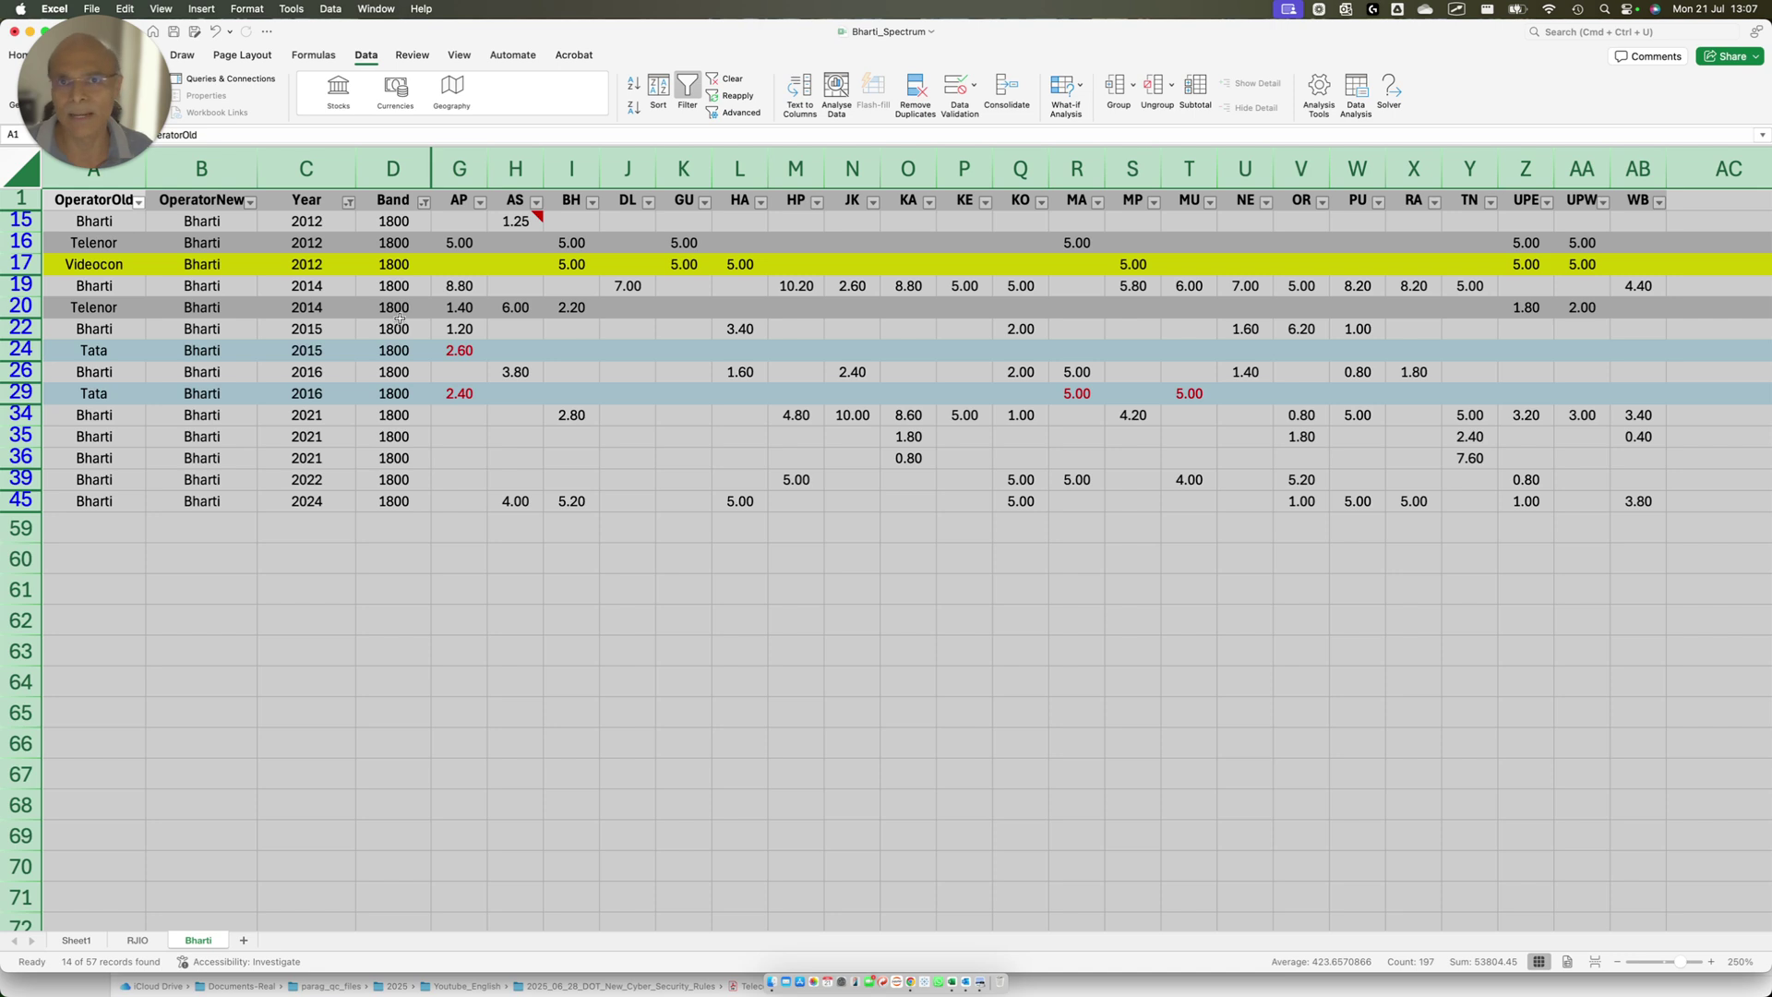
drag(37, 300, 483, 300)
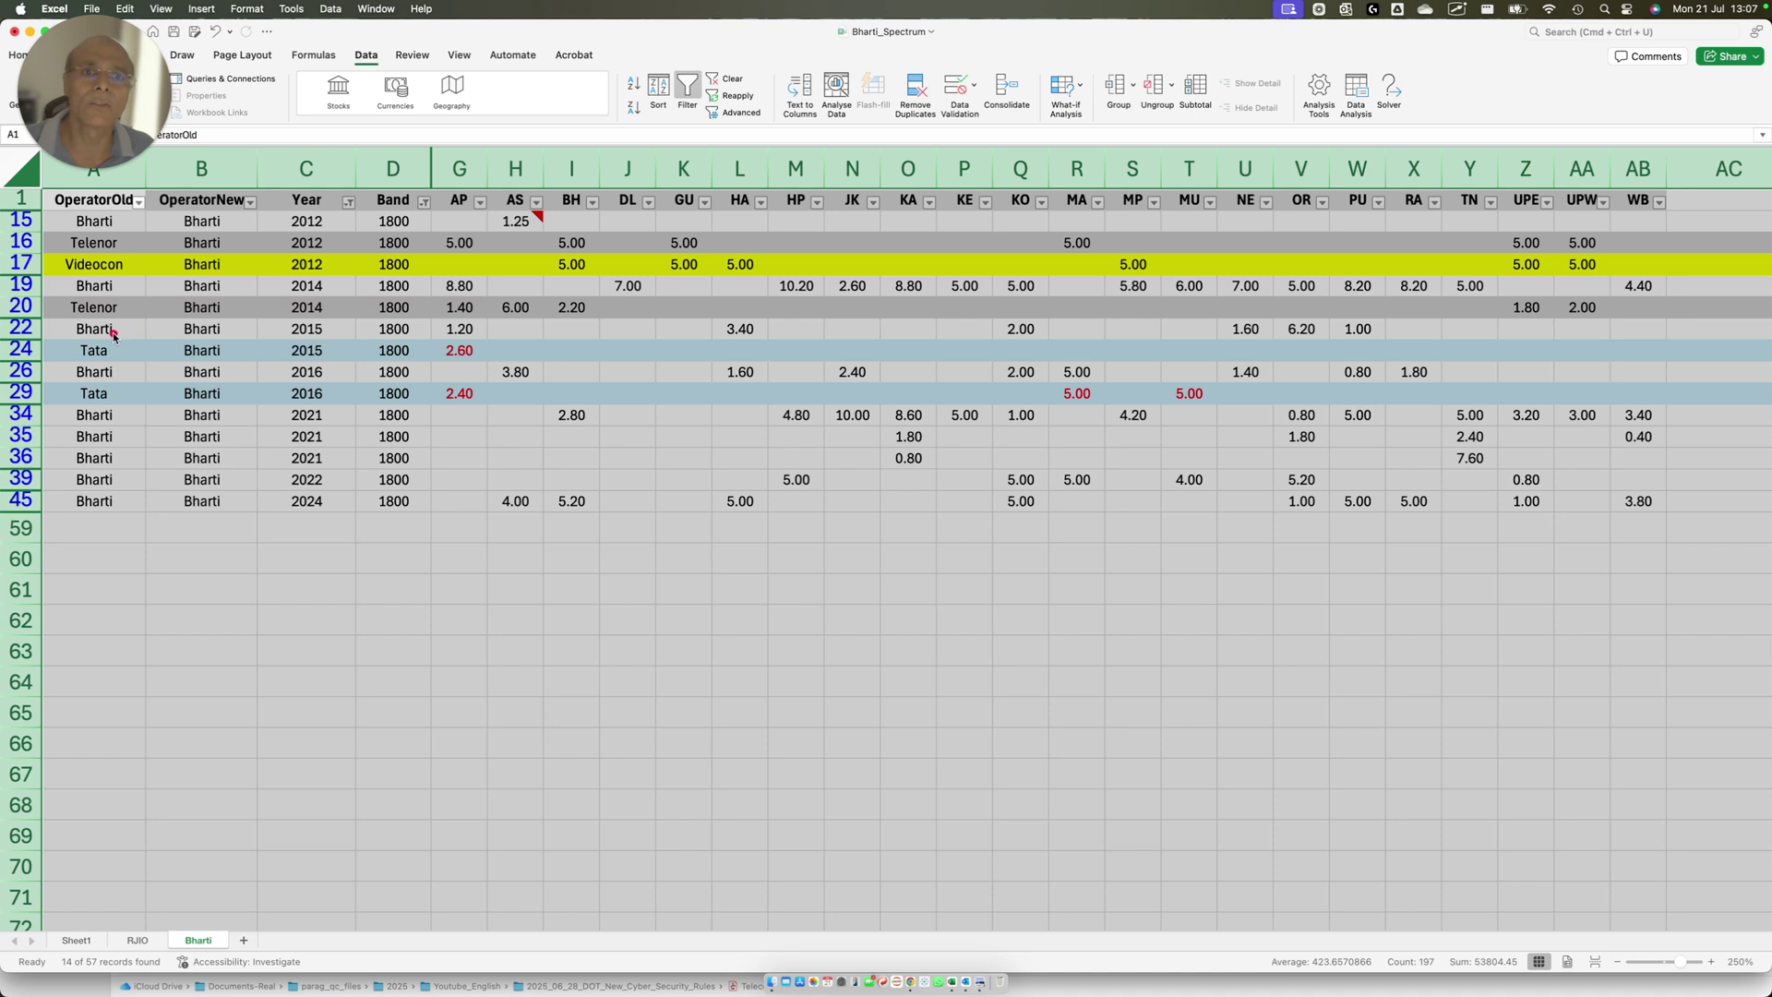
mouse_move(53, 316)
mouse_down()
mouse_move(327, 337)
mouse_move(1448, 334)
mouse_up()
mouse_move(435, 336)
mouse_down()
mouse_move(514, 361)
mouse_move(950, 358)
mouse_up()
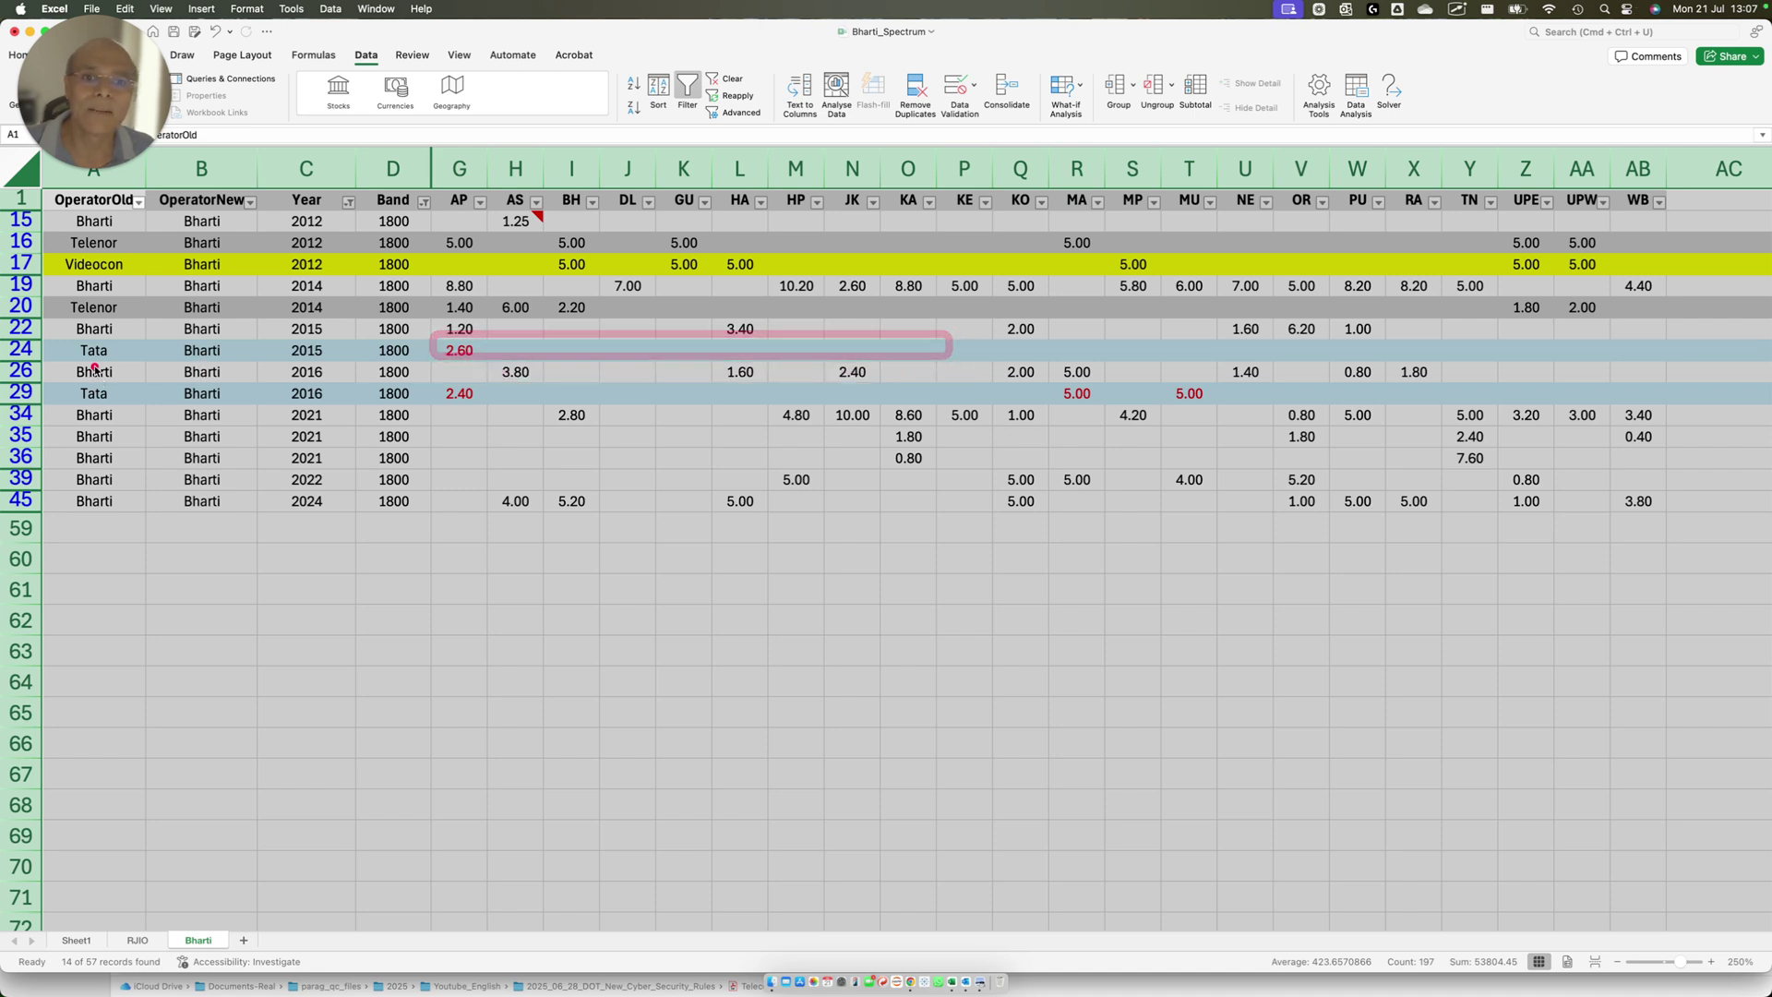
drag(437, 365, 577, 374)
drag(259, 367, 644, 408)
drag(434, 387, 501, 387)
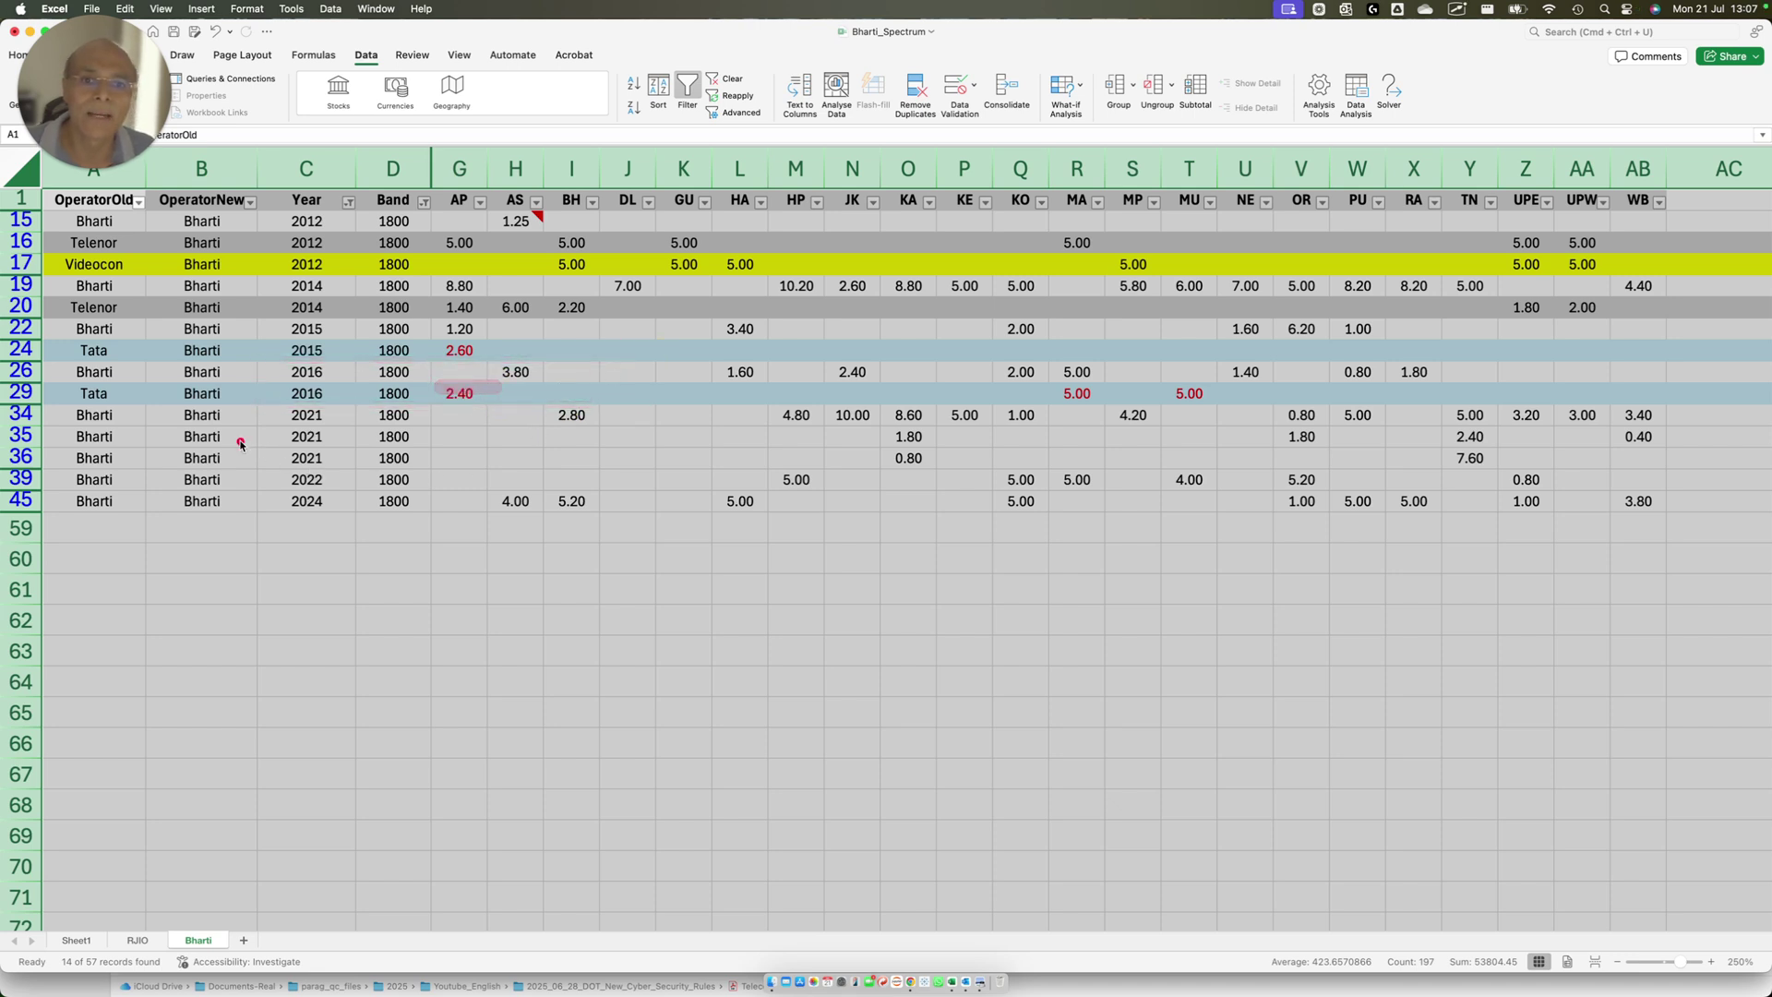
mouse_move(46, 399)
mouse_down()
mouse_move(221, 466)
mouse_move(483, 523)
mouse_up()
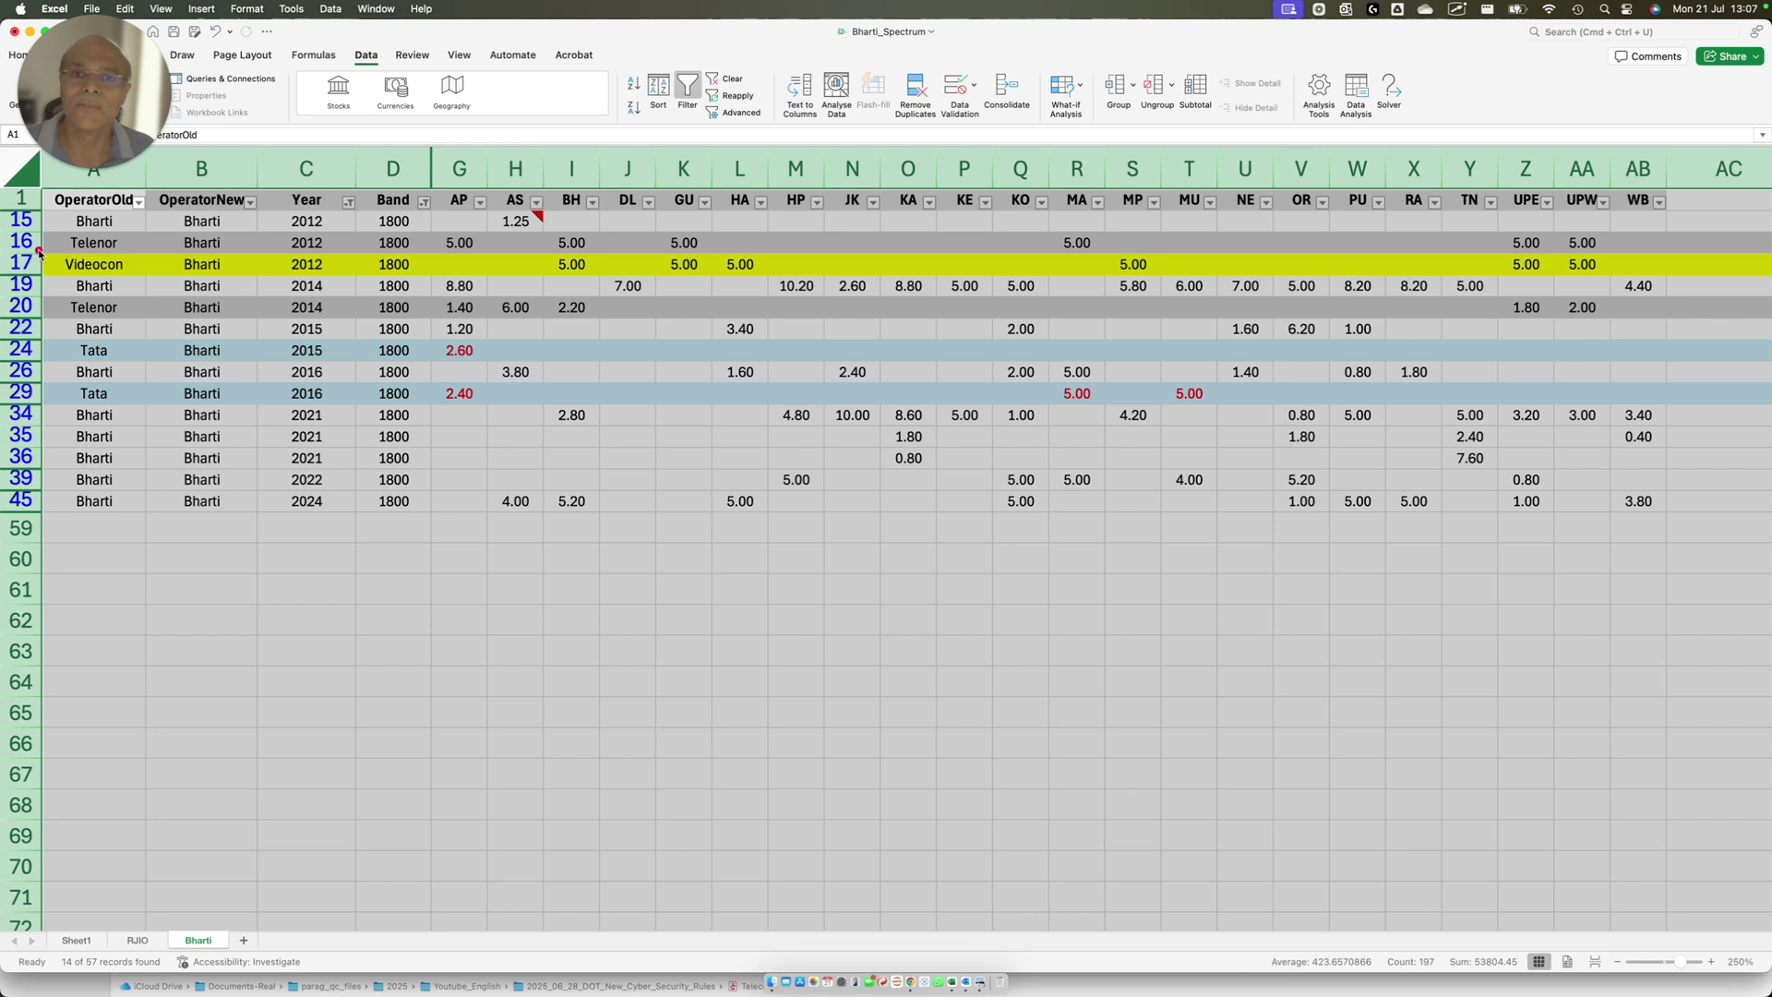
drag(35, 231, 193, 275)
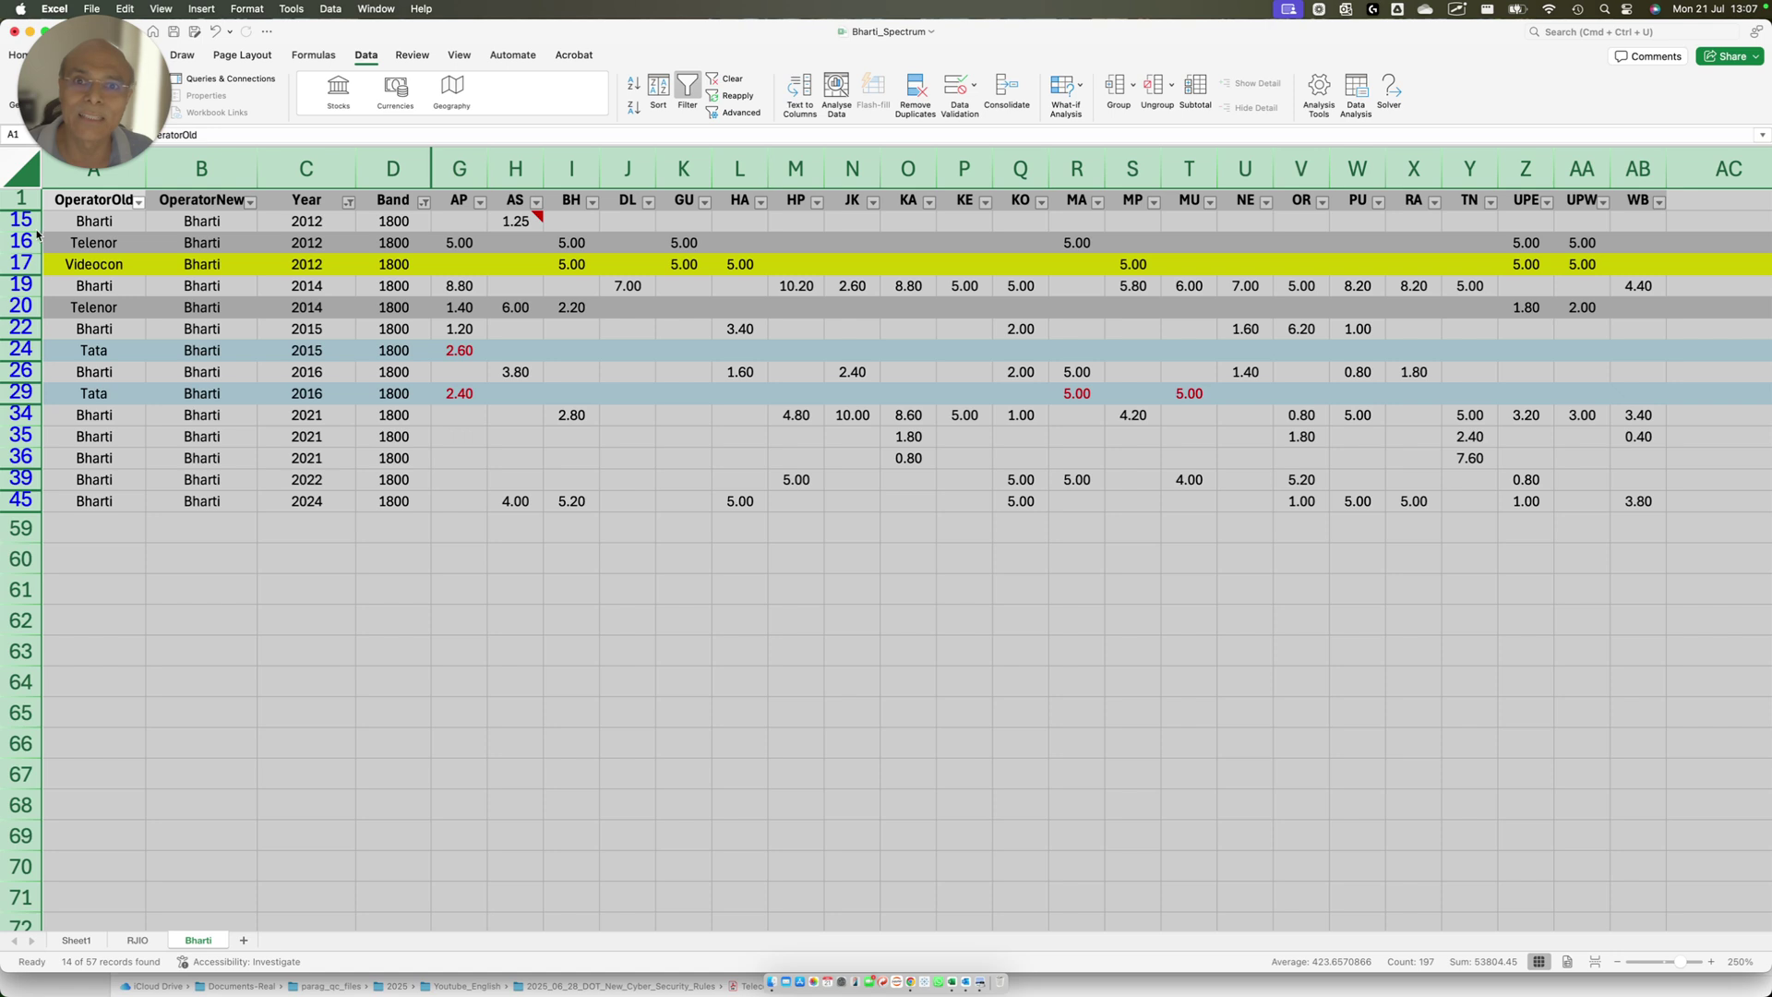
mouse_move(34, 237)
mouse_down()
mouse_move(207, 277)
mouse_move(1650, 264)
mouse_up()
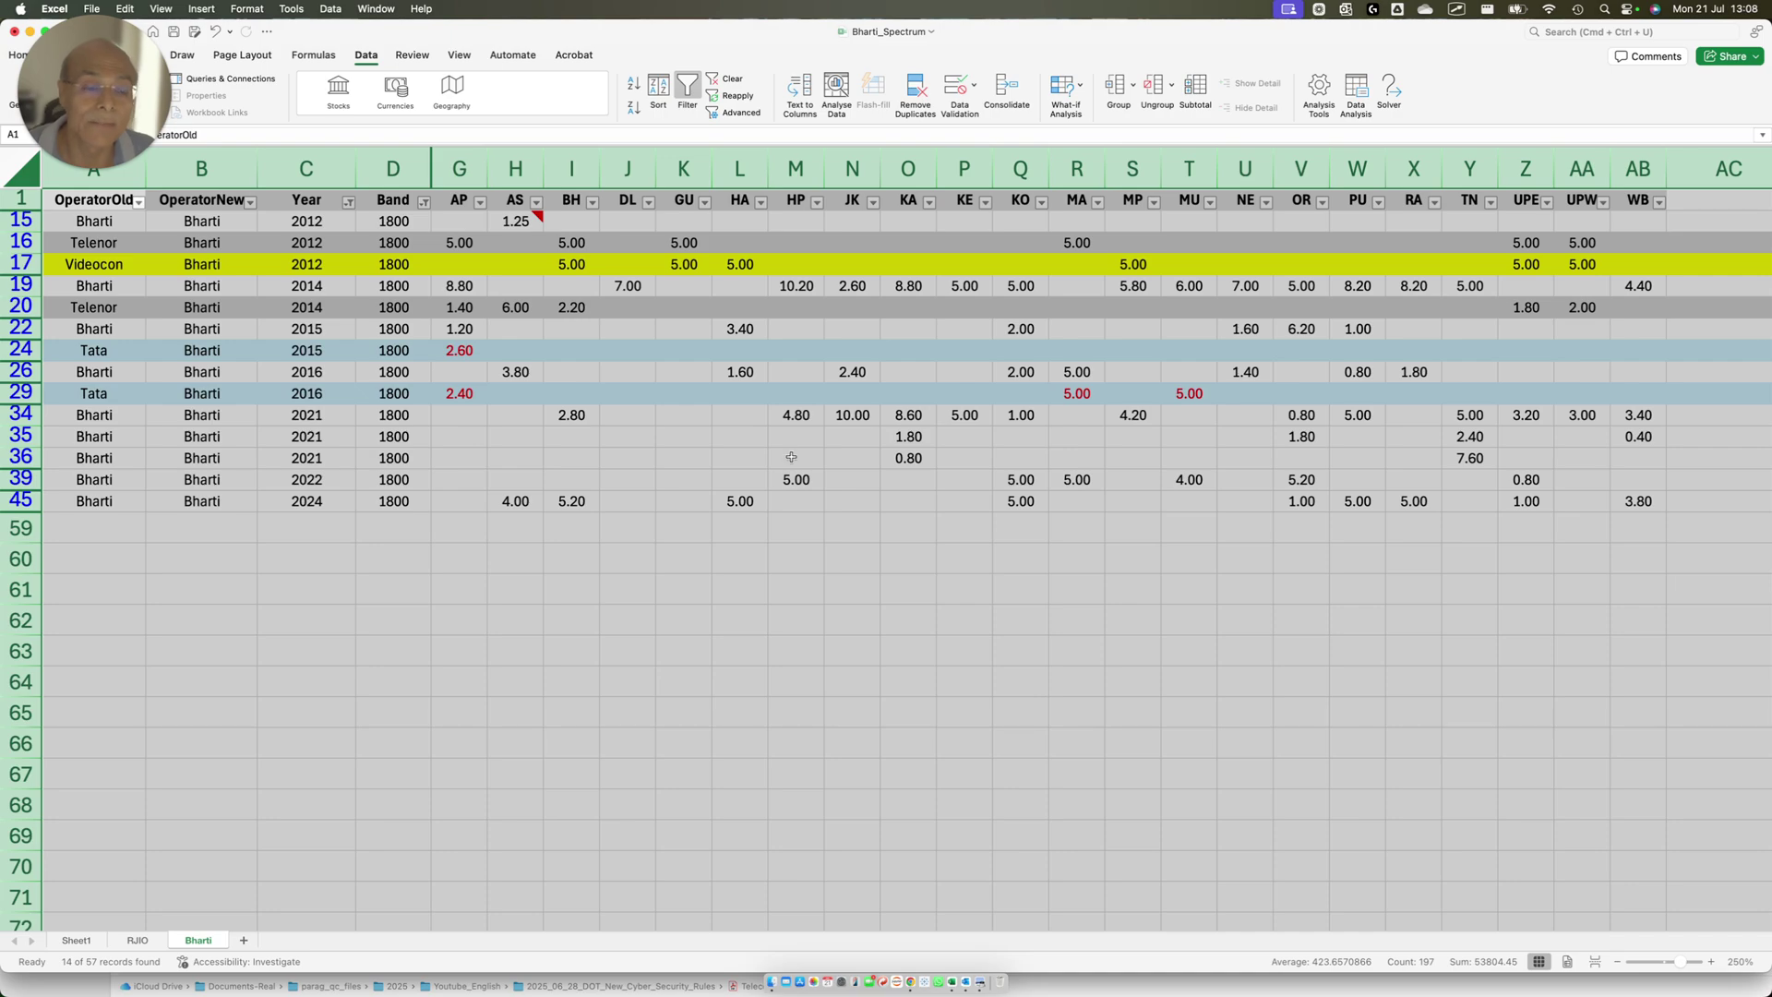
- Switch to the Streamlit dashboard in Chrome and show the 1800 band frequency layout for Bharti only, checking its circle totals
key(ctrl+Up)
click(475, 424)
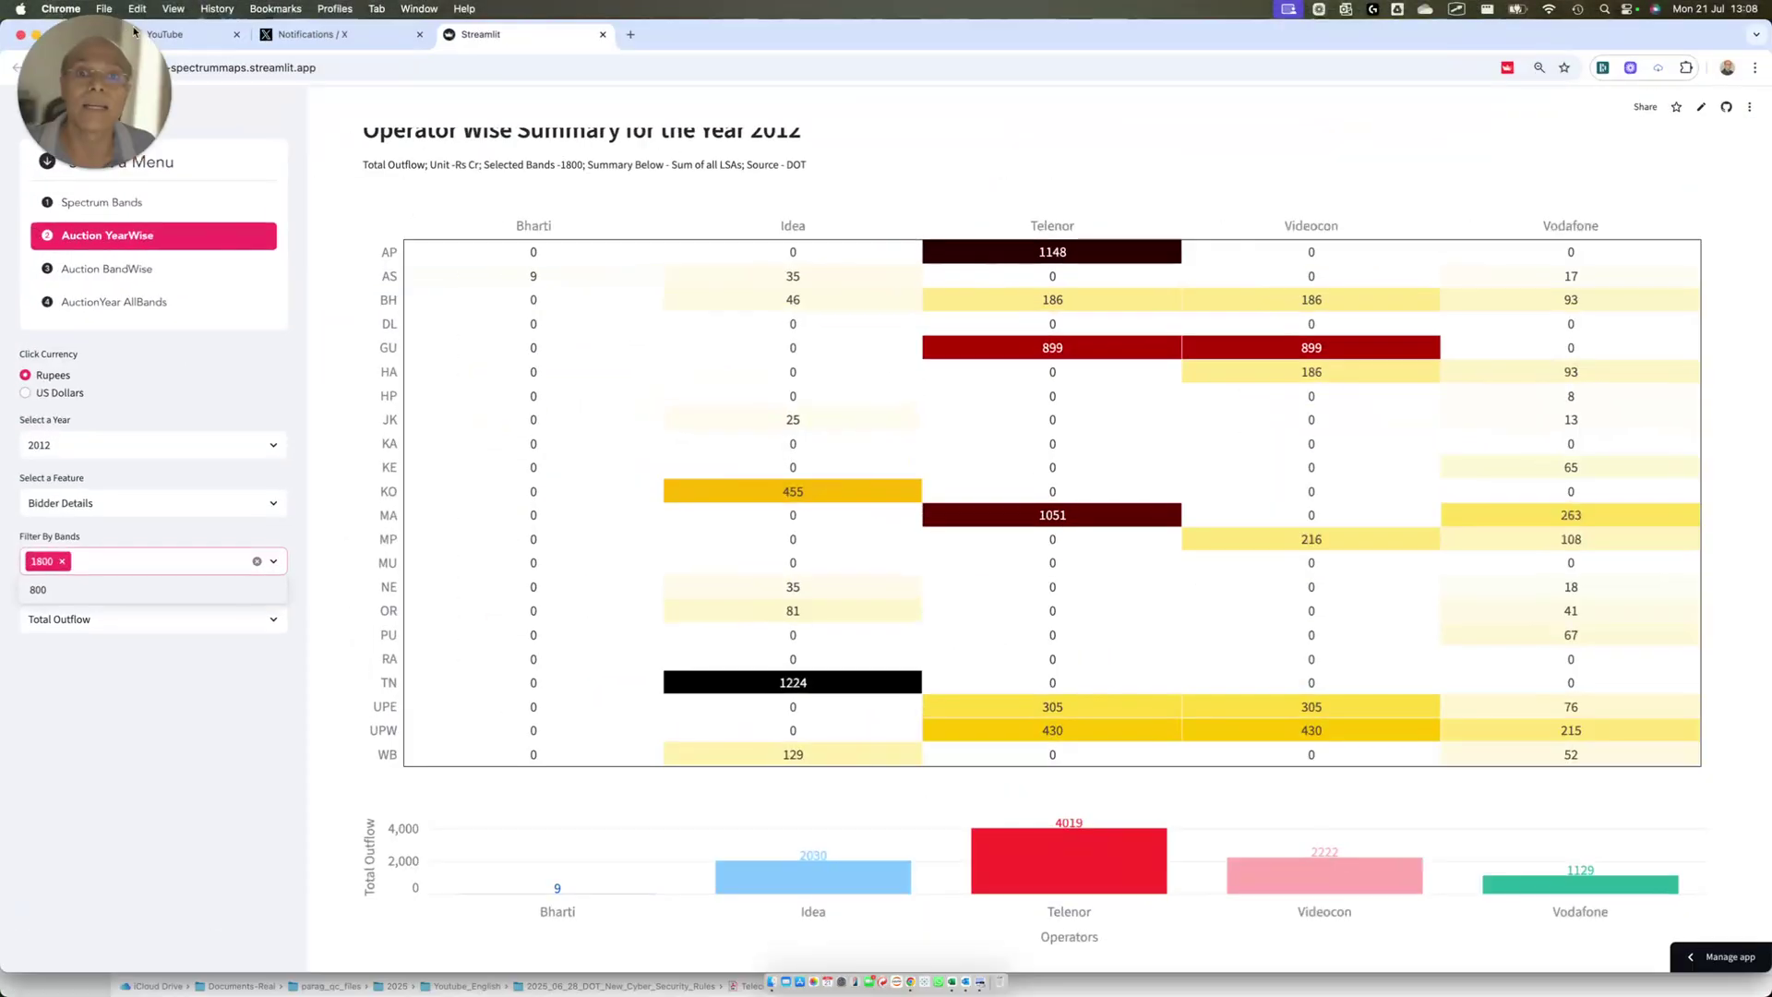
click(103, 200)
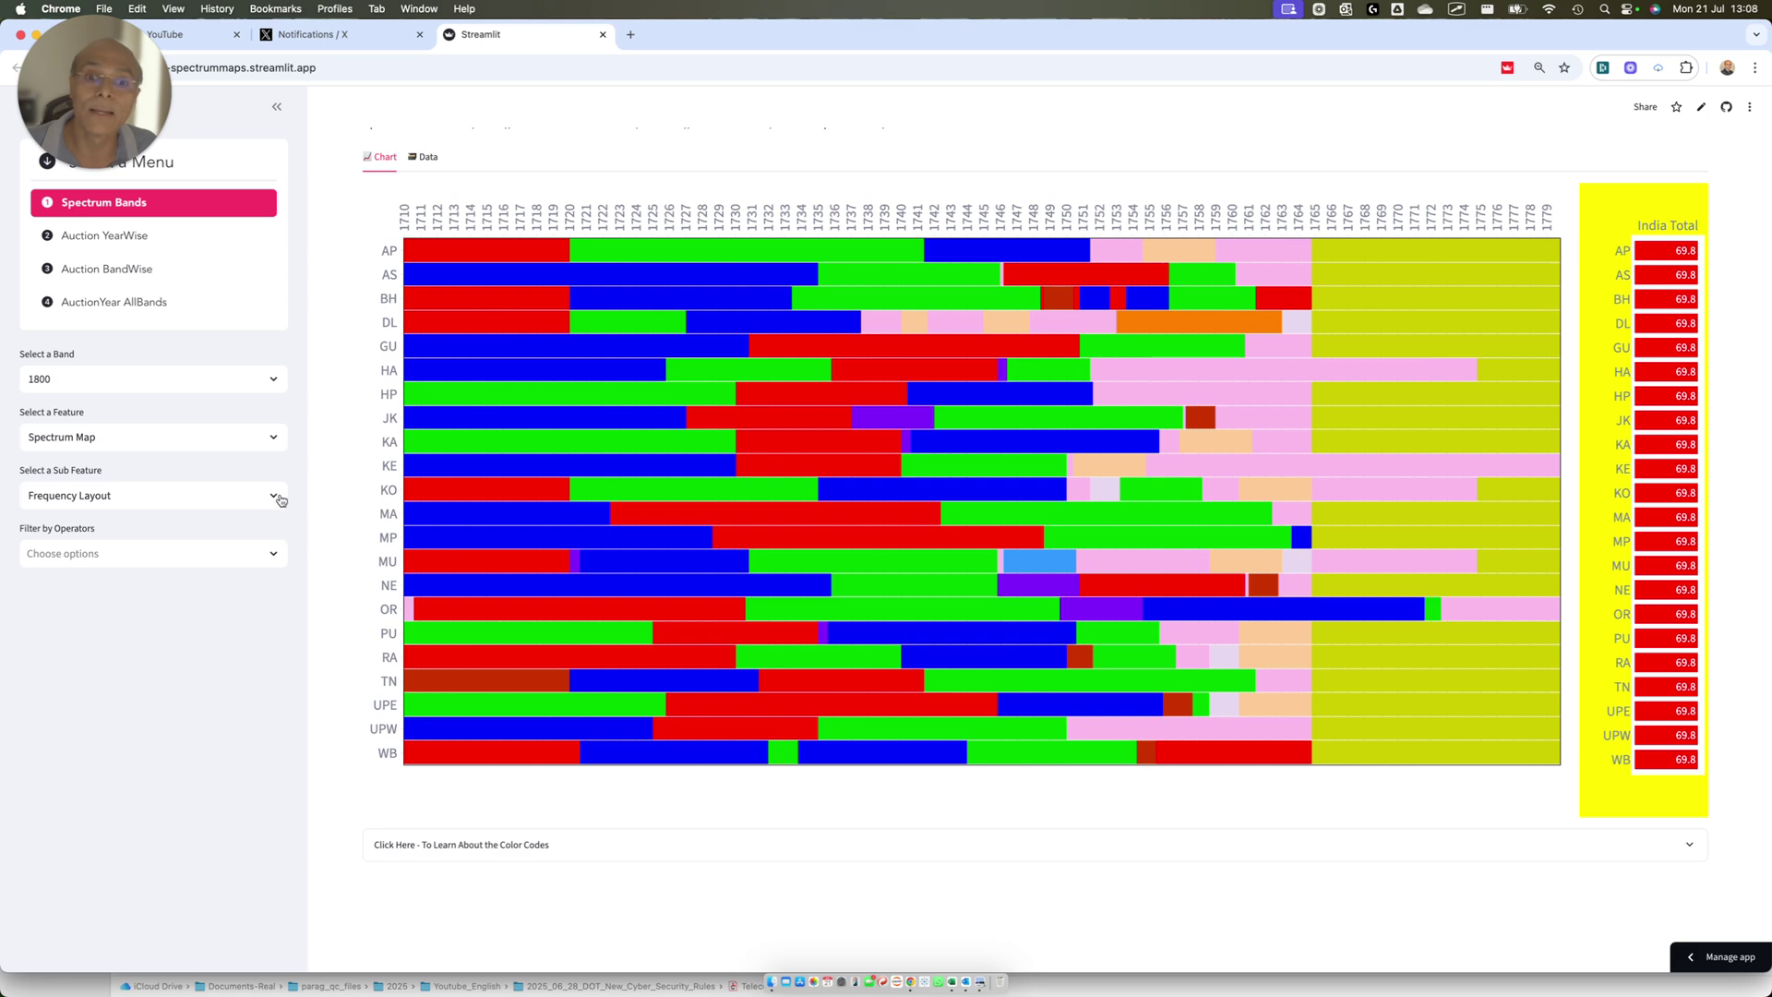
click(274, 560)
click(68, 697)
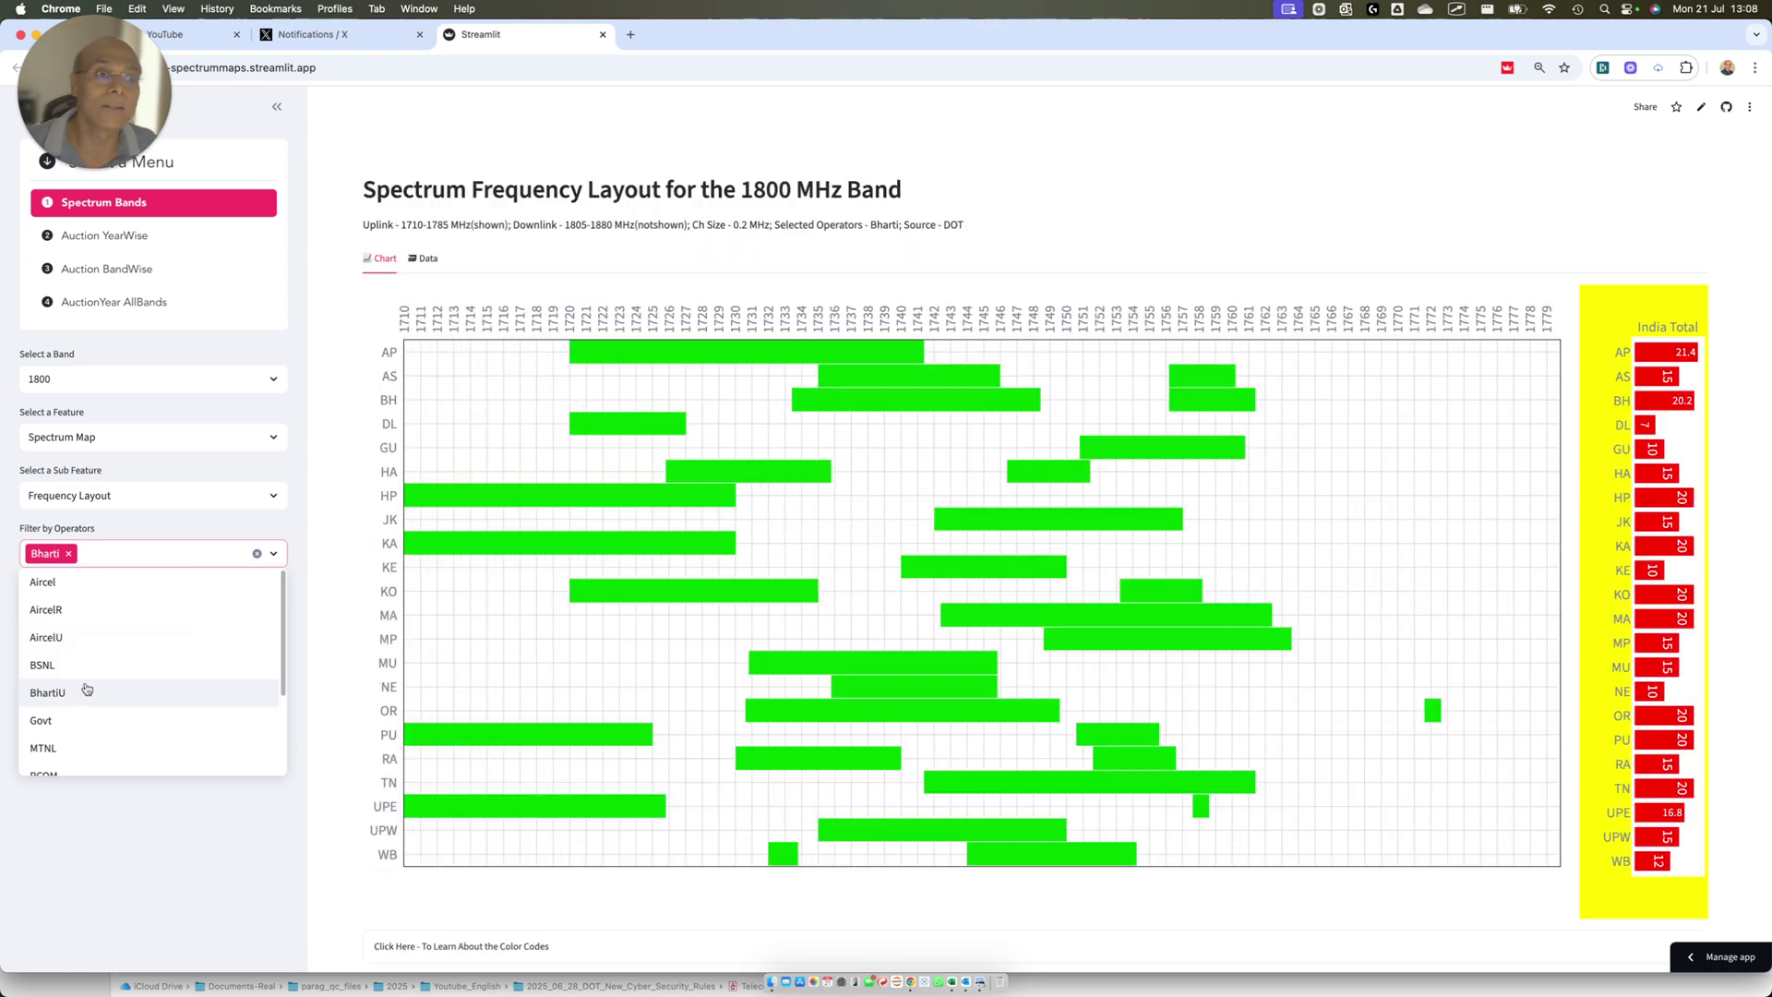
drag(324, 288, 1649, 904)
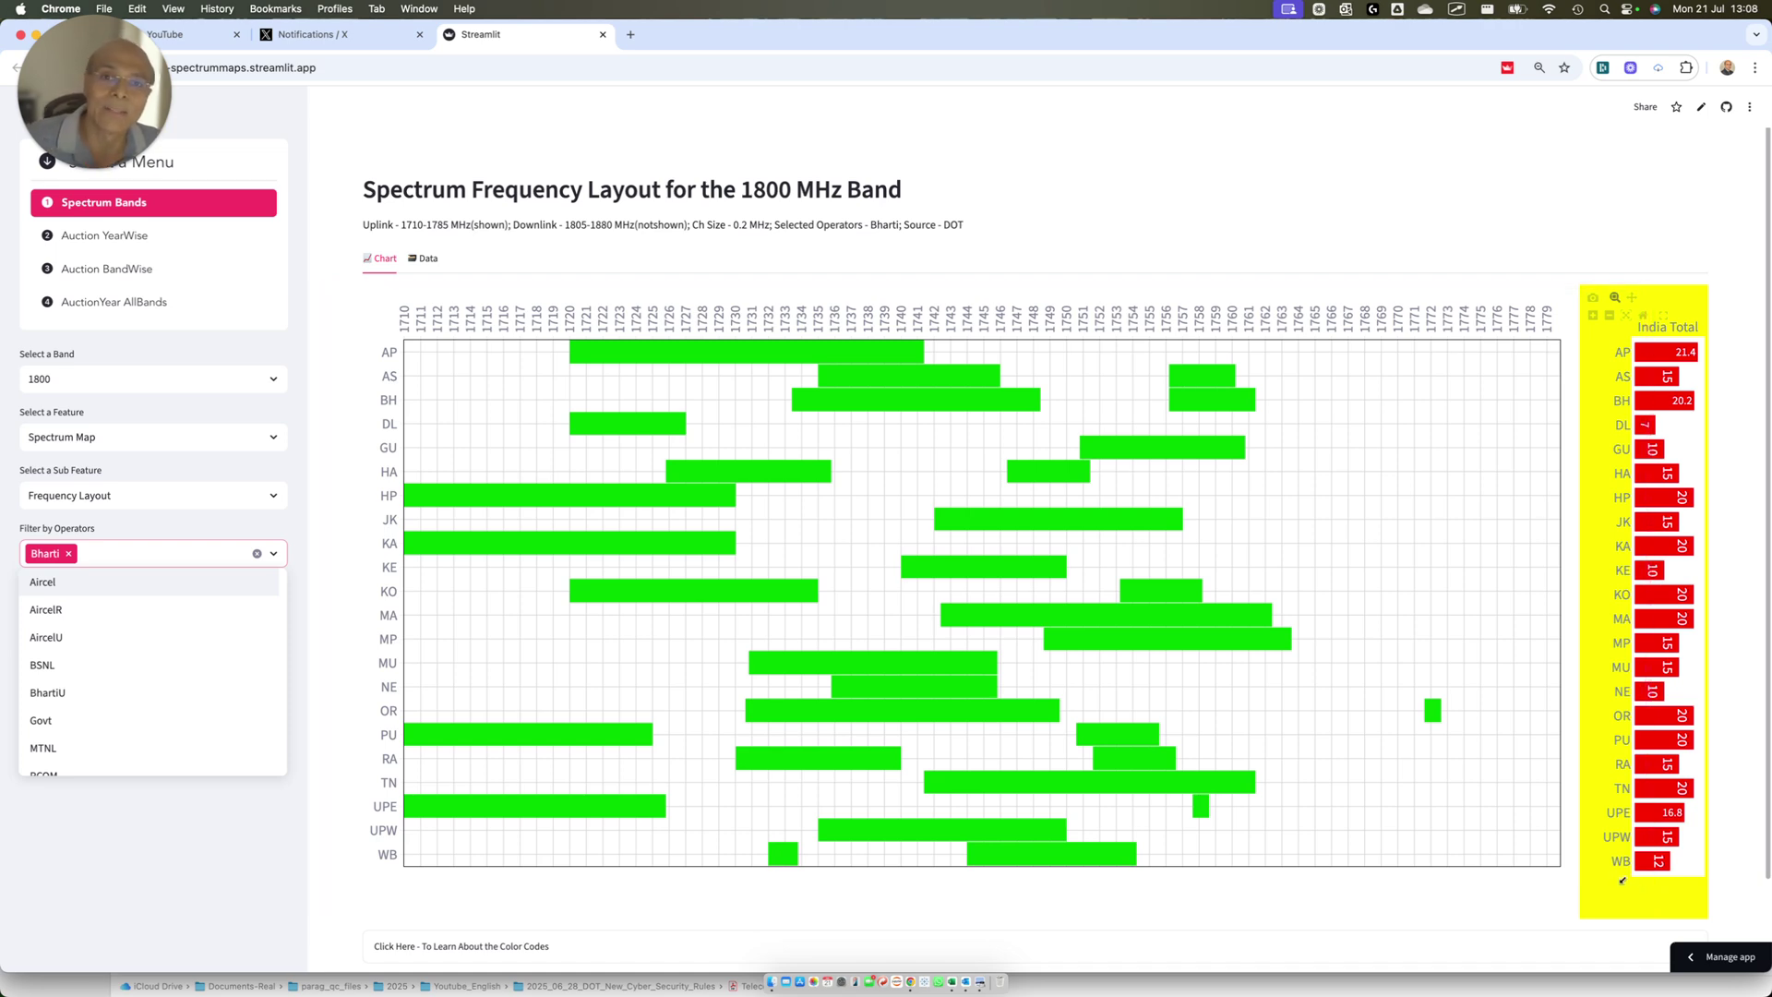
- Return to the Bharti_Spectrum workbook in Excel, remove the Year and Band filters, and re-enable filtering on the whole Bharti sheet
key(ctrl+Up)
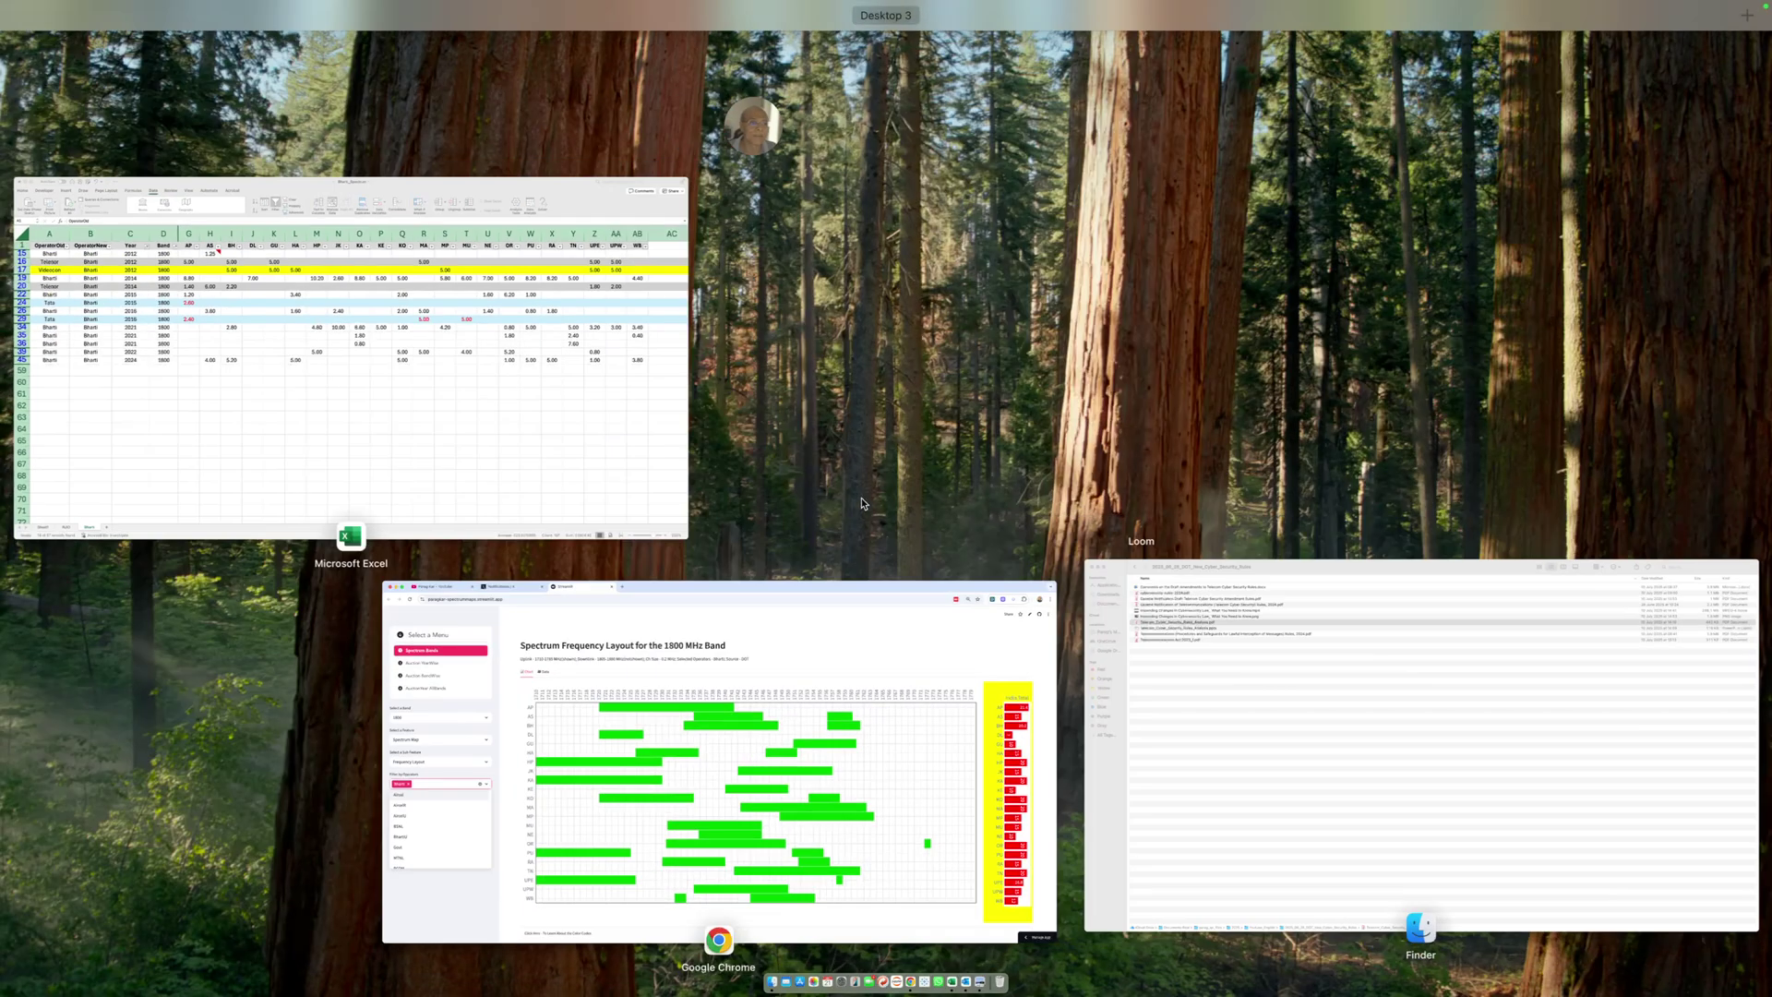
click(403, 448)
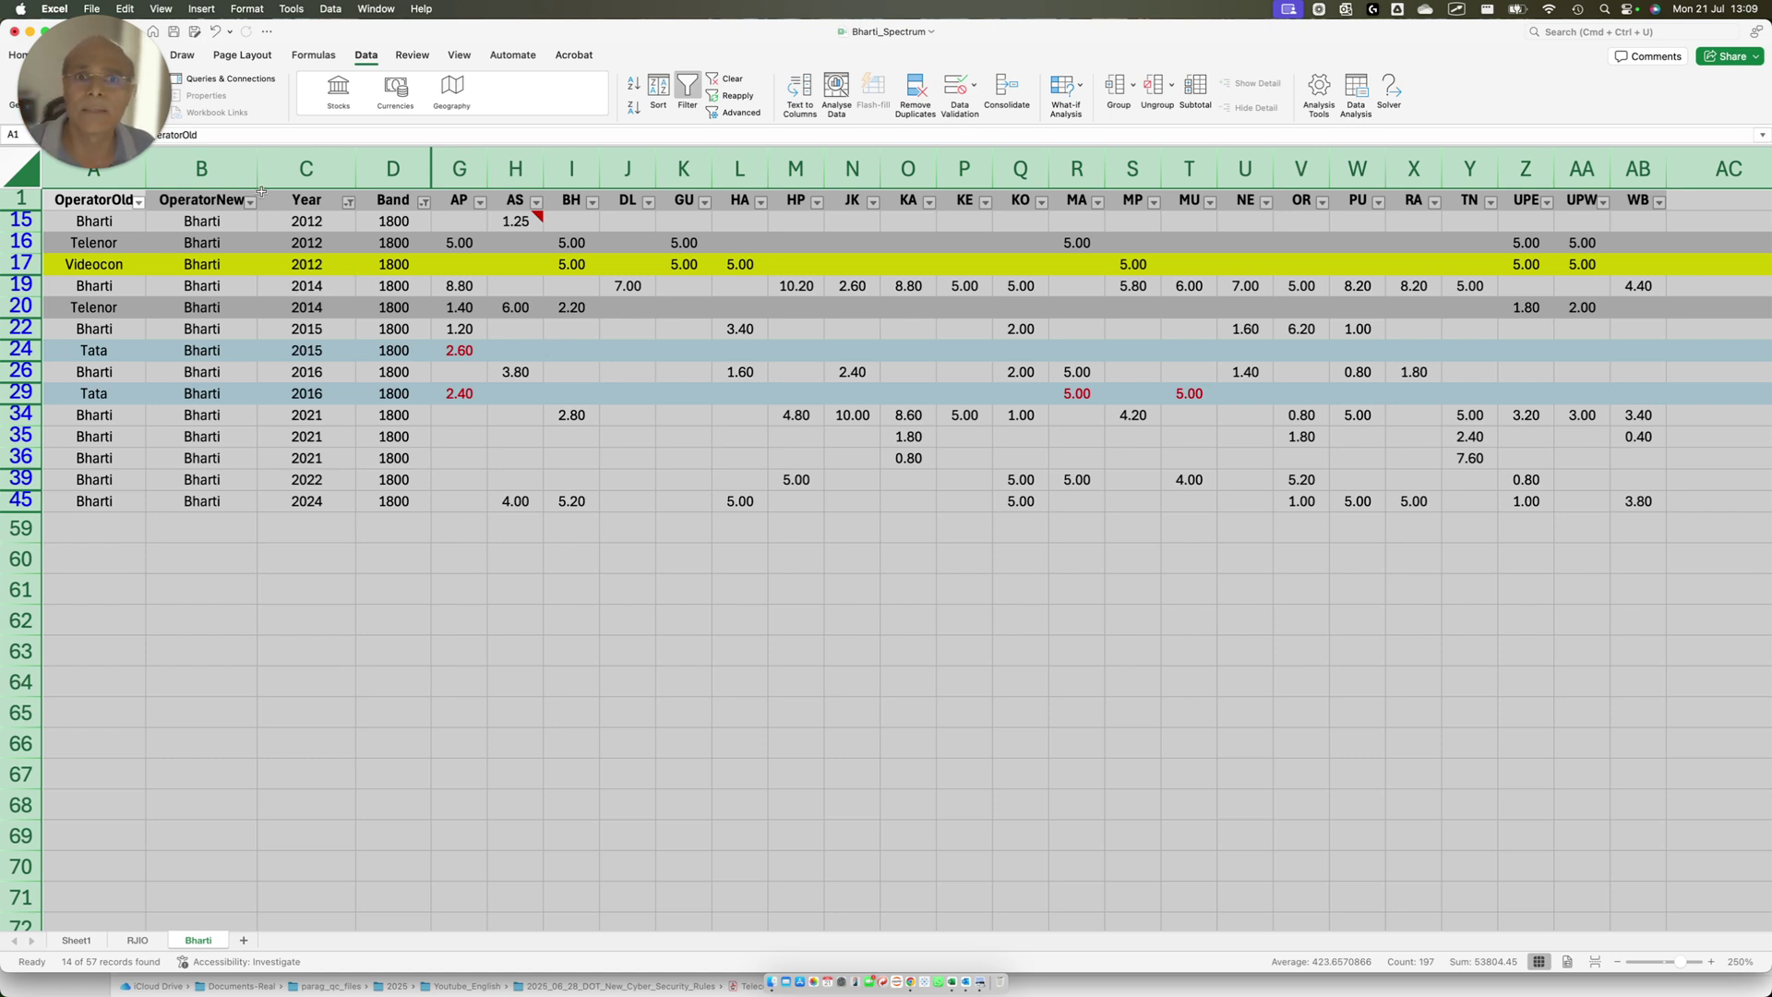
click(27, 168)
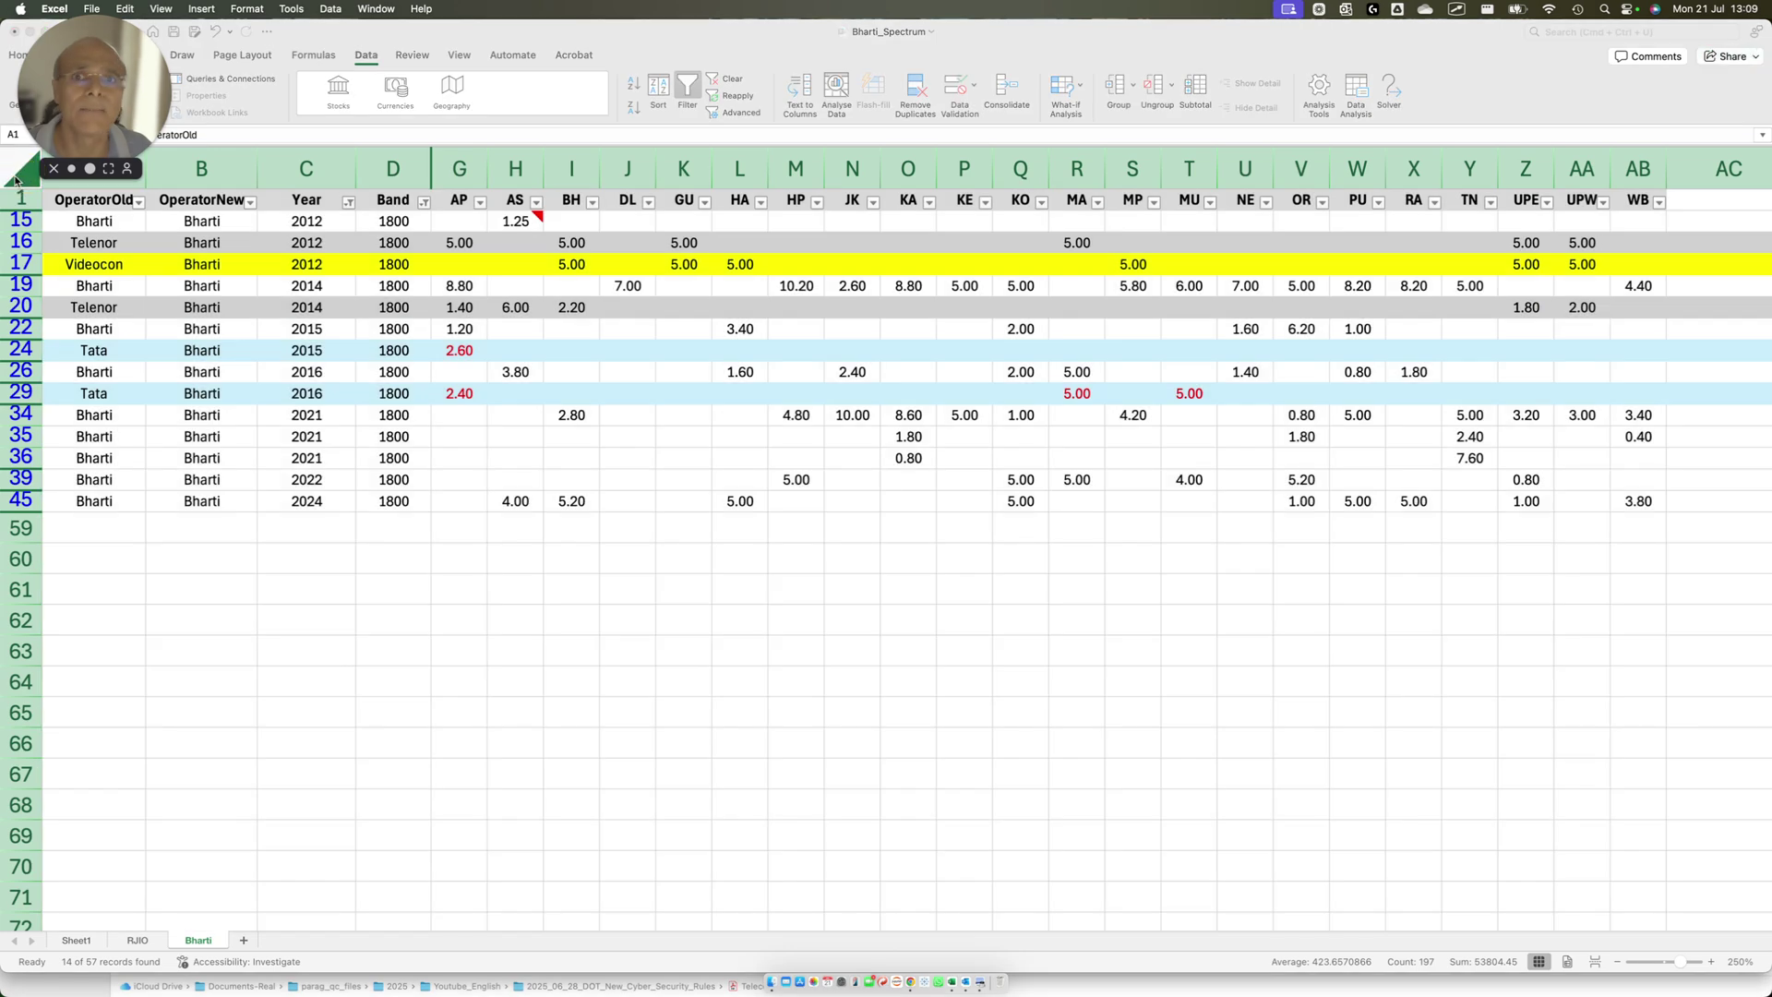
click(699, 94)
click(692, 92)
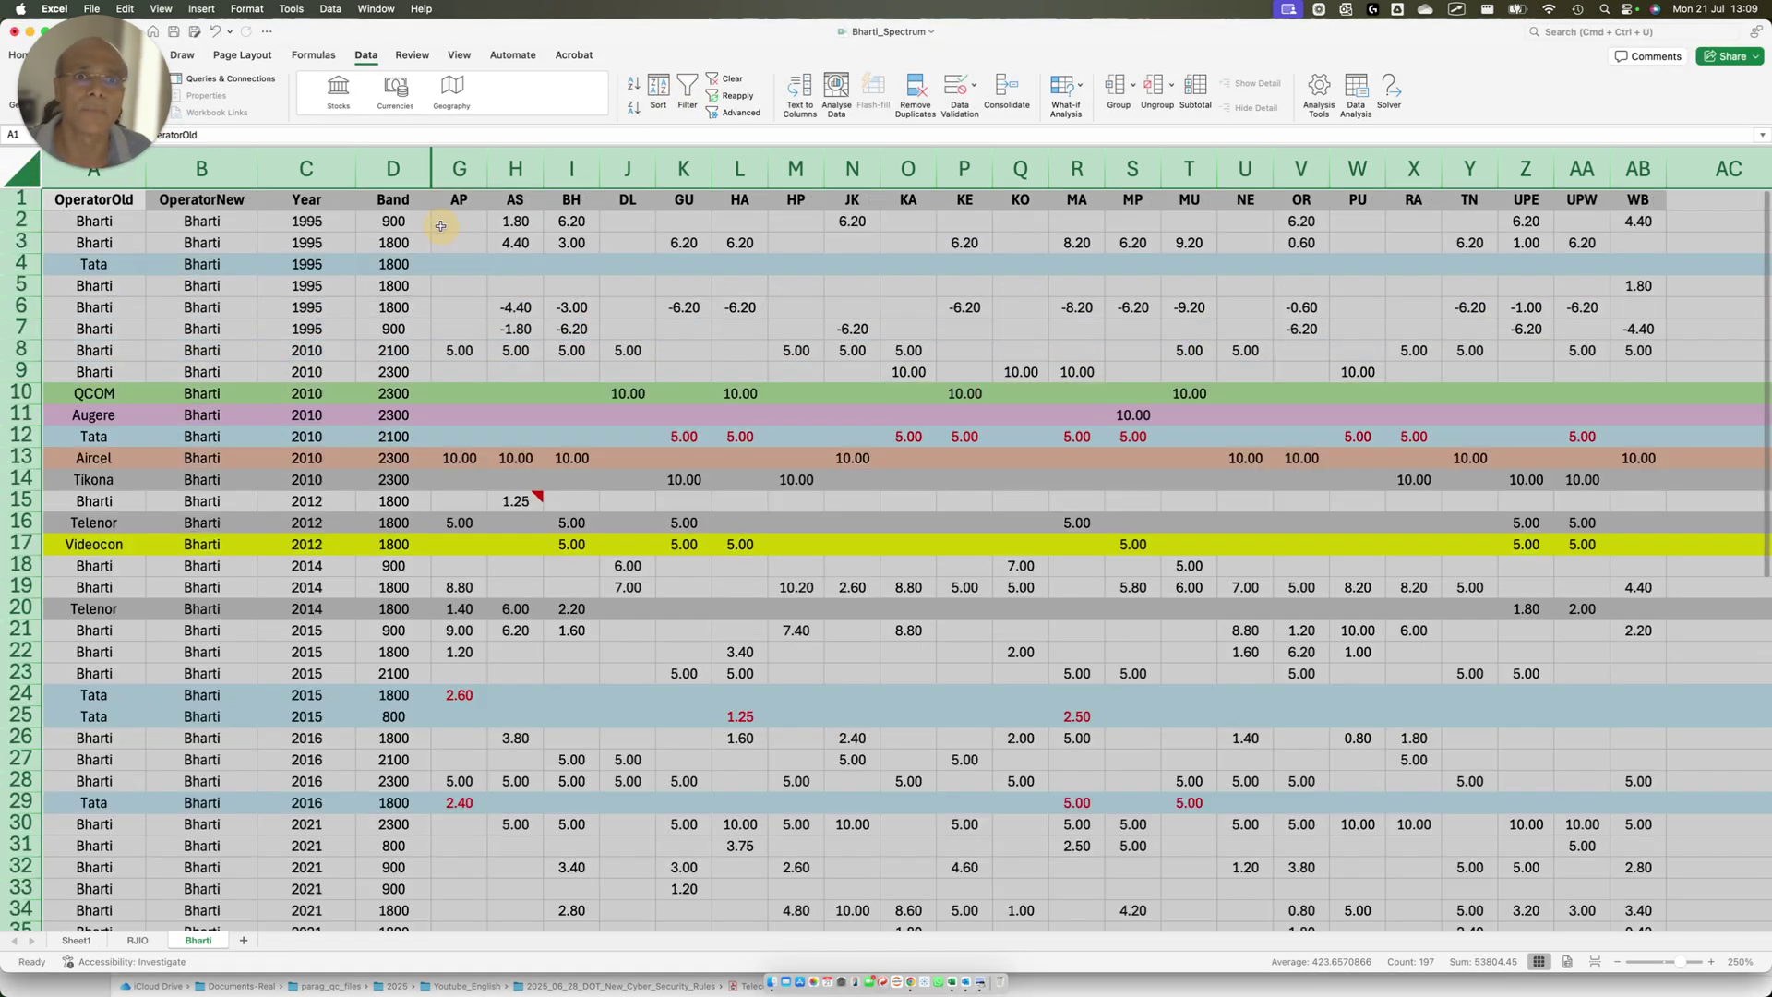
click(687, 92)
click(393, 220)
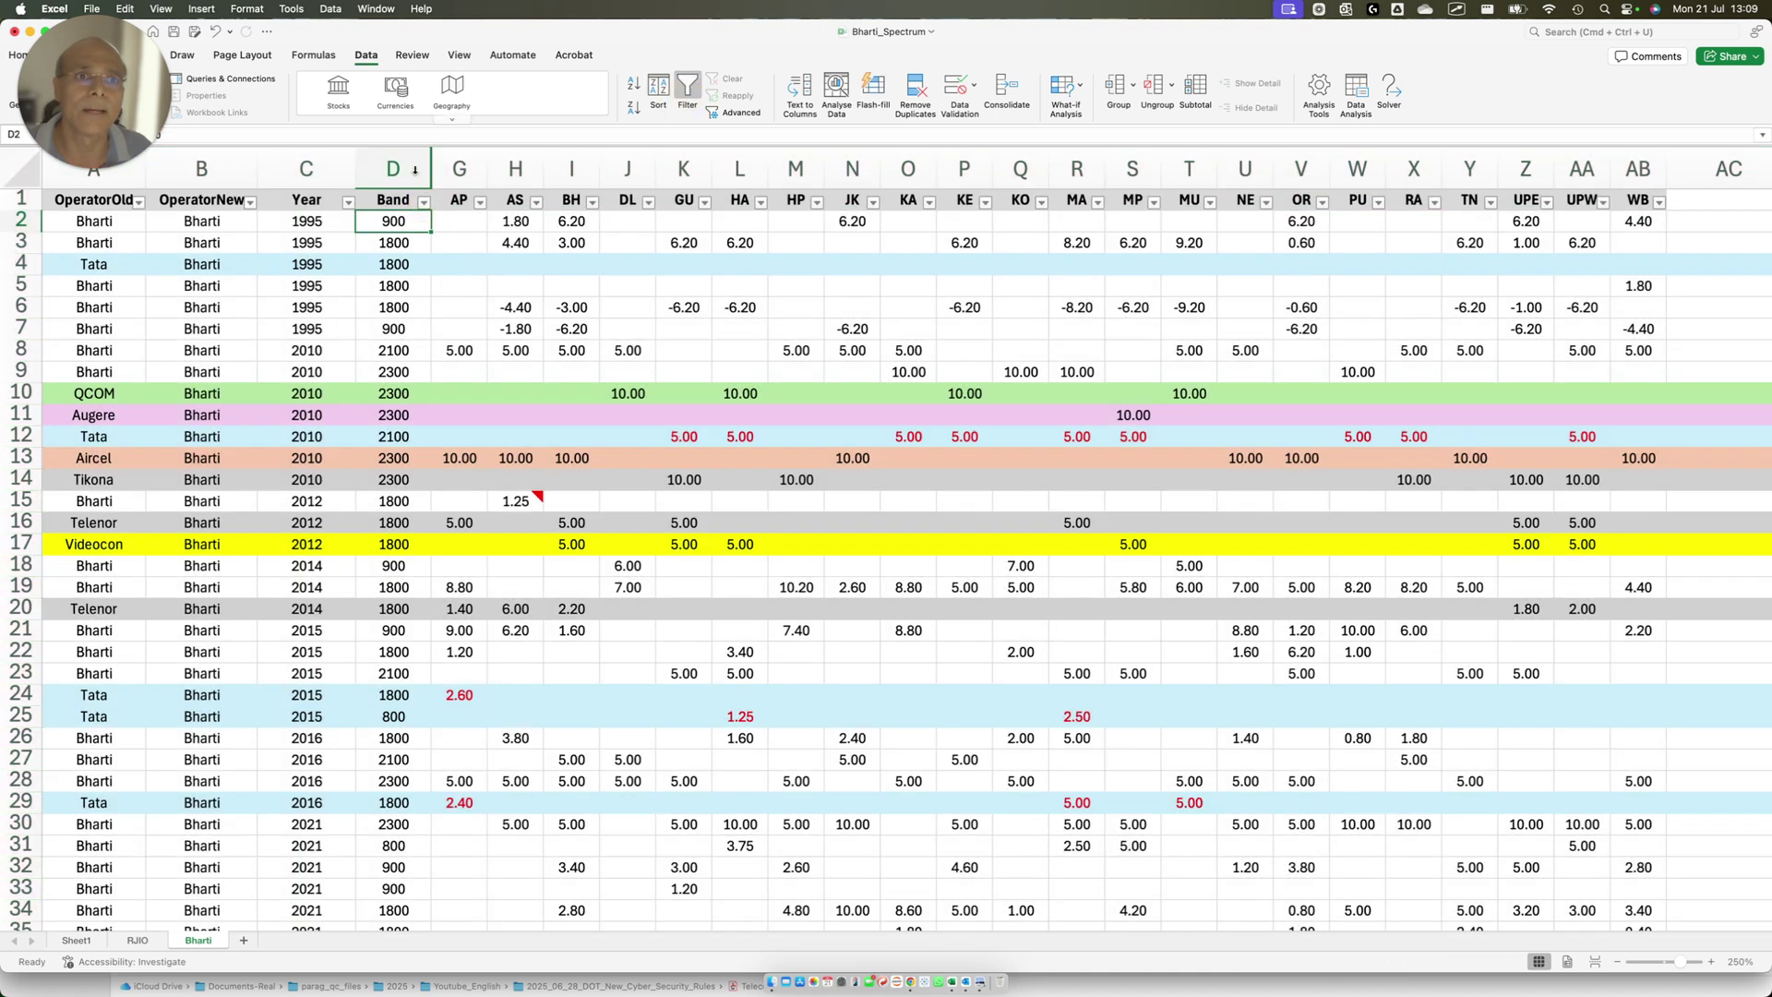
click(19, 170)
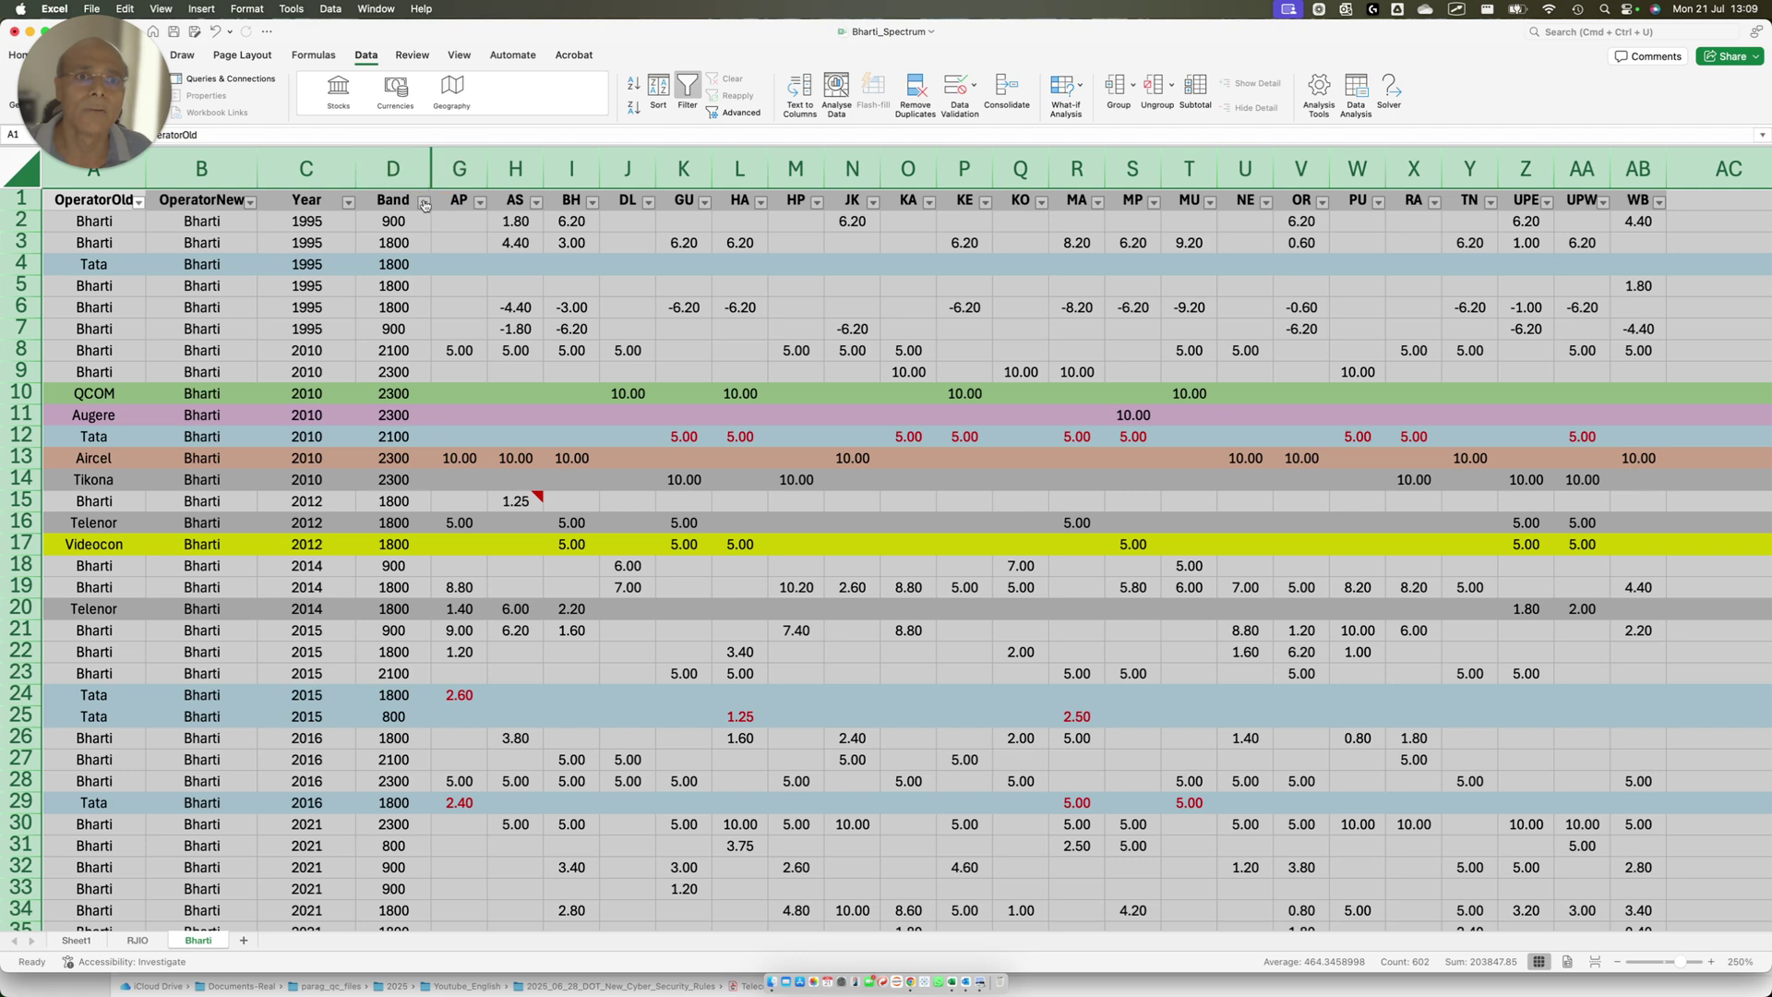
- Filter the Band column of the Bharti sheet to 900 only and review the circle-wise rows, including the 1995 entries
click(424, 202)
click(472, 388)
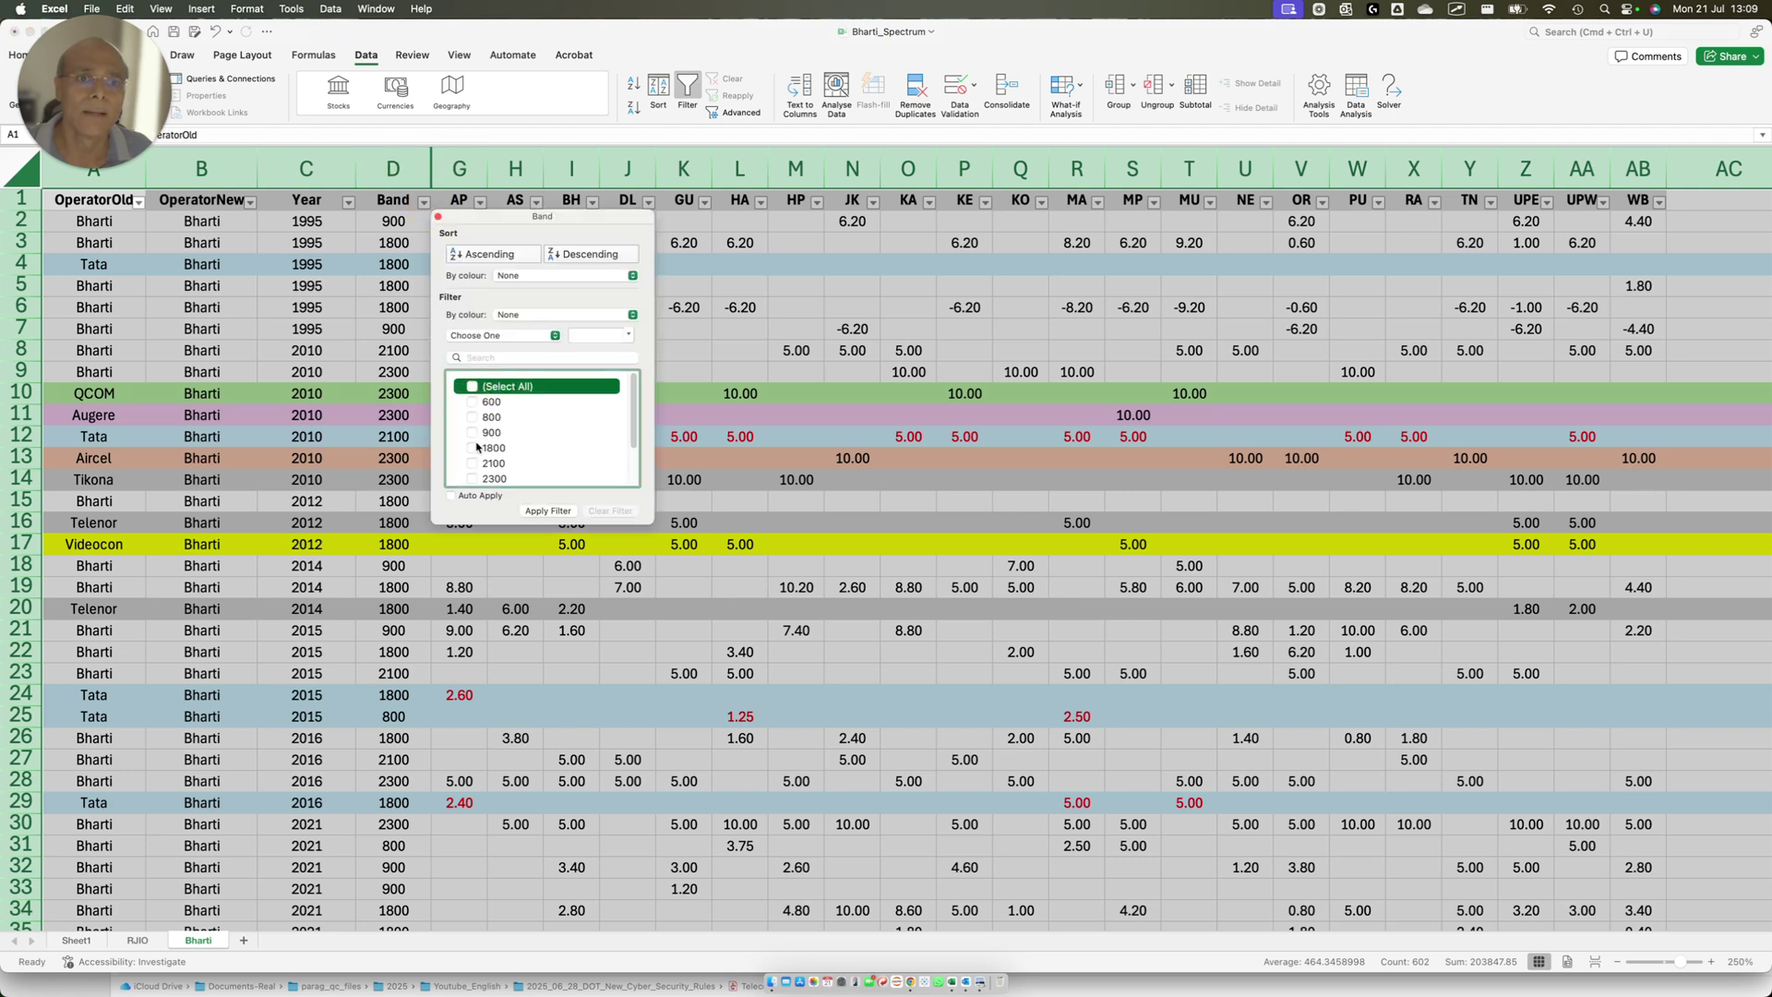
click(475, 432)
click(535, 510)
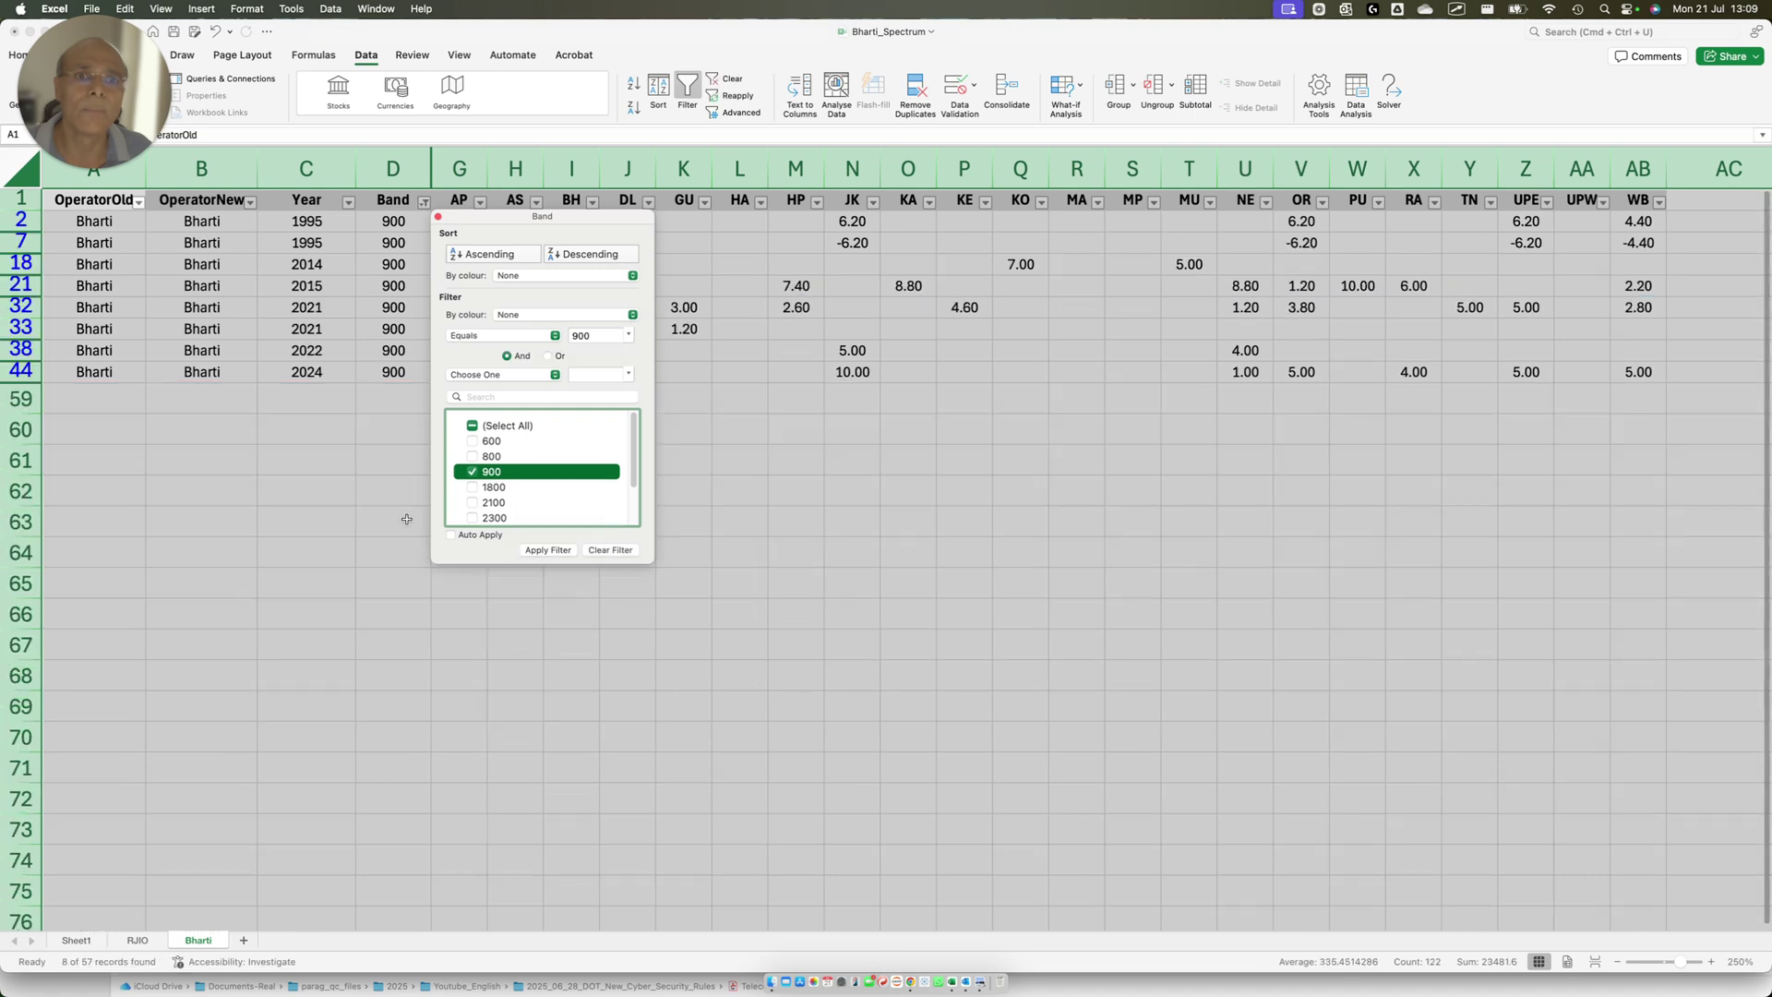
click(277, 467)
mouse_move(37, 201)
mouse_down()
mouse_move(692, 396)
mouse_move(1766, 422)
mouse_up()
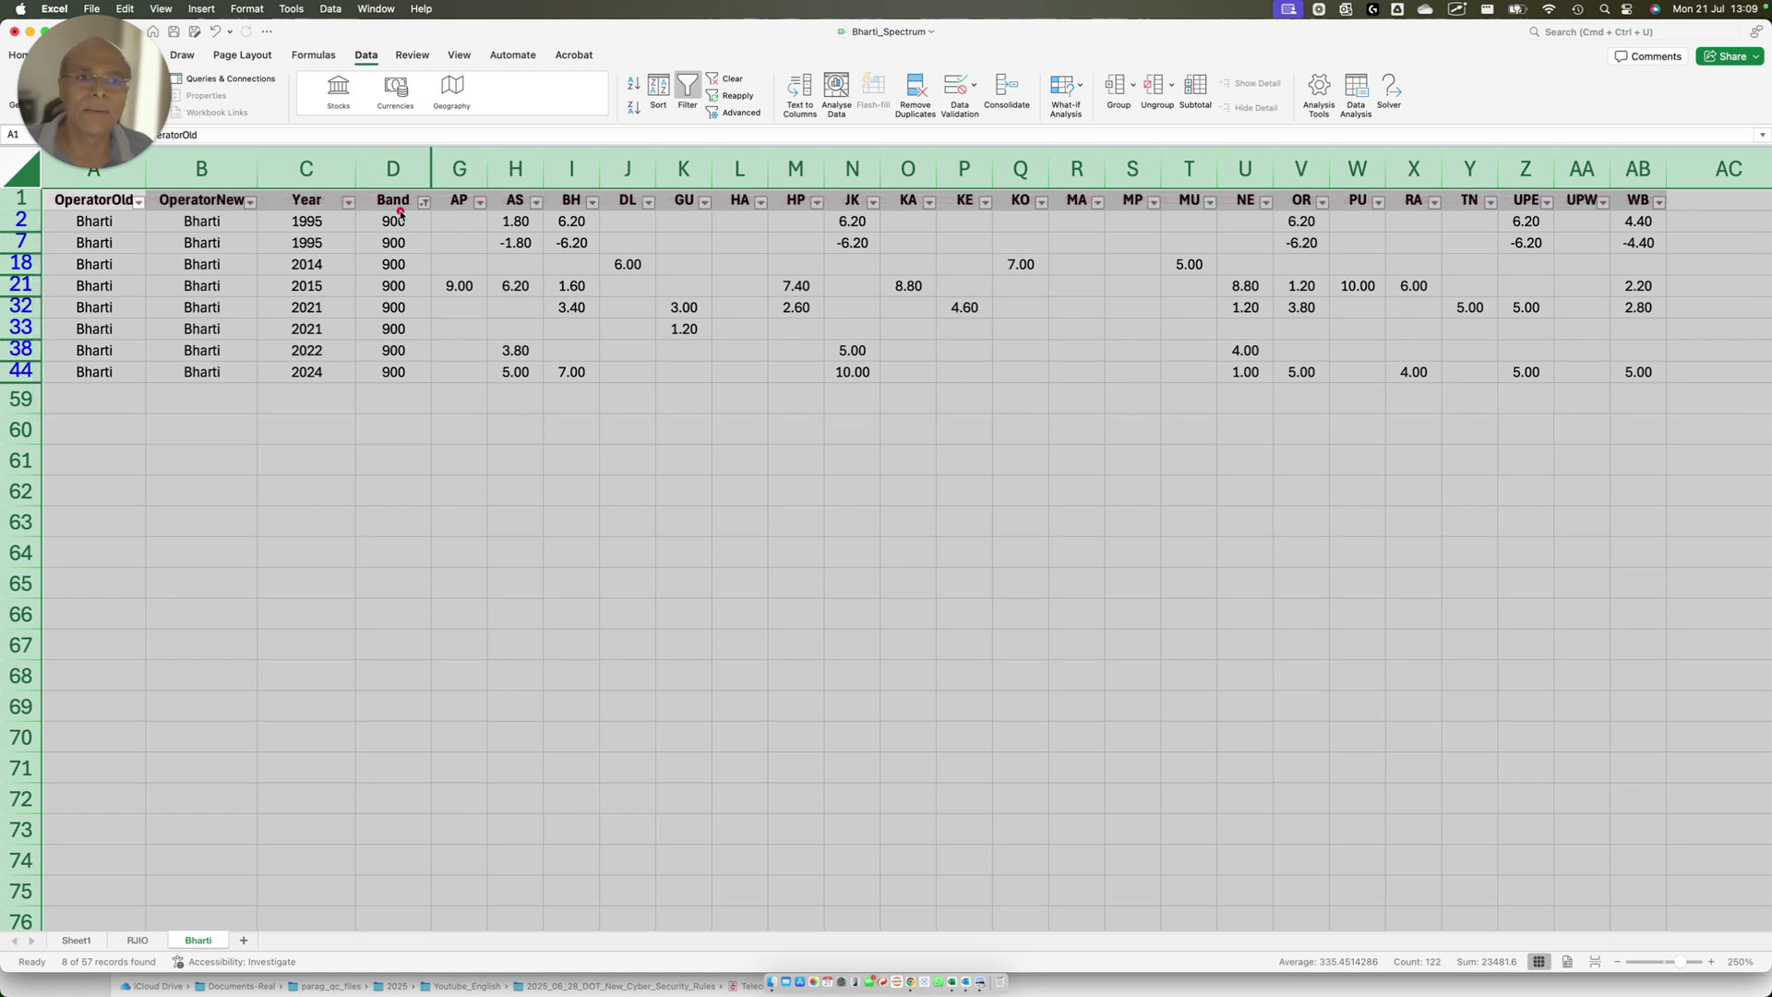
mouse_move(392, 200)
mouse_down()
mouse_move(585, 245)
mouse_move(1712, 256)
mouse_up()
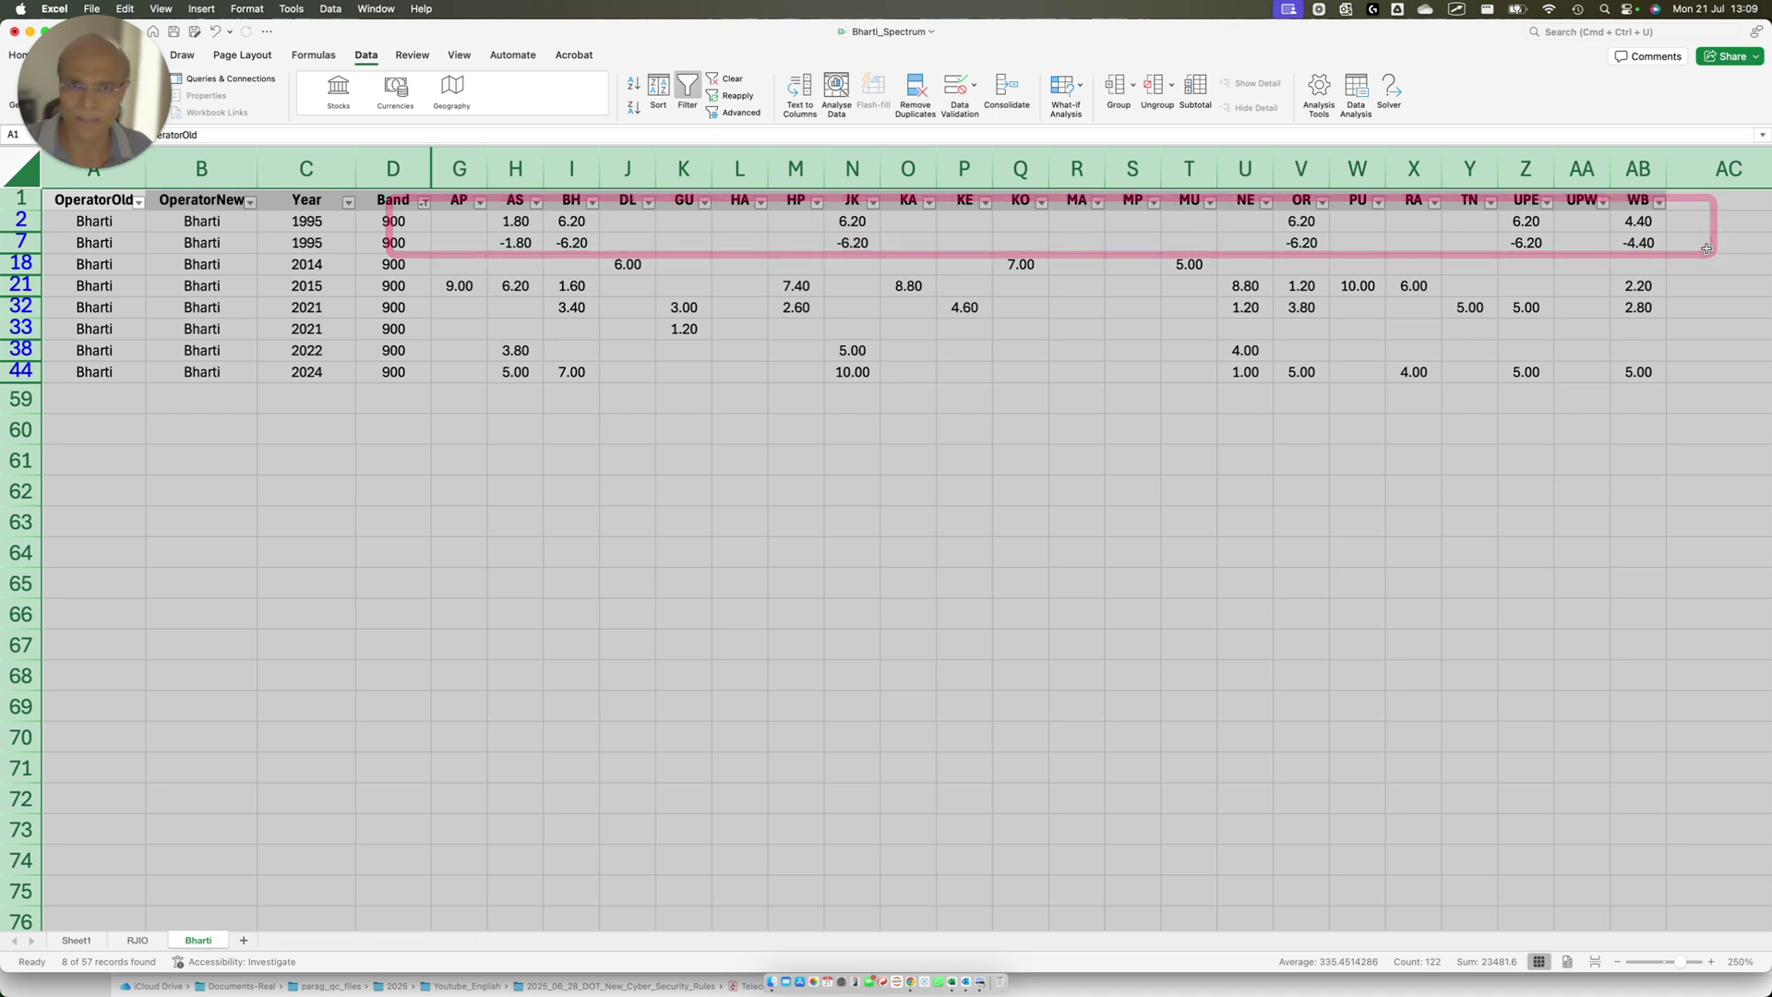
- Change the Band filter on the Bharti sheet from 900 to 800 only
click(424, 202)
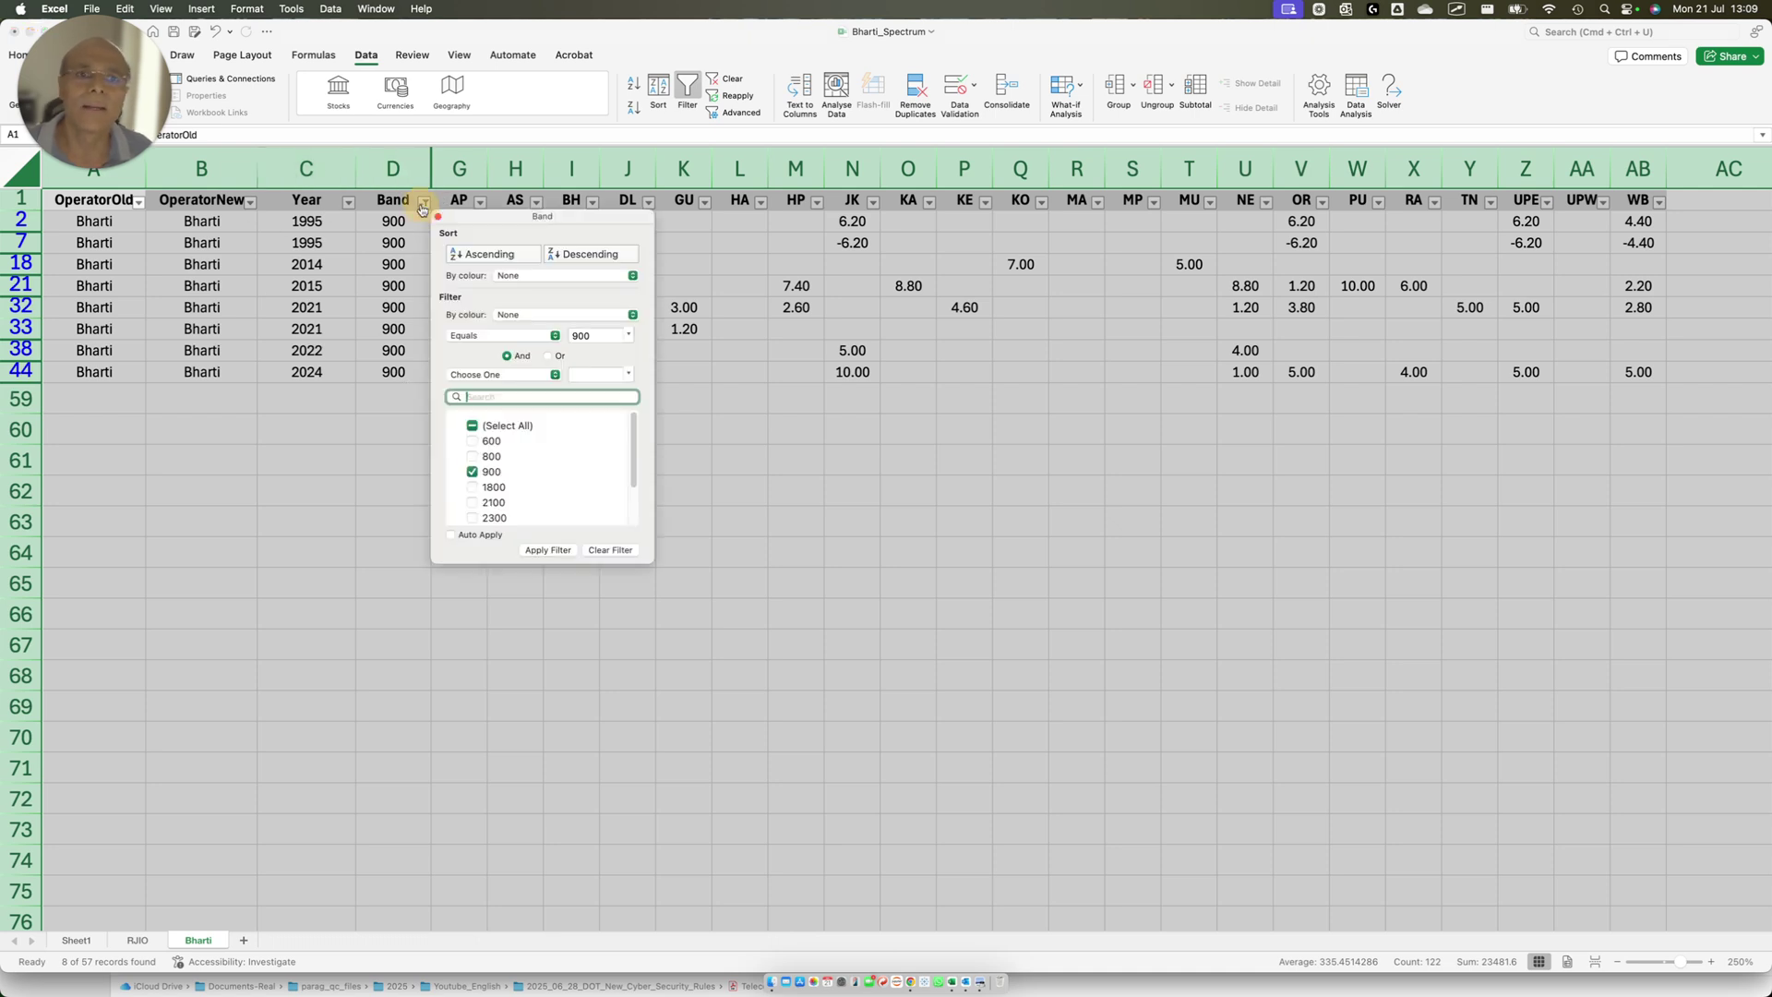
click(486, 469)
click(482, 469)
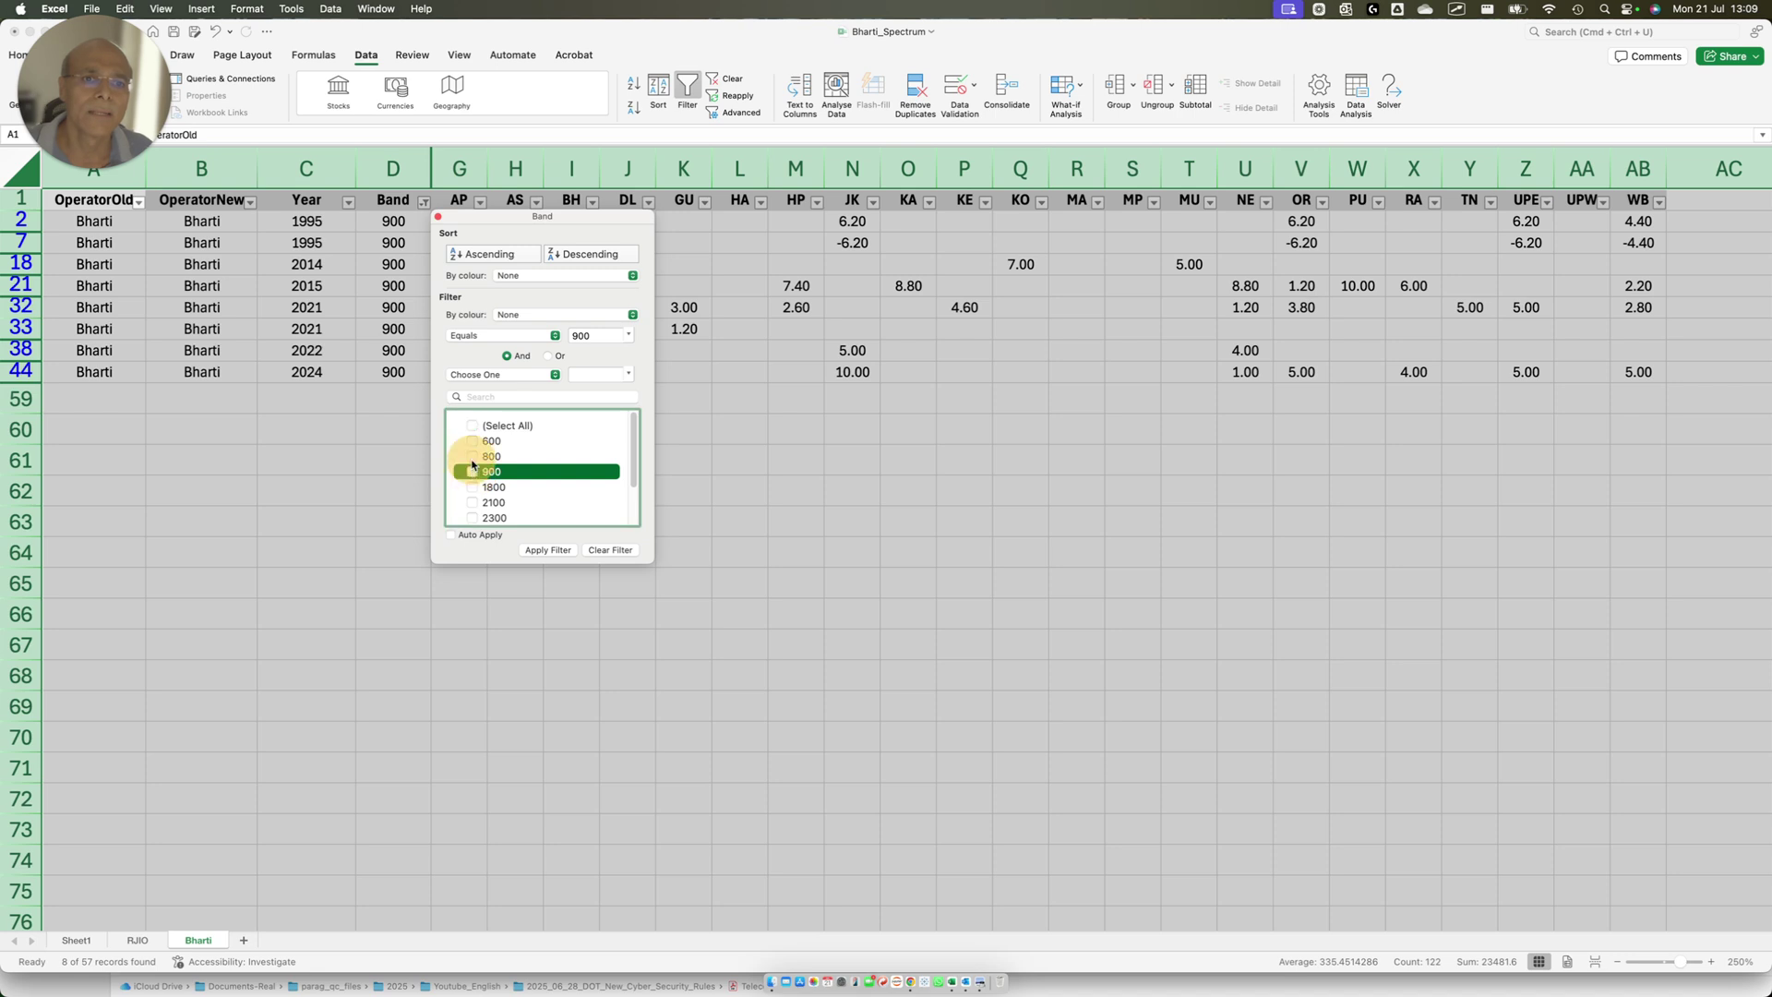
click(481, 457)
click(547, 549)
click(190, 526)
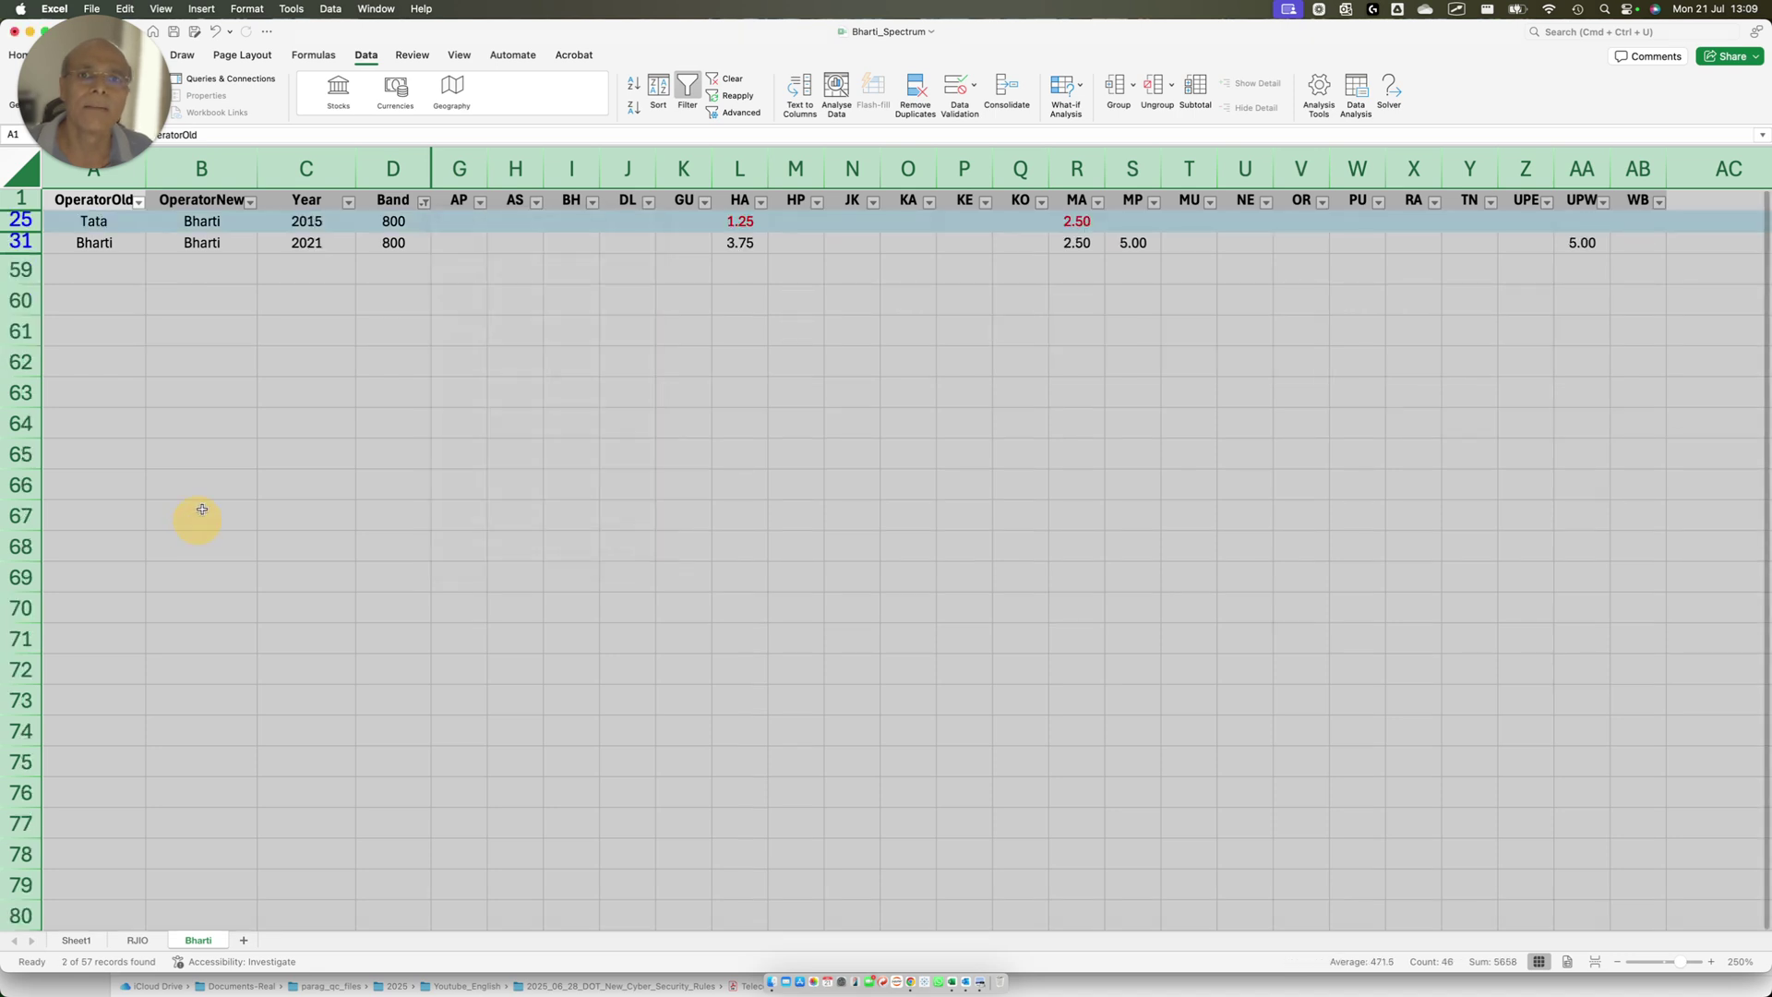
- Examine the 2015 Tata spectrum in the HA and MA circles against Bharti's 800 band holdings
drag(63, 204, 1245, 242)
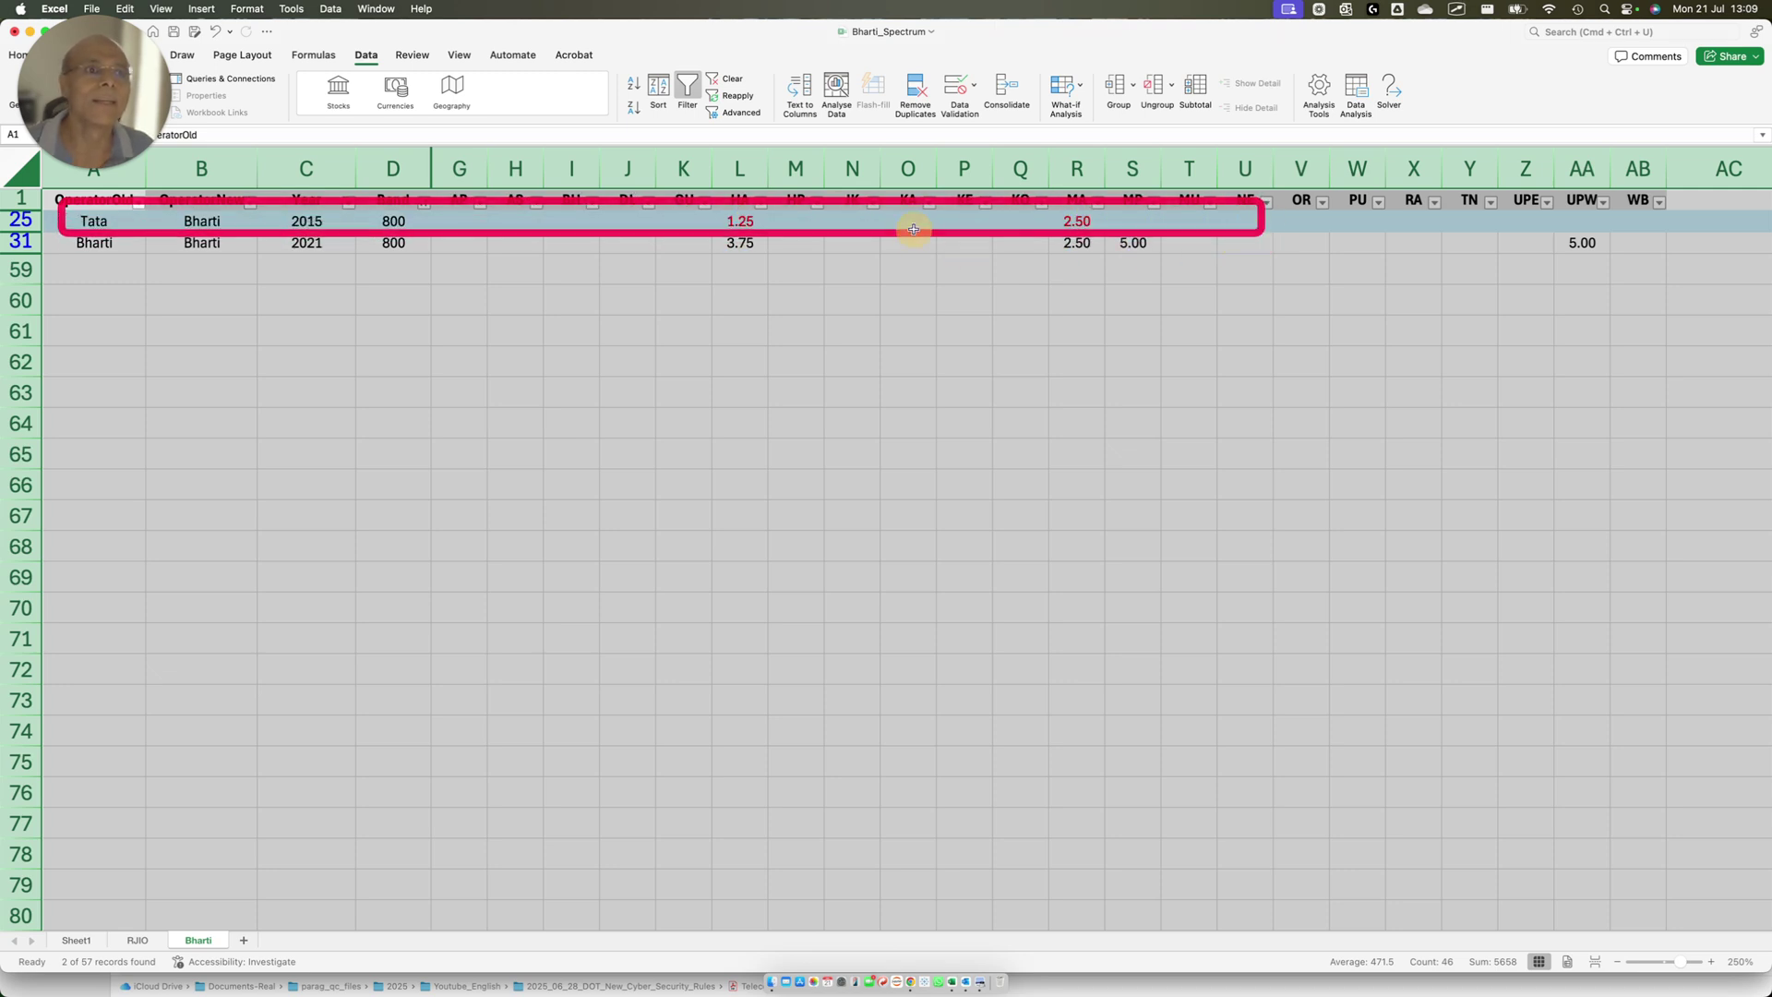
drag(669, 192, 809, 219)
drag(1013, 189, 1115, 208)
drag(662, 196, 1160, 229)
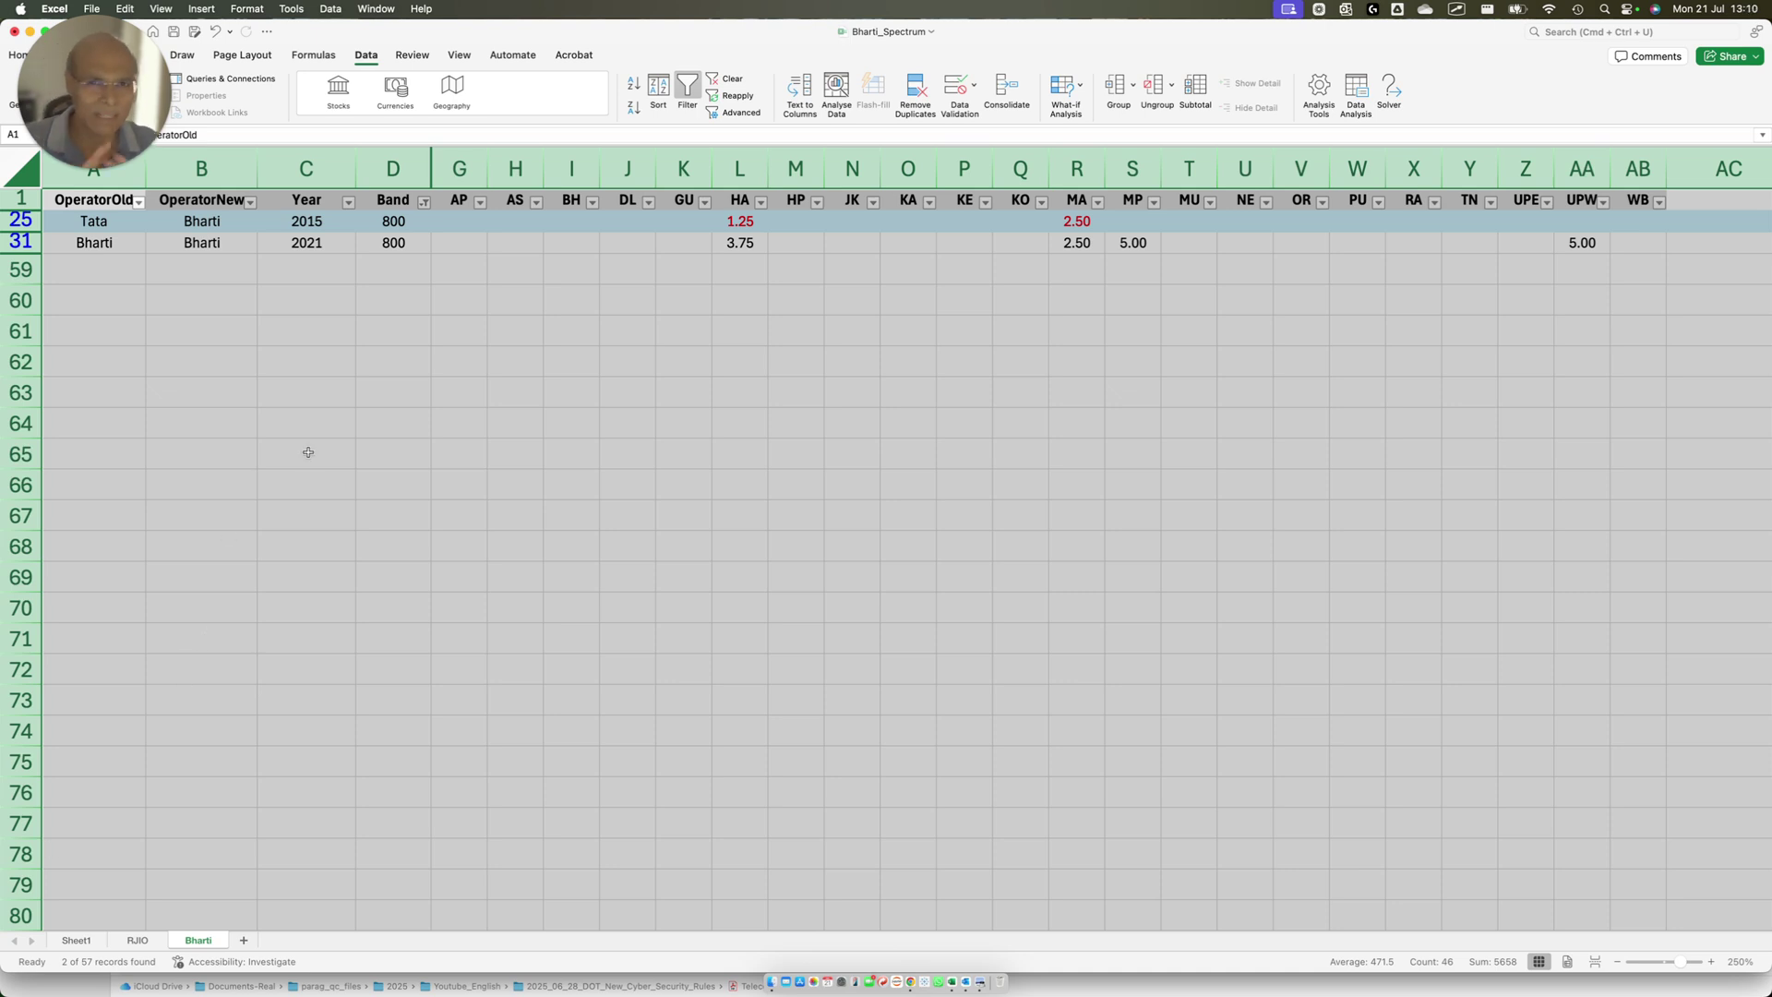
click(423, 202)
scroll(533, 499, down, 2)
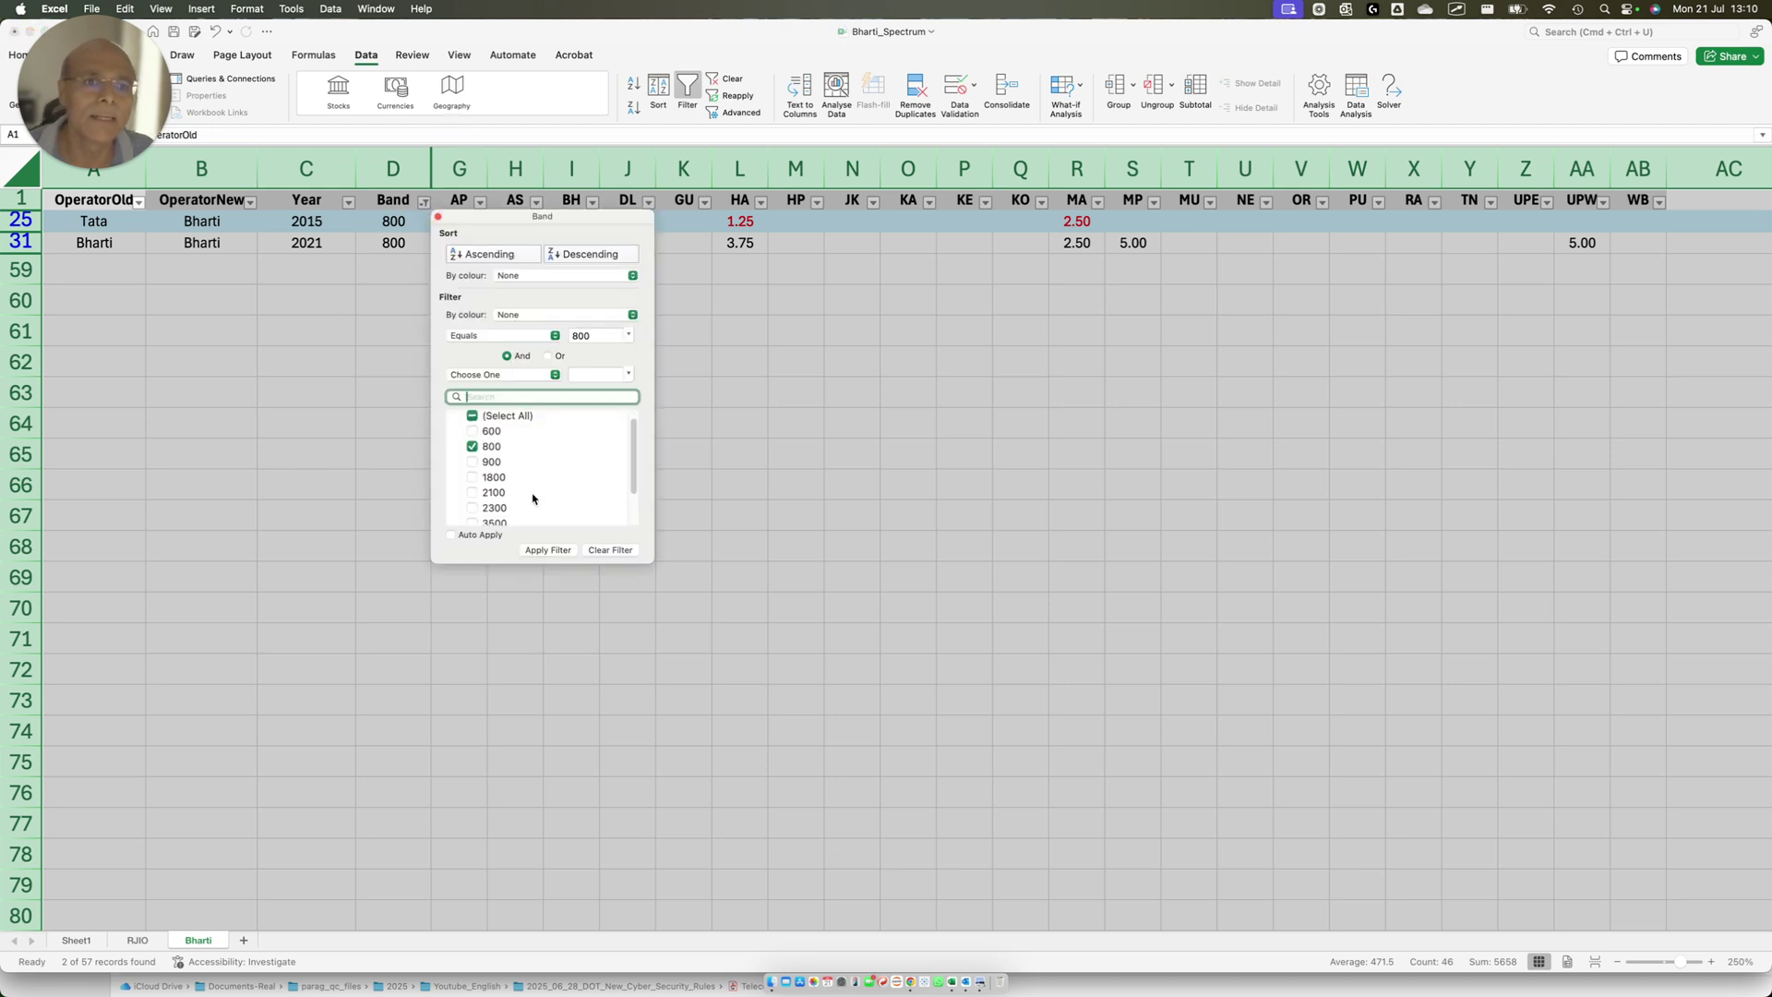
scroll(533, 498, up, 2)
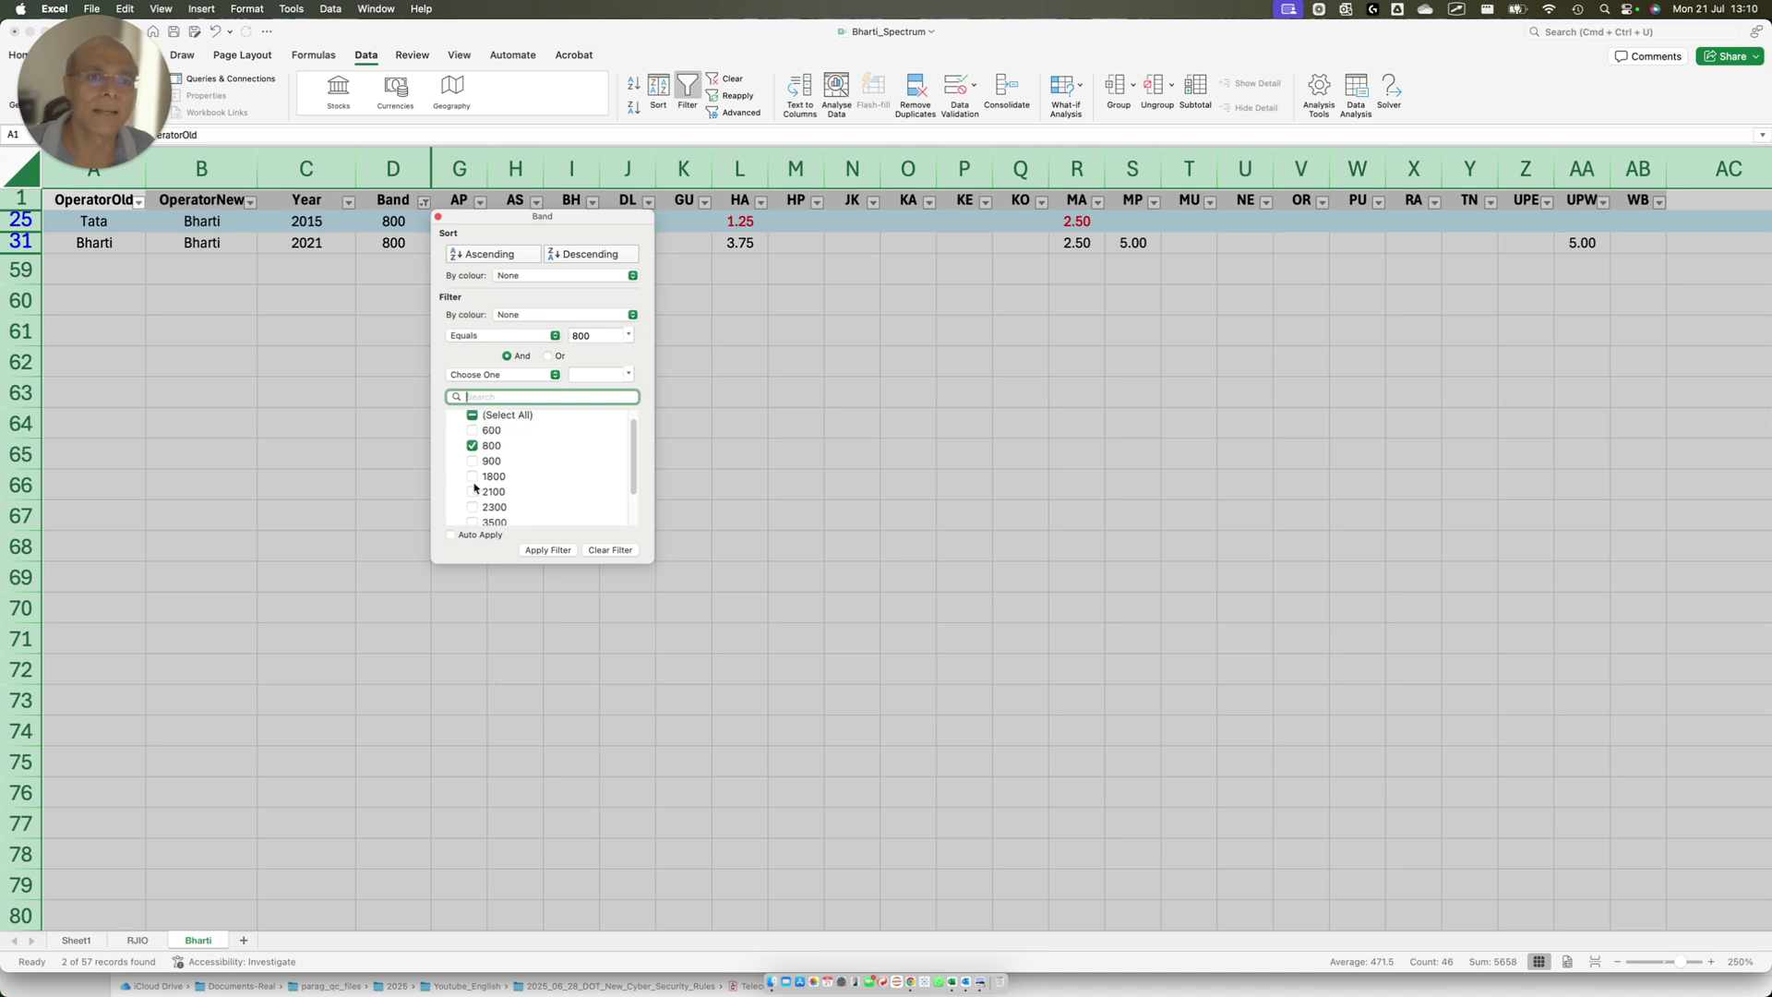
scroll(487, 496, down, 1)
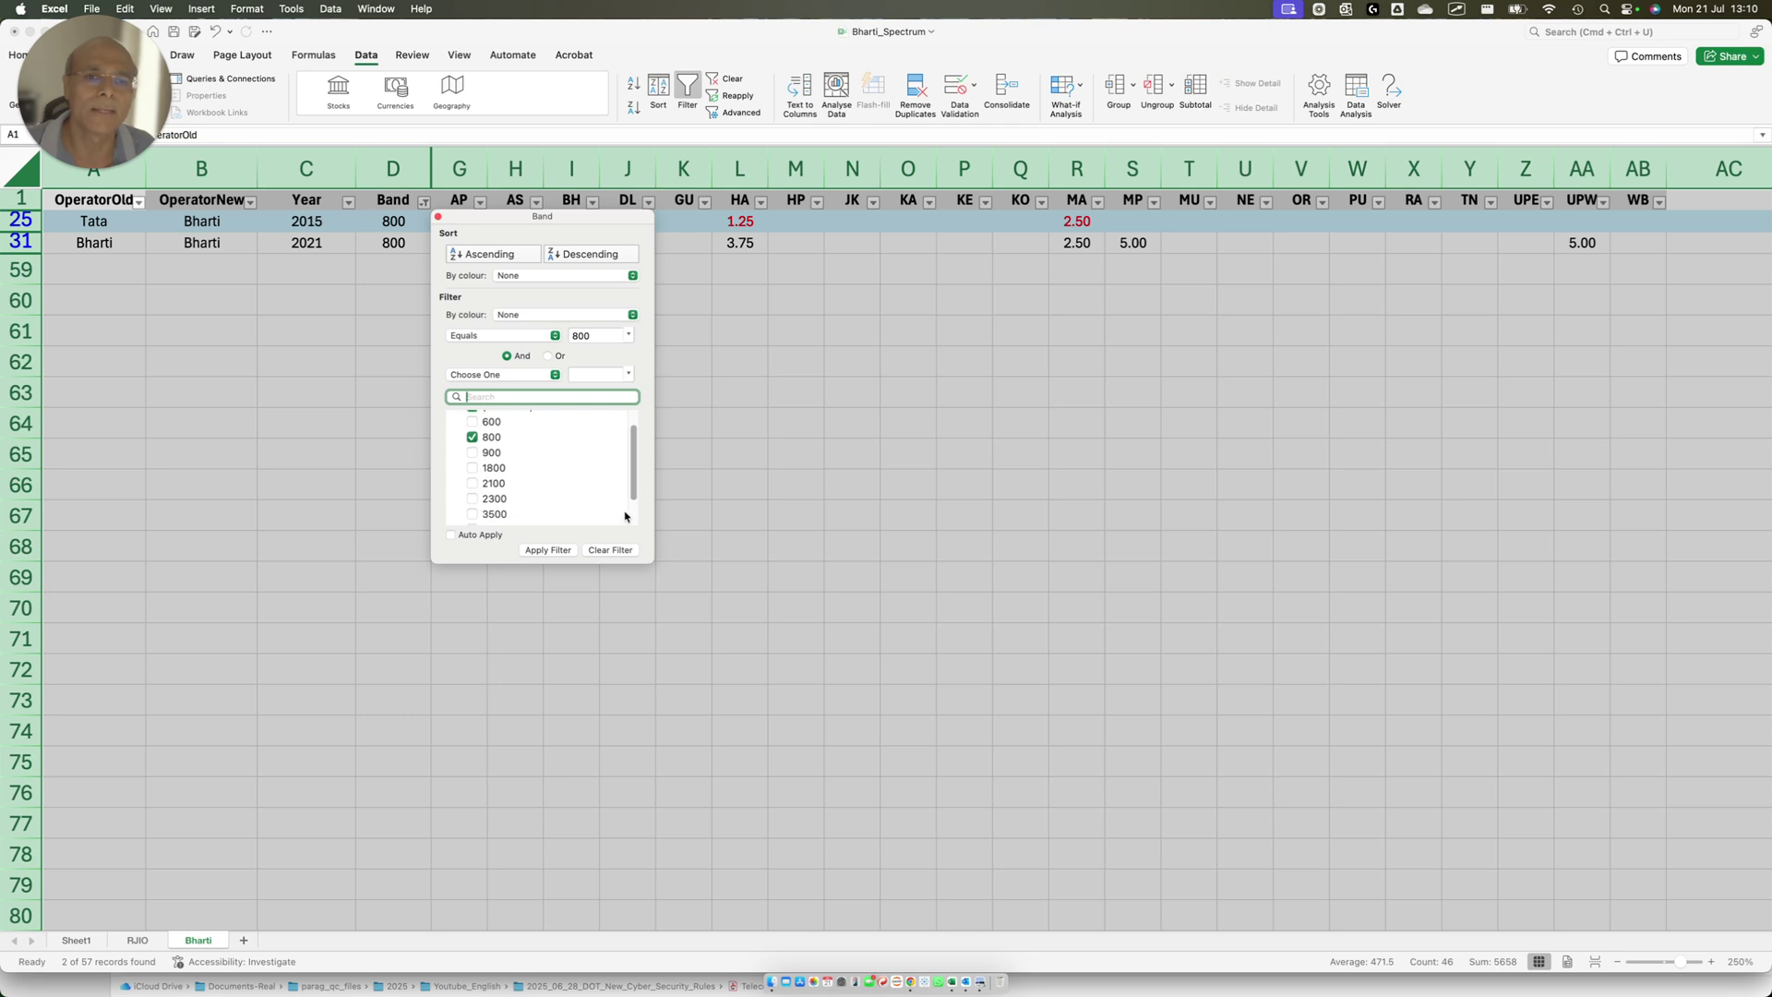
click(299, 552)
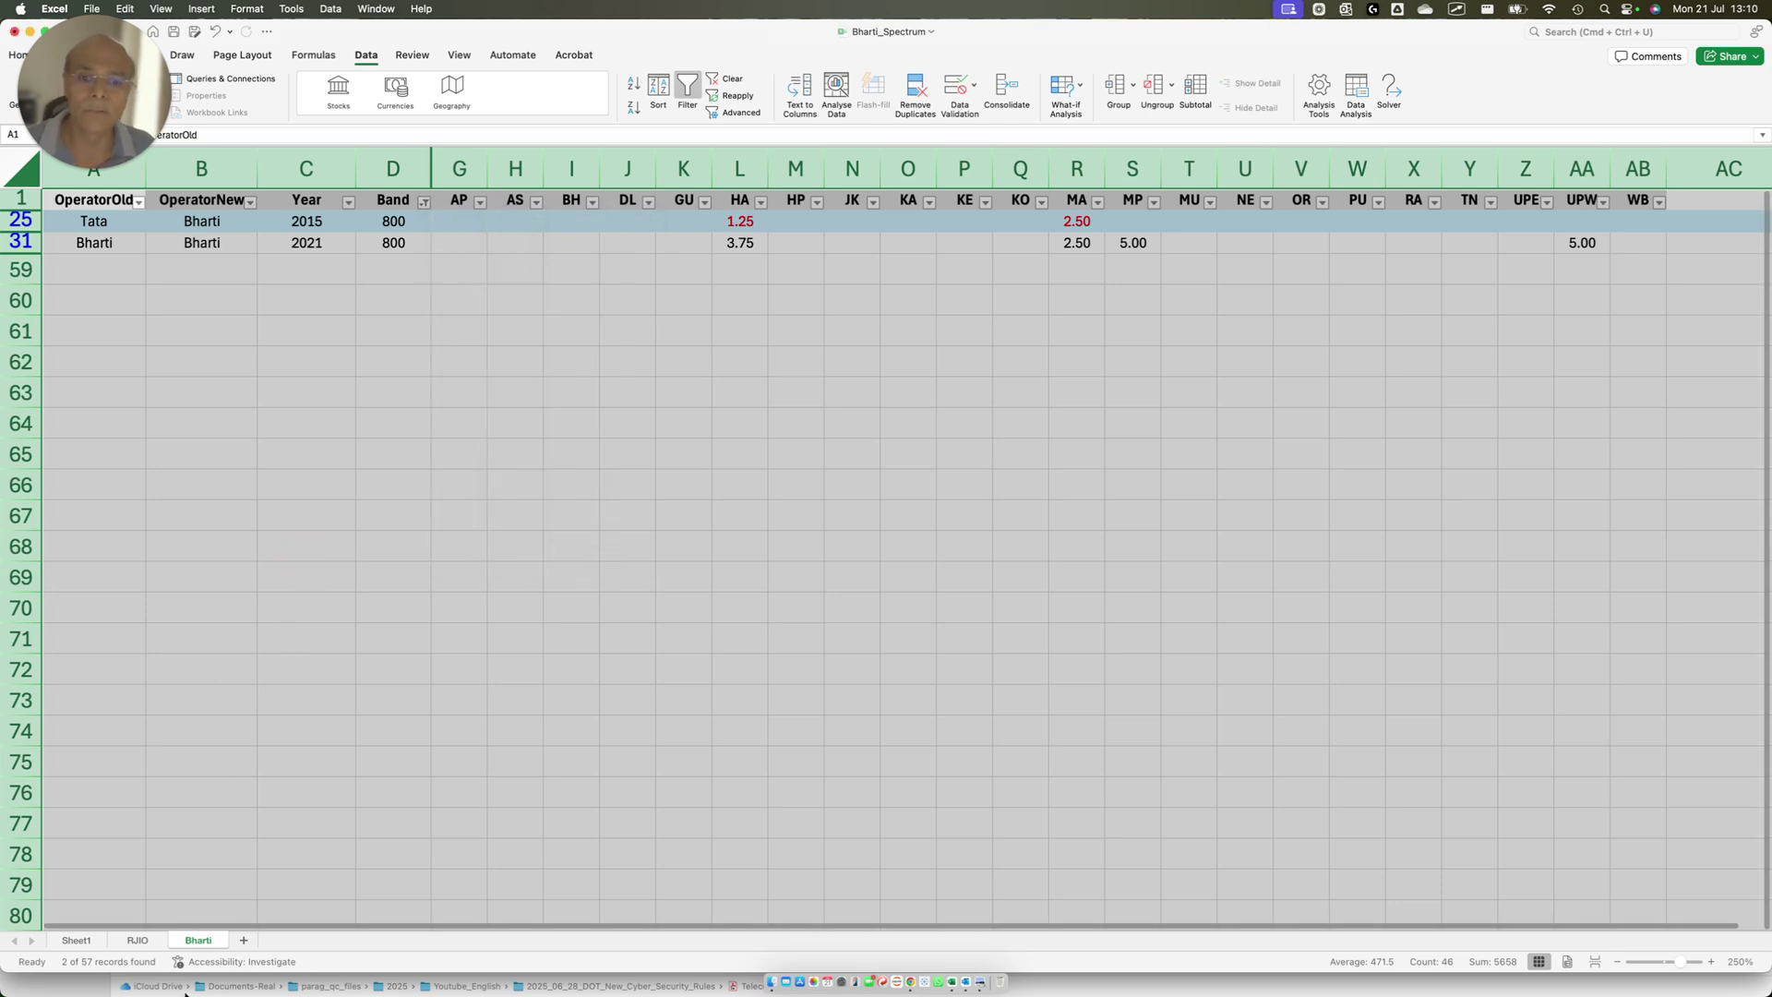
- Switch to the RJIO sheet and examine the rows for spectrum obtained from Tata and RCOM
click(131, 940)
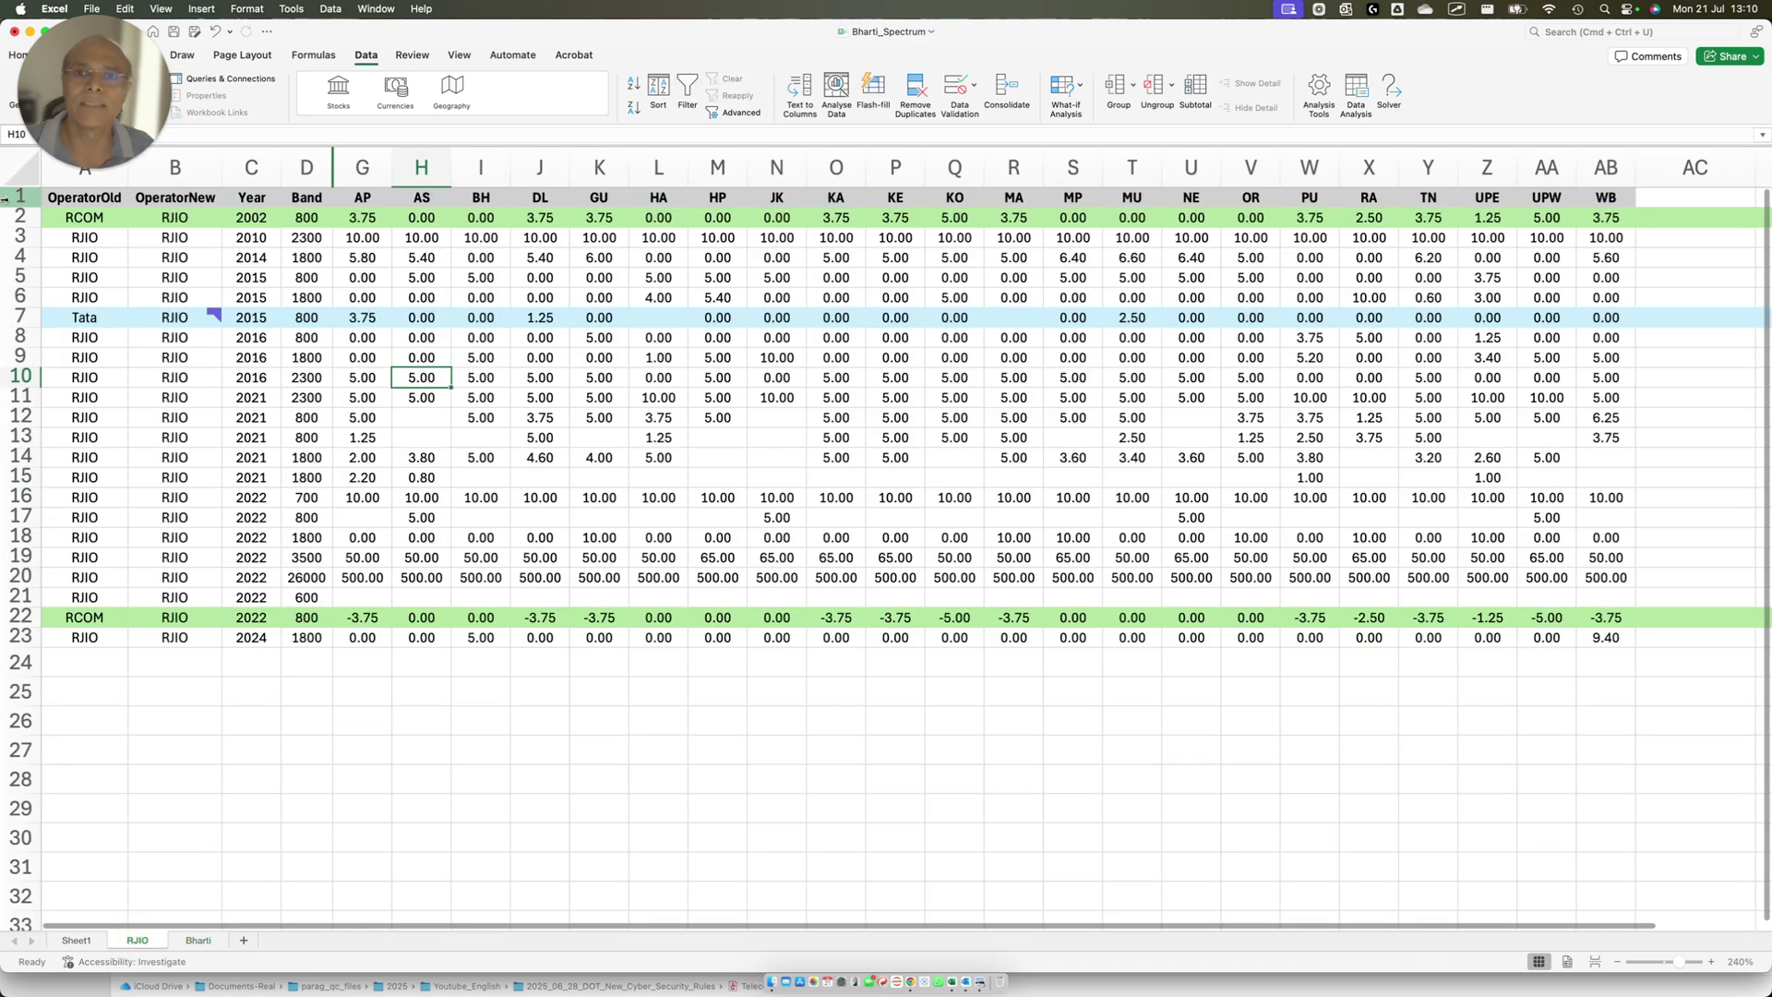
click(20, 173)
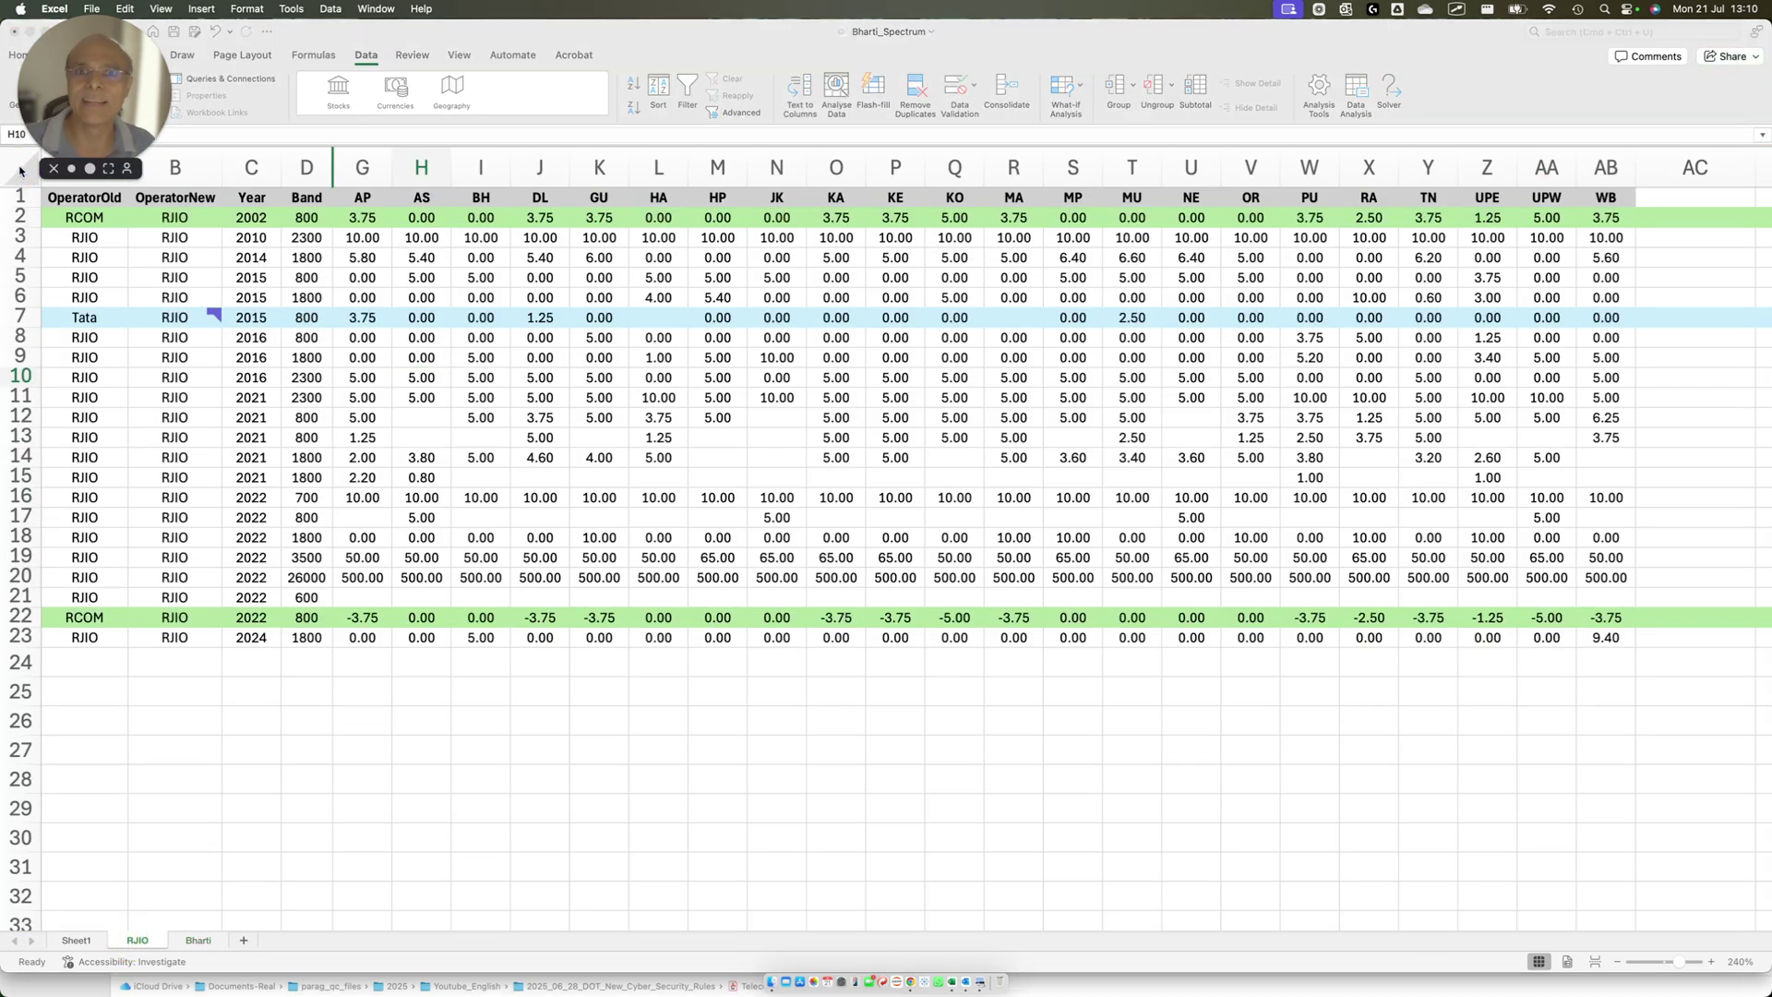
click(9, 170)
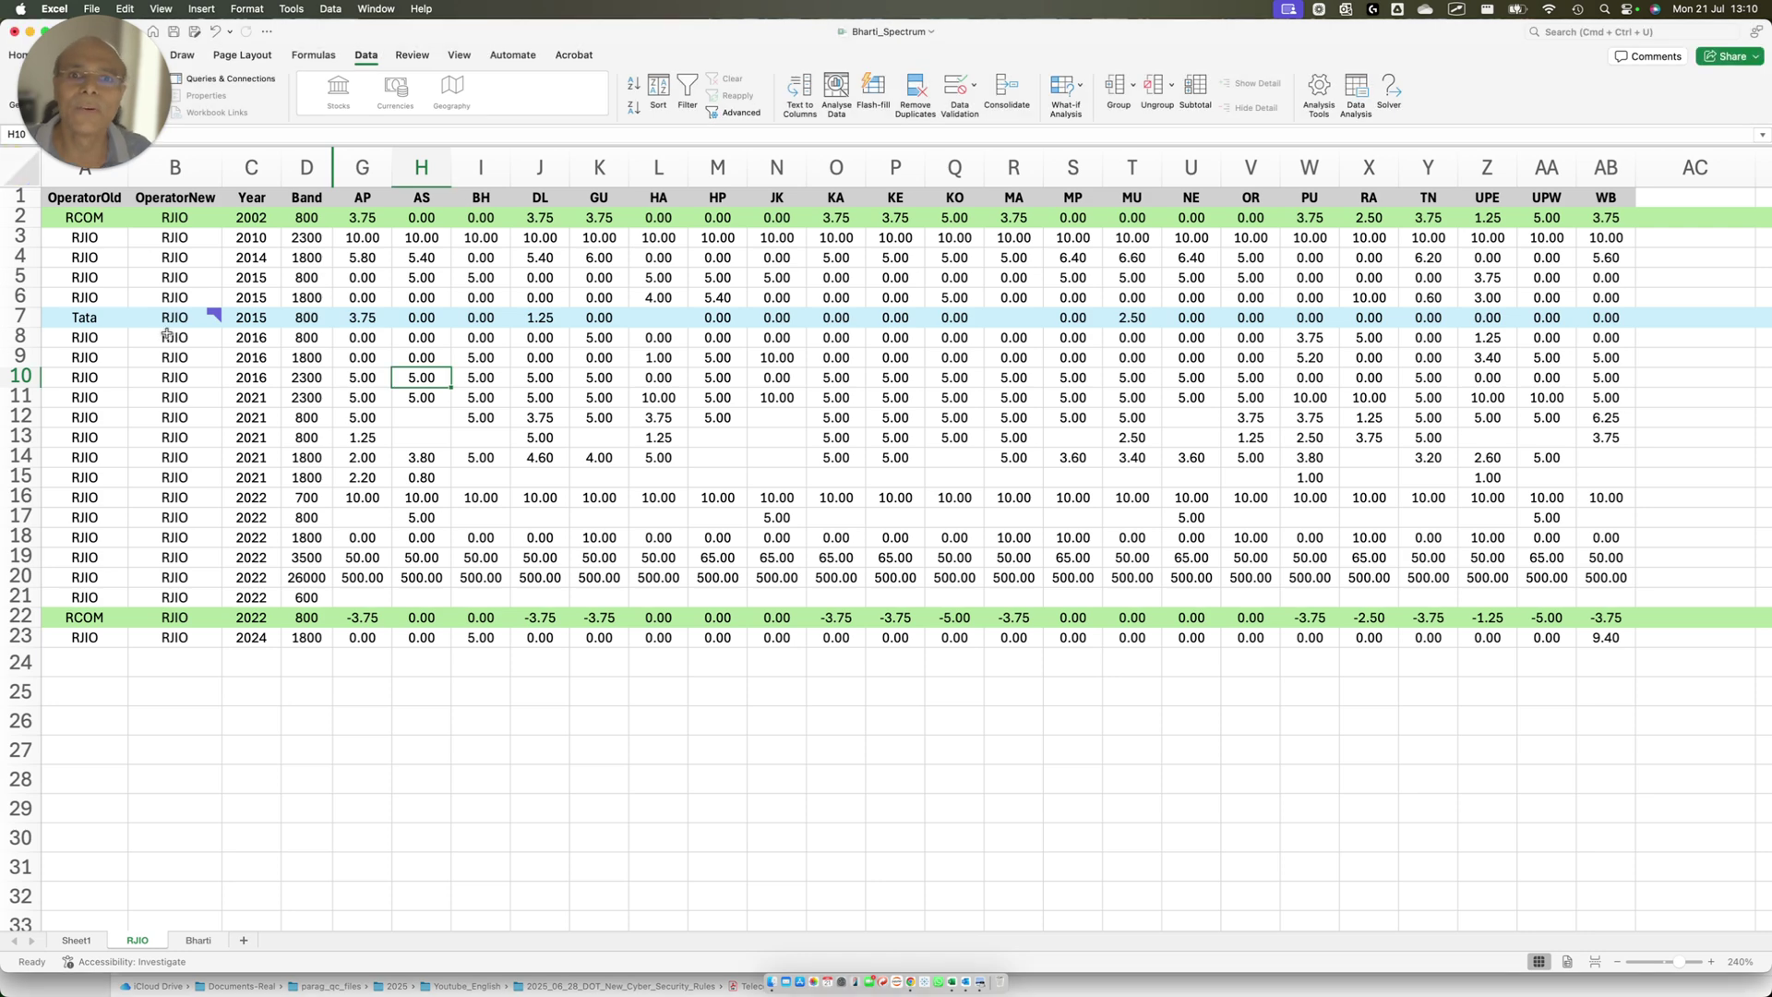
drag(43, 299, 133, 345)
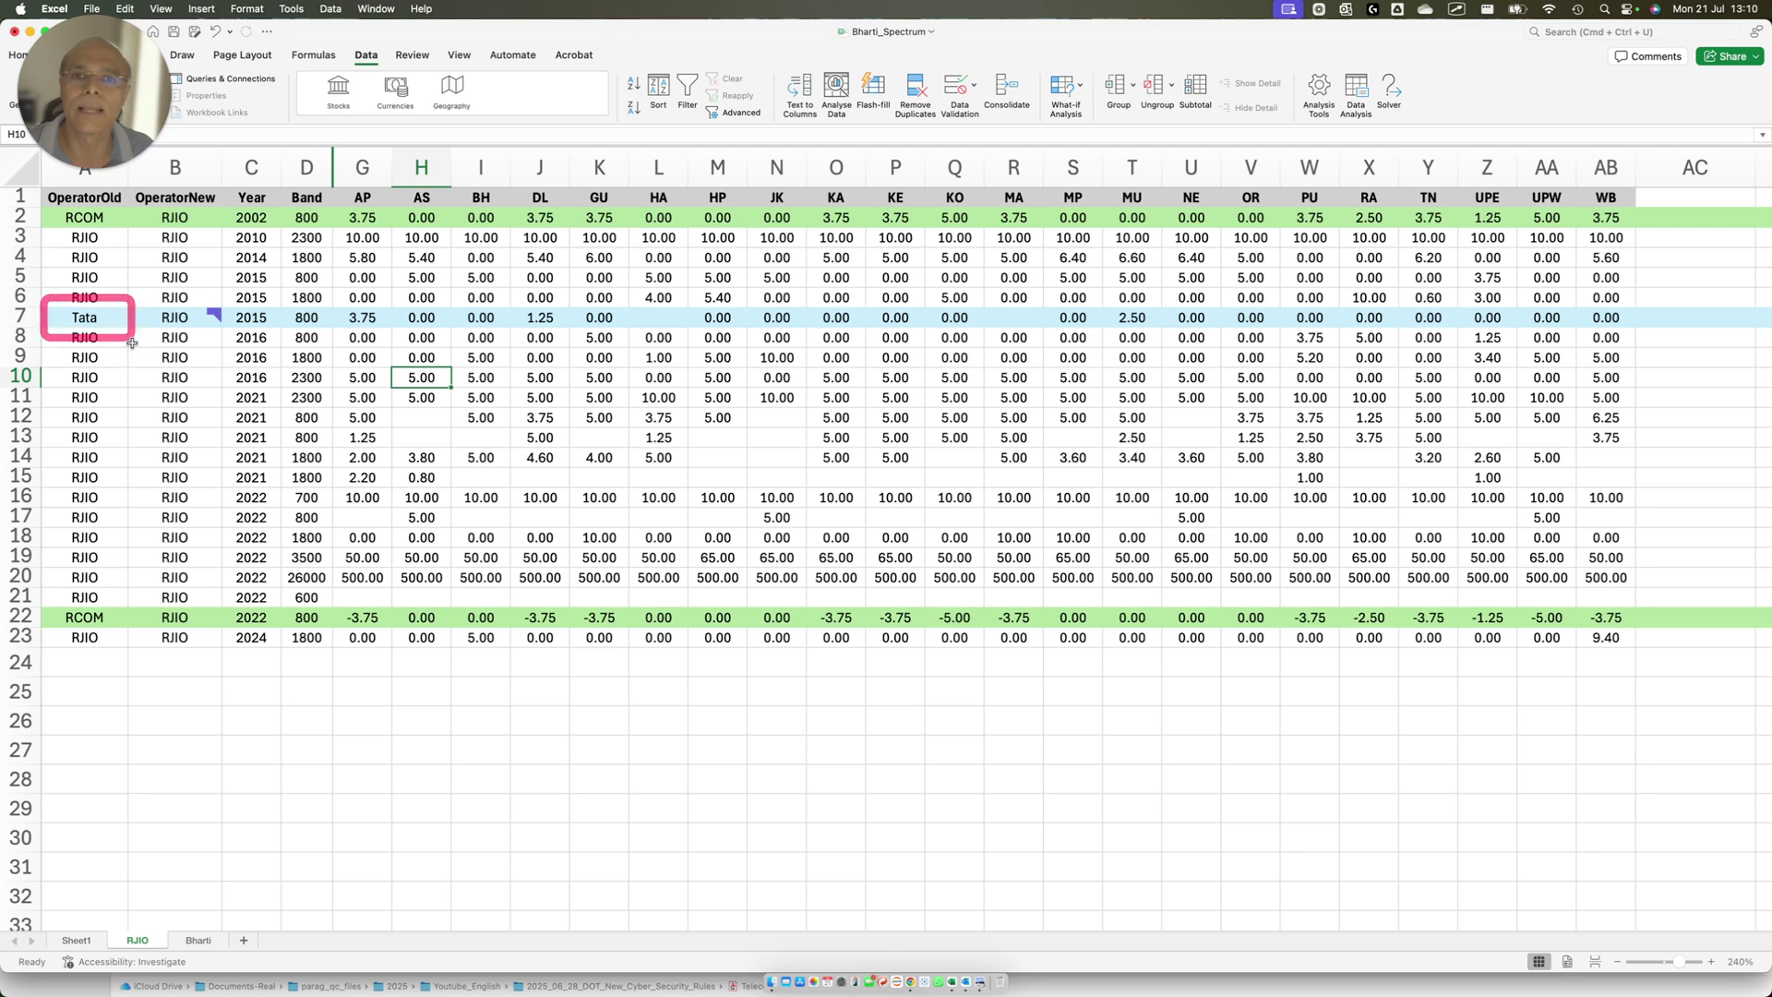
drag(42, 201, 164, 244)
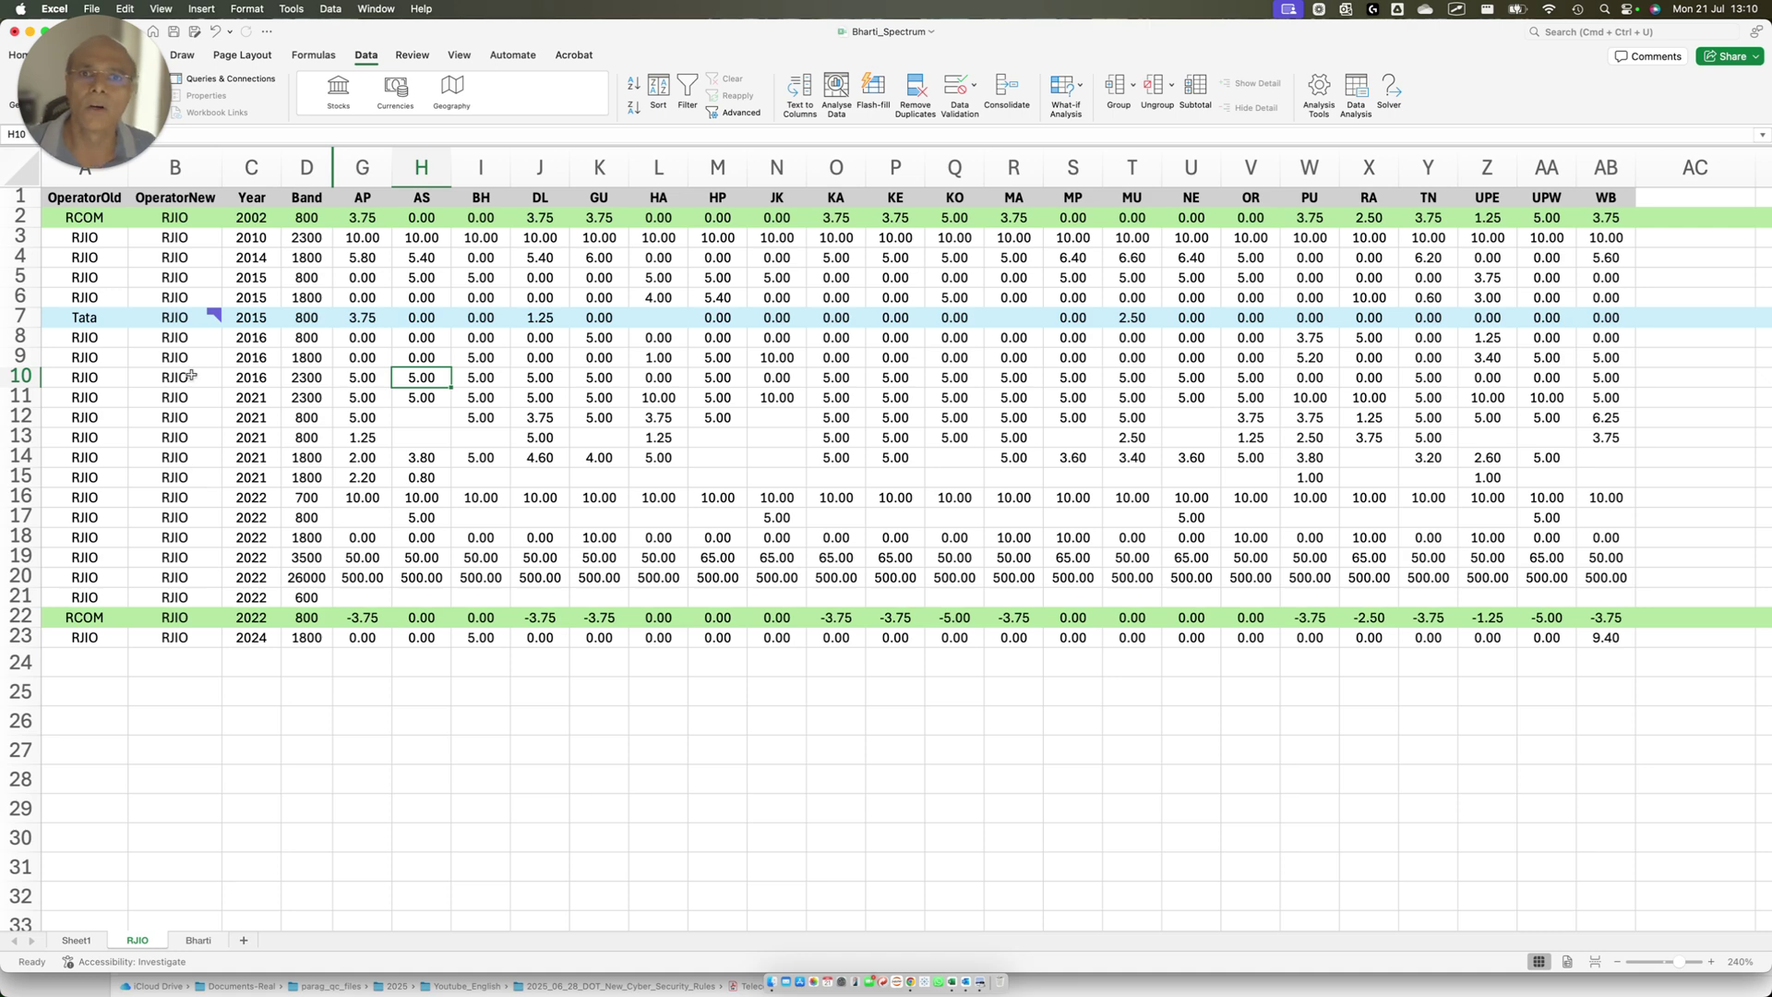
- Enable filtering on the whole RJIO sheet and filter its Band column to 800 only
click(20, 177)
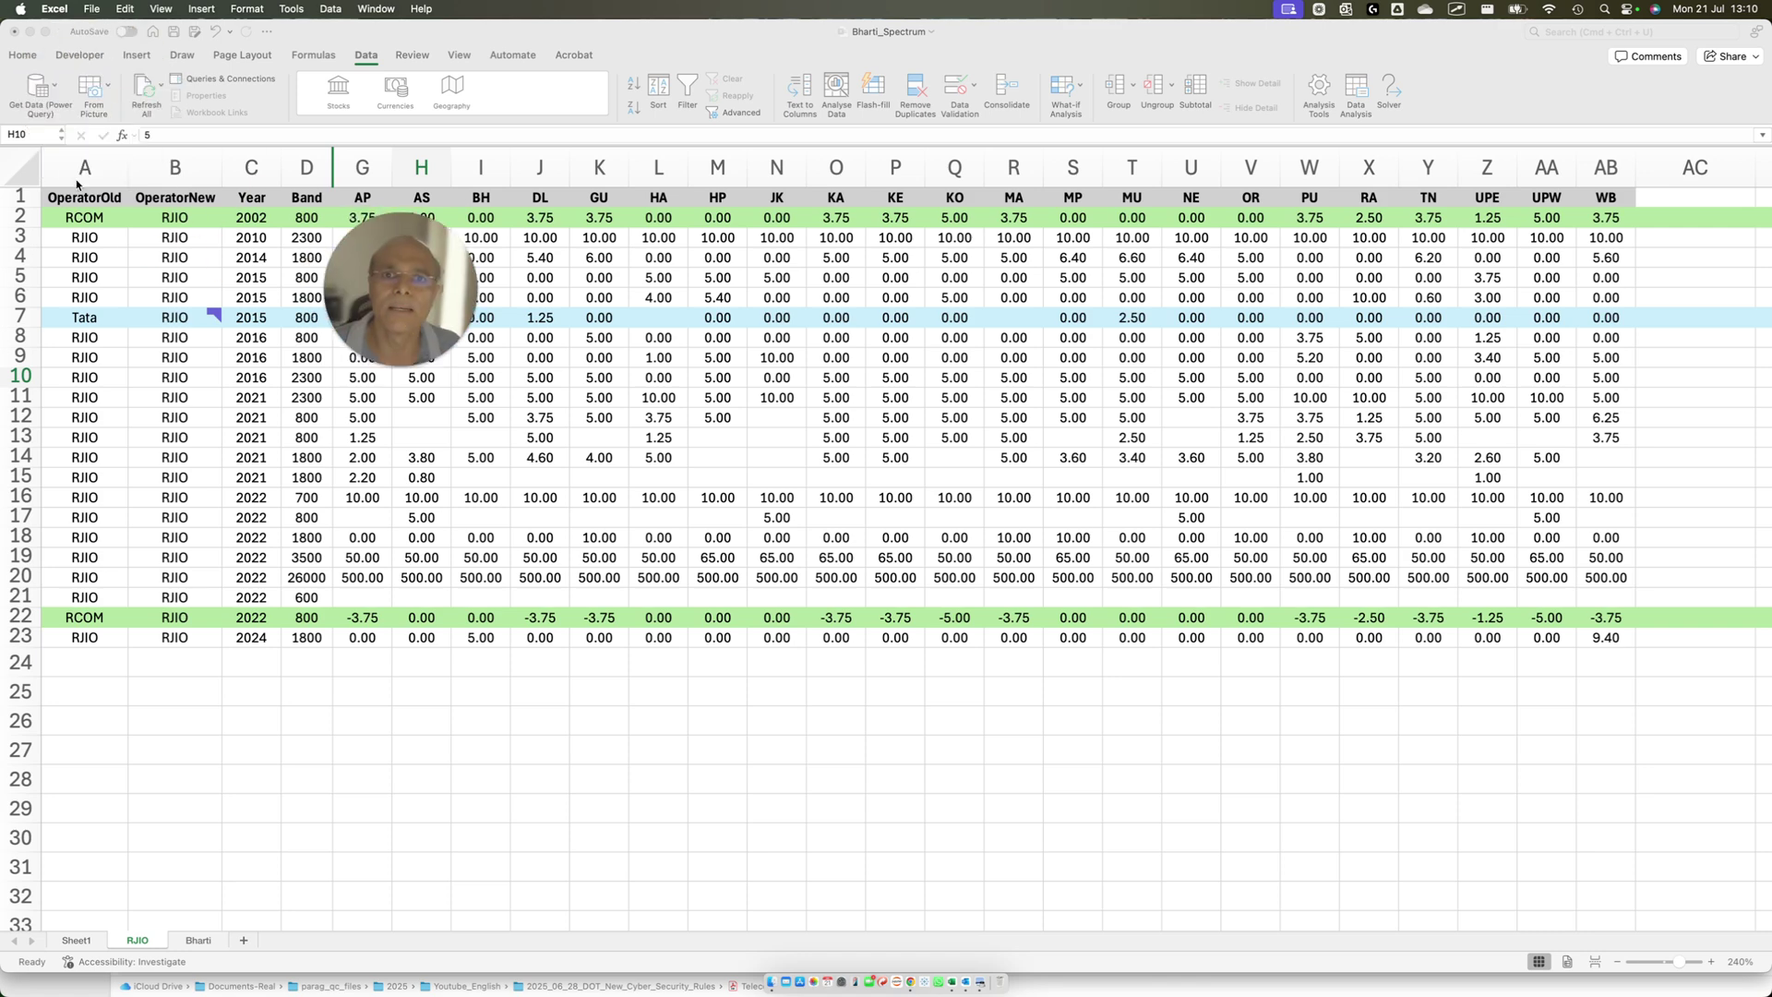
click(17, 170)
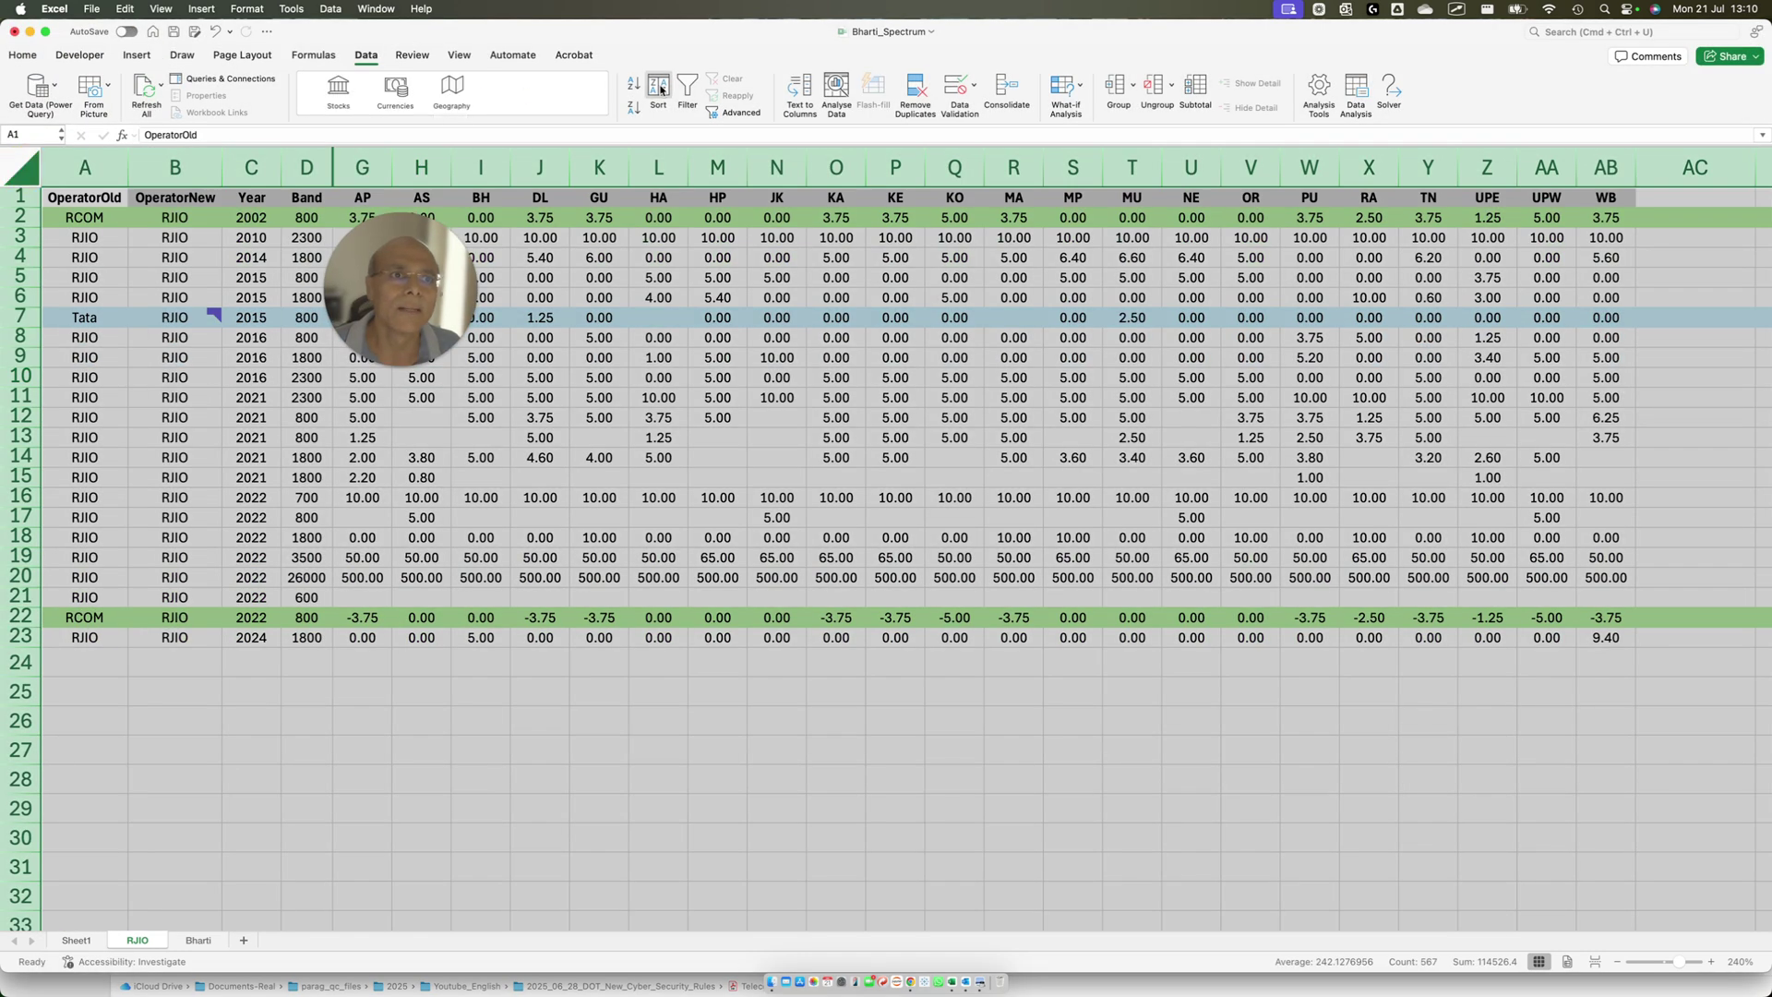
click(685, 90)
drag(411, 297, 97, 415)
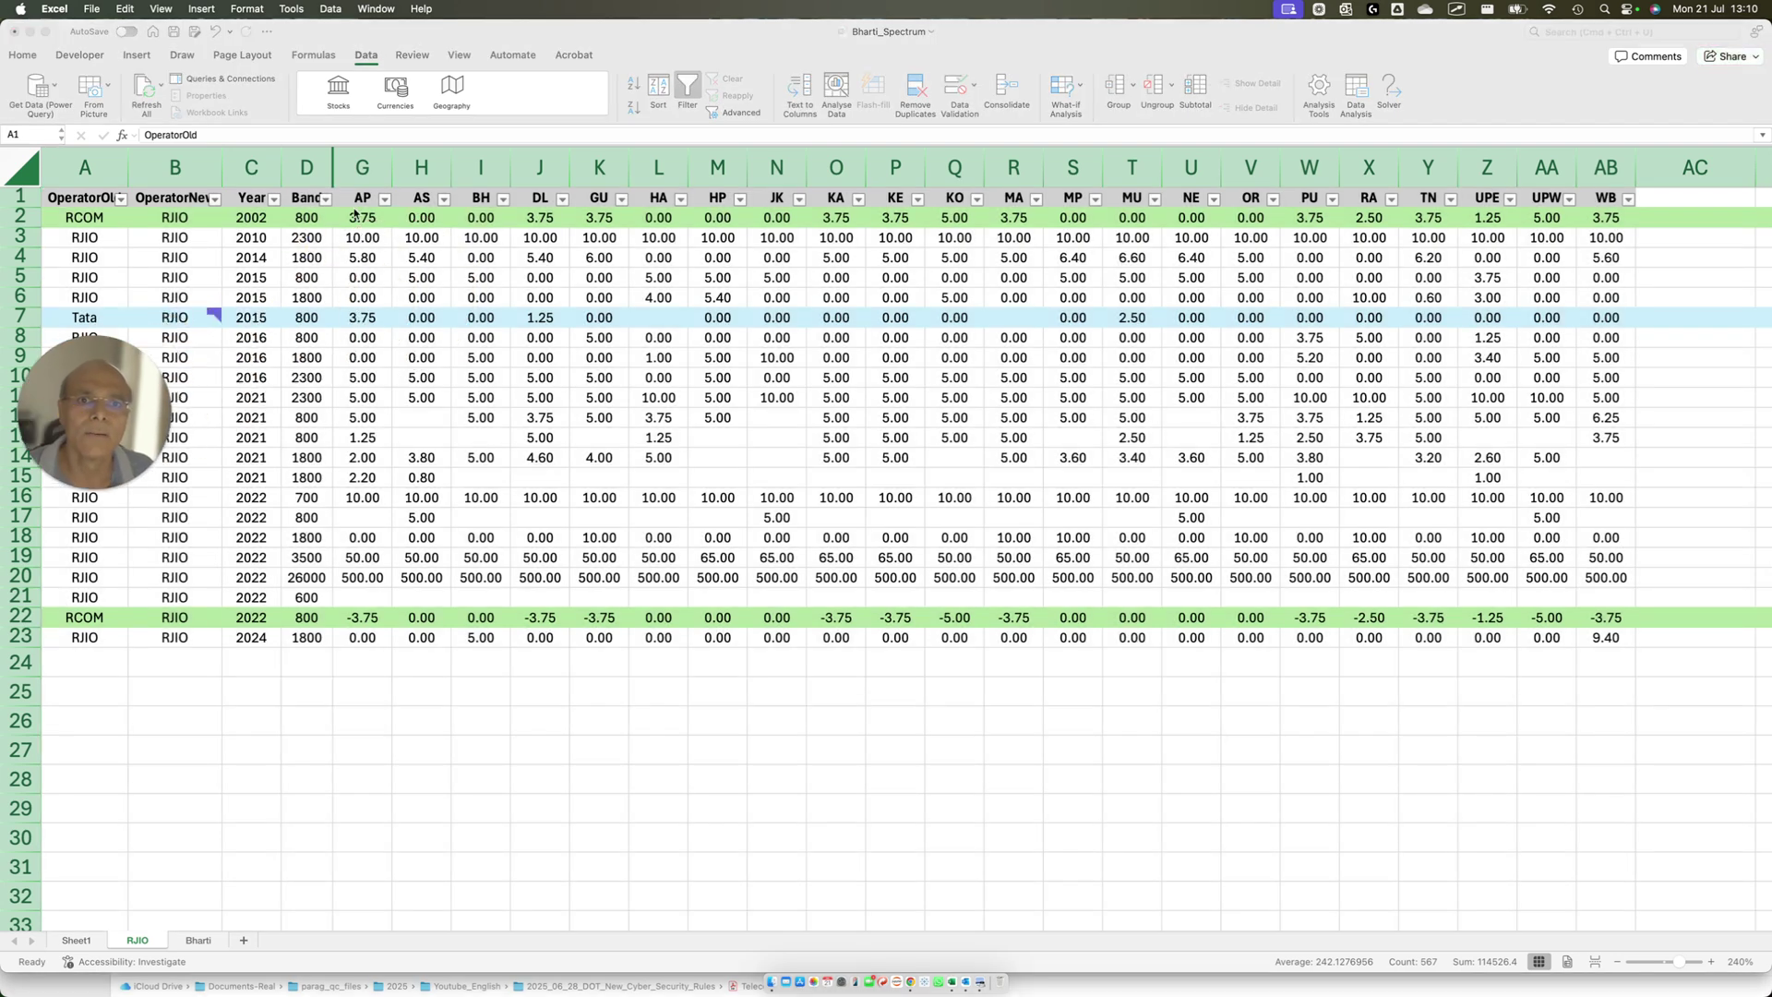
click(325, 199)
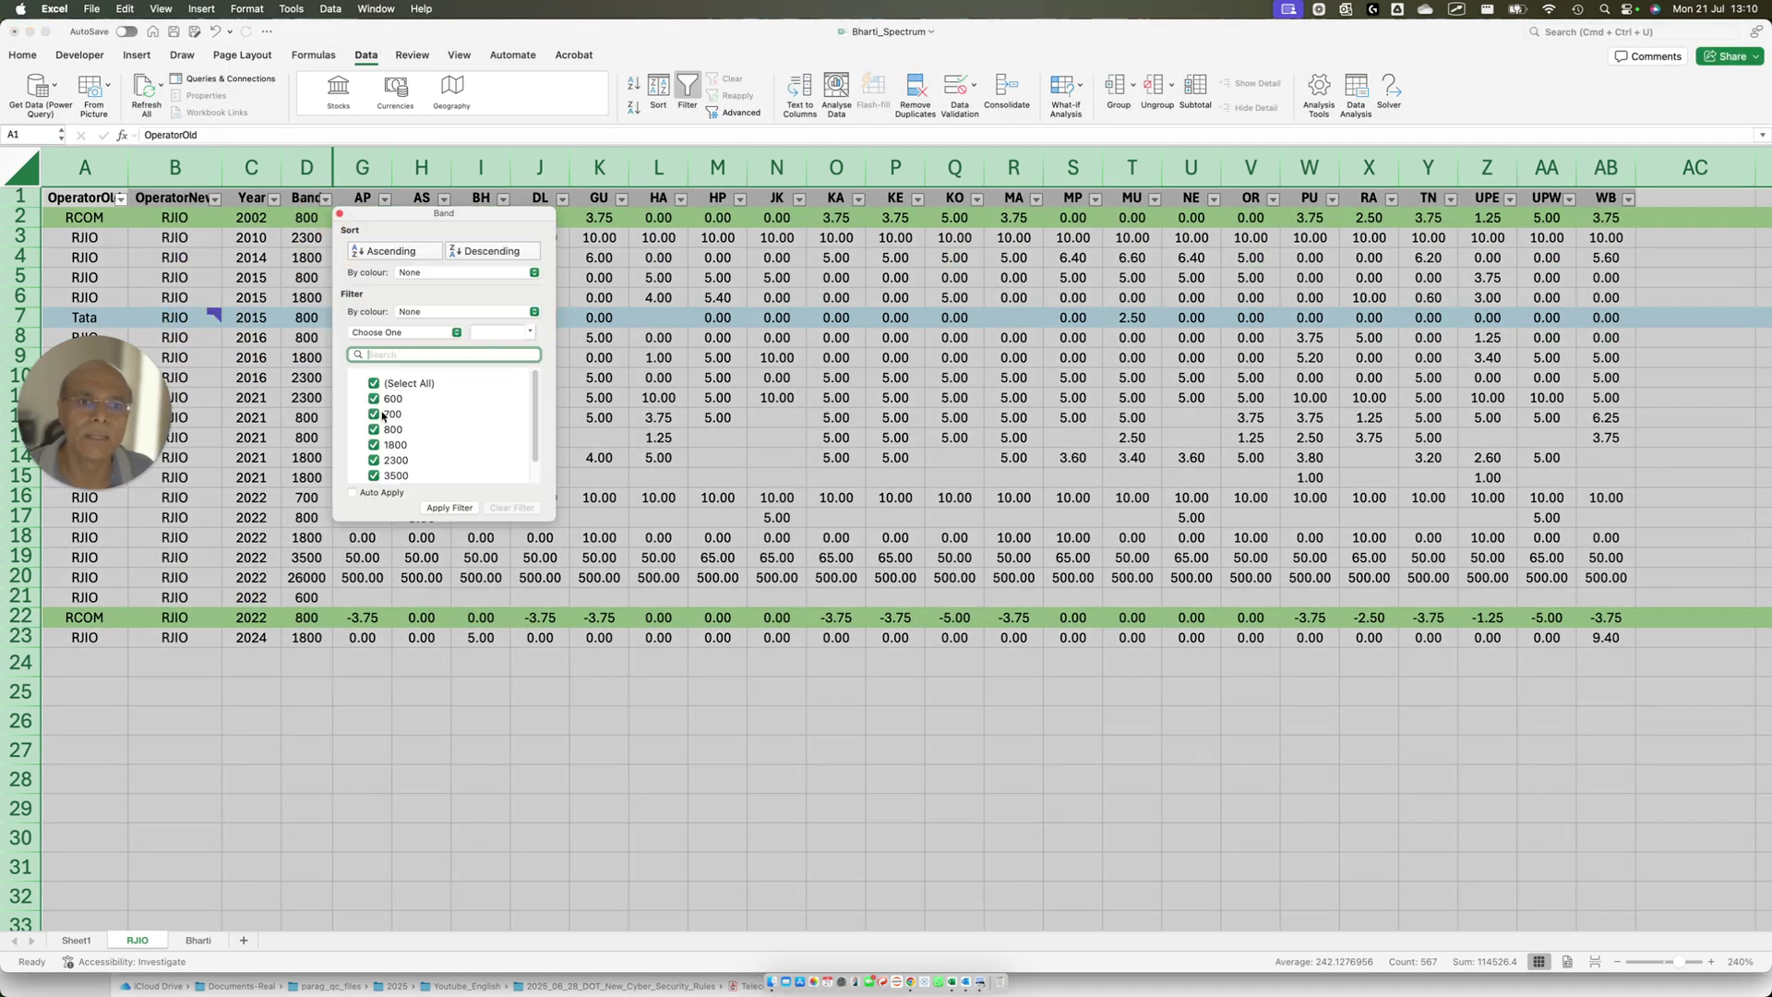
click(374, 383)
click(374, 429)
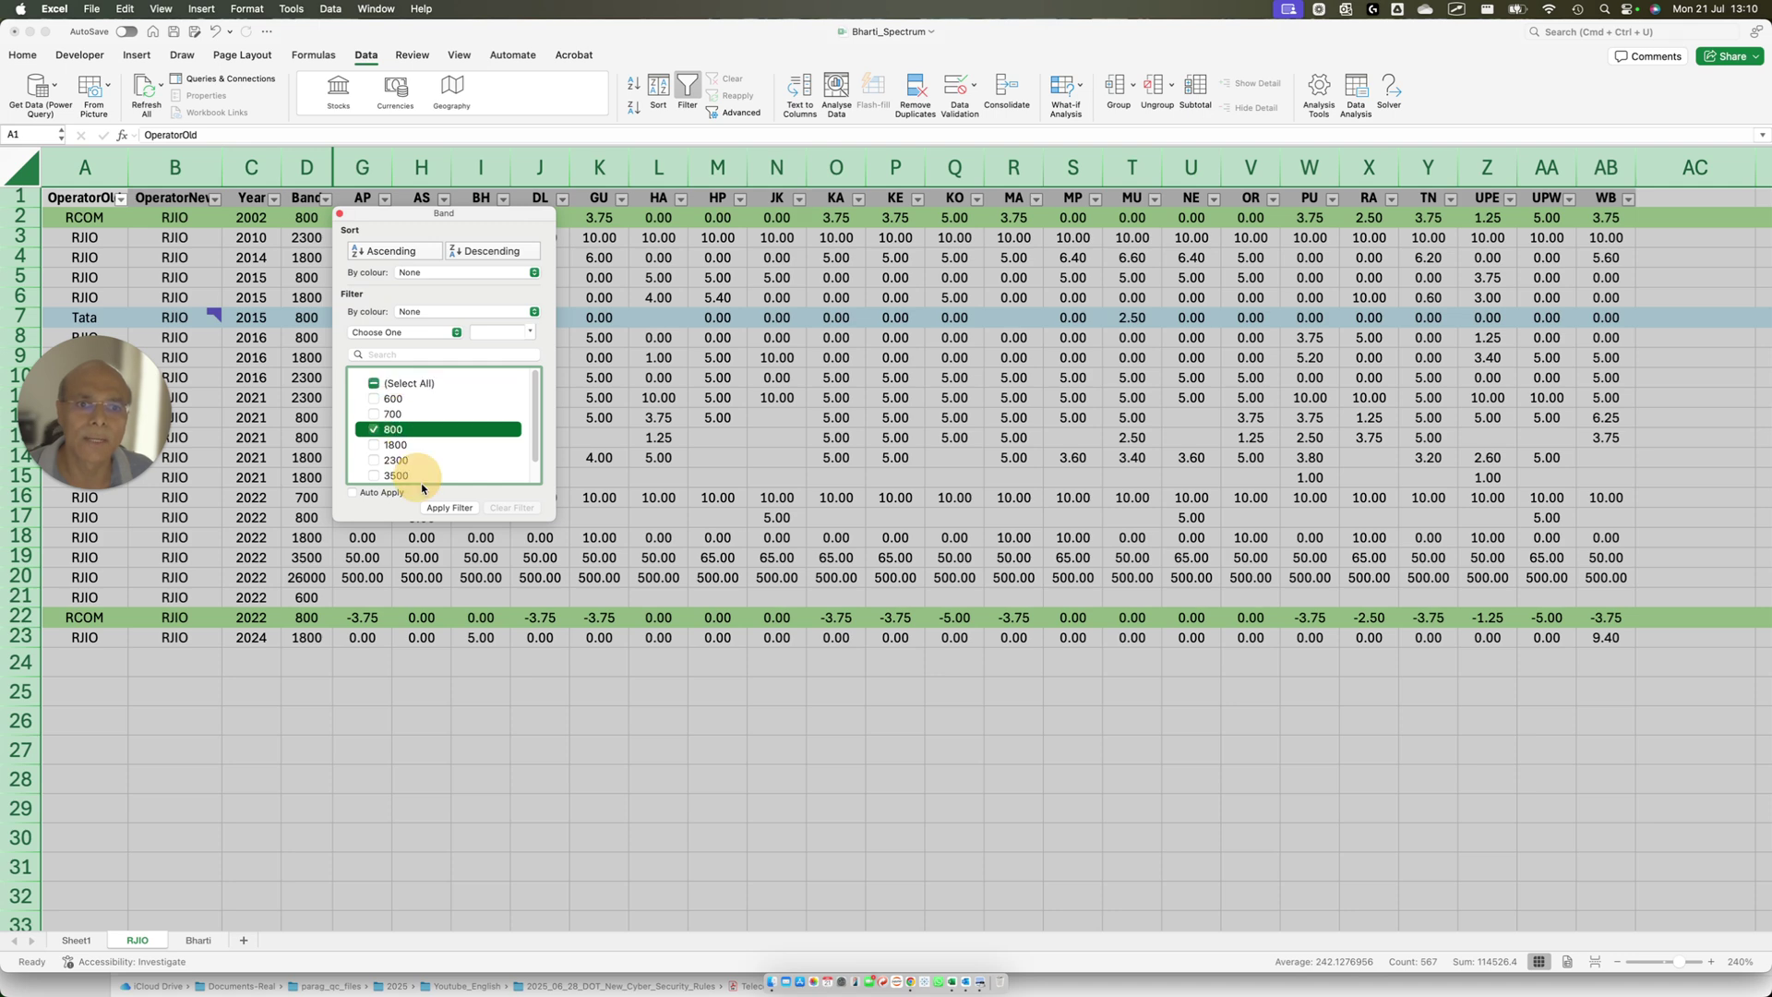
click(449, 507)
click(125, 402)
drag(125, 403, 122, 85)
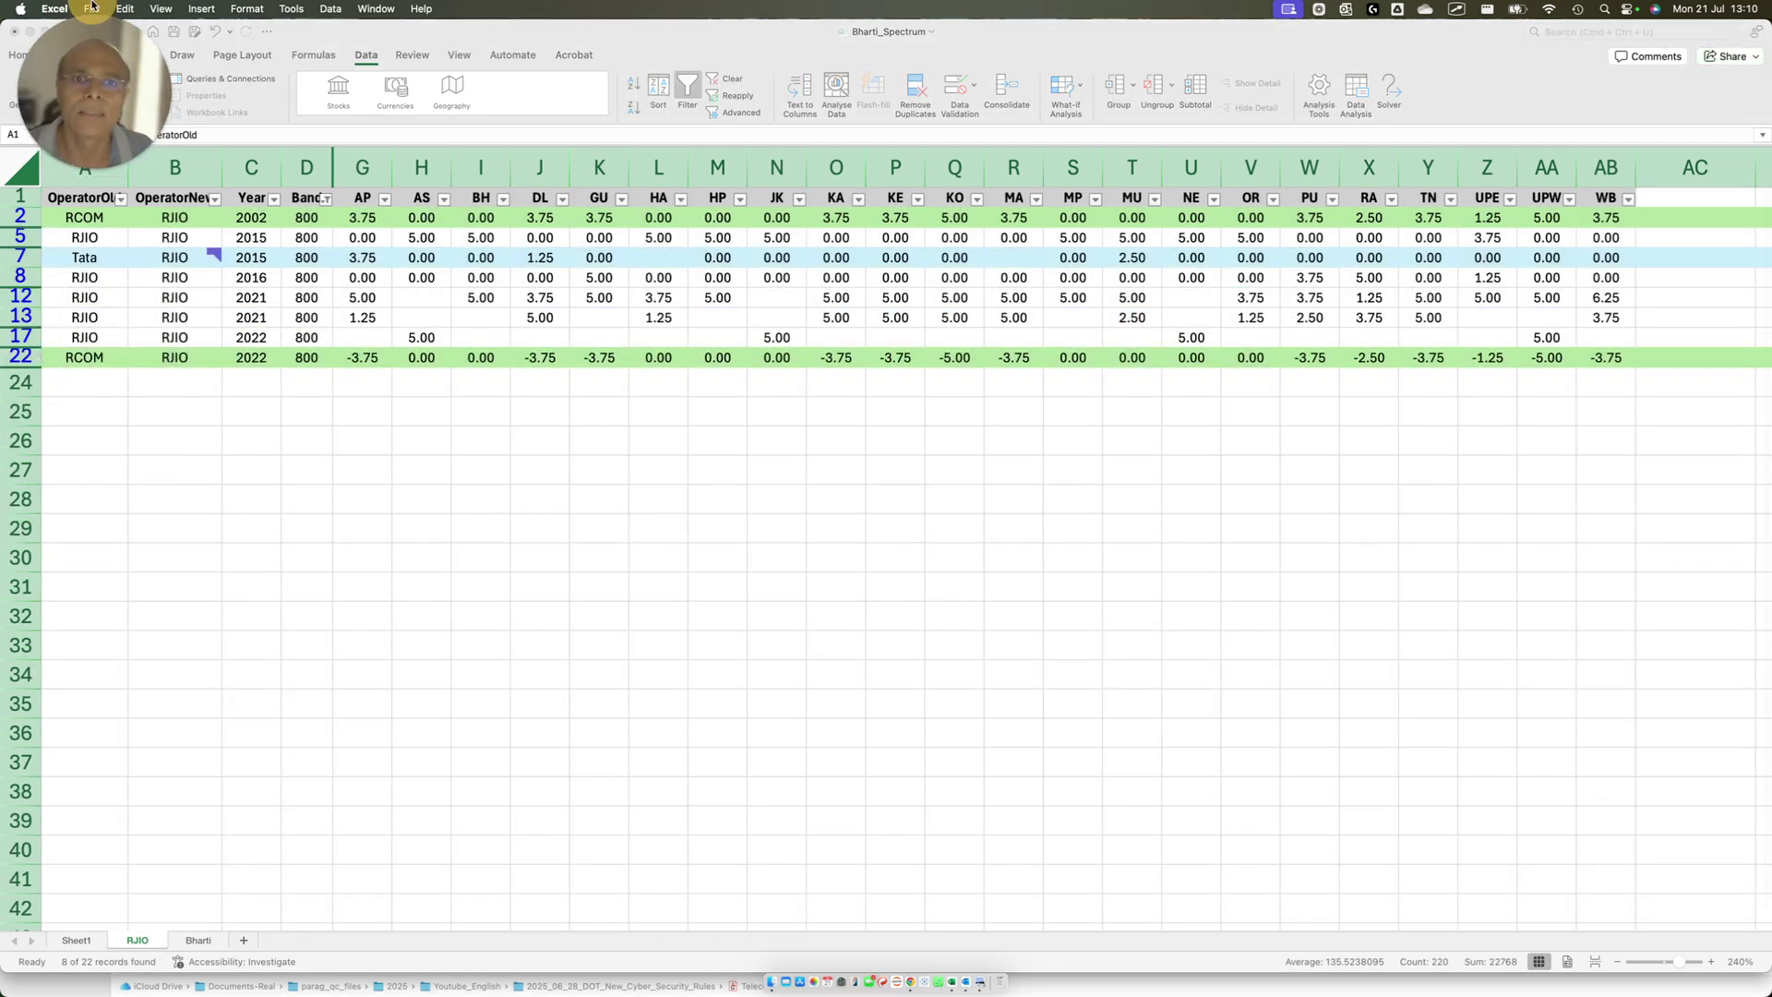
- Examine the RCOM 2002, Tata 2015 and RCOM 2022 entries among RJIO's 800 band rows
drag(24, 211, 1647, 229)
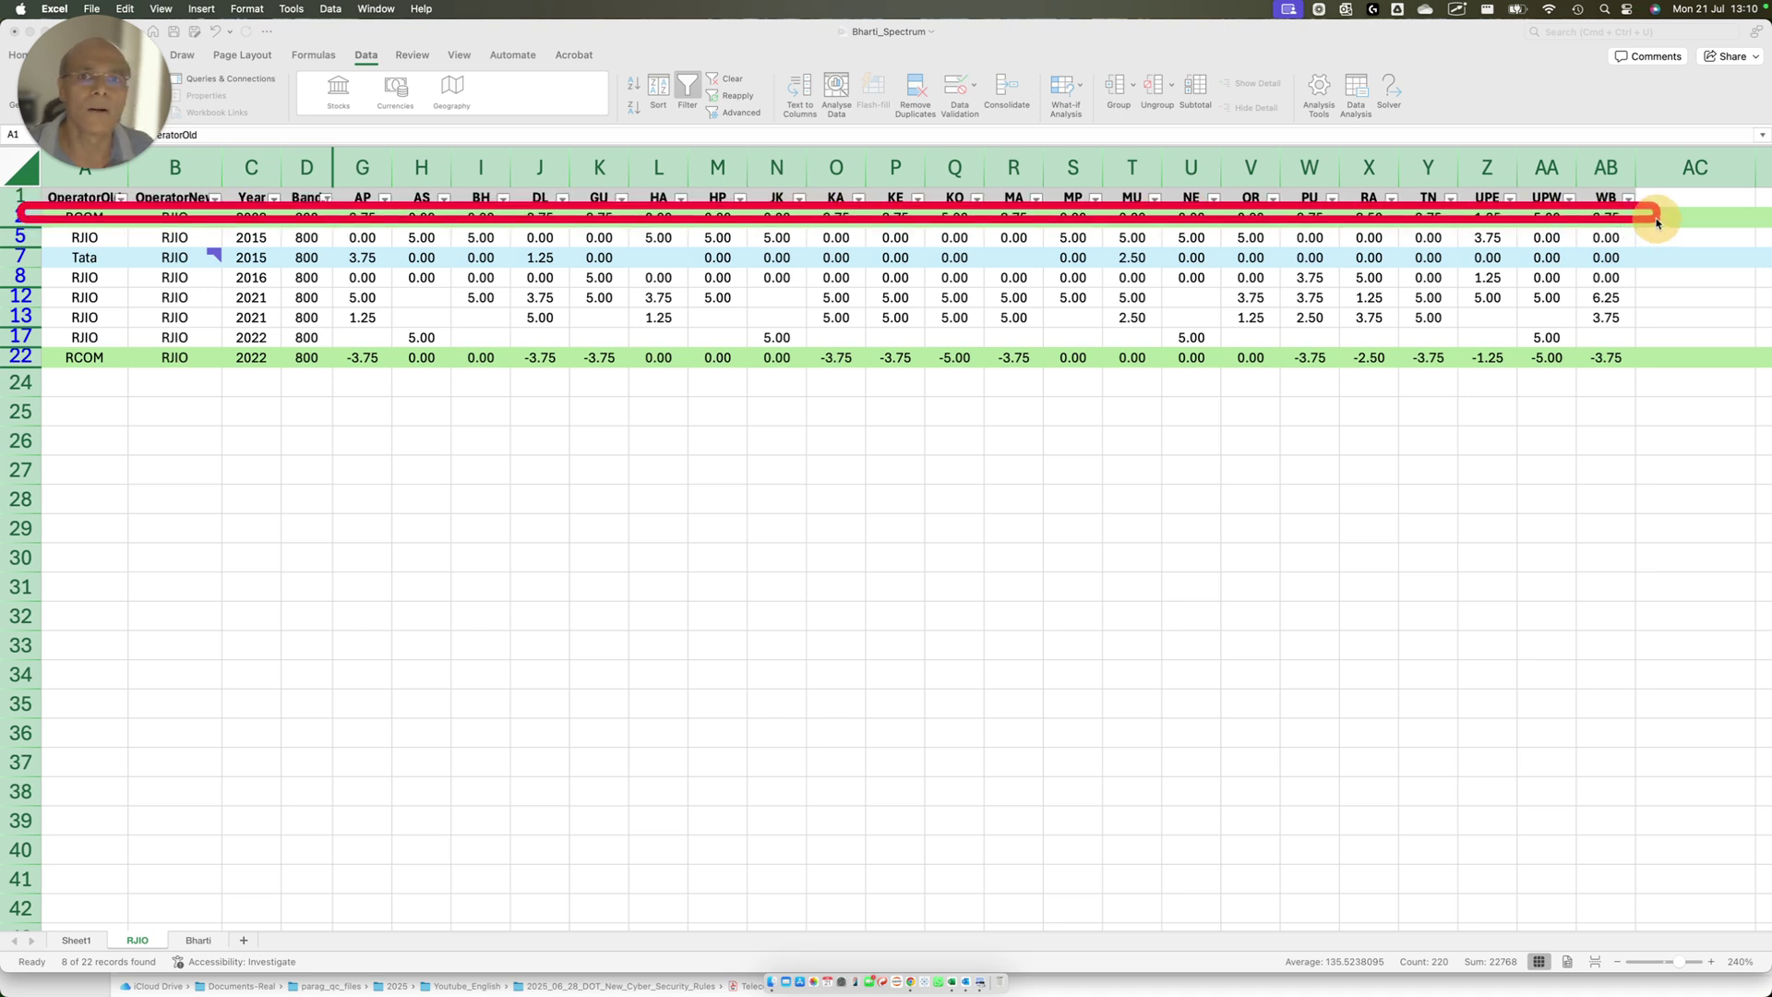
mouse_move(208, 242)
mouse_down()
mouse_move(650, 275)
mouse_move(1620, 263)
mouse_up()
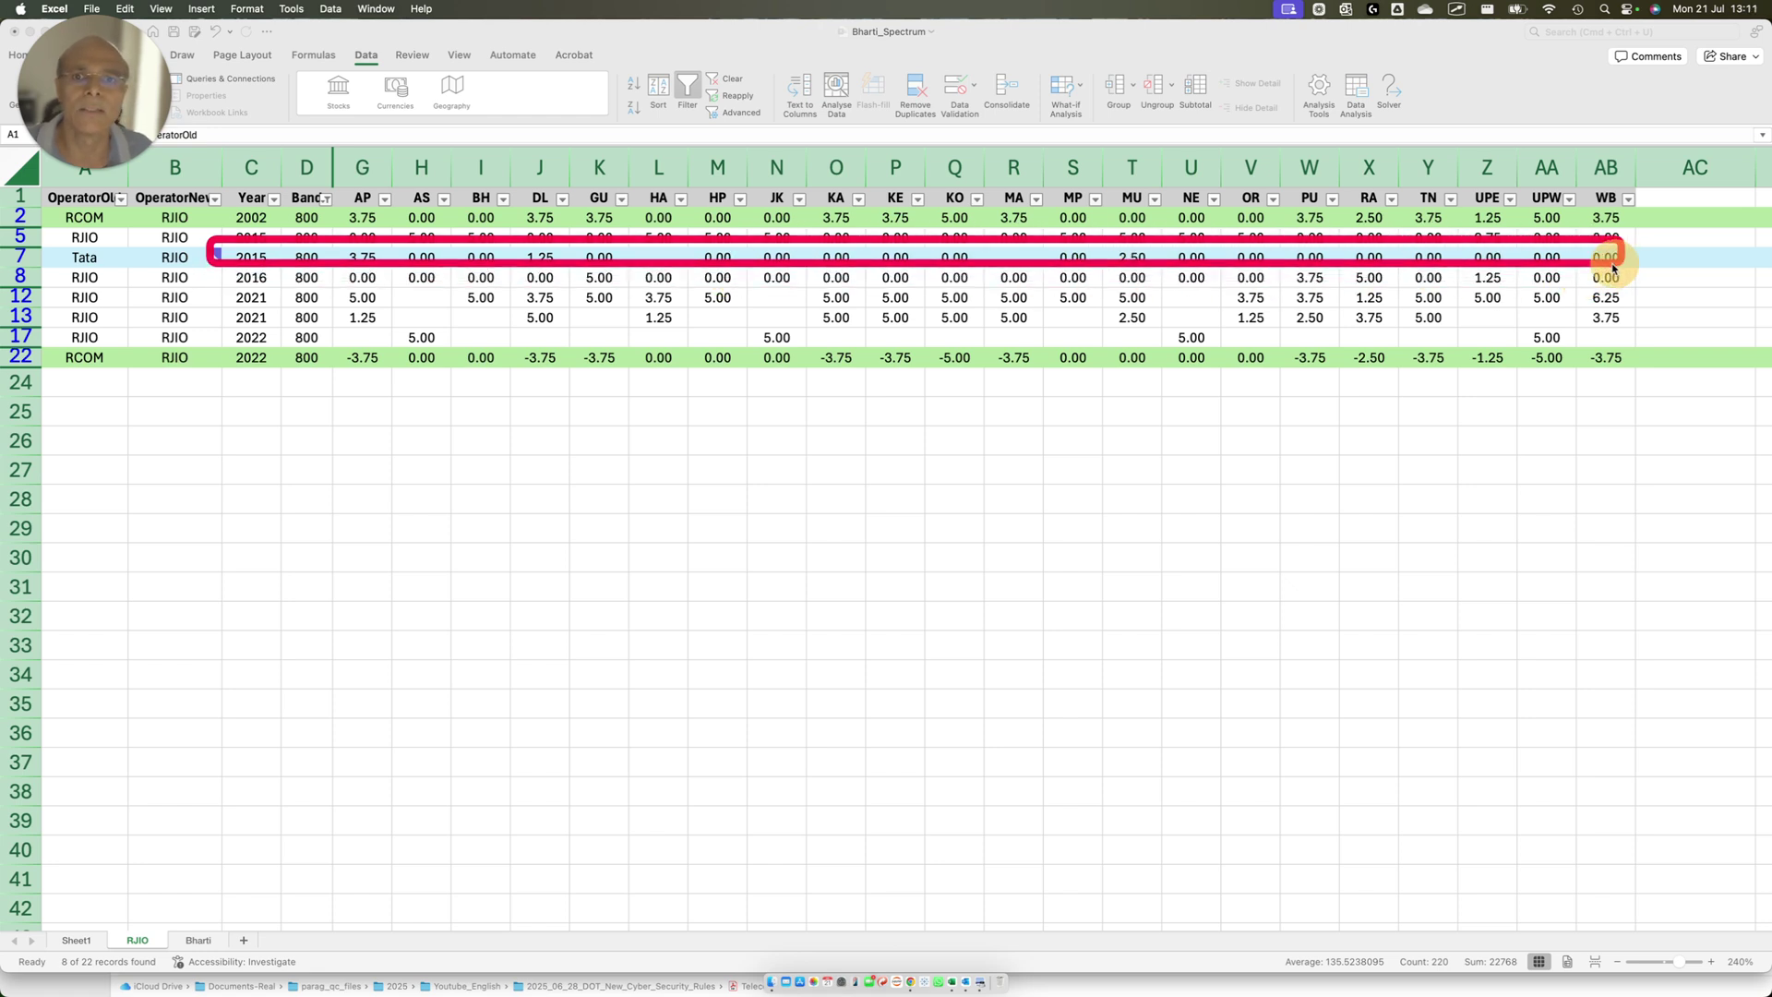
mouse_move(42, 334)
mouse_down()
mouse_move(277, 395)
mouse_move(1727, 395)
mouse_up()
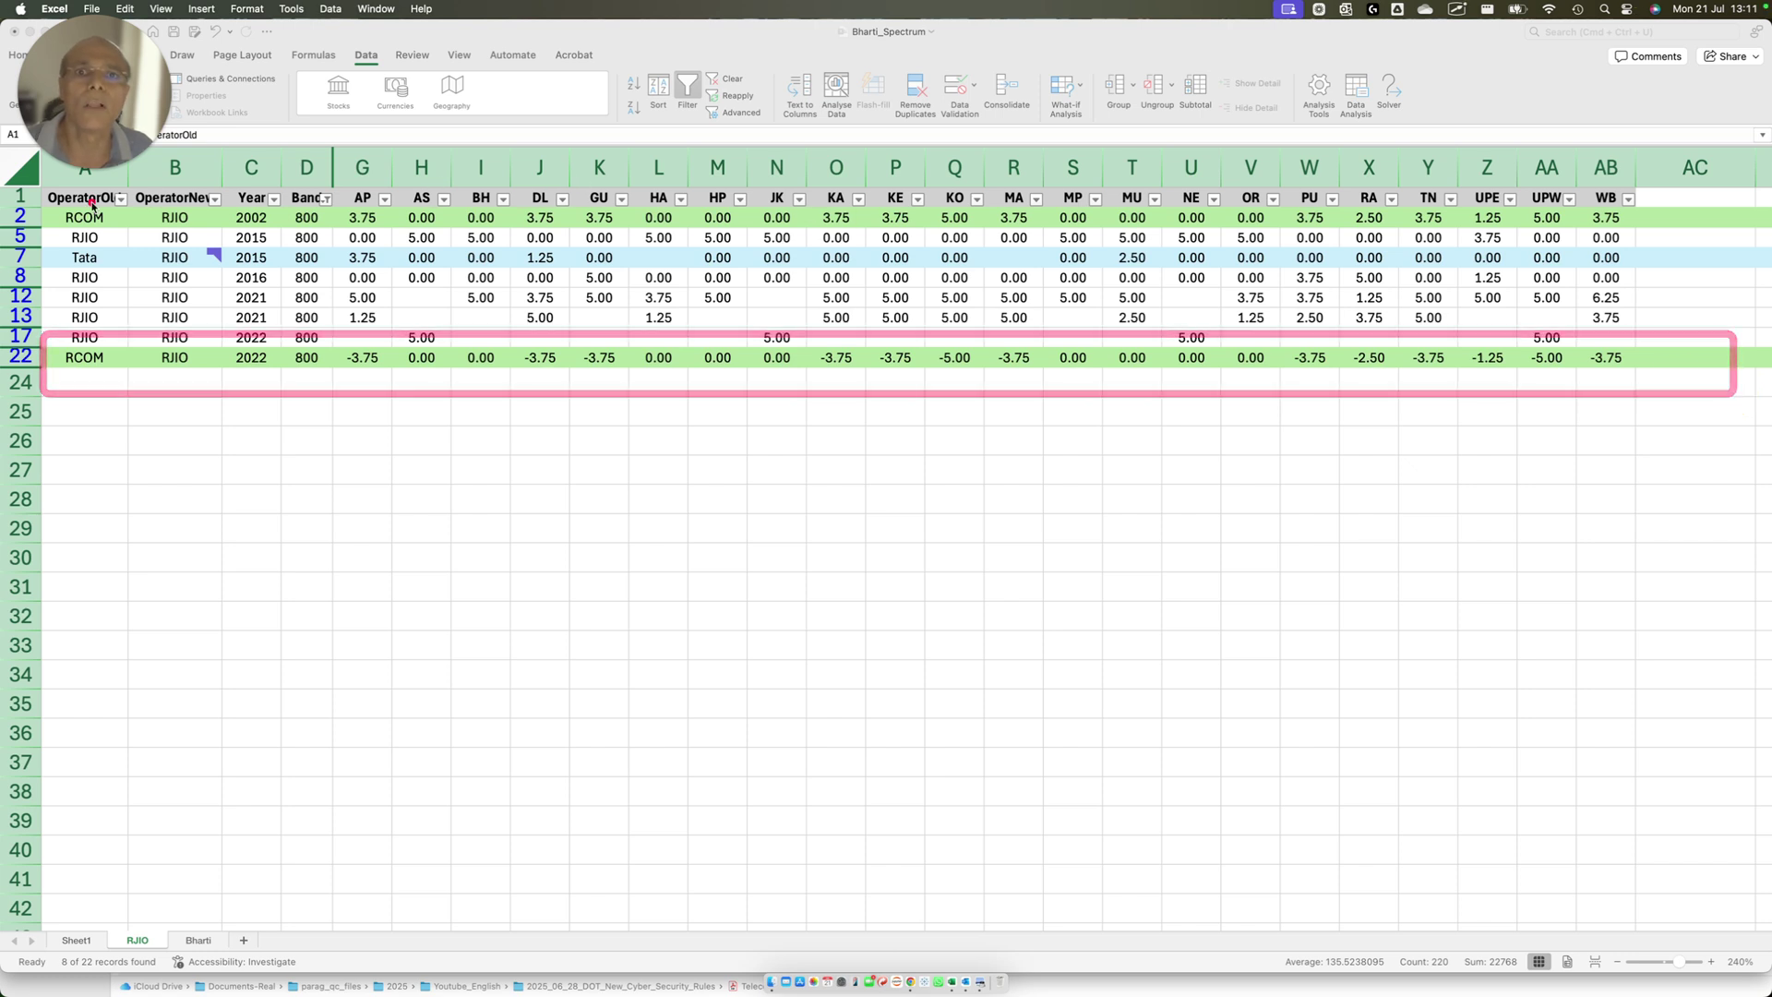
mouse_move(29, 202)
mouse_down()
mouse_move(327, 227)
mouse_move(1701, 227)
mouse_up()
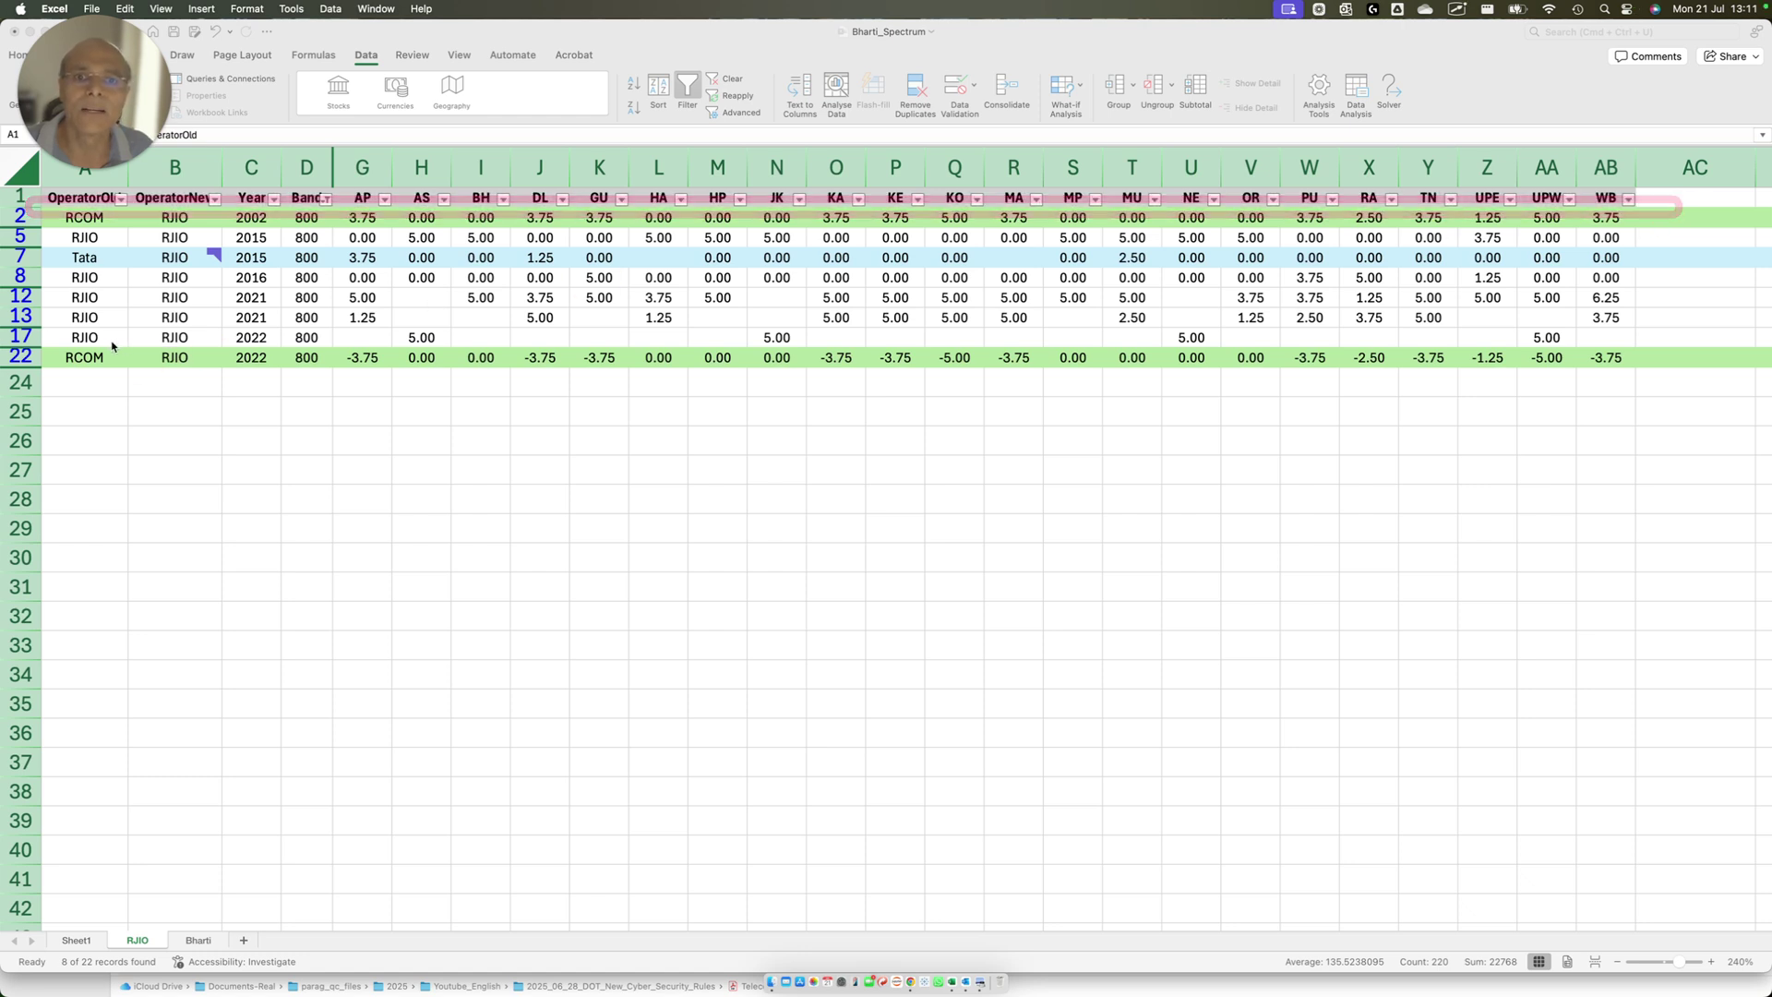
mouse_move(57, 344)
mouse_down()
mouse_move(1720, 384)
mouse_move(1651, 377)
mouse_up()
drag(301, 236, 524, 274)
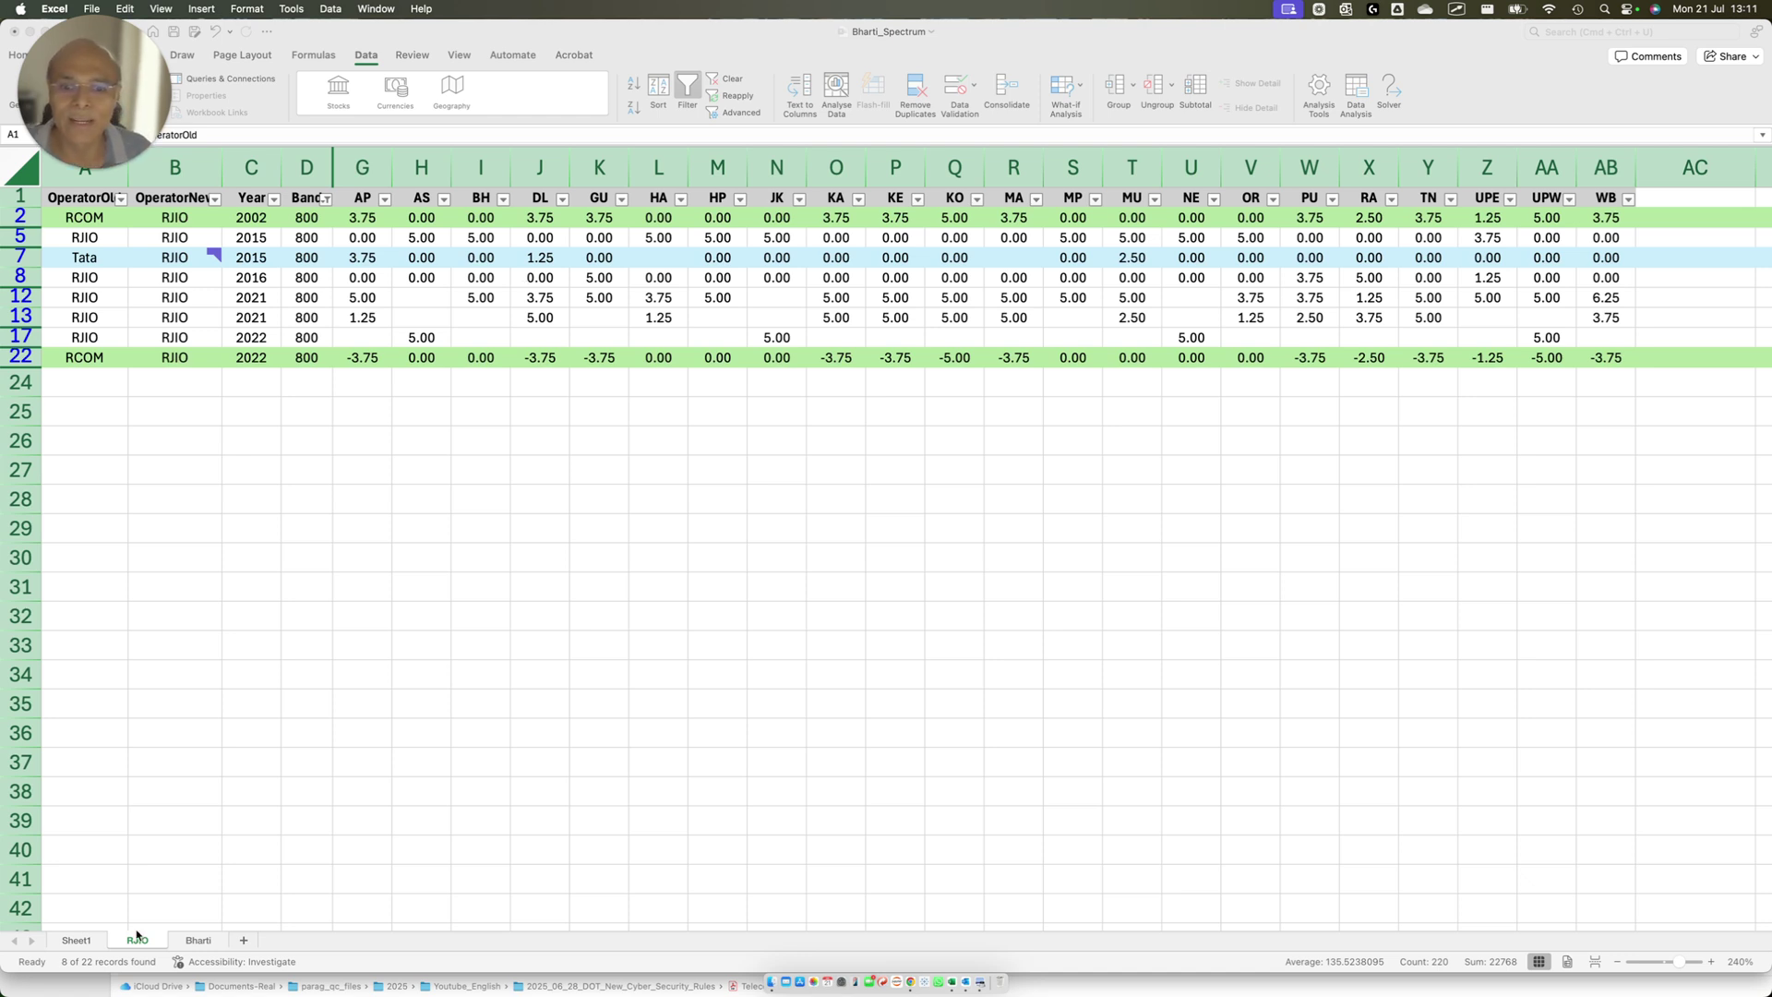
- Switch to Sheet1, remove its existing filters, and re-enable filtering on the whole sheet
click(76, 940)
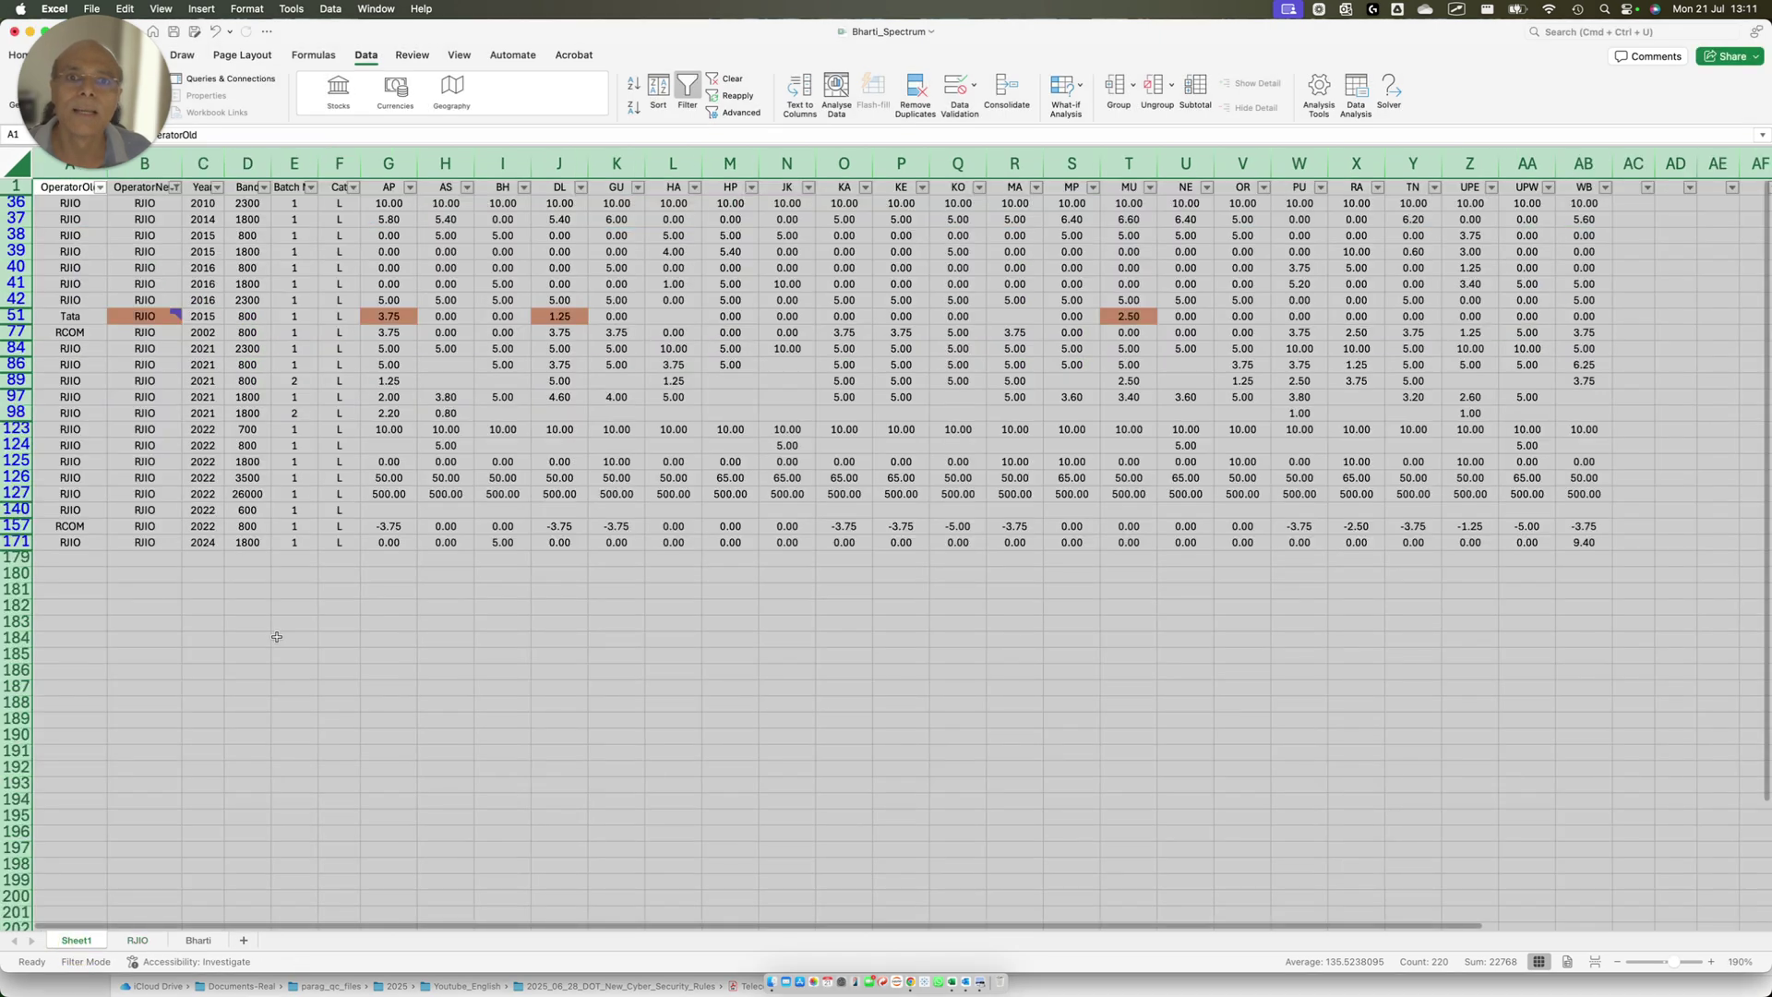
click(687, 87)
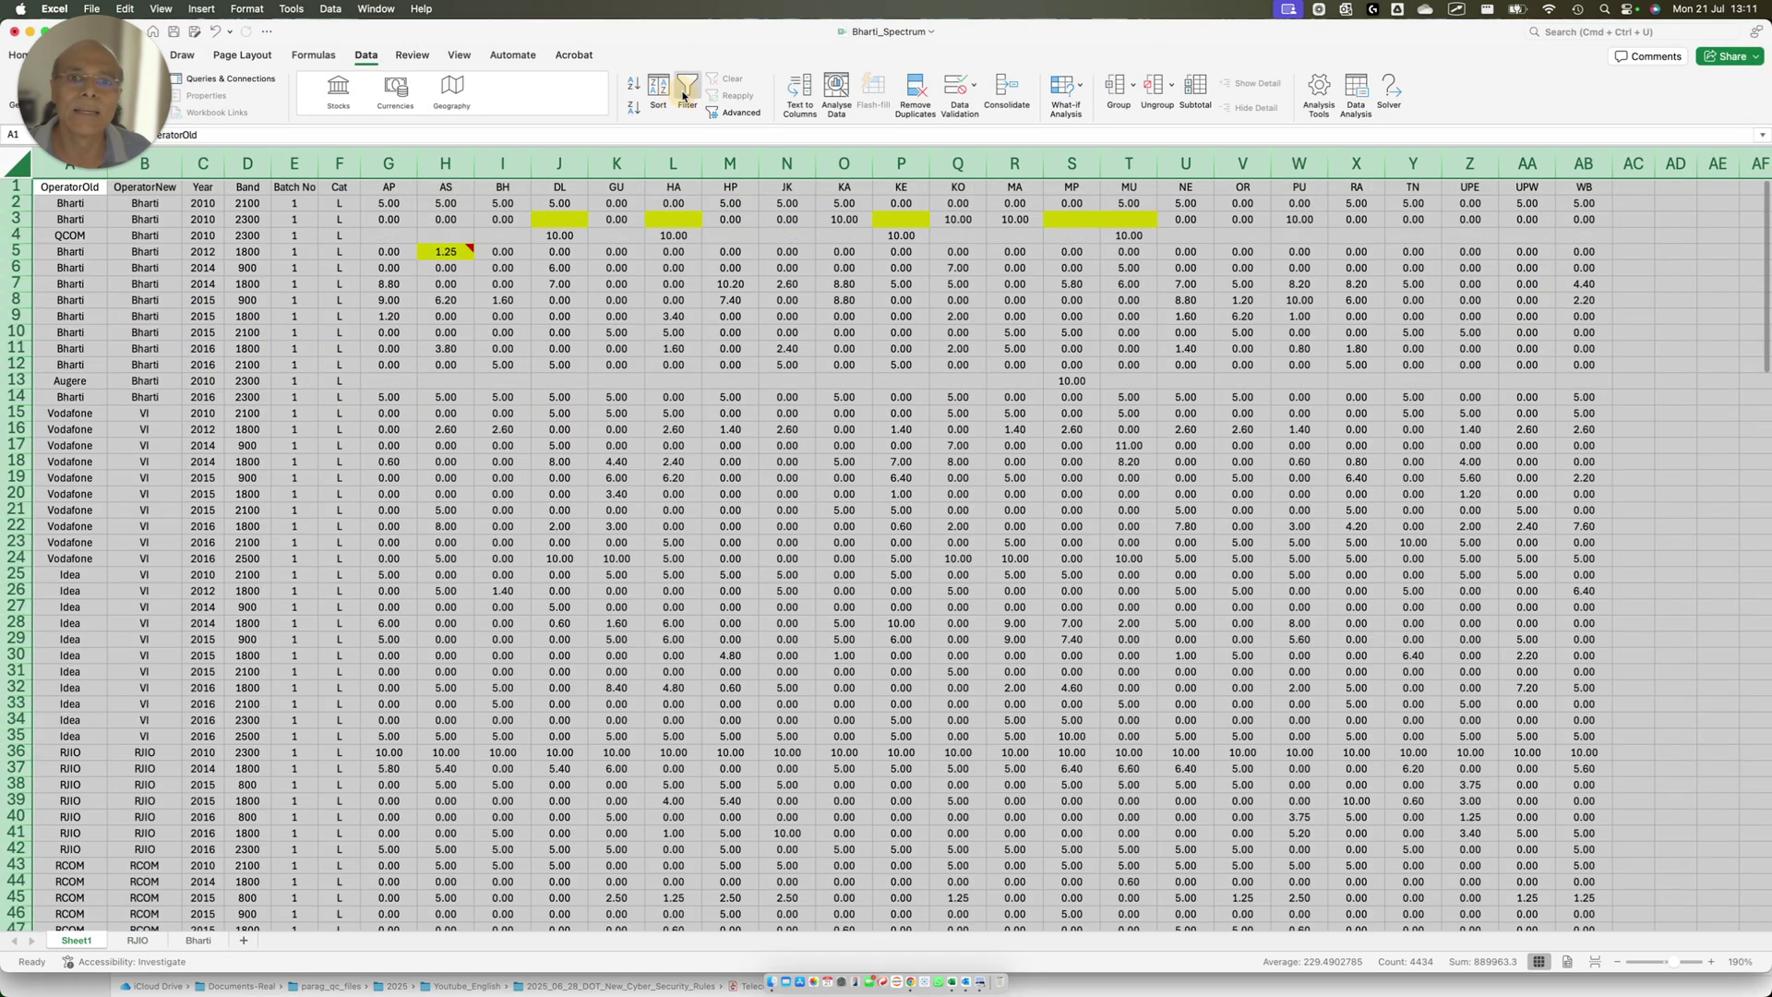
click(688, 87)
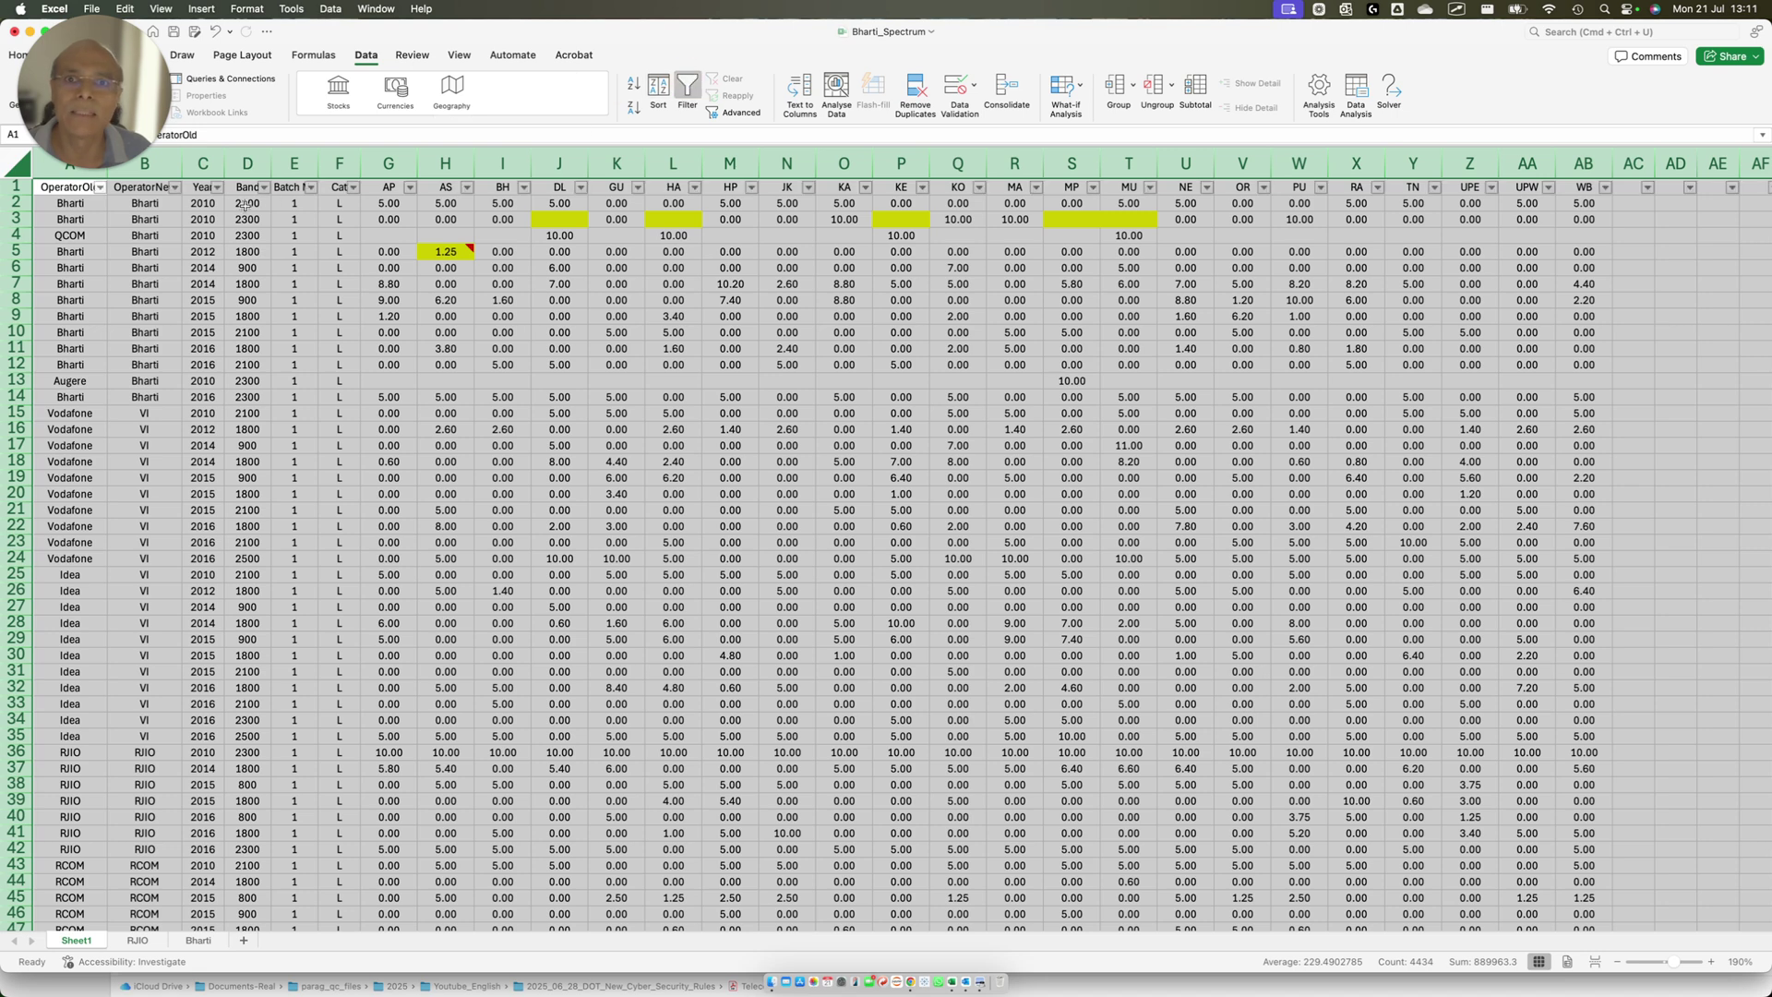
- Filter the OperatorNew column of Sheet1 to VI only and review the Vodafone and Idea rows
click(175, 187)
click(242, 370)
scroll(245, 415, down, 5)
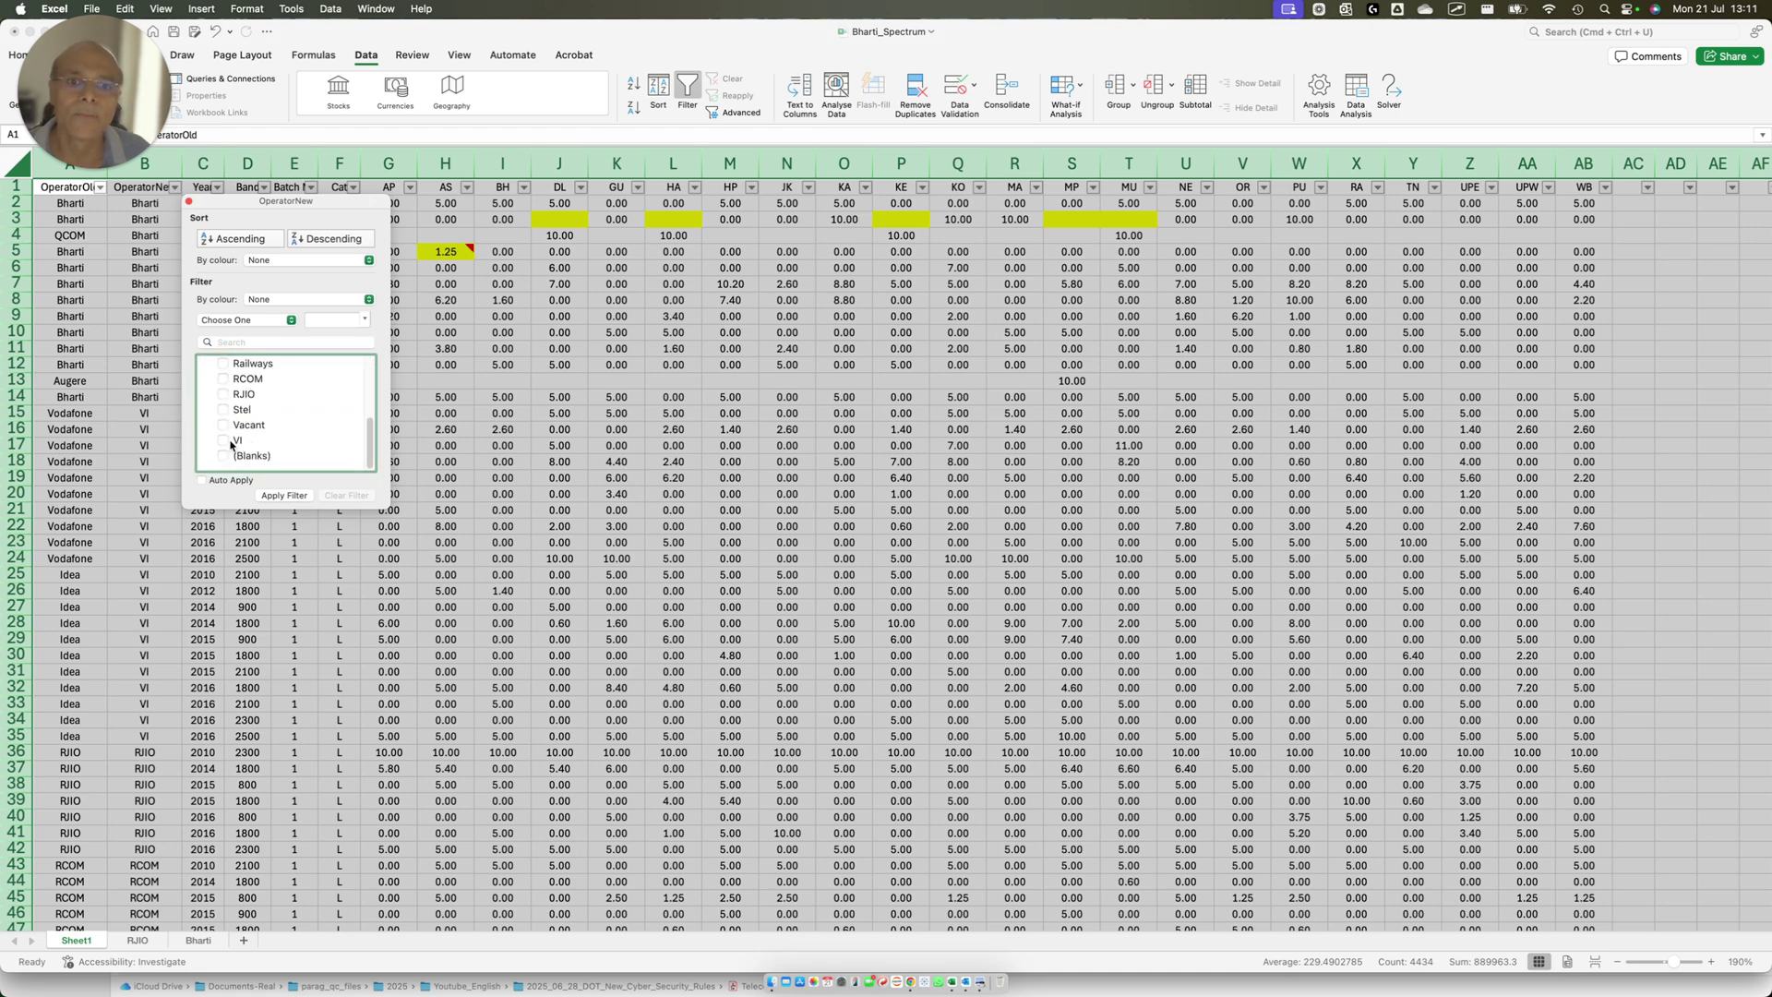
click(222, 440)
click(283, 496)
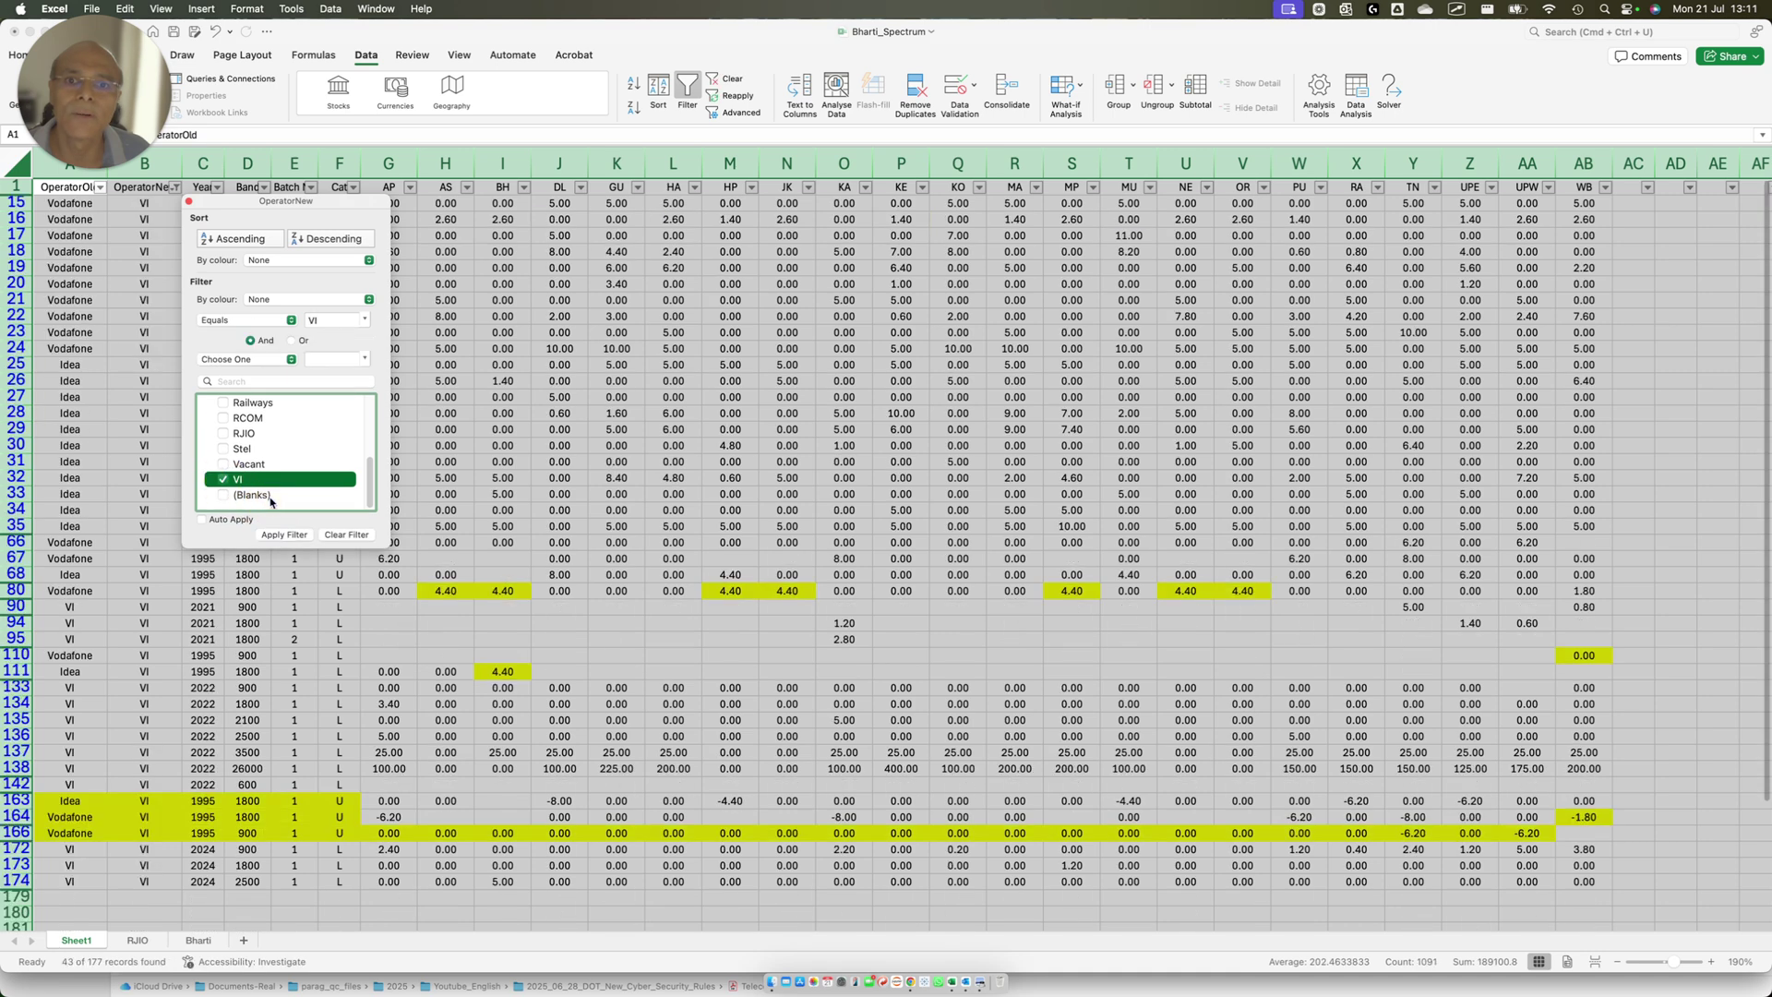
click(106, 514)
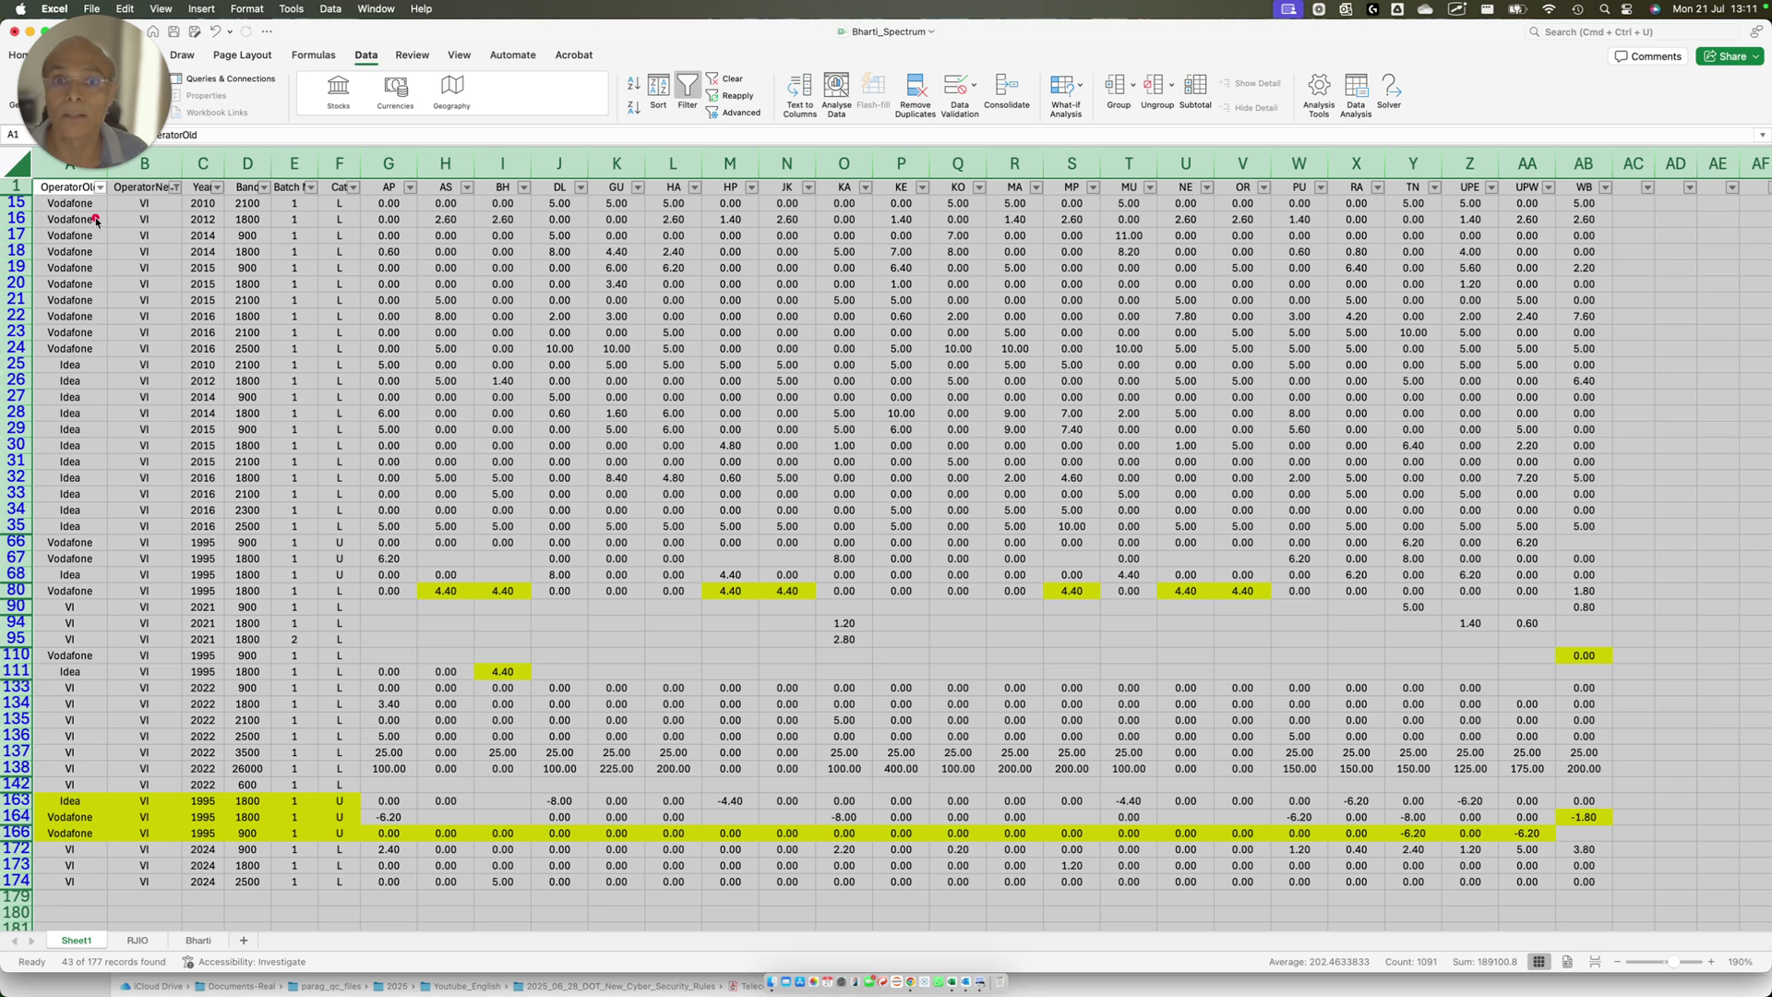
mouse_move(37, 199)
mouse_down()
mouse_move(127, 373)
mouse_move(108, 334)
mouse_move(143, 529)
mouse_up()
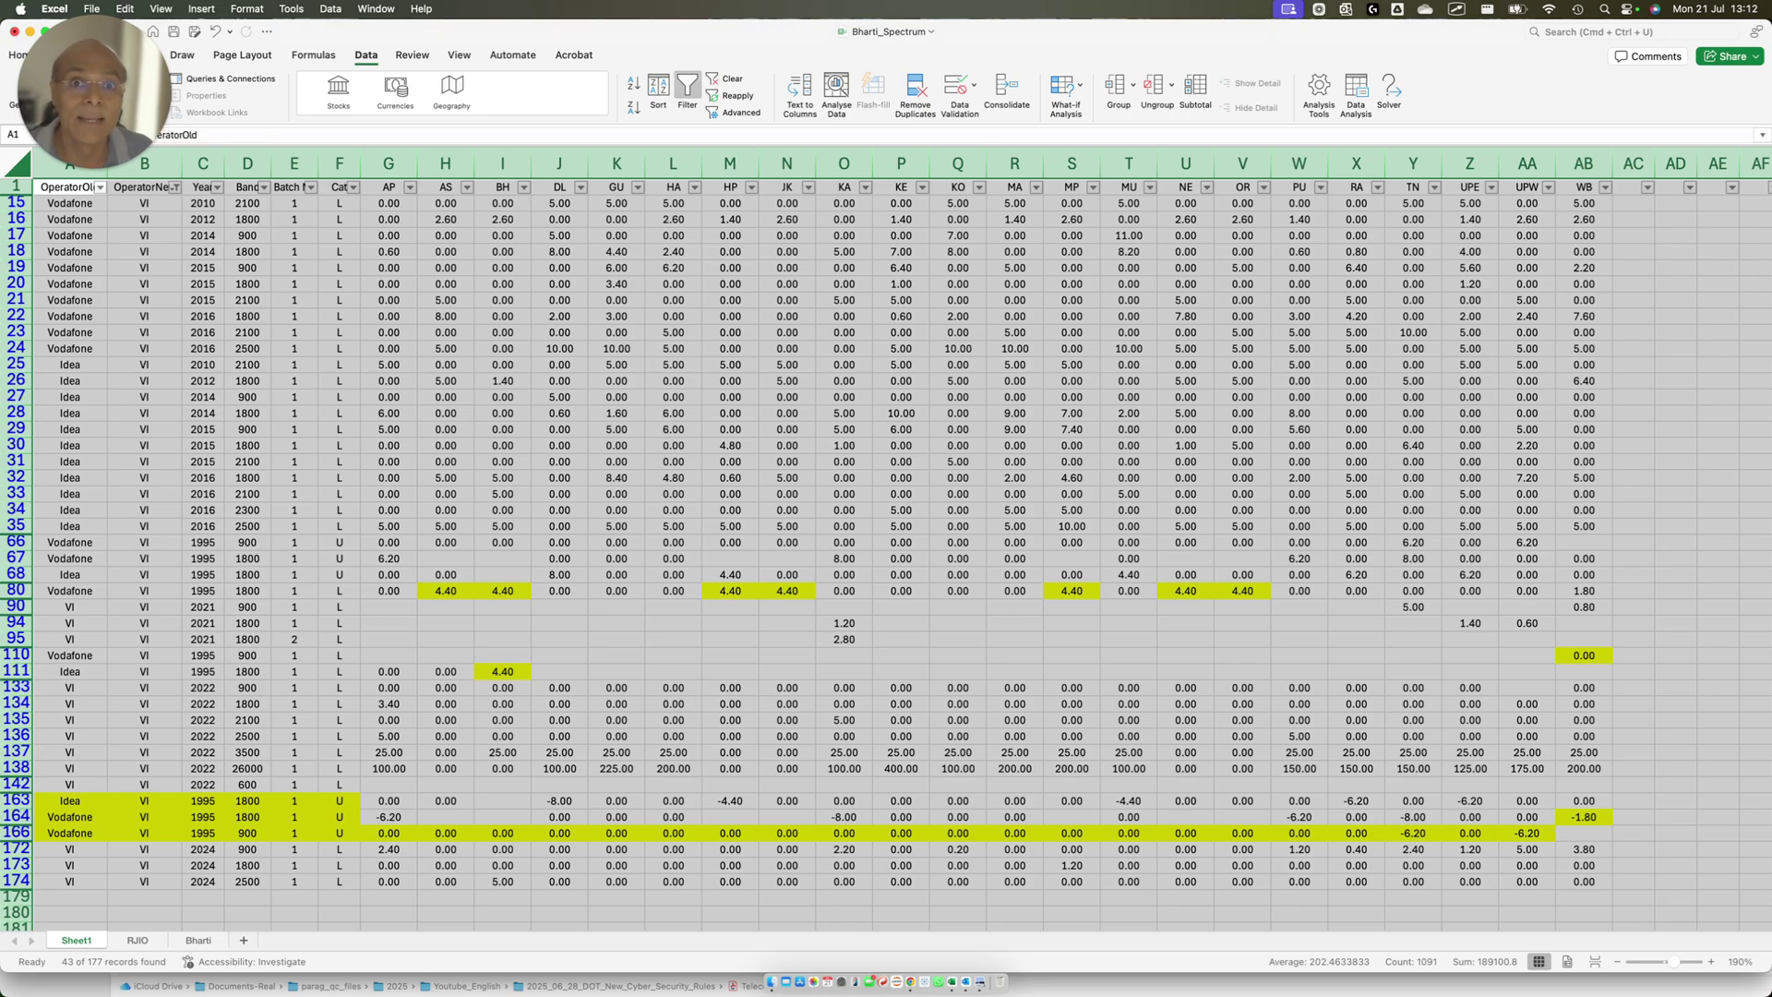
- Switch to the Streamlit dashboard in Chrome and open the Auction YearWise summary
key(ctrl+Up)
click(159, 372)
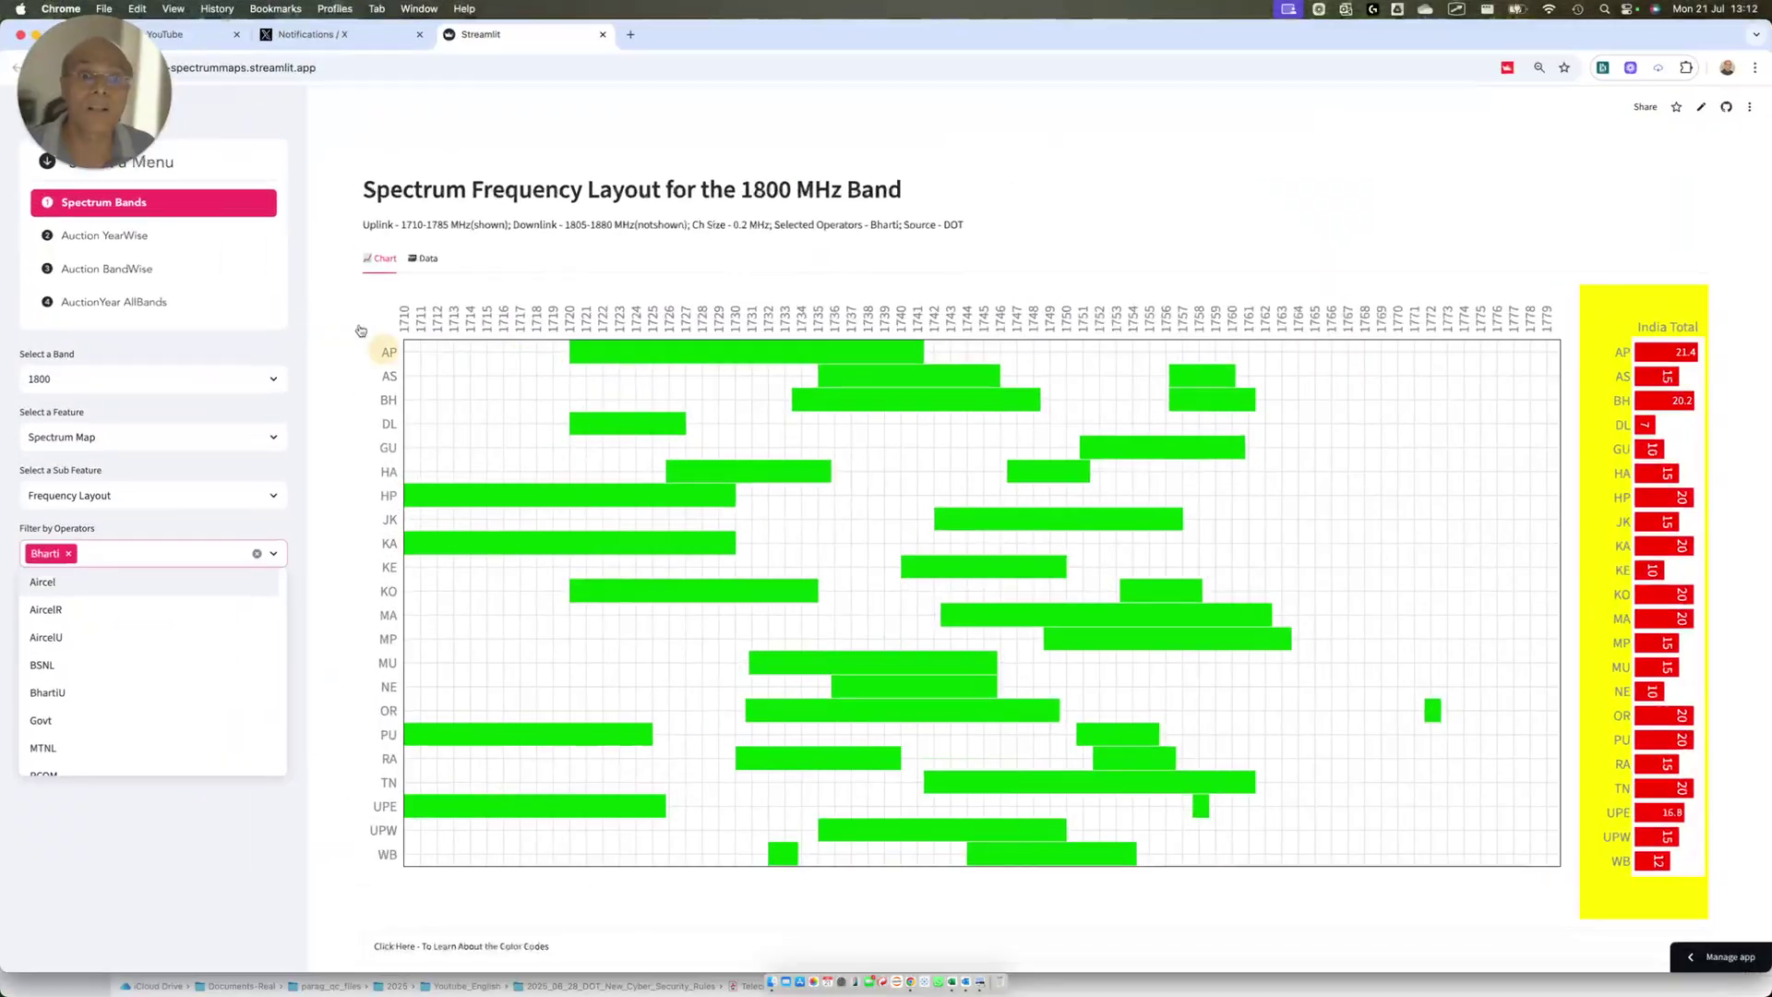
click(113, 268)
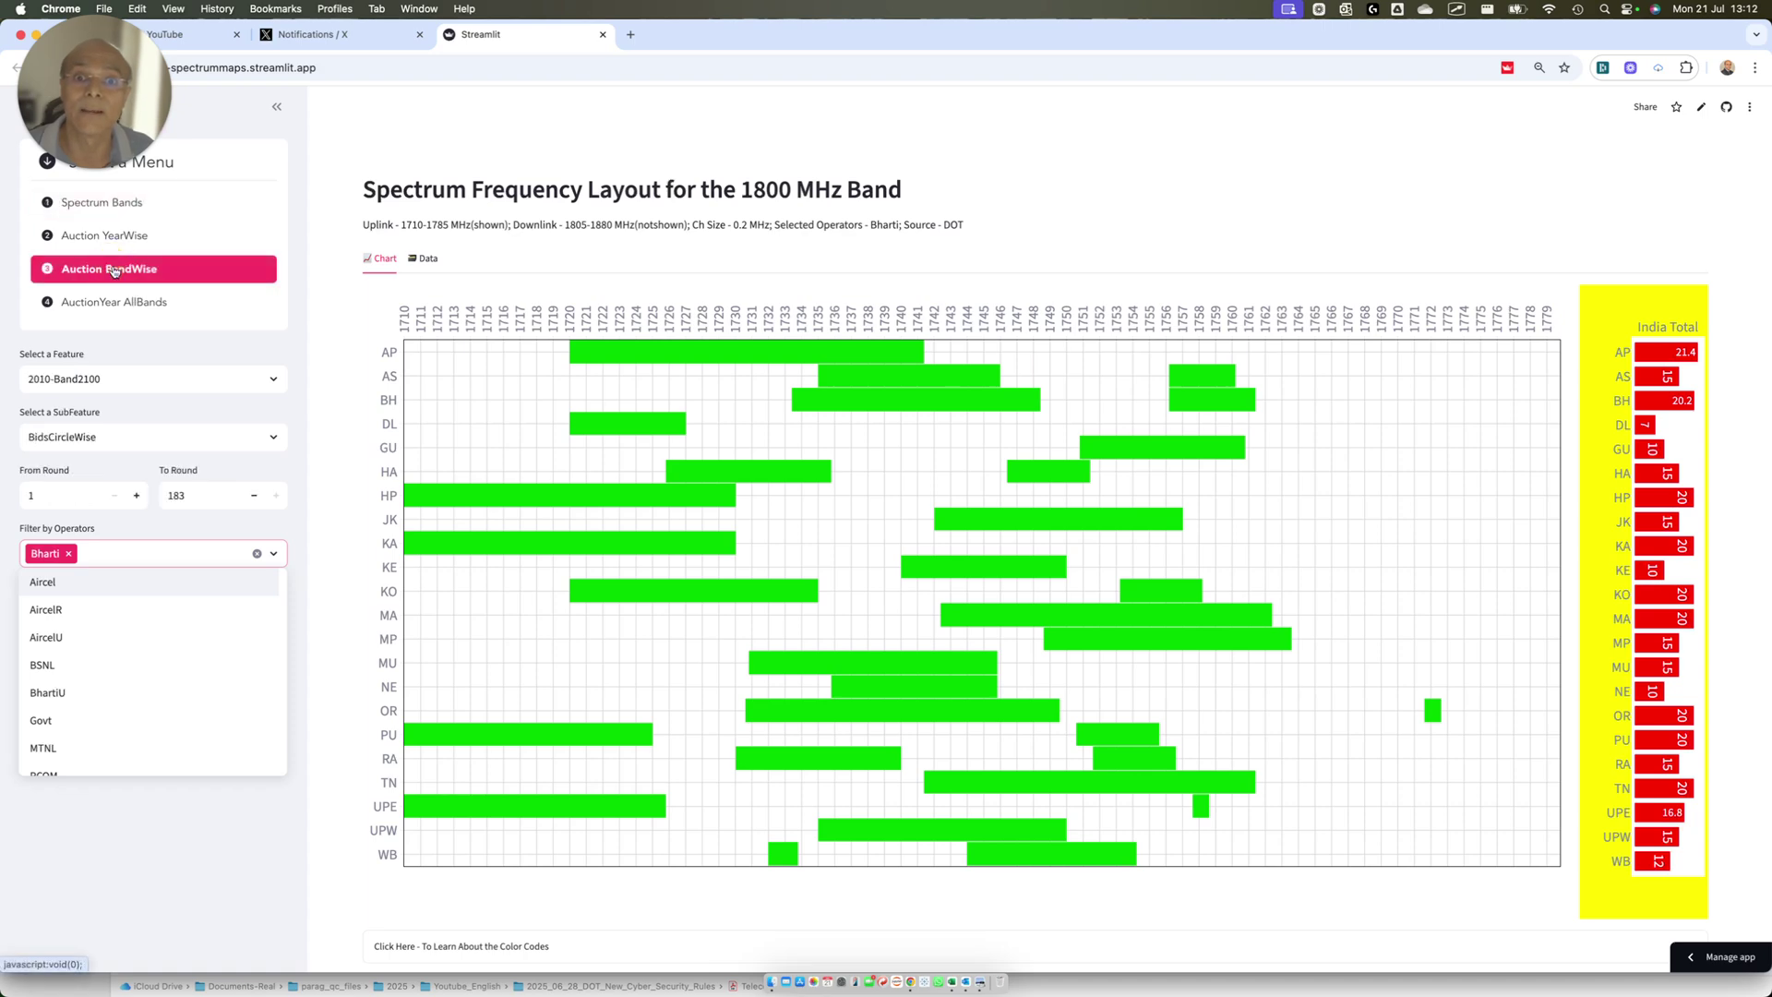
click(110, 236)
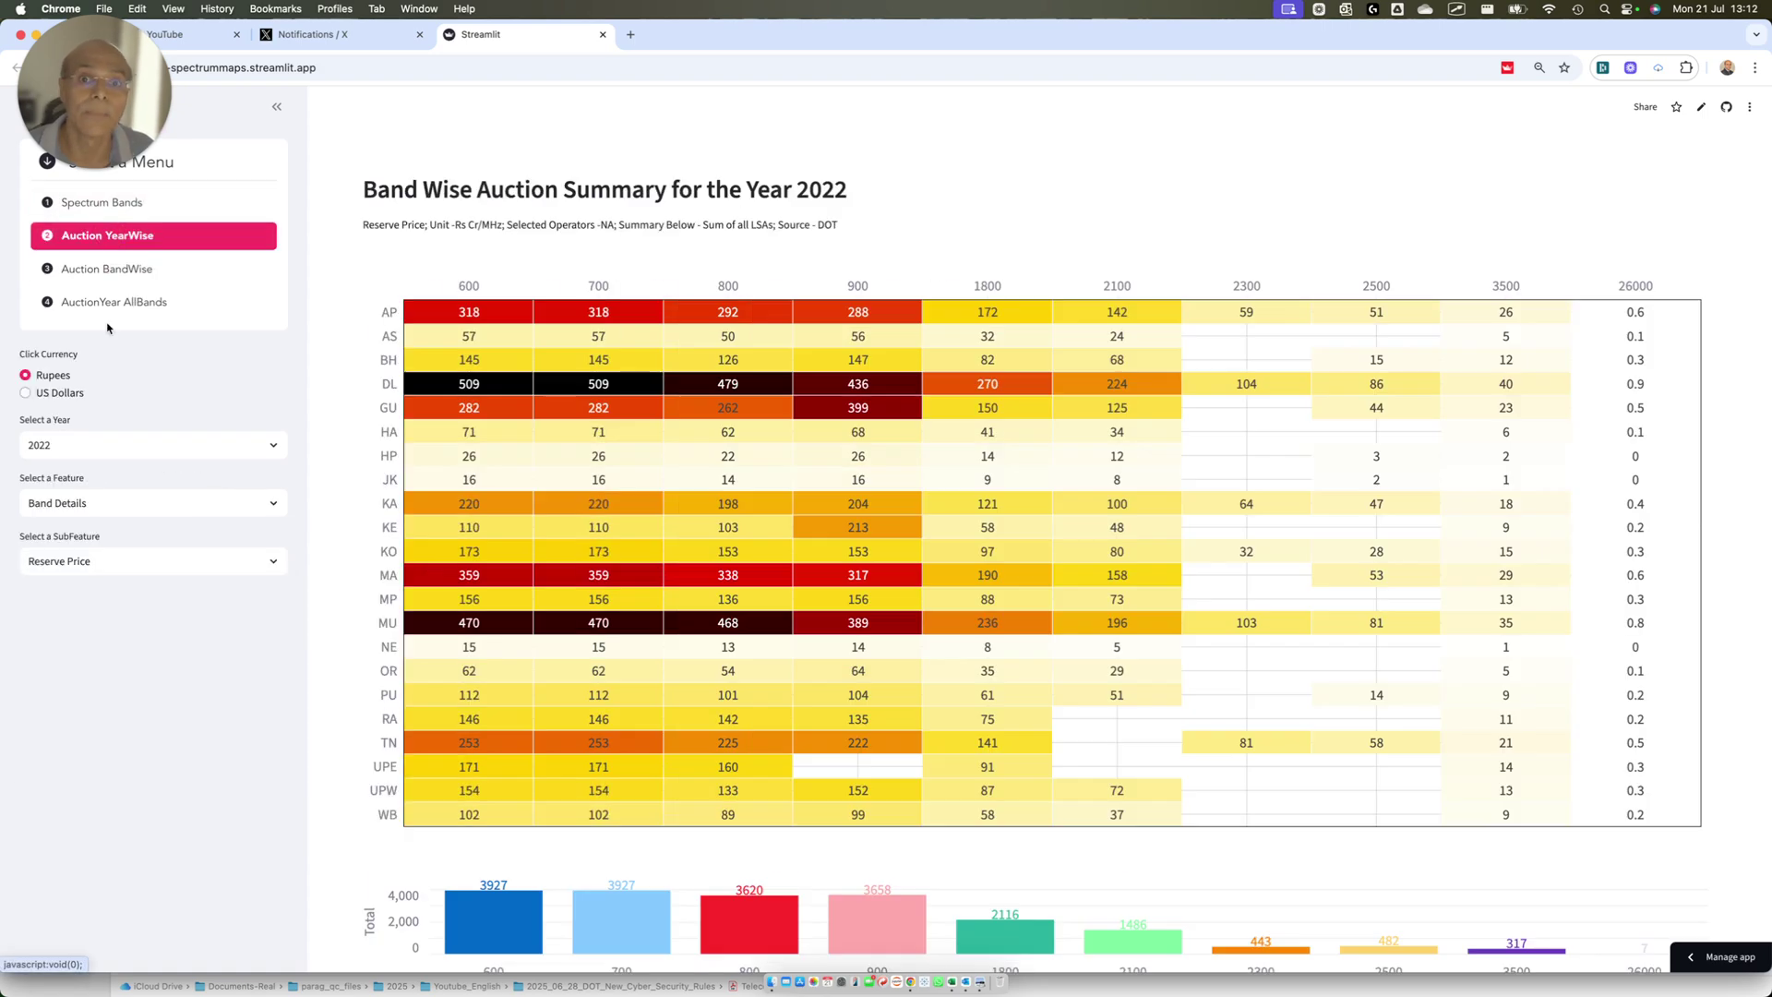
- Show the Bidder Details for the 2022 auction, filtered to the 900 band
click(120, 503)
click(72, 557)
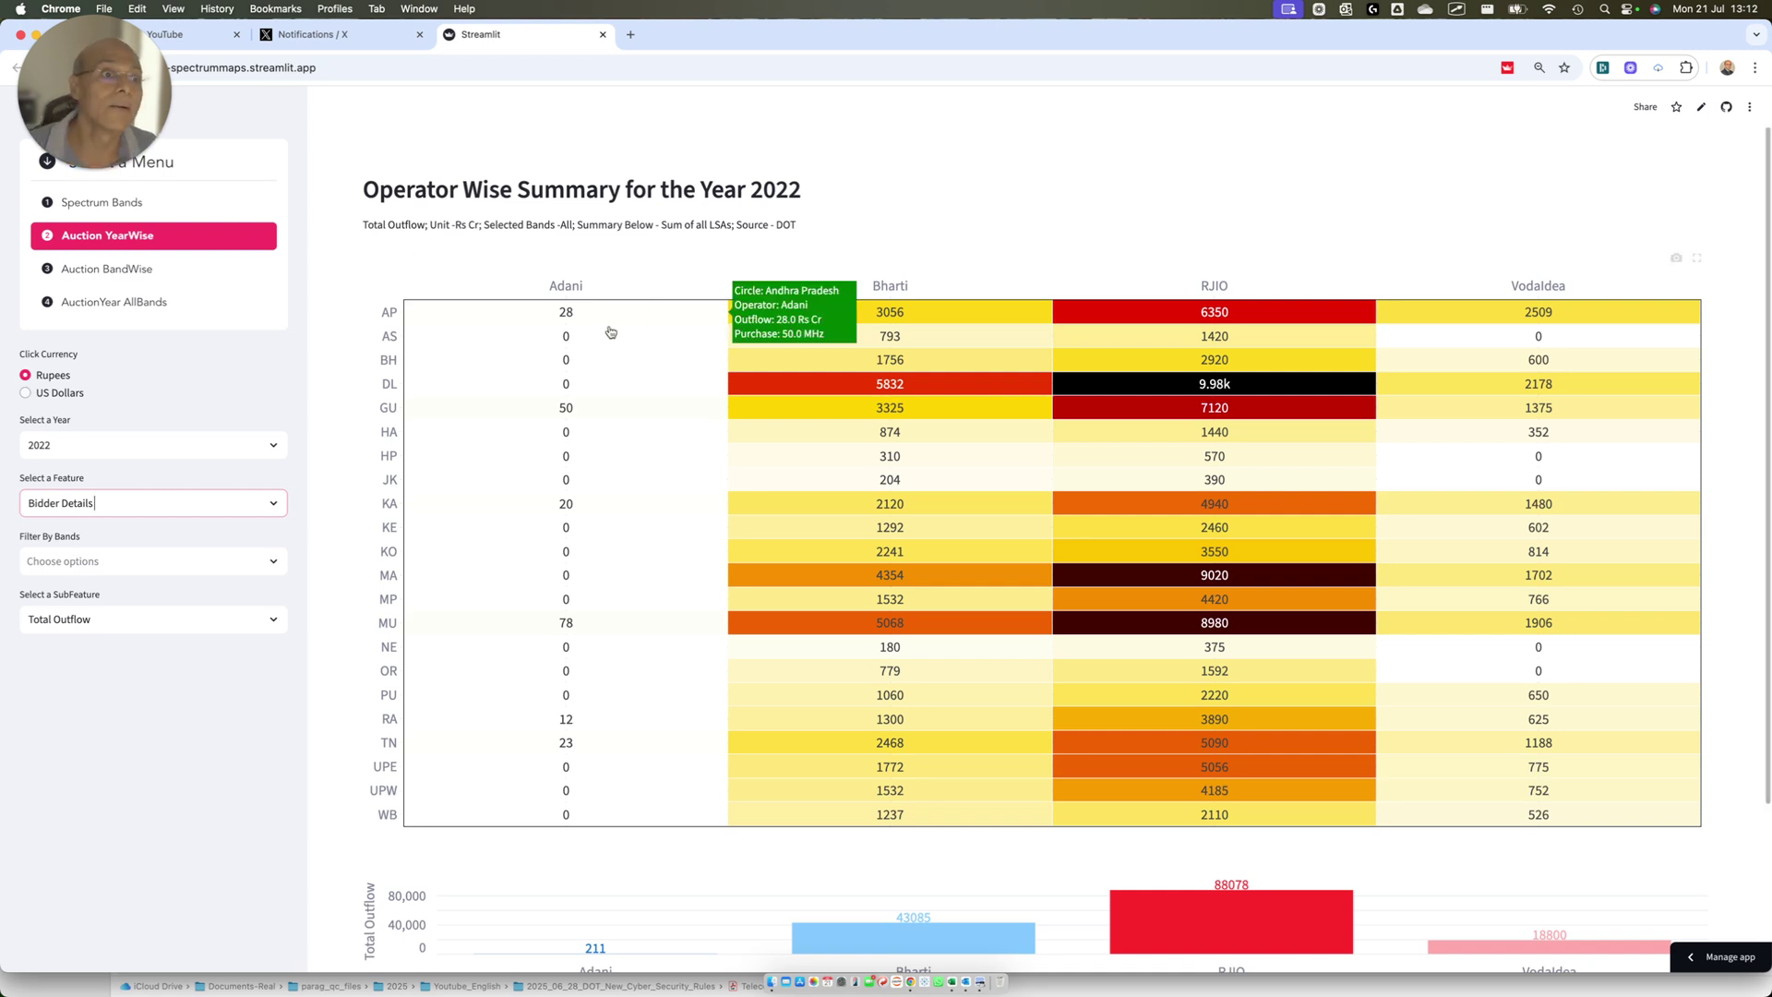
click(182, 561)
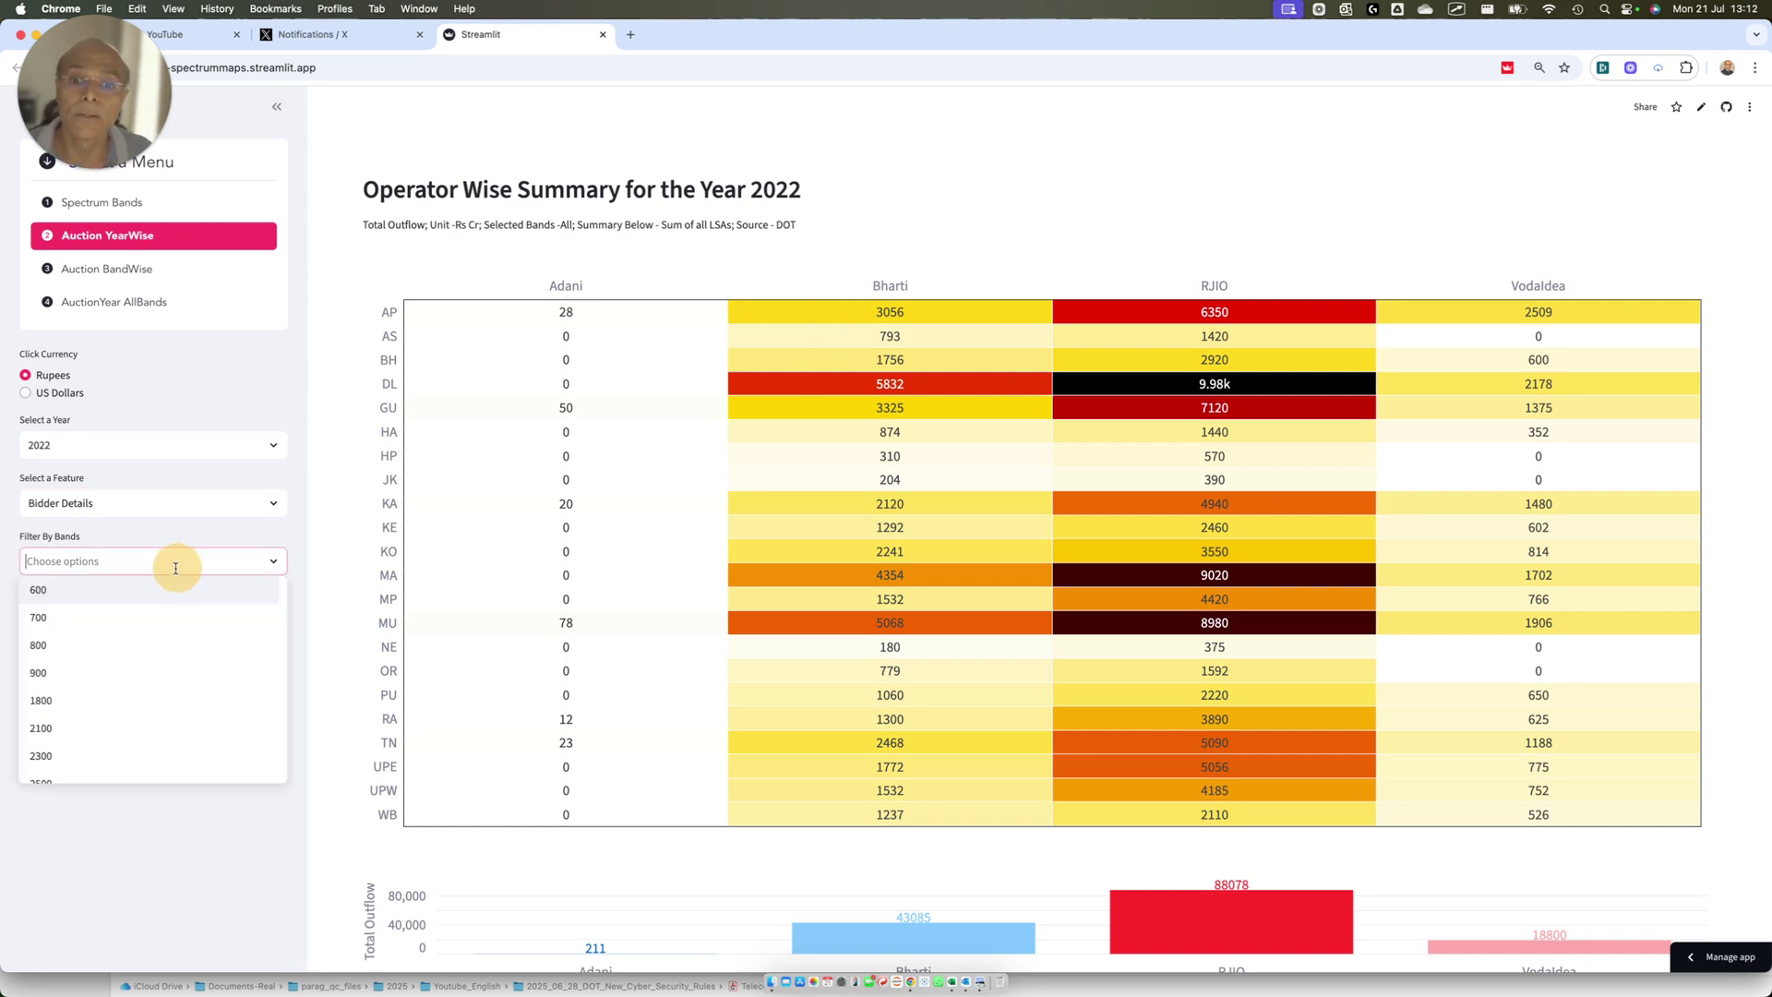
click(42, 674)
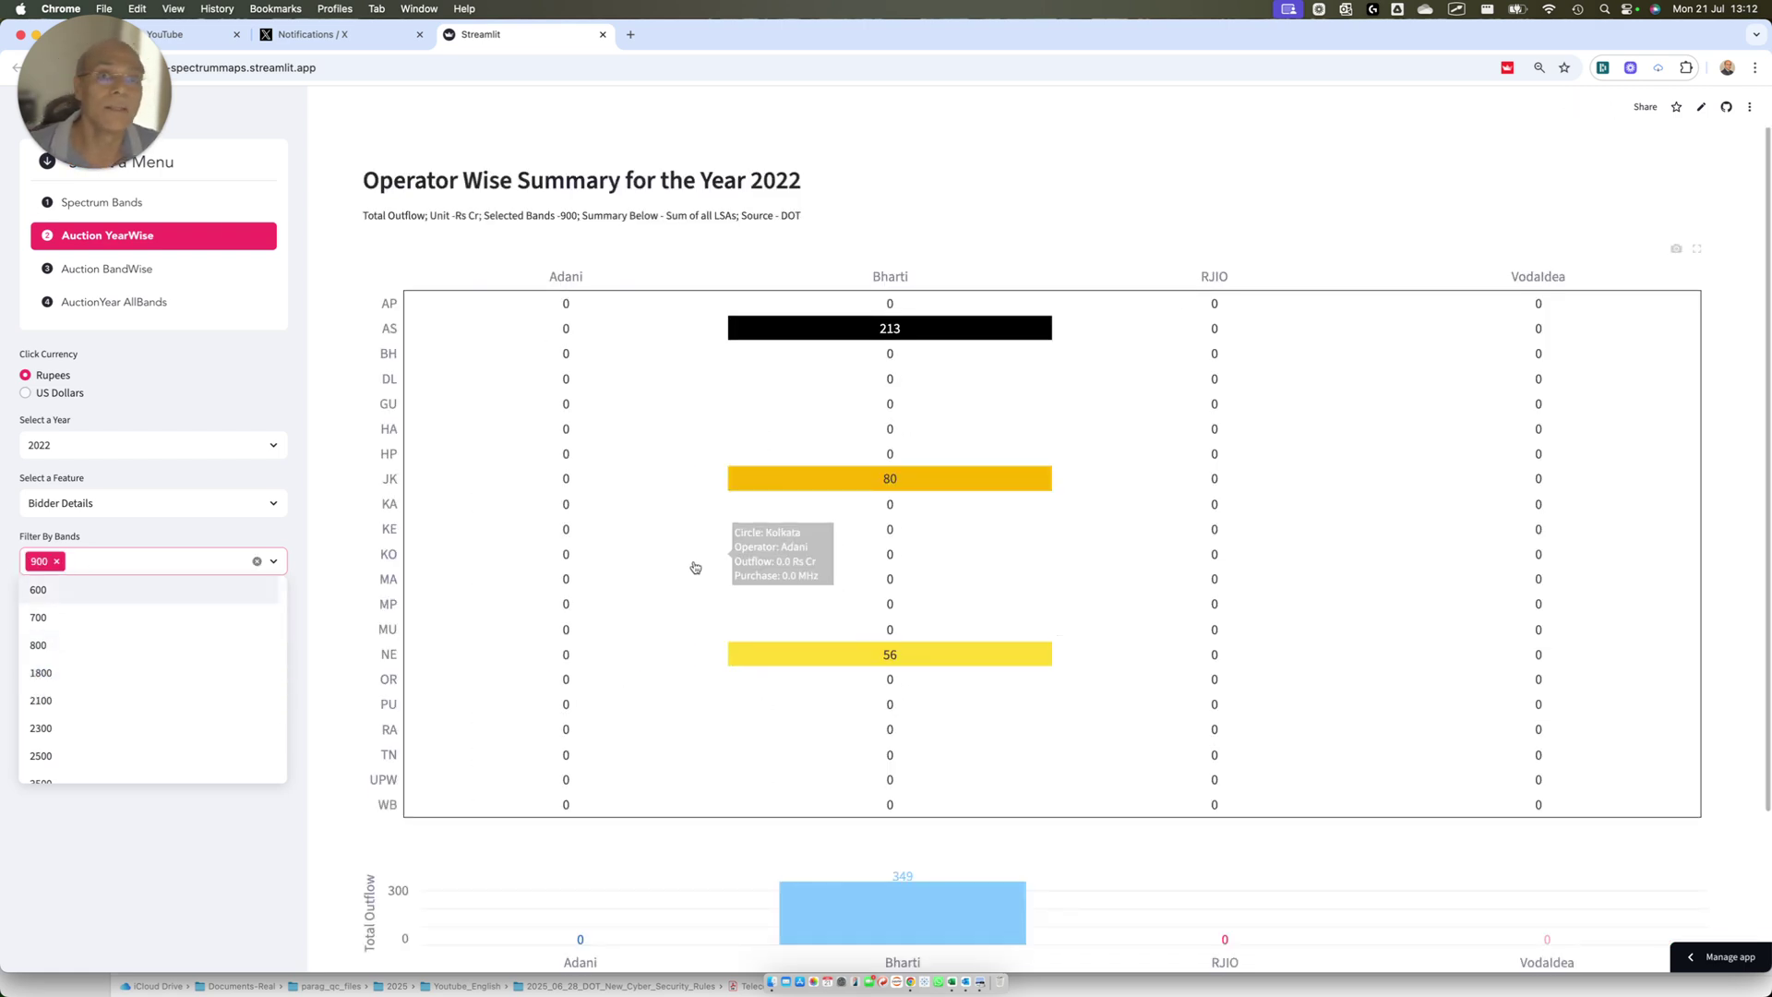
- Change the auction year to 2014 and review the operator-wise total outflow
click(264, 463)
click(229, 445)
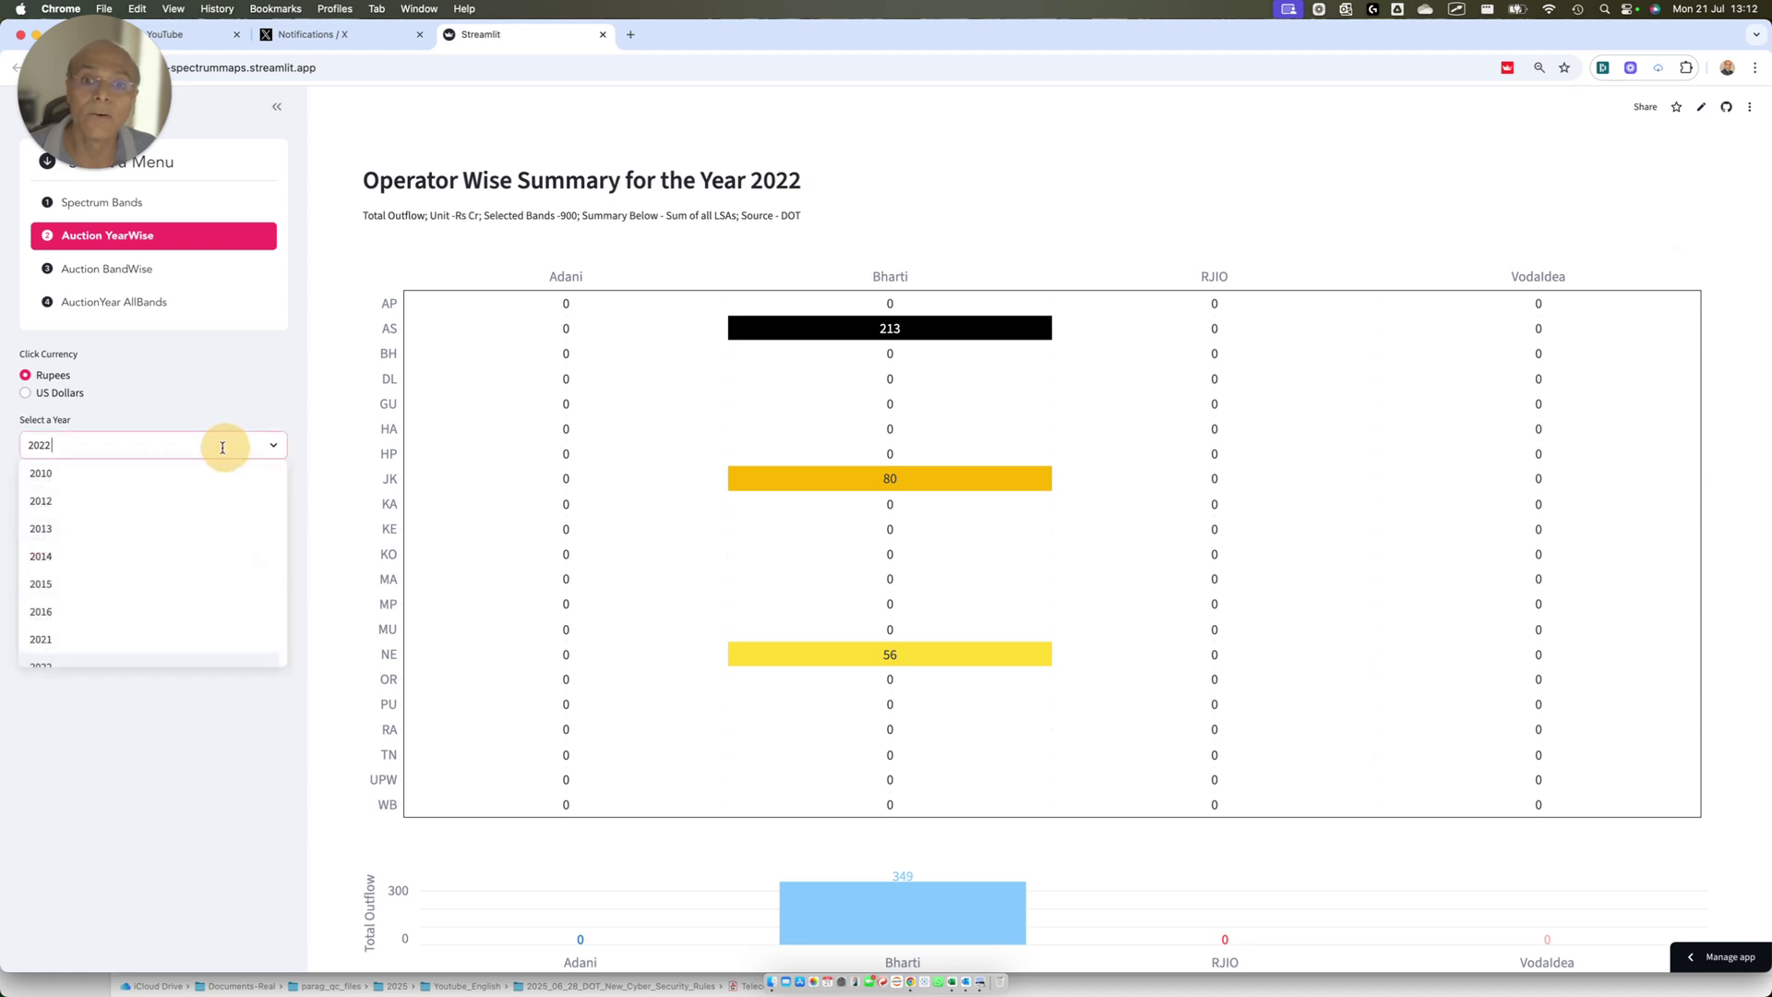
click(50, 565)
scroll(959, 498, down, 2)
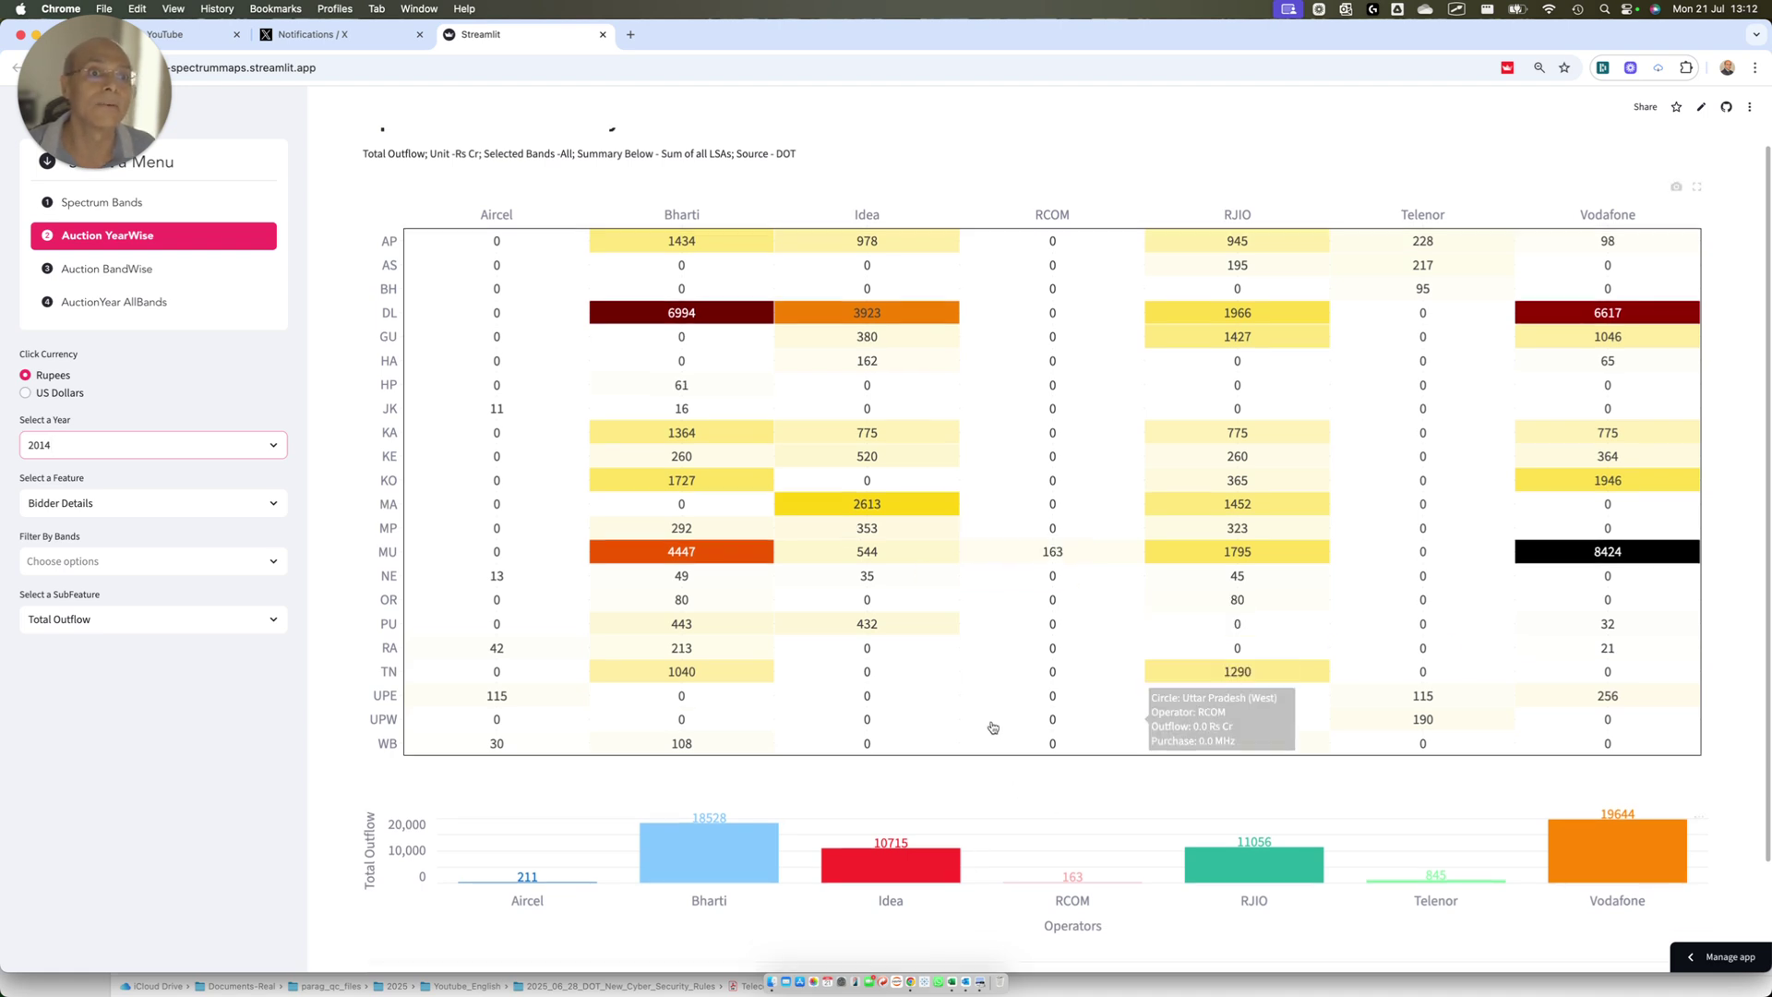
- Filter the 2014 auction's bidder details to the 900 band
drag(817, 791, 967, 869)
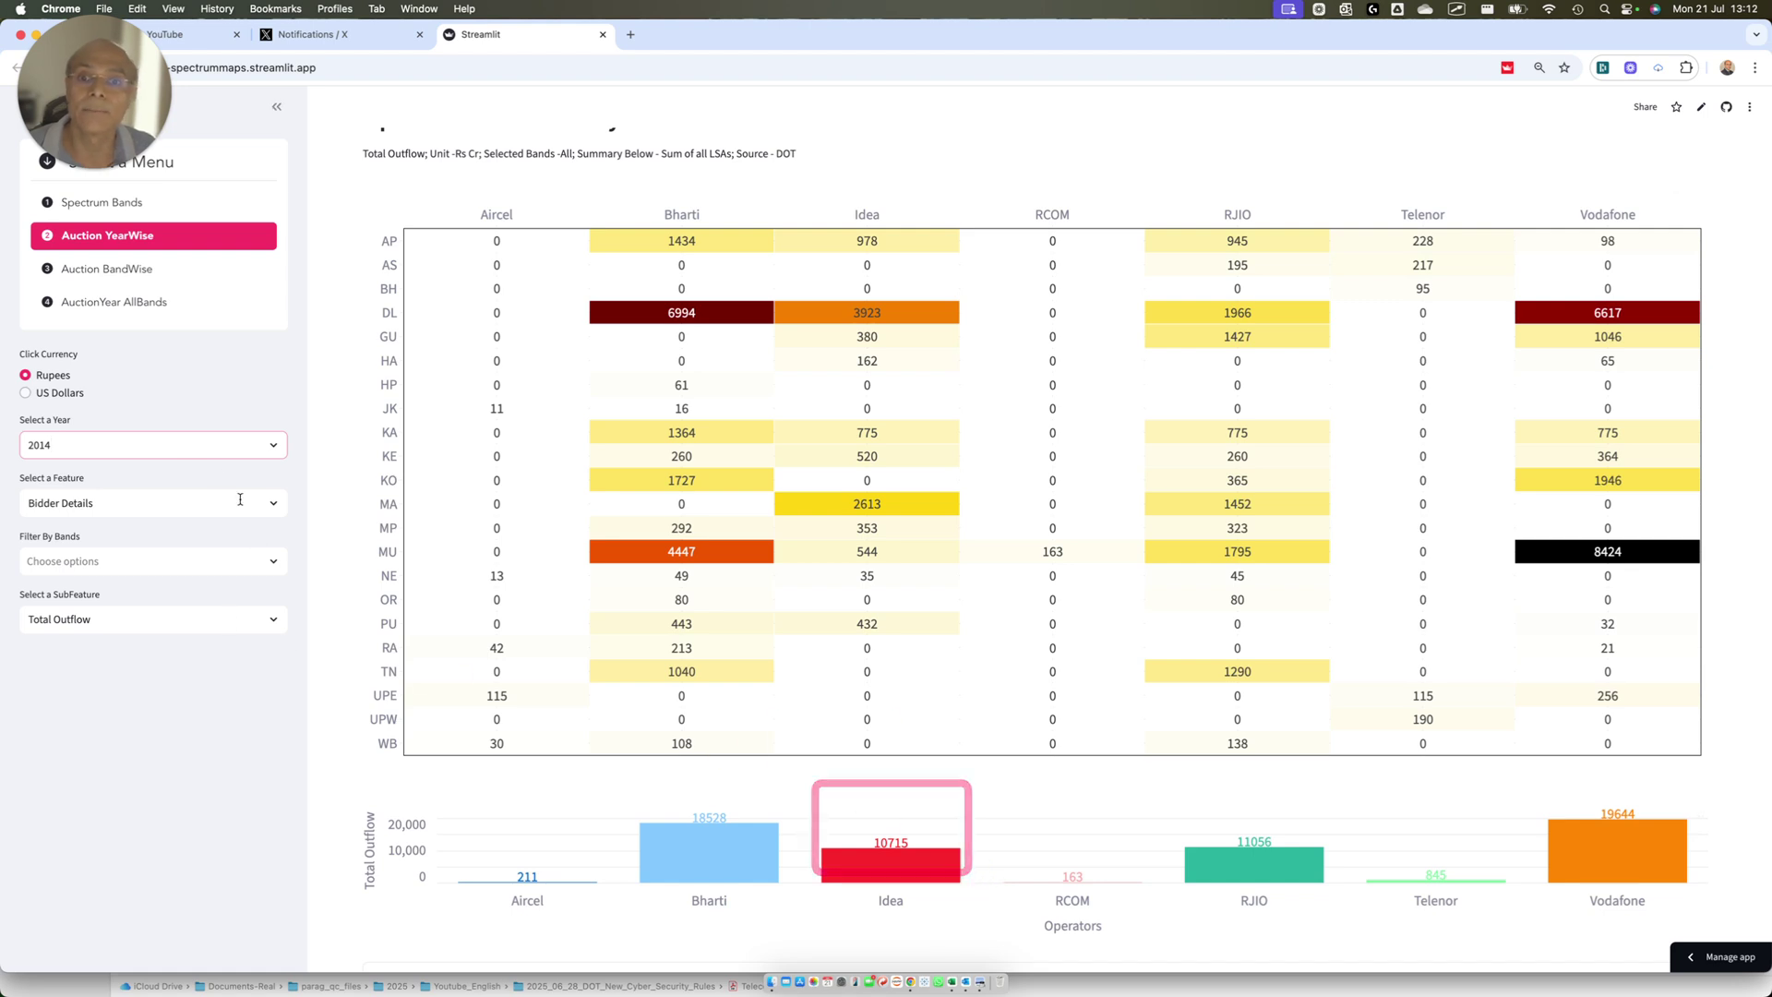
click(155, 560)
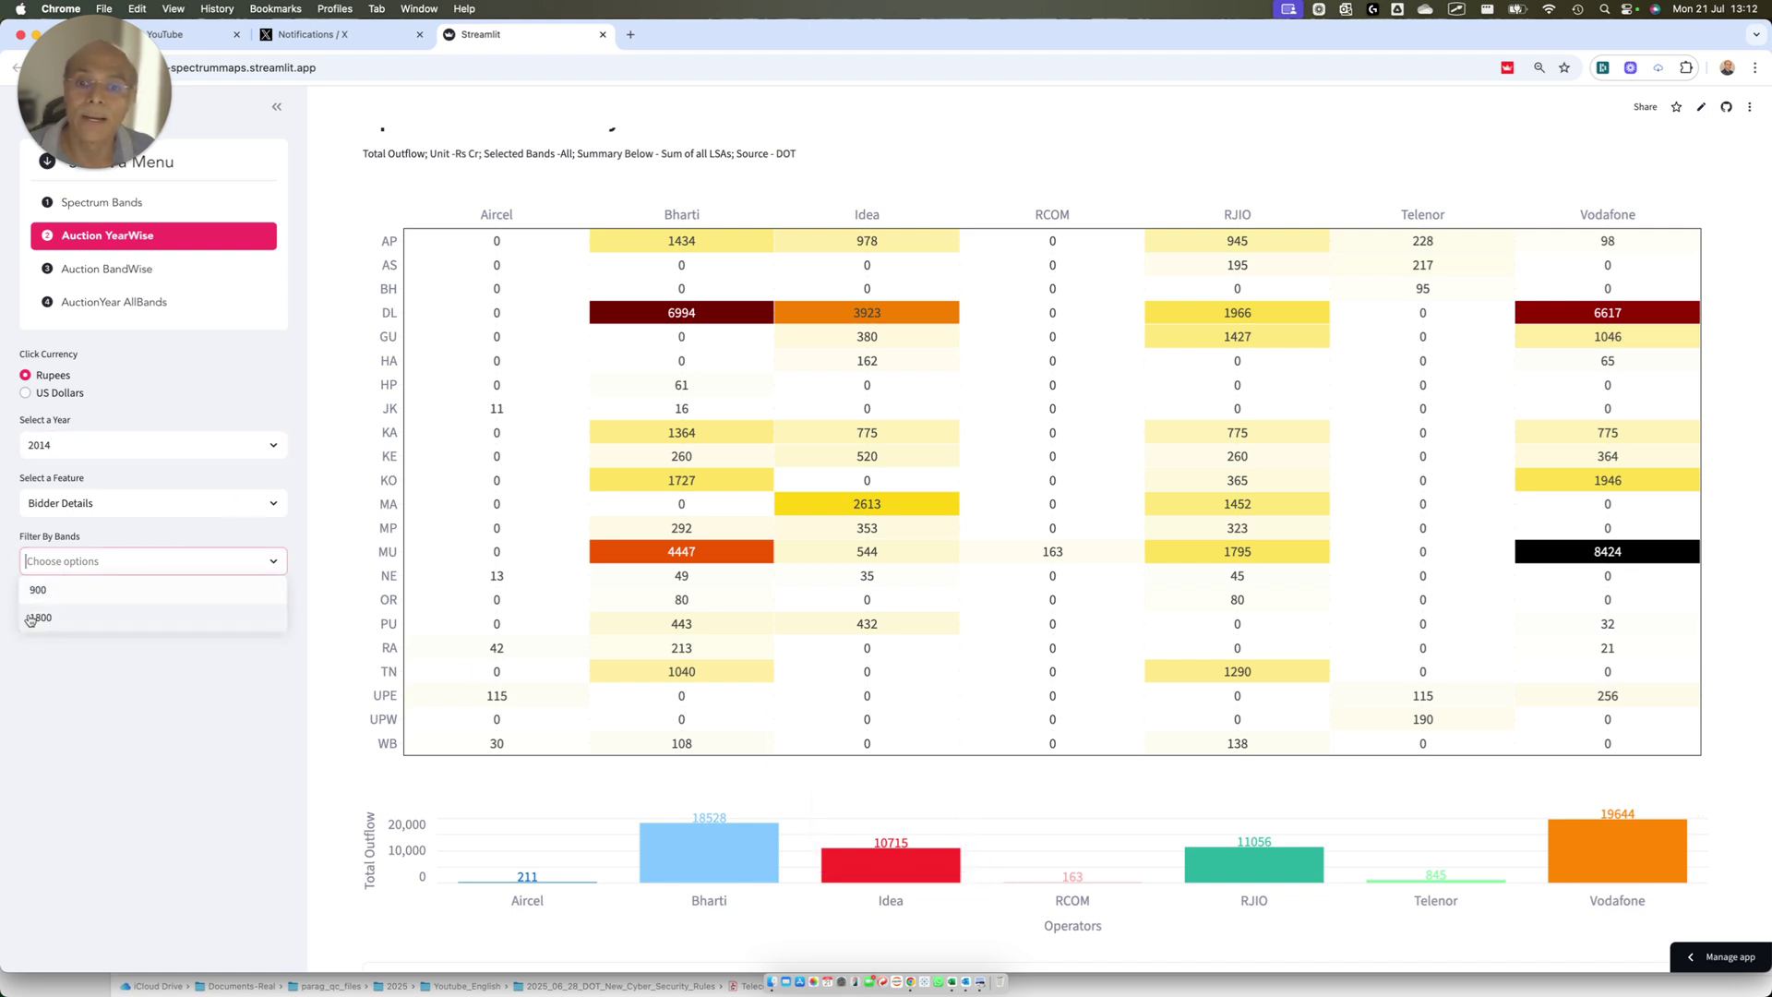
click(39, 591)
scroll(1020, 747, down, 3)
scroll(1015, 756, up, 3)
scroll(1015, 764, down, 1)
- Compare the 2014 total outflow of Idea, Vodafone and Bharti in the 900 band
mouse_move(827, 850)
mouse_down()
mouse_move(1009, 964)
mouse_move(971, 921)
mouse_up()
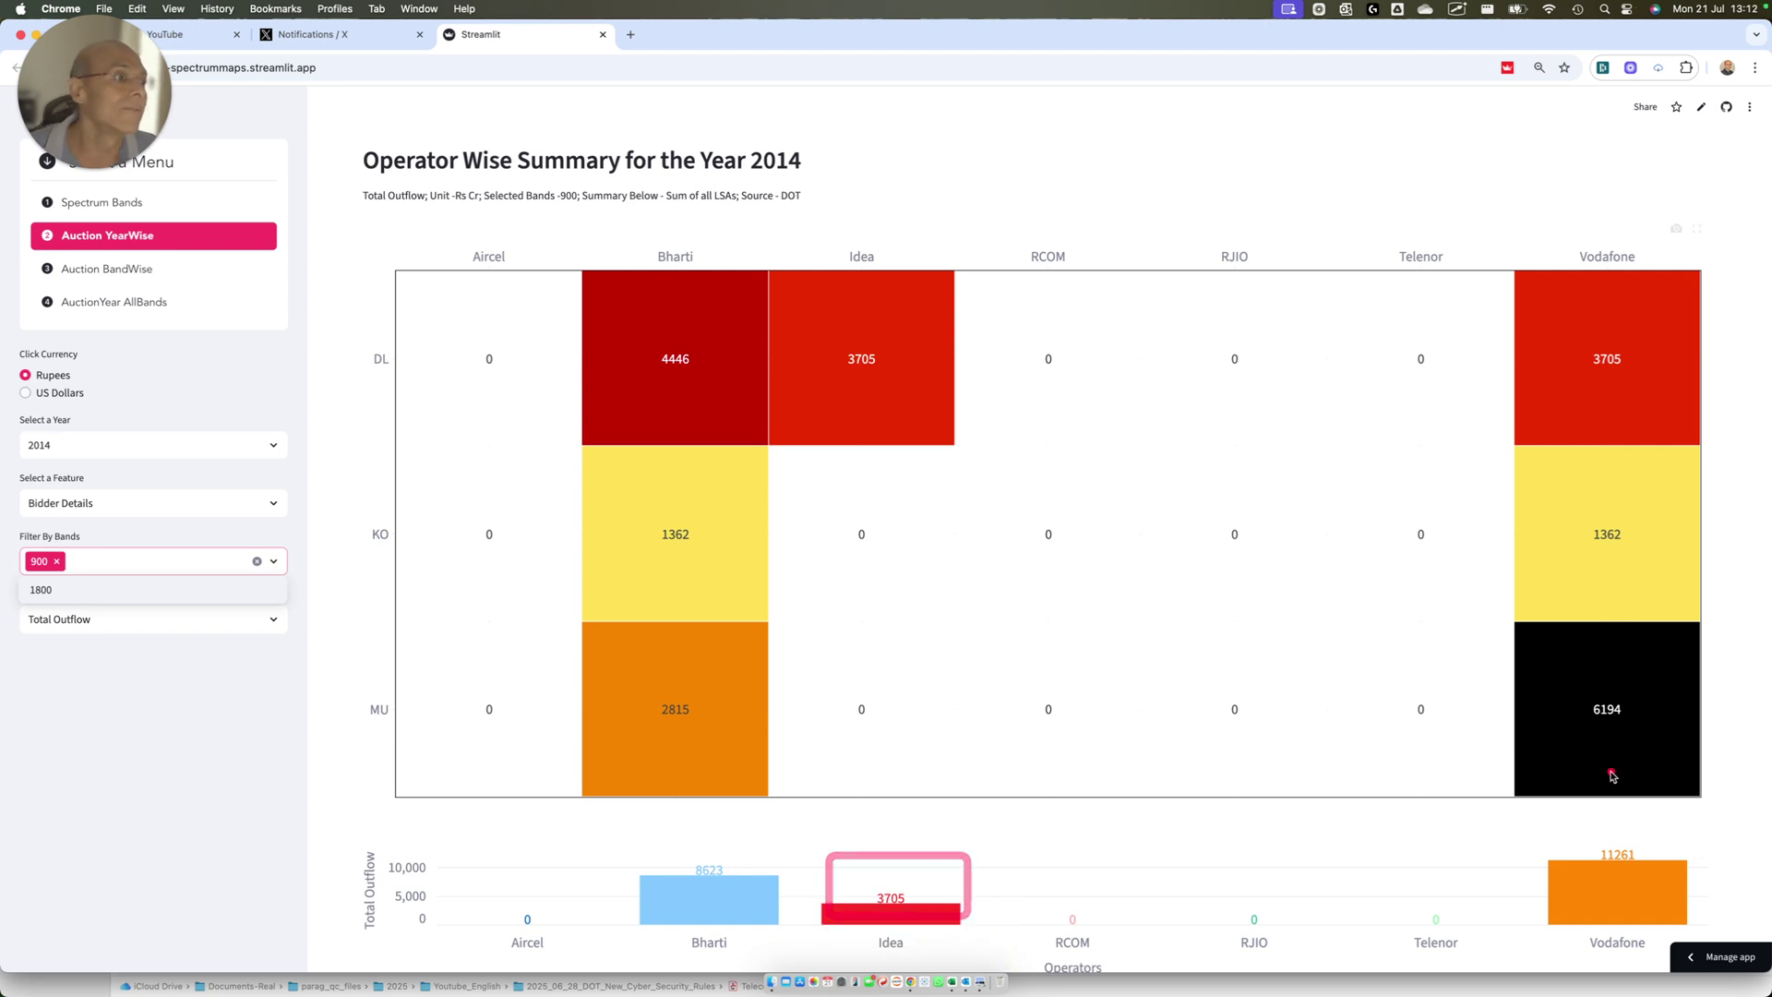
drag(1566, 829, 1672, 878)
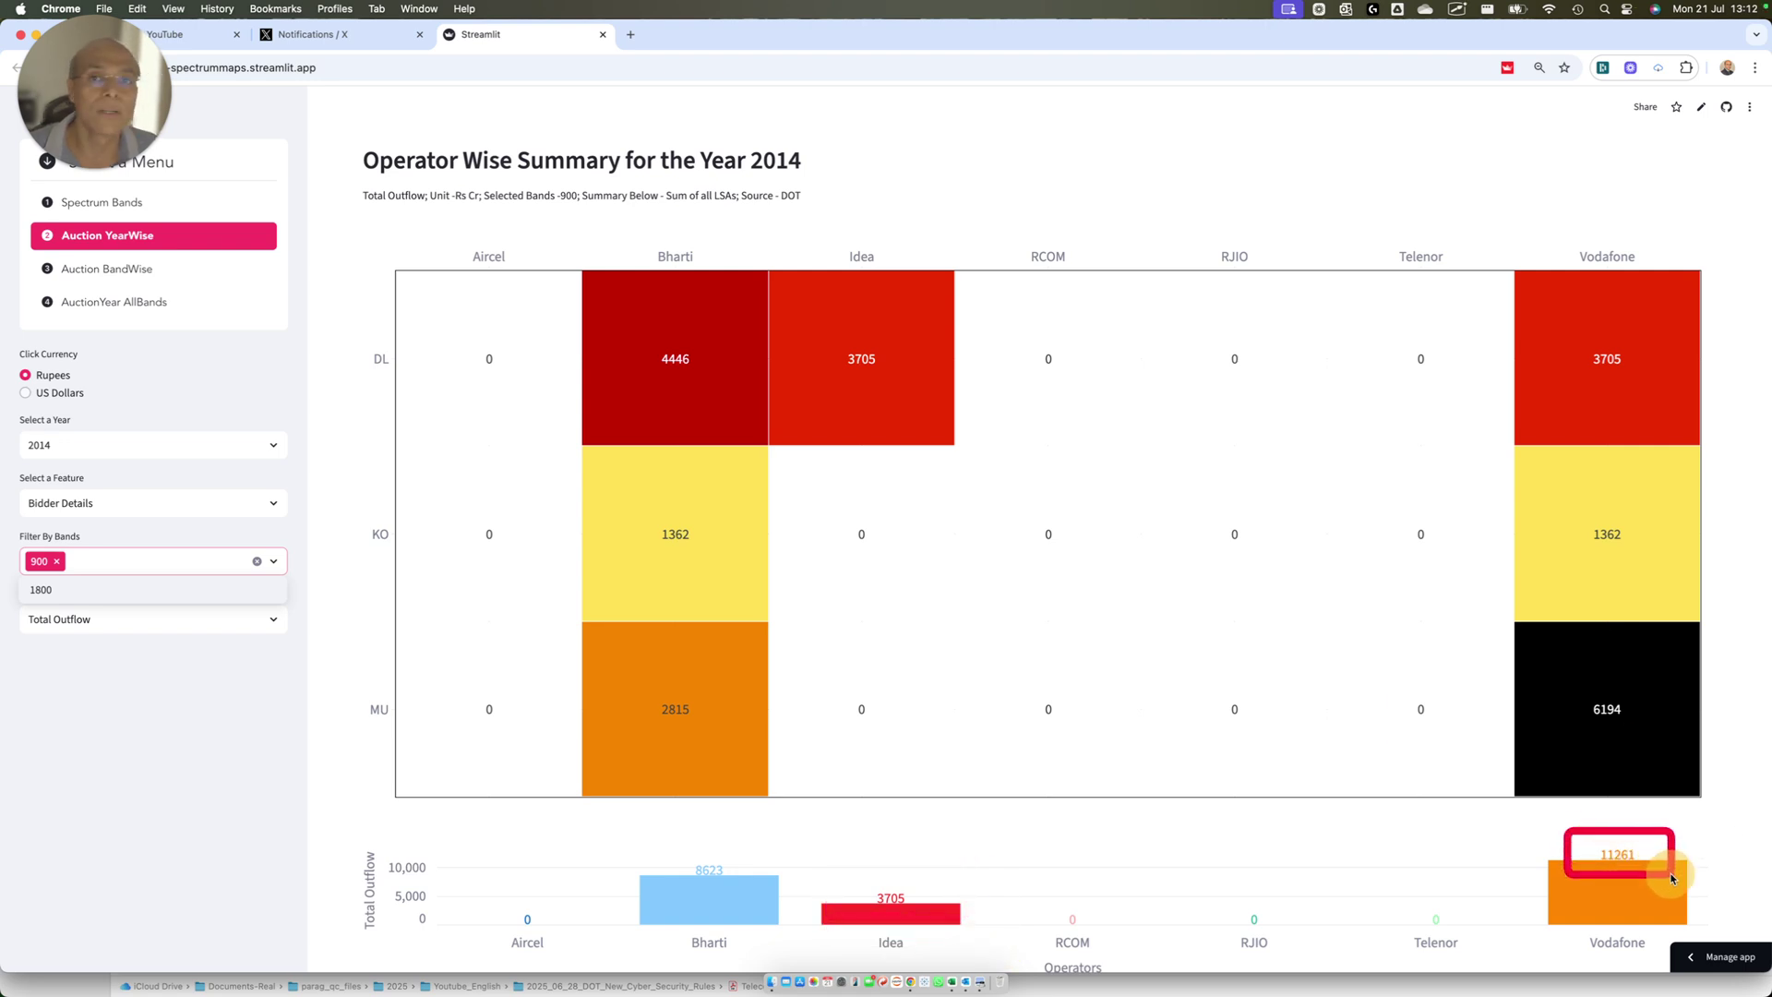
drag(628, 841, 780, 894)
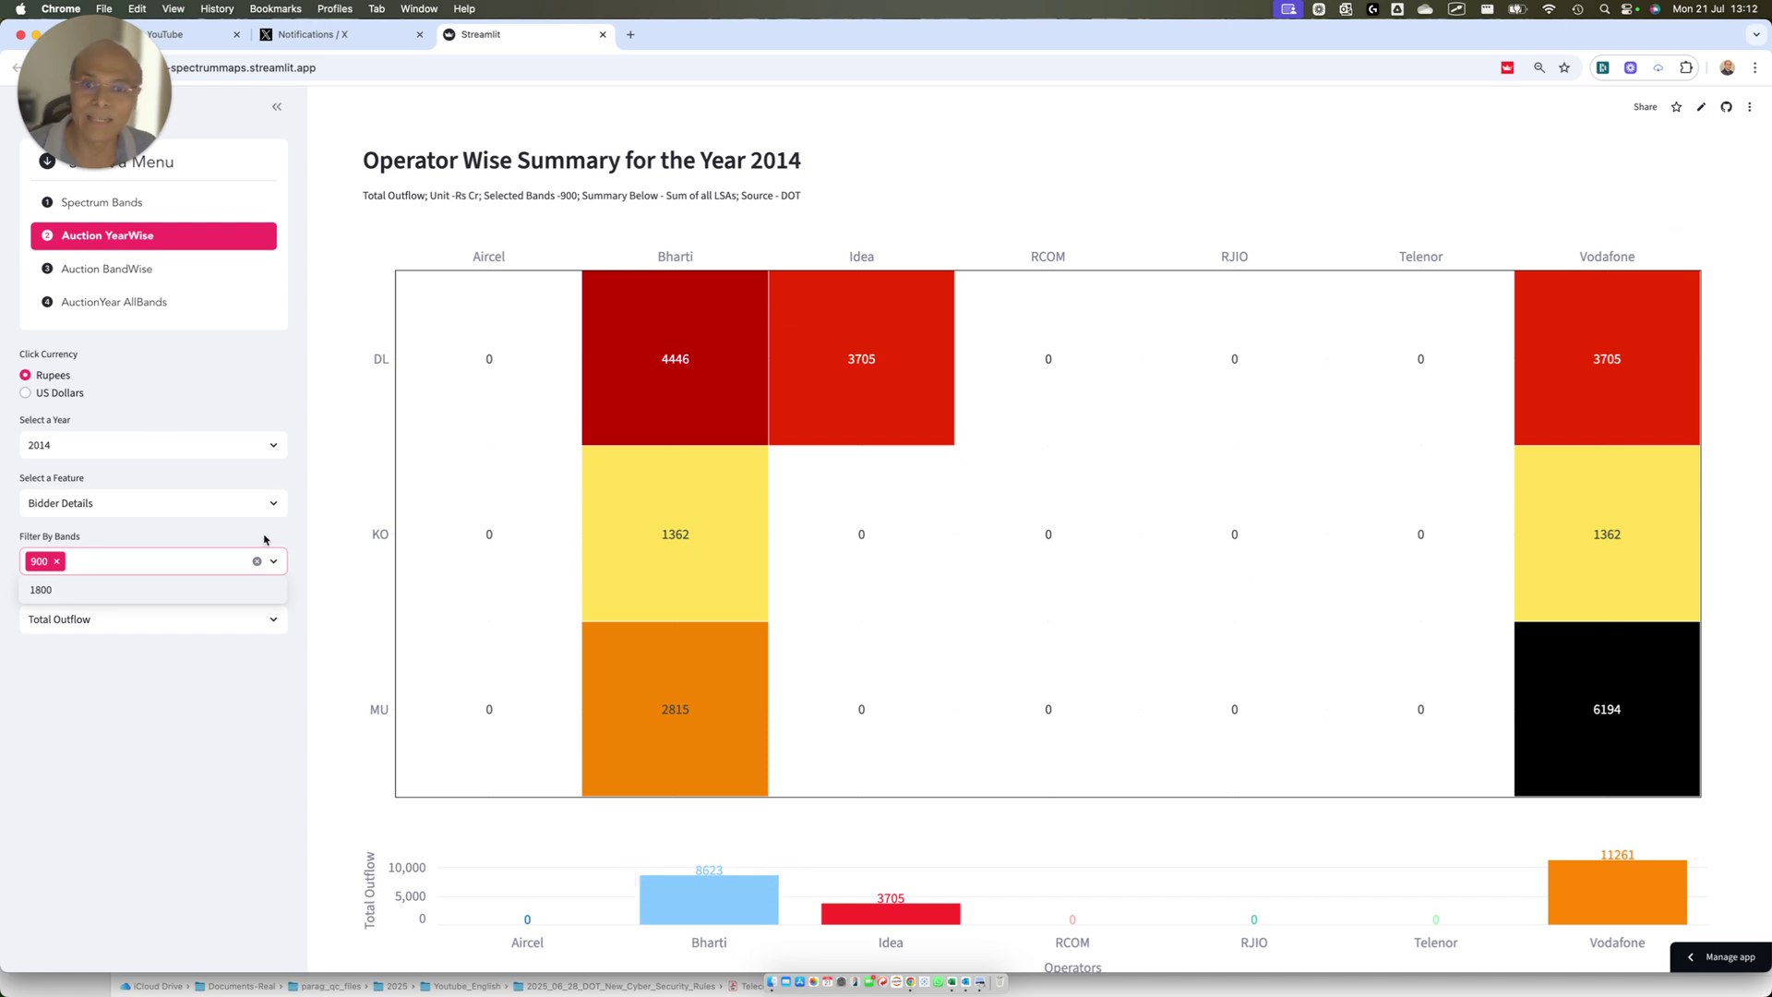
- Change the auction year to 2015 and filter its bidder details to the 900 band
click(270, 452)
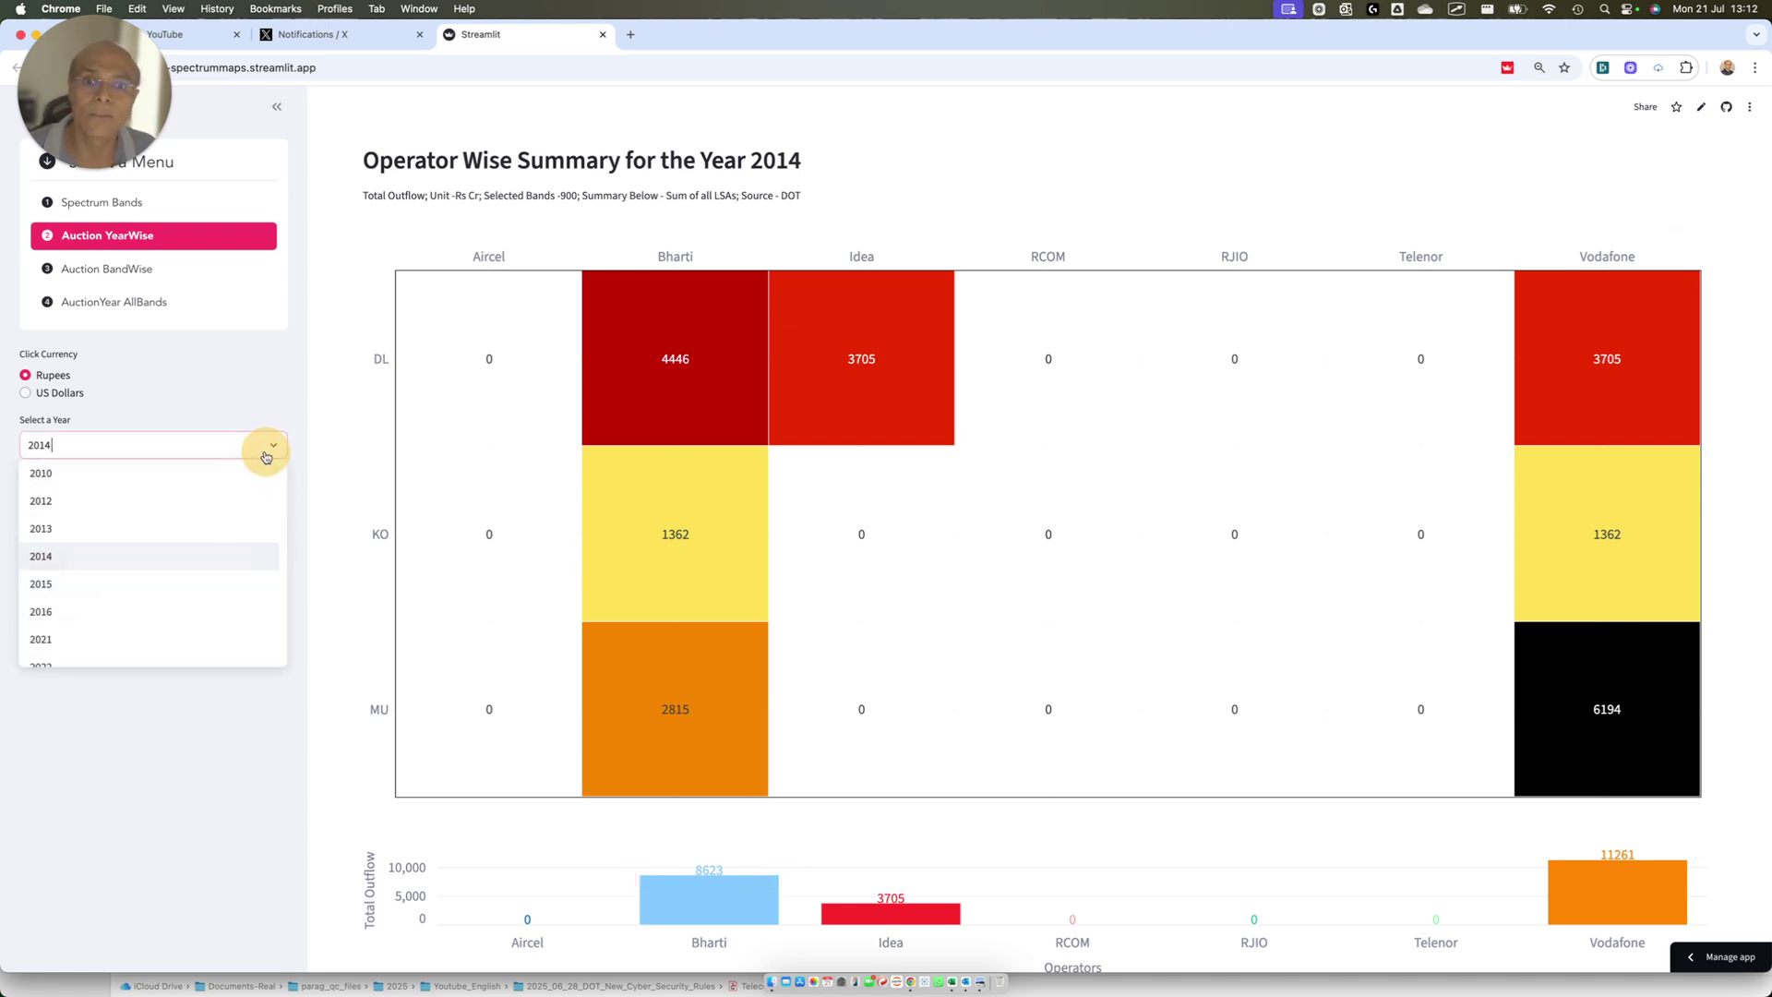
click(49, 587)
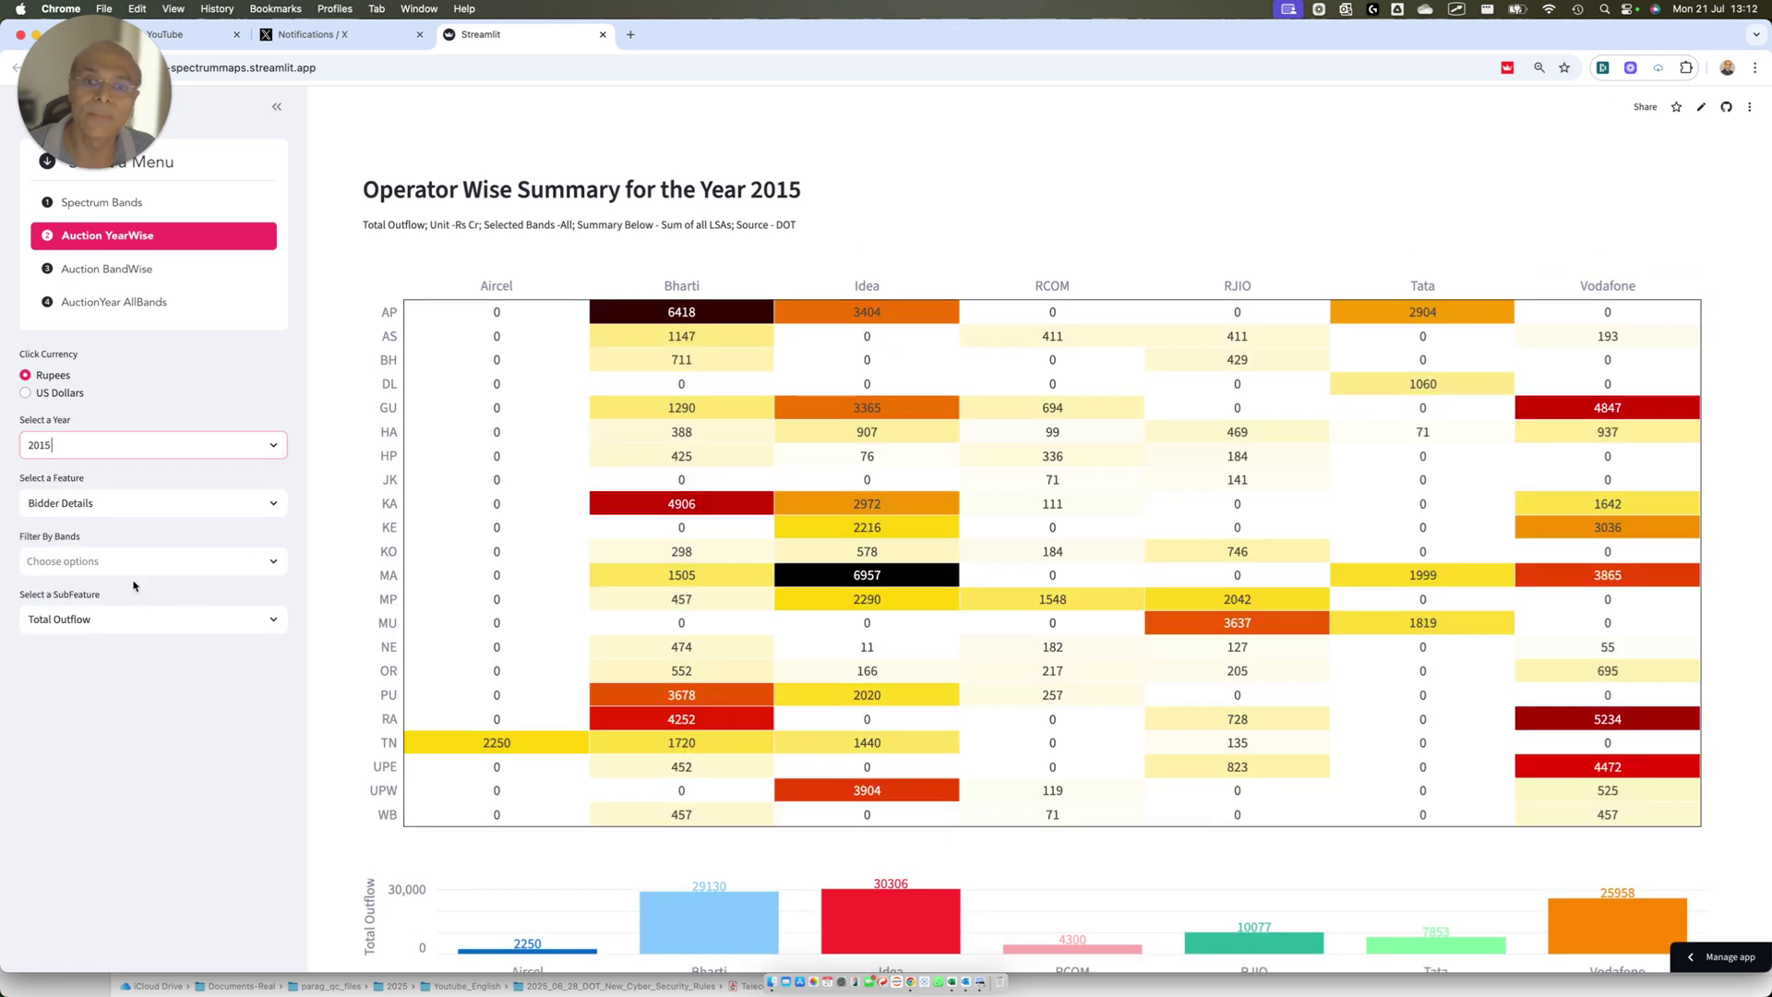
click(203, 502)
click(83, 560)
click(117, 558)
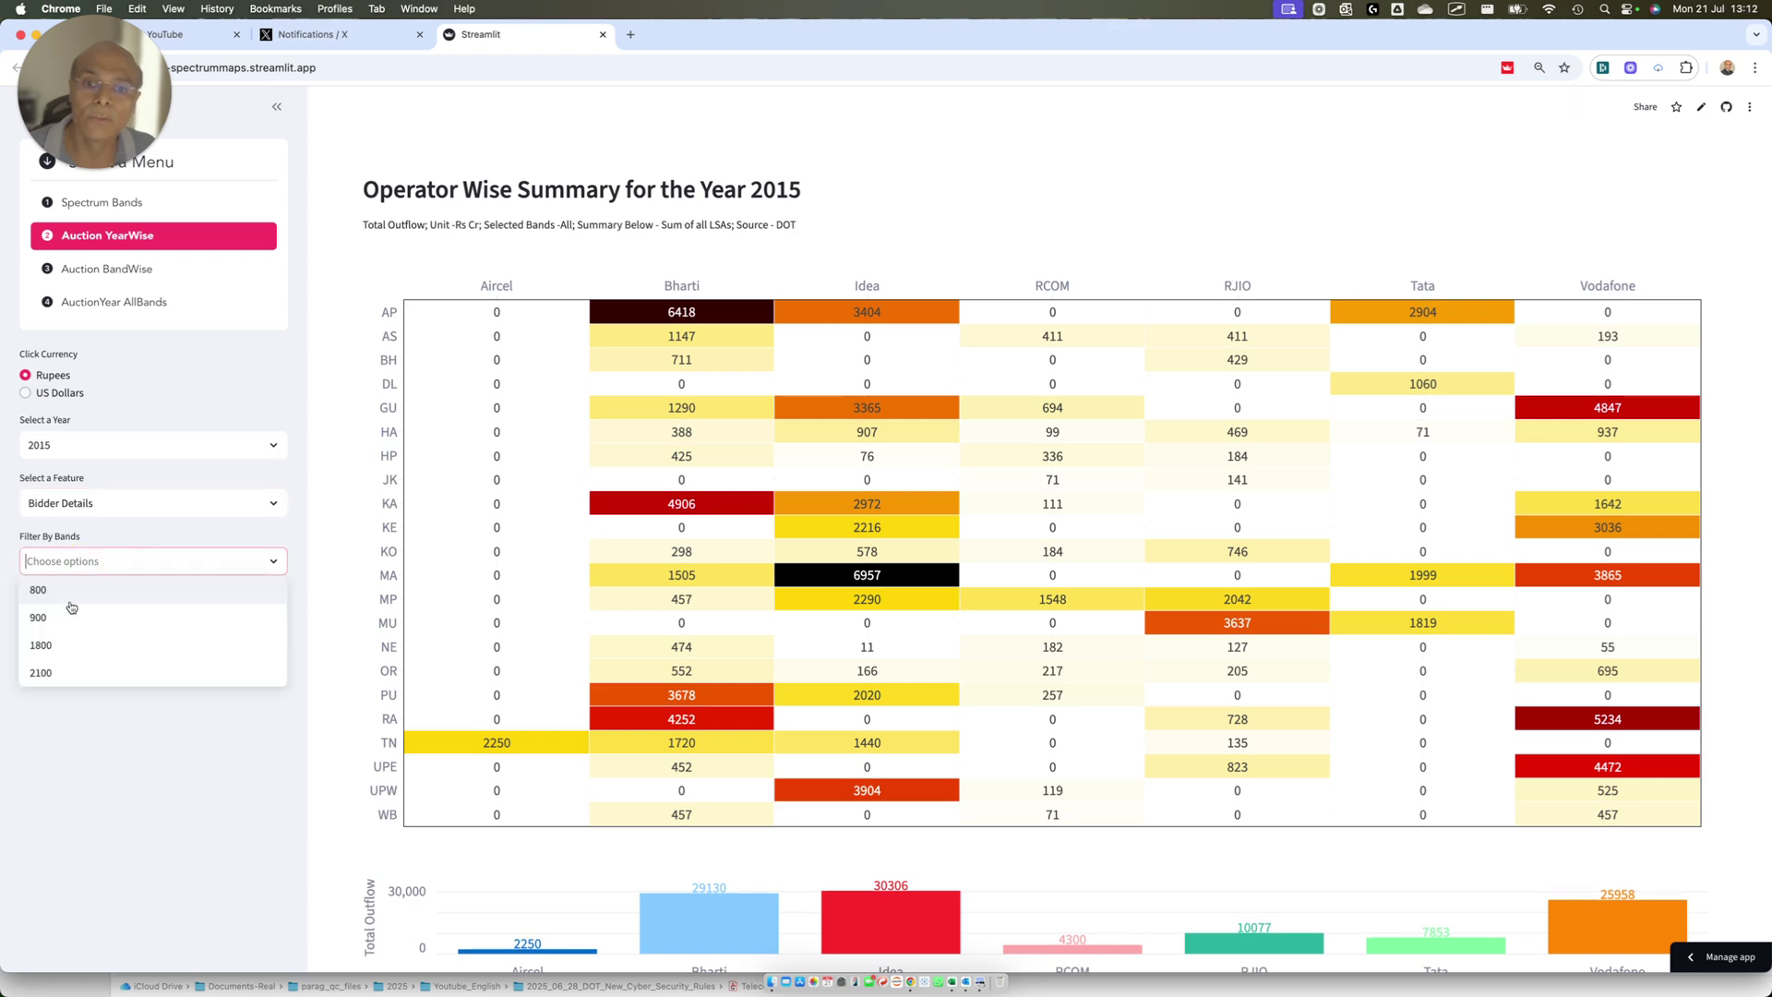
click(46, 616)
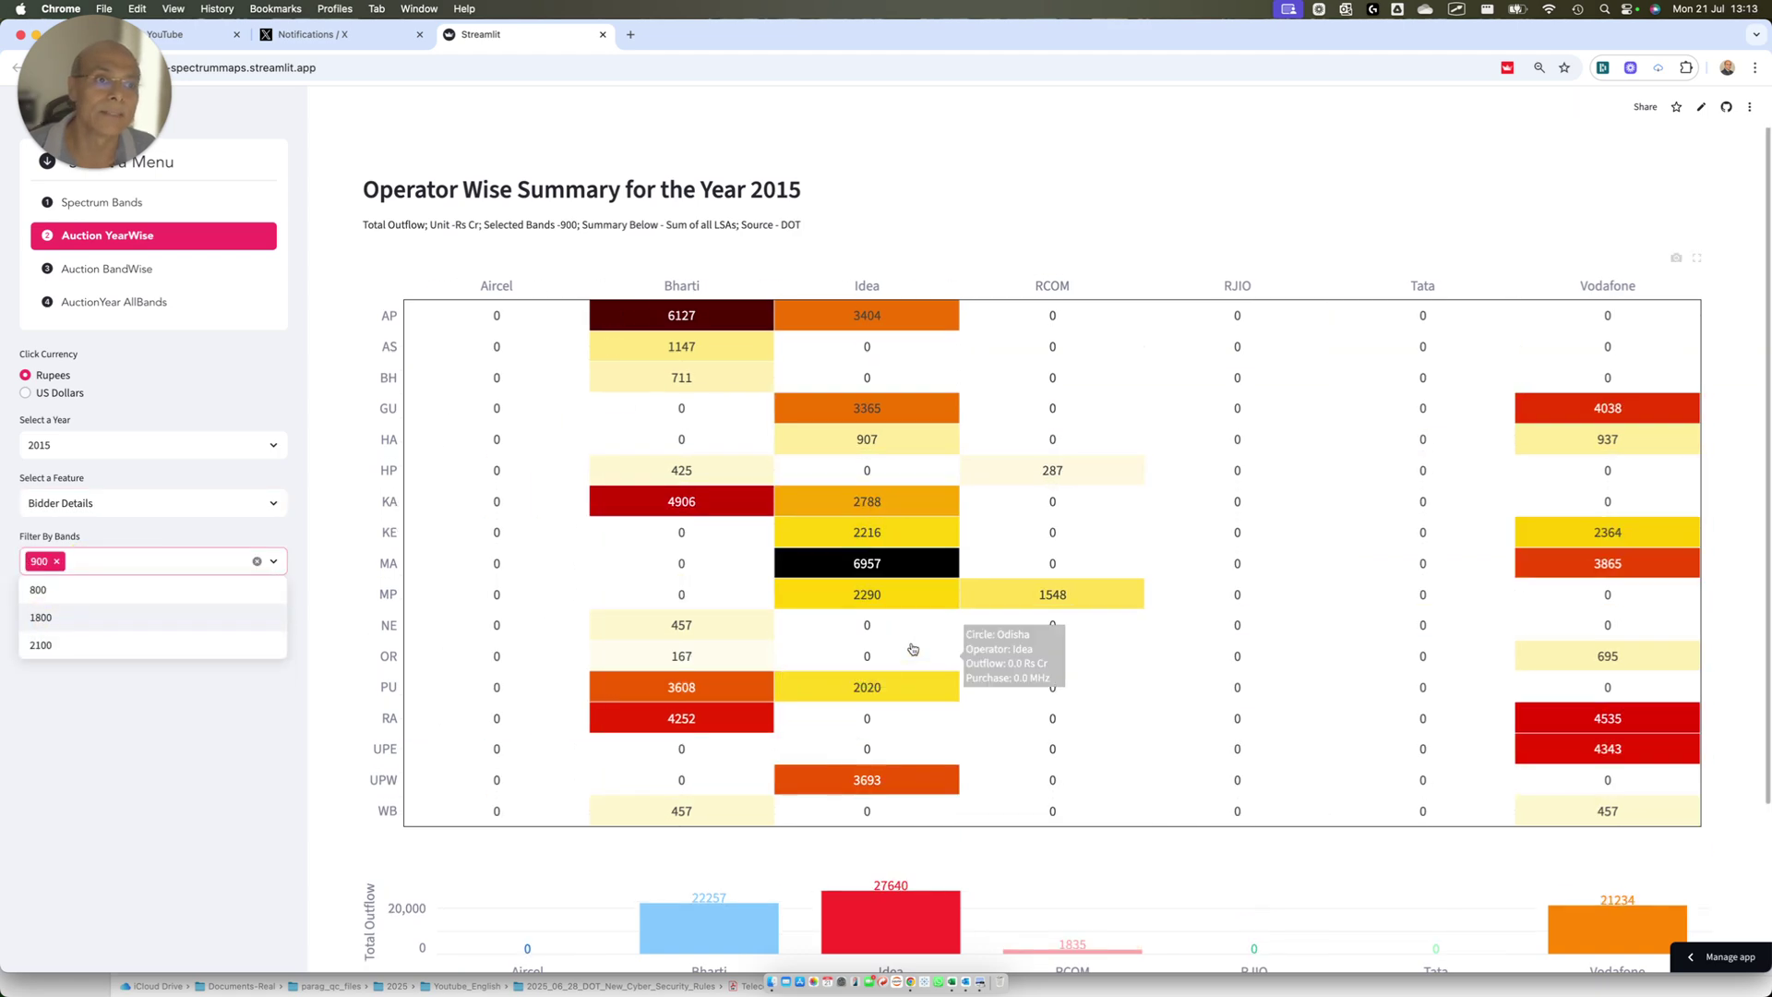
- Examine the 2015 total outflow of Bharti, Idea and Vodafone in the 900 band
scroll(909, 641, down, 5)
scroll(1133, 658, up, 2)
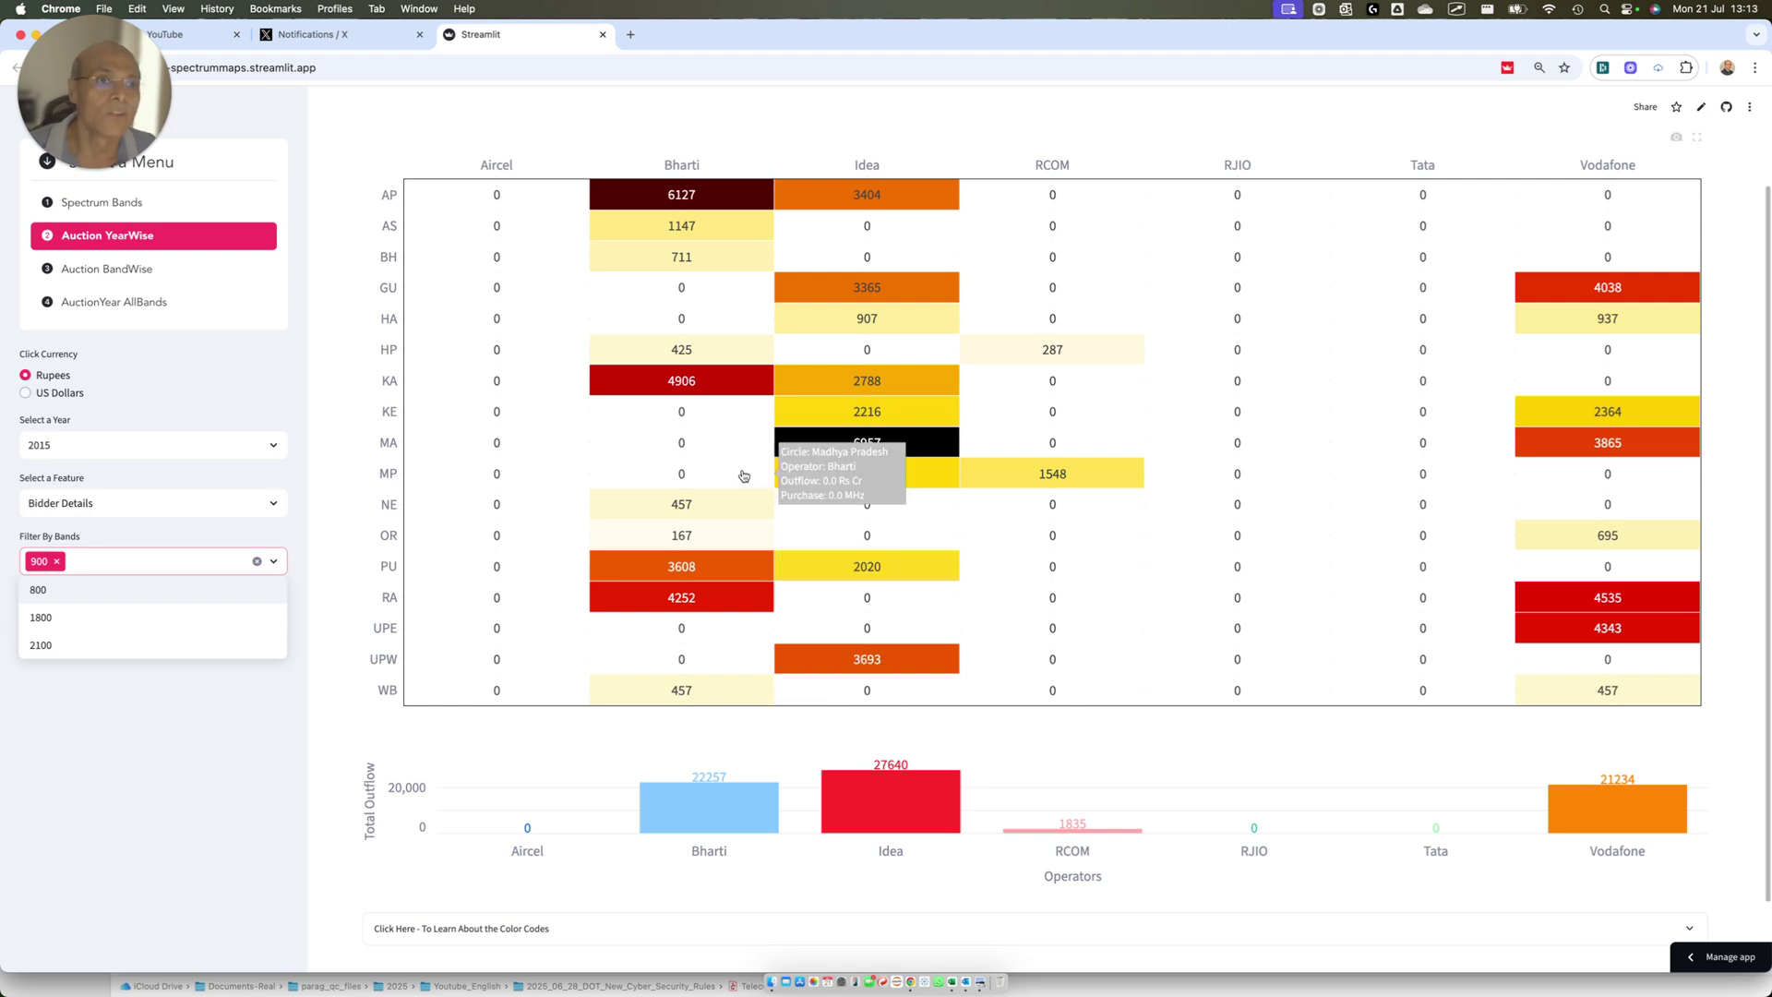
click(668, 764)
mouse_move(670, 766)
mouse_down()
mouse_move(779, 826)
mouse_move(766, 812)
mouse_up()
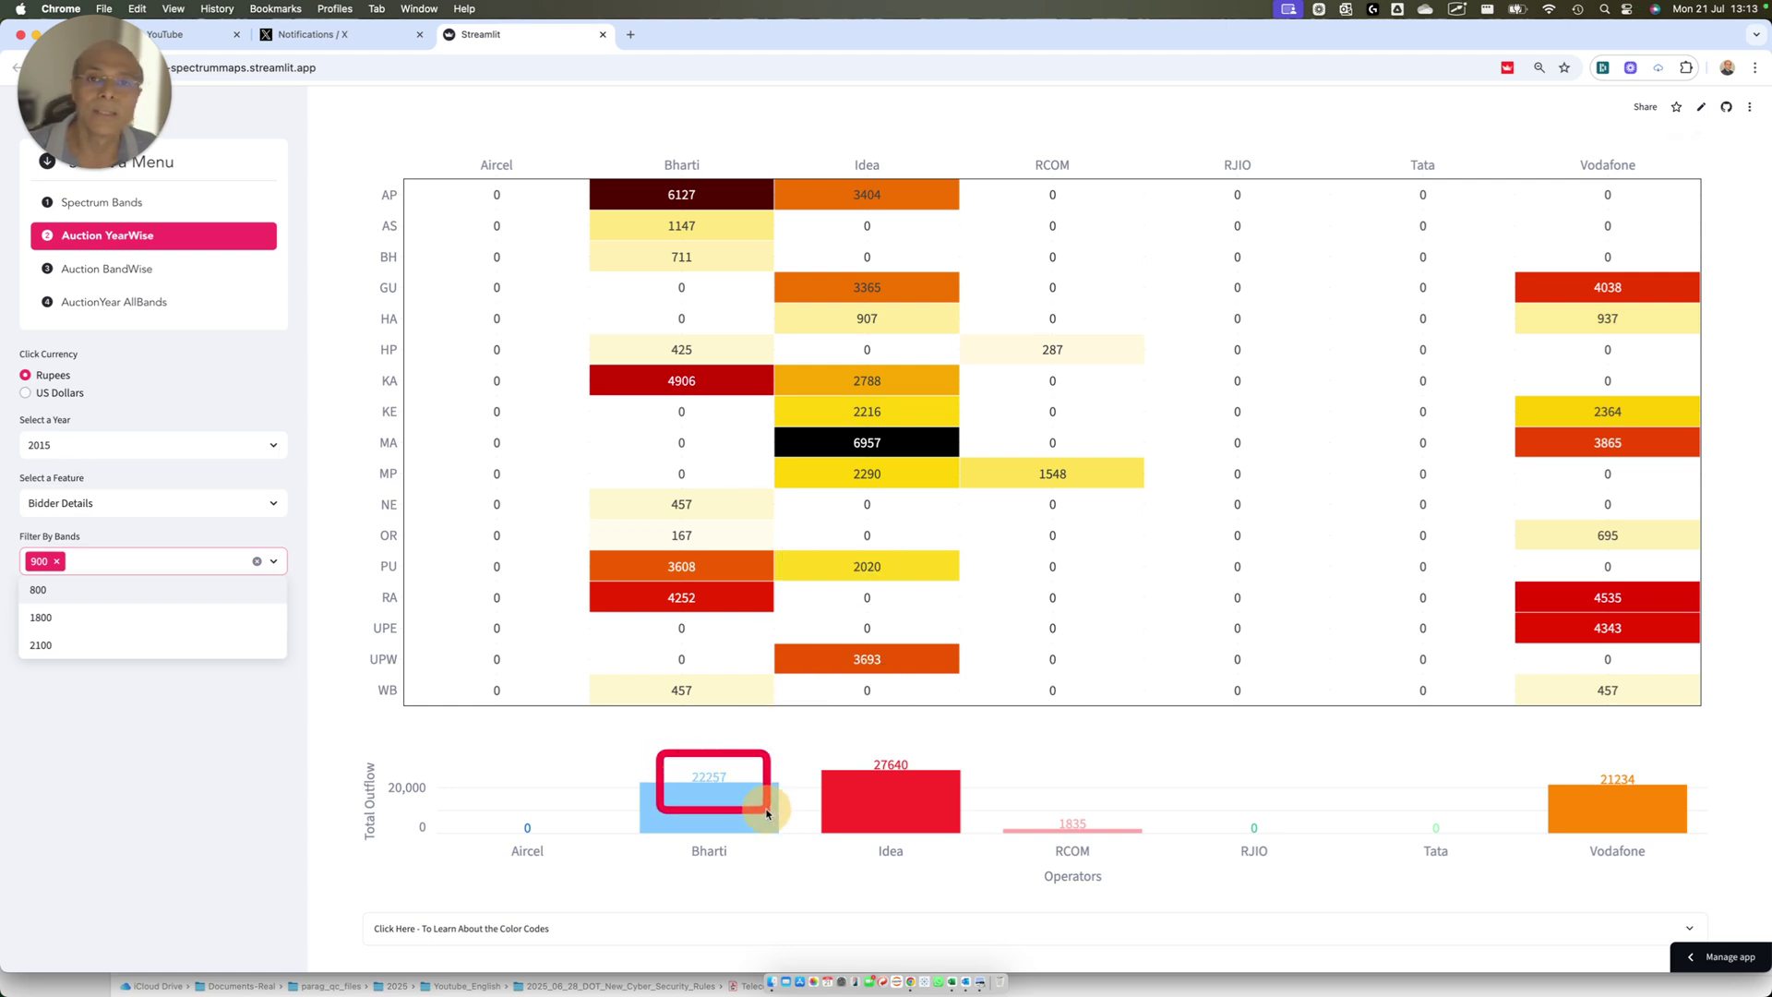
mouse_move(847, 734)
mouse_down()
mouse_move(933, 815)
mouse_move(953, 792)
mouse_up()
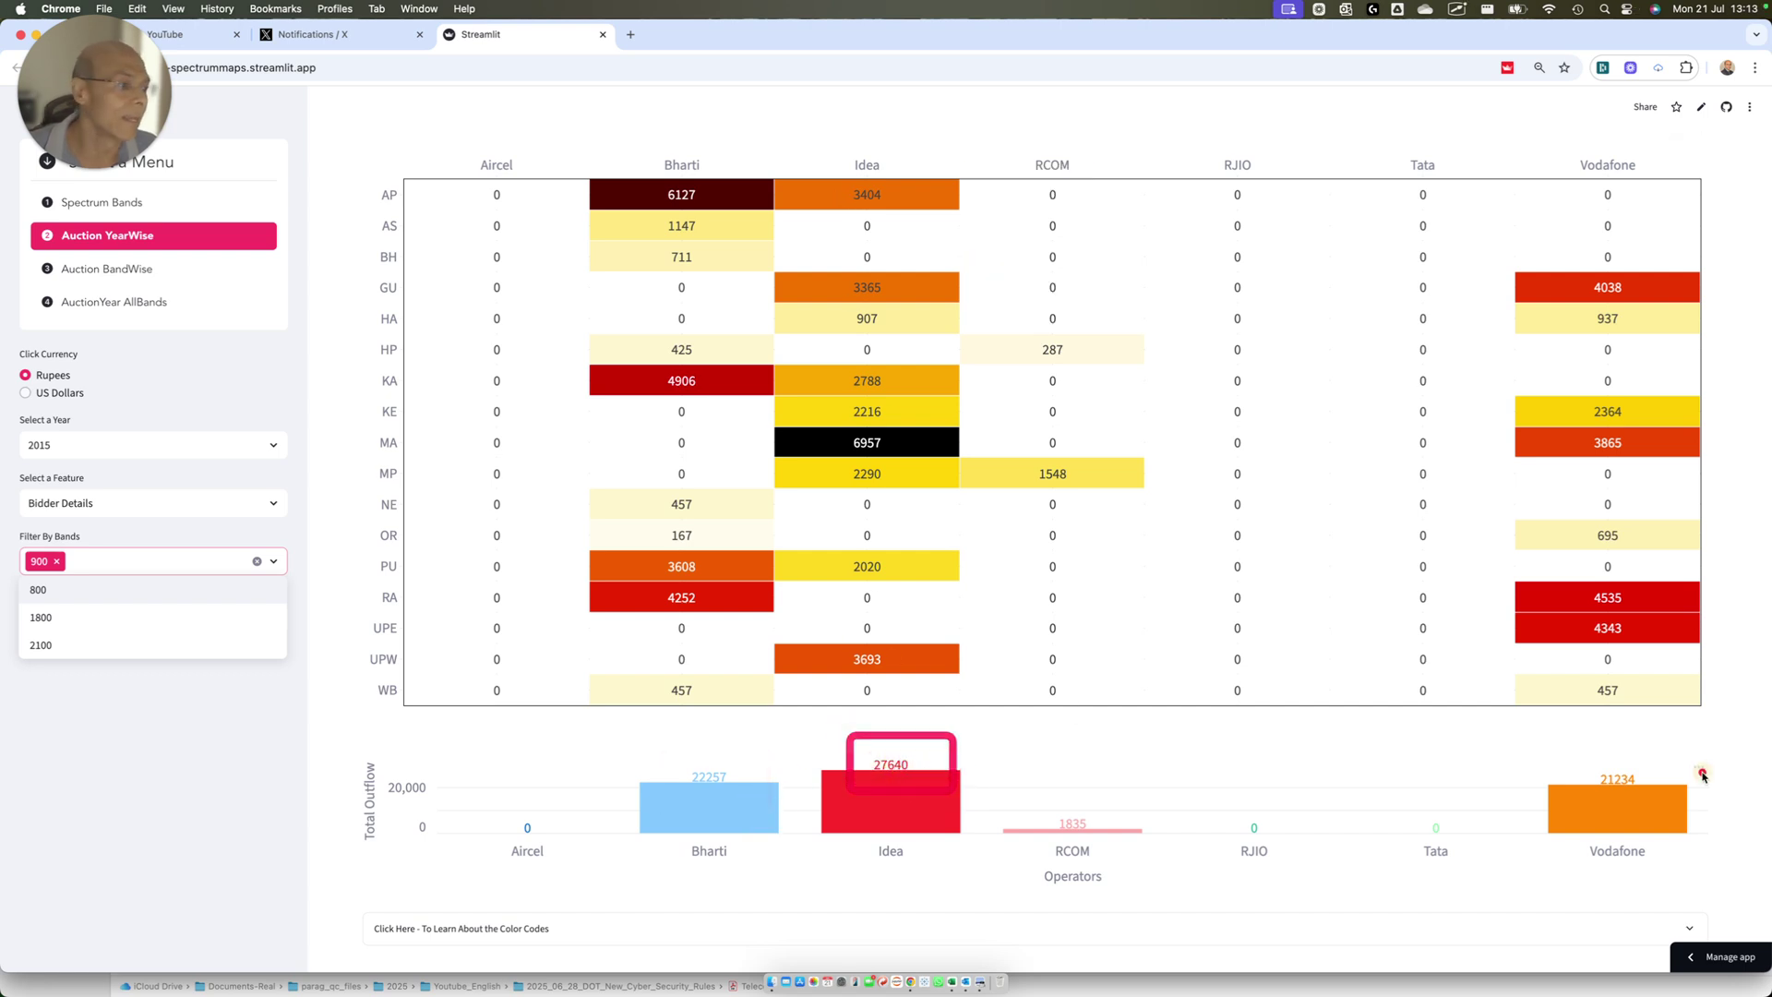
drag(1555, 751, 1740, 821)
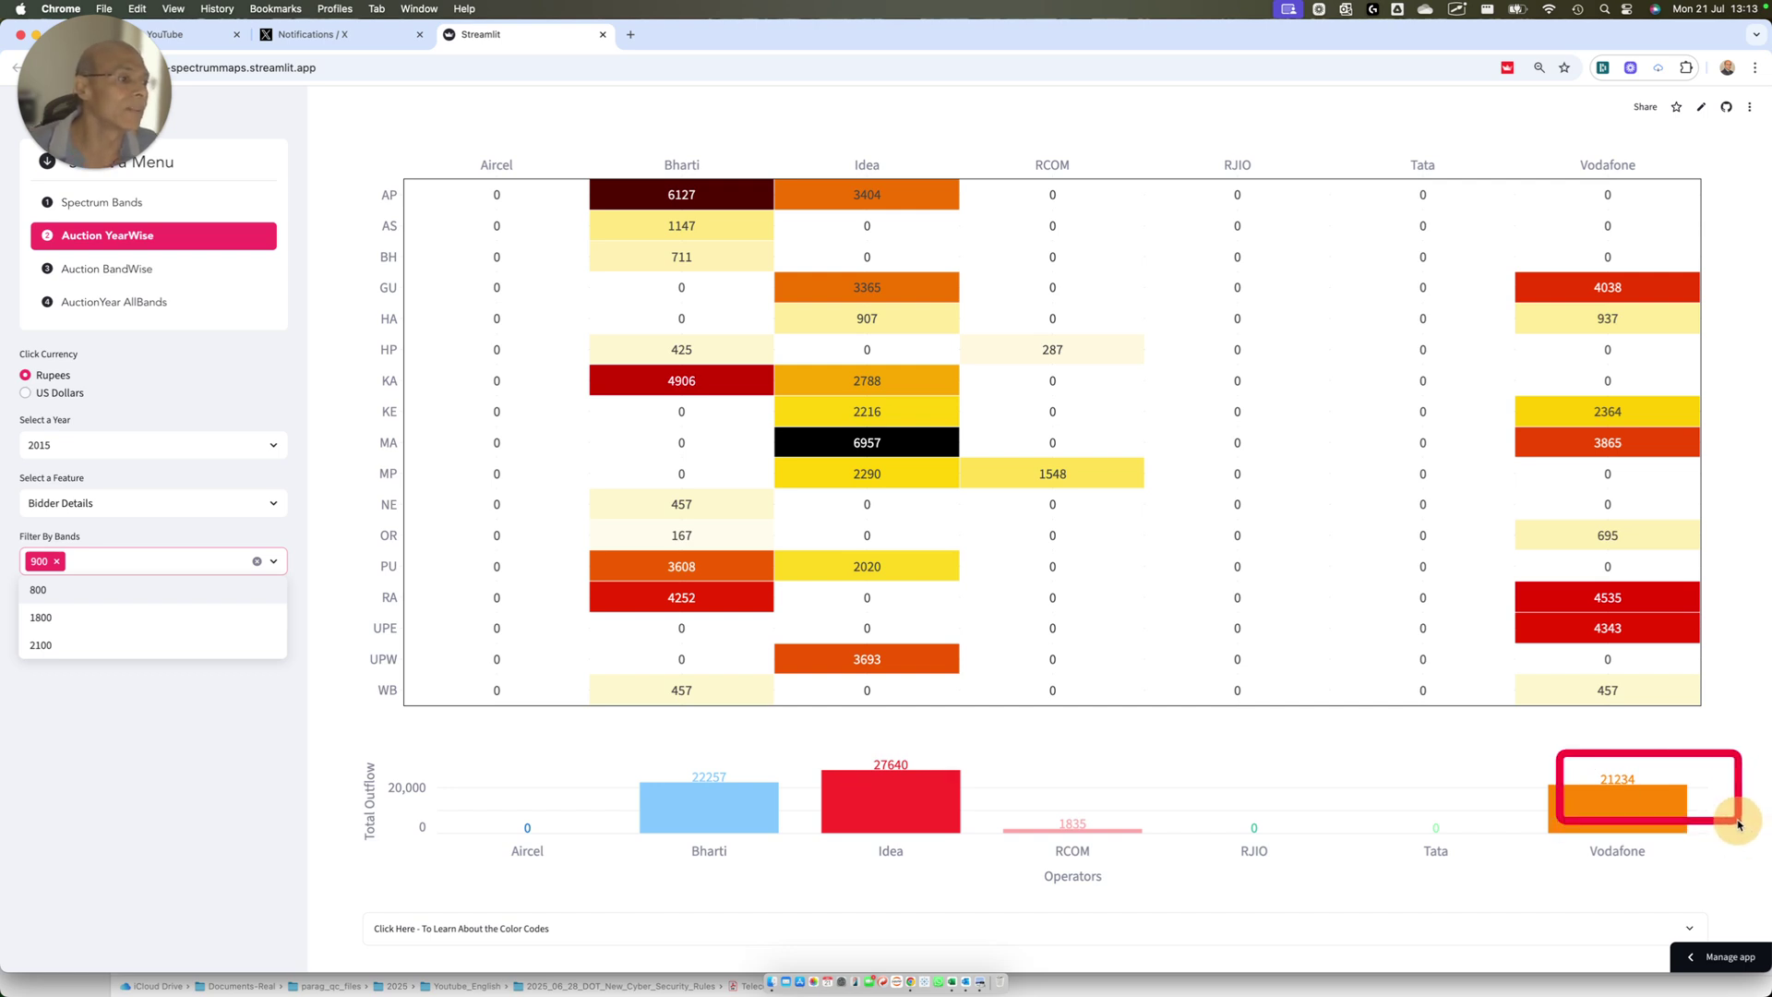
mouse_move(828, 741)
mouse_down()
mouse_move(1633, 818)
mouse_move(1714, 802)
mouse_up()
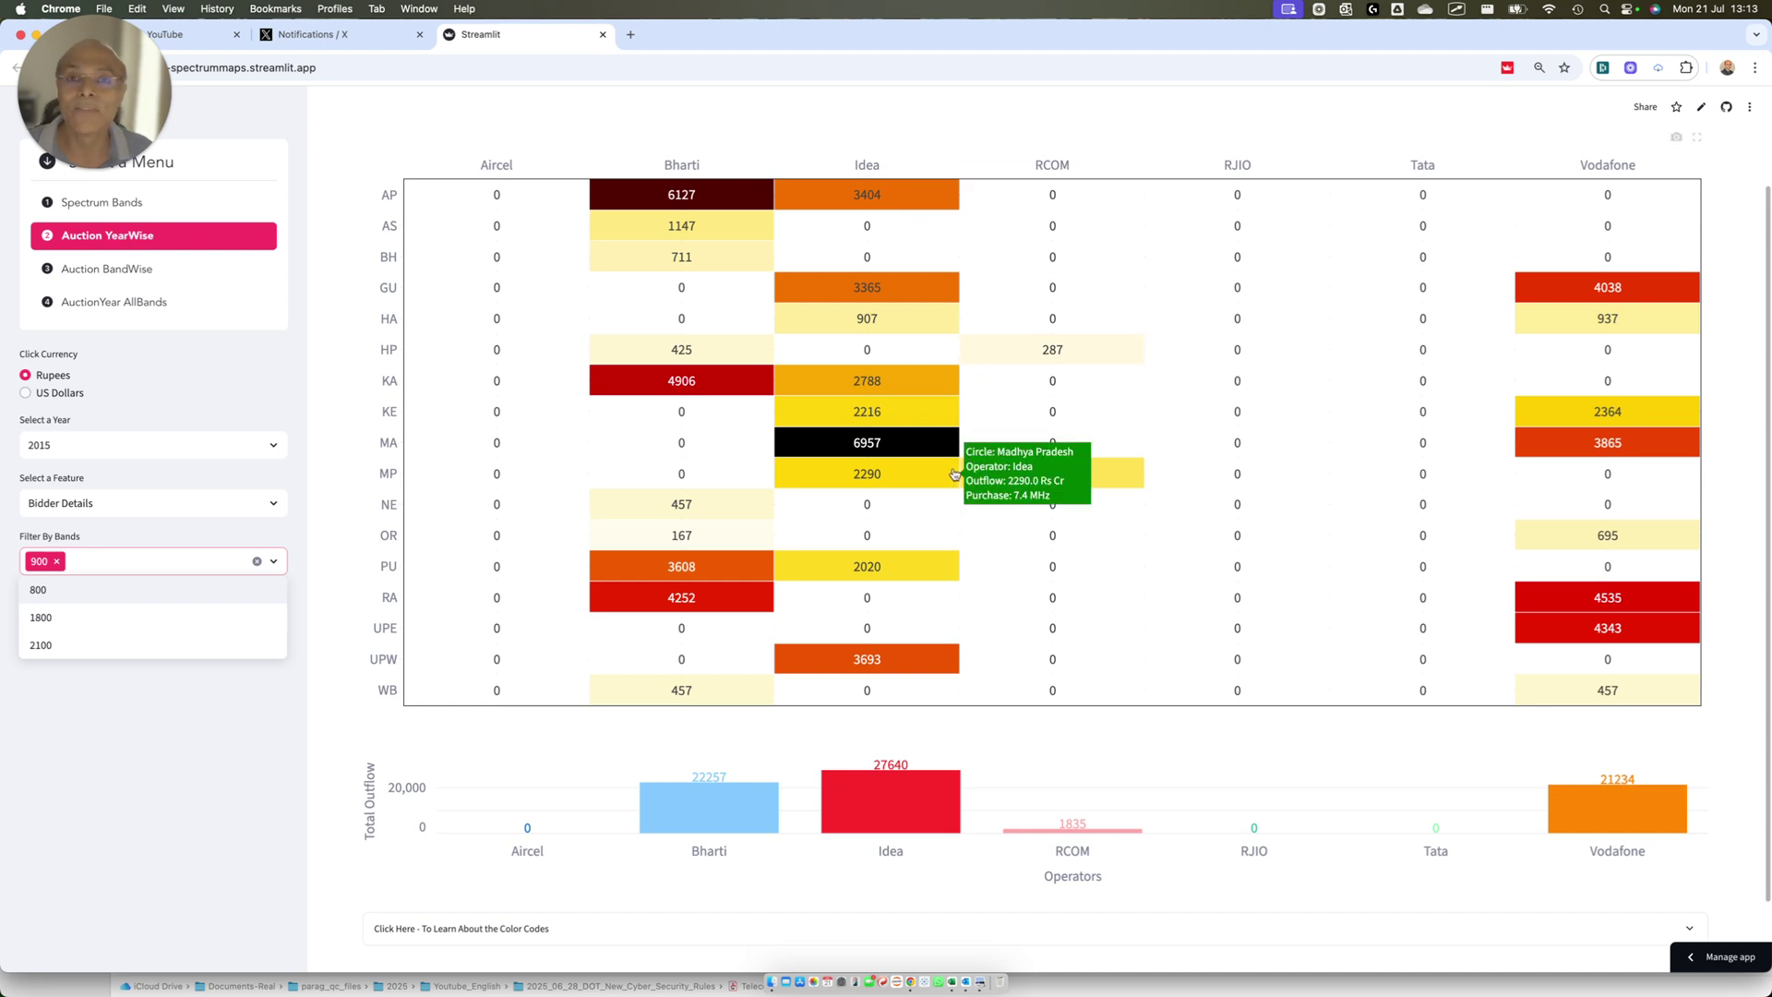
mouse_move(32, 548)
mouse_down()
mouse_move(136, 630)
mouse_move(114, 608)
mouse_up()
drag(8, 431, 182, 487)
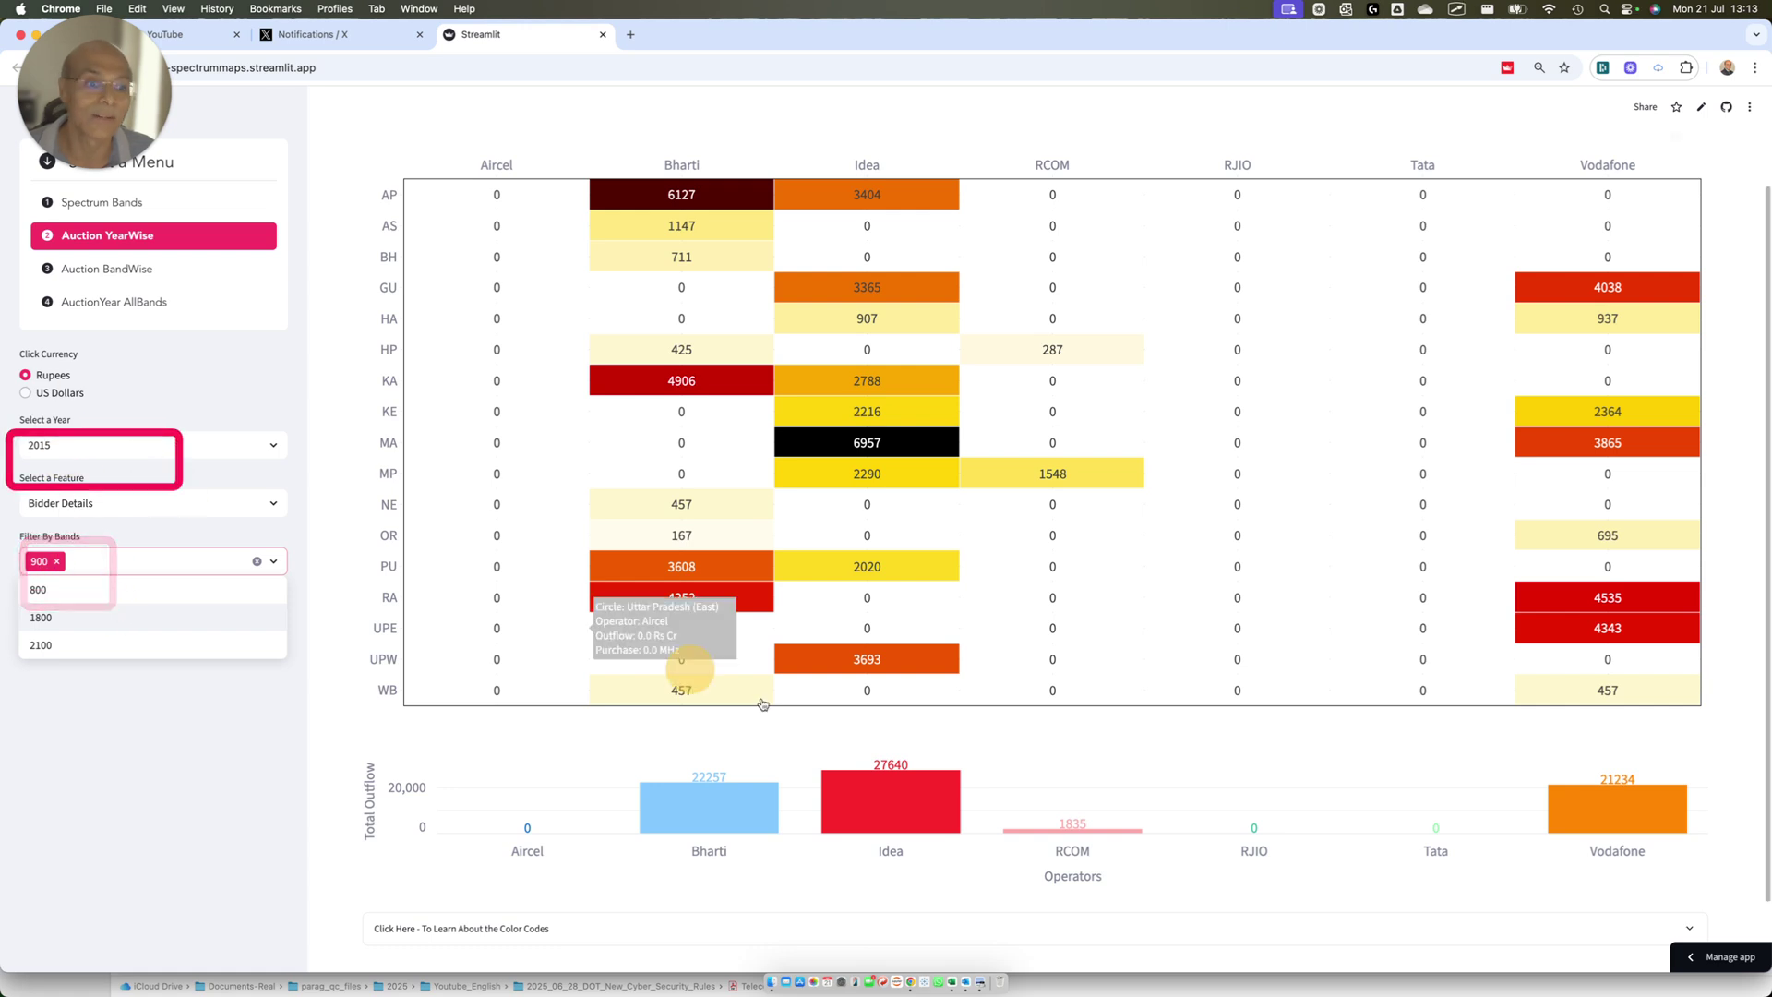
drag(636, 753, 785, 821)
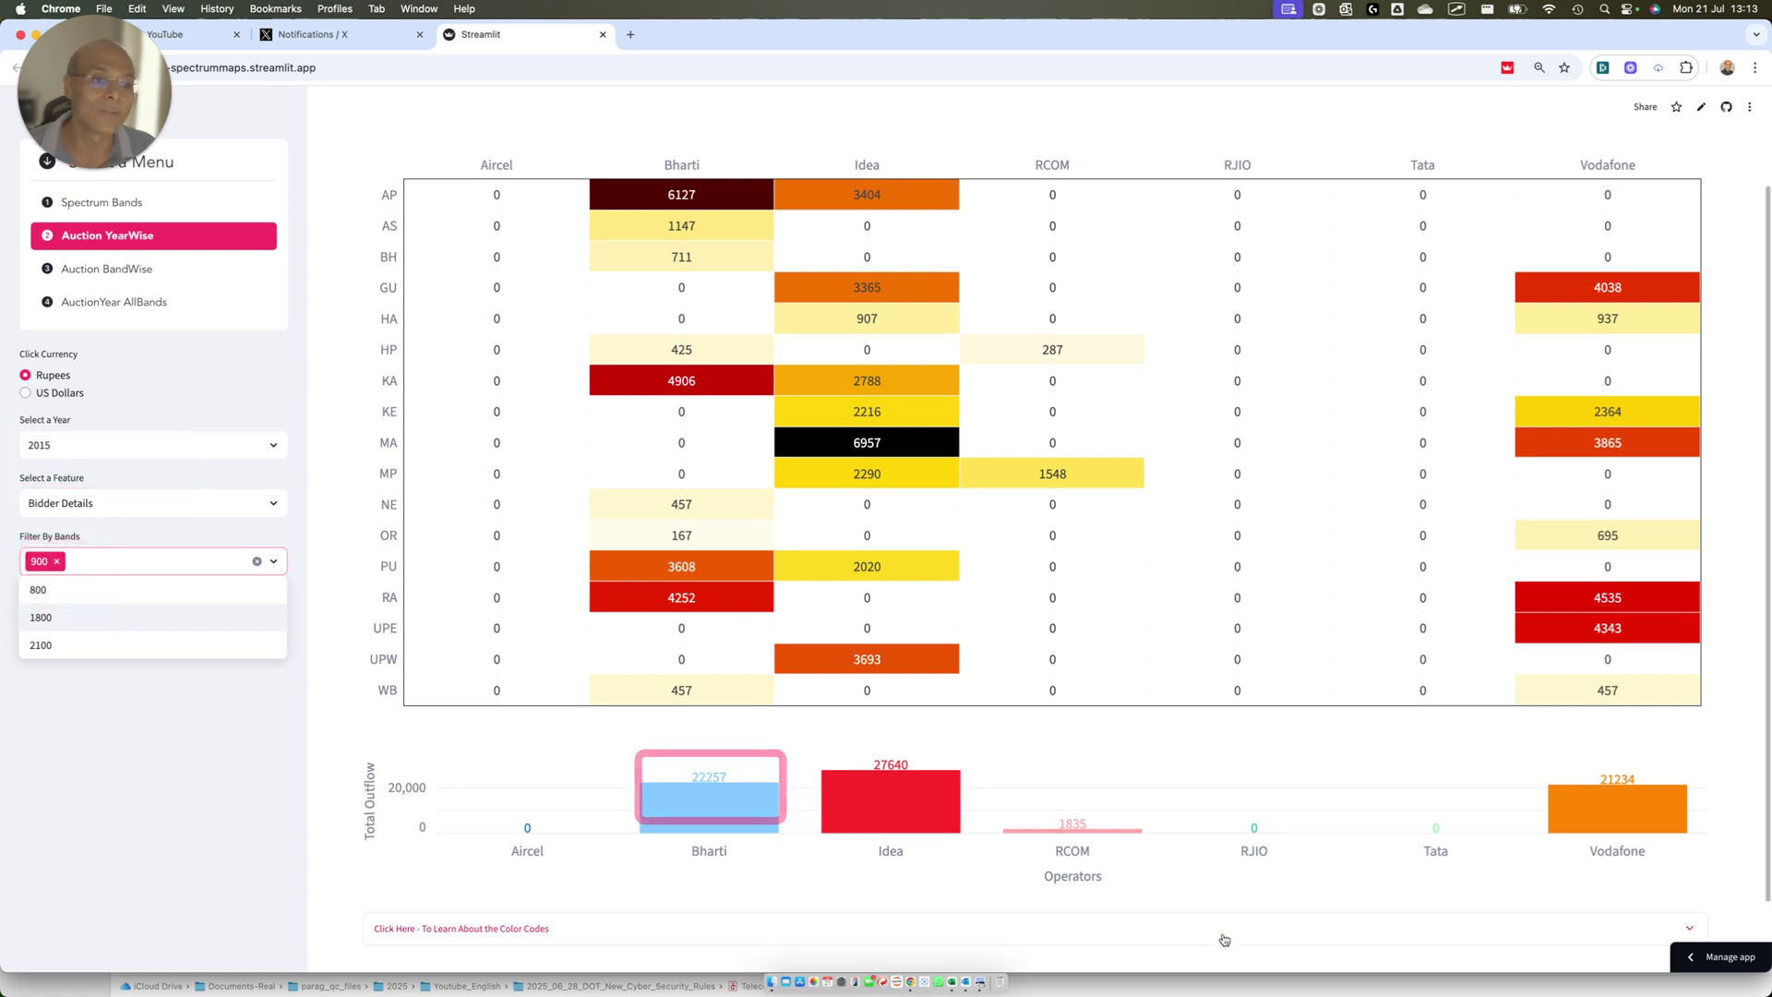